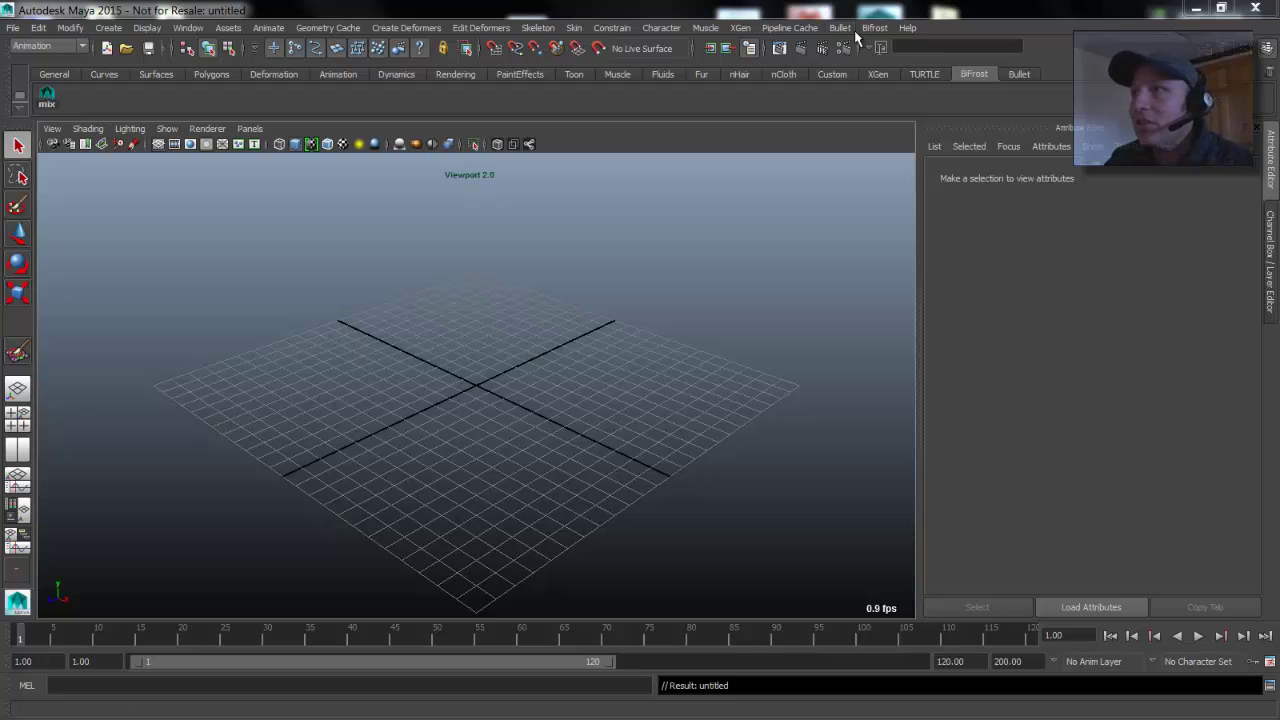
Review the options for exporting a selection to Alembic, from the cache time range through the advanced options.
click(740, 27)
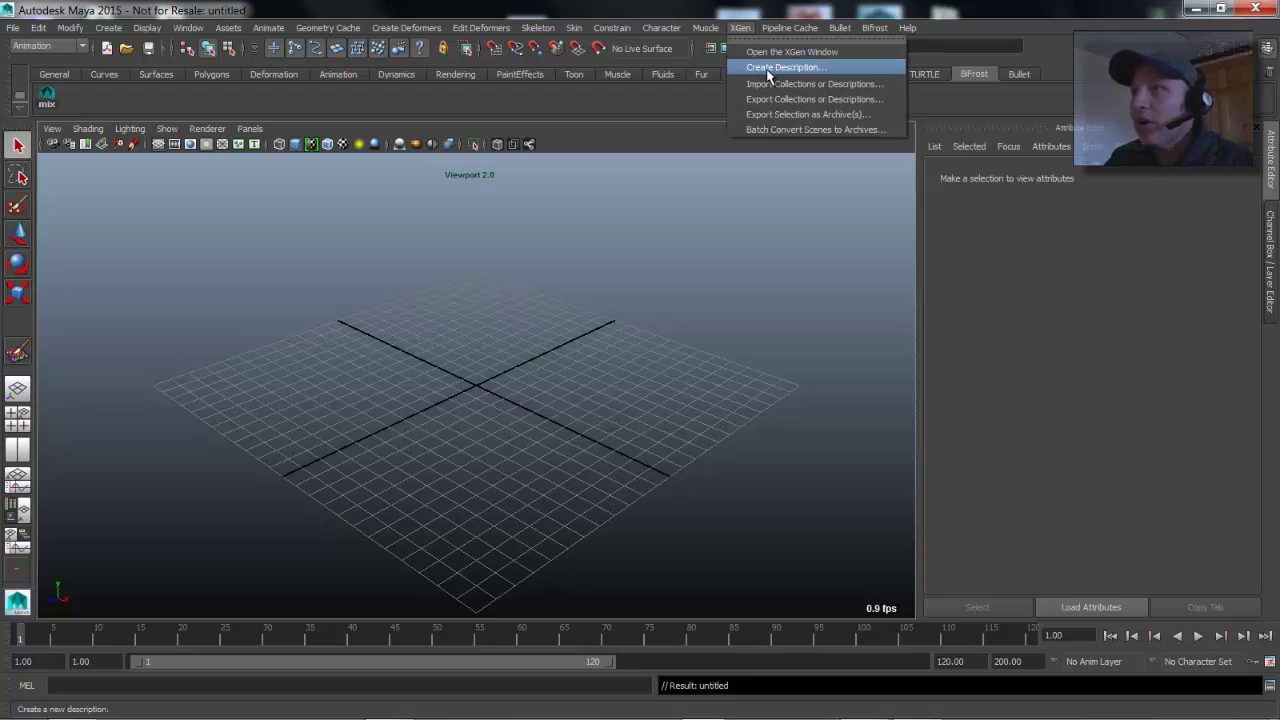
mouse_move(800, 30)
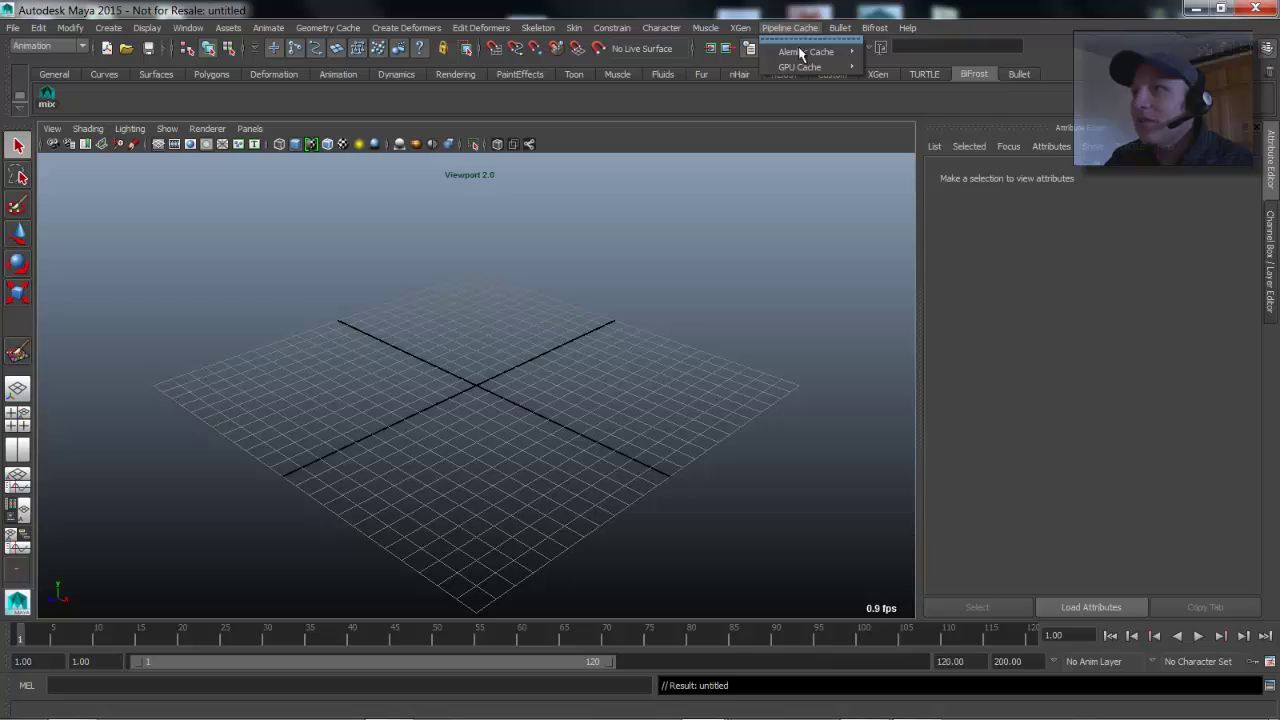
mouse_move(810, 51)
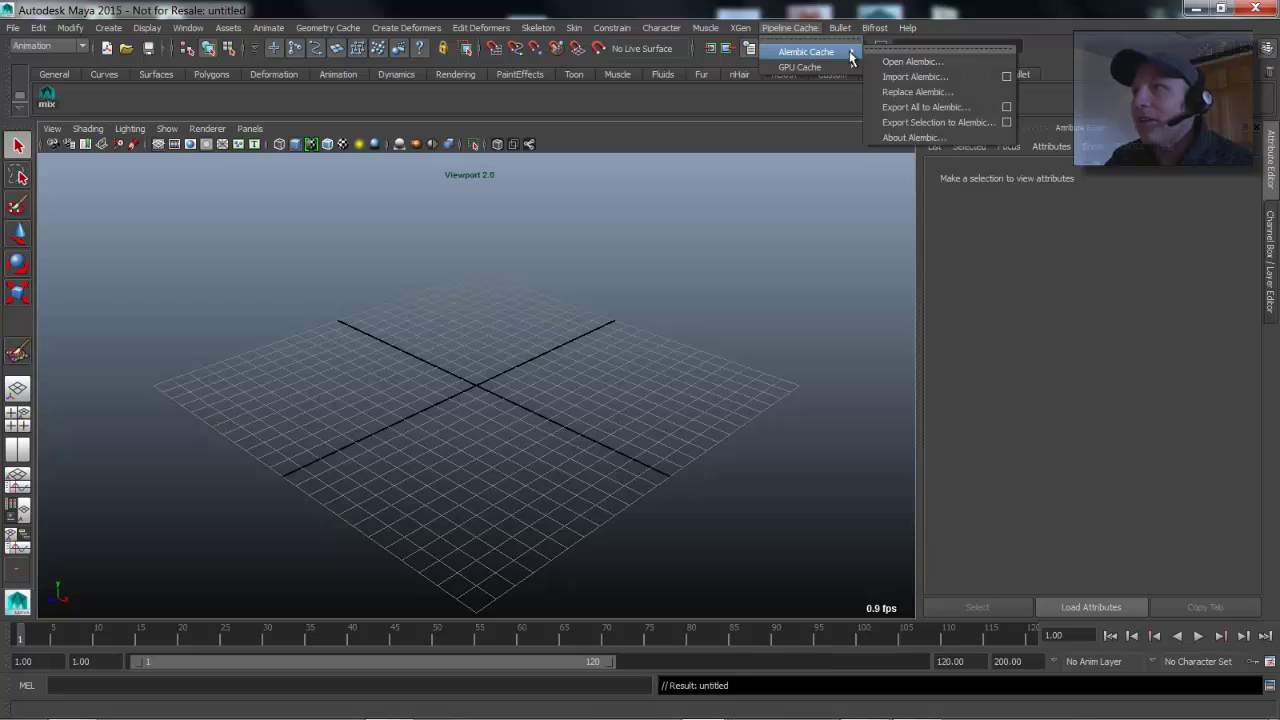
click(1006, 122)
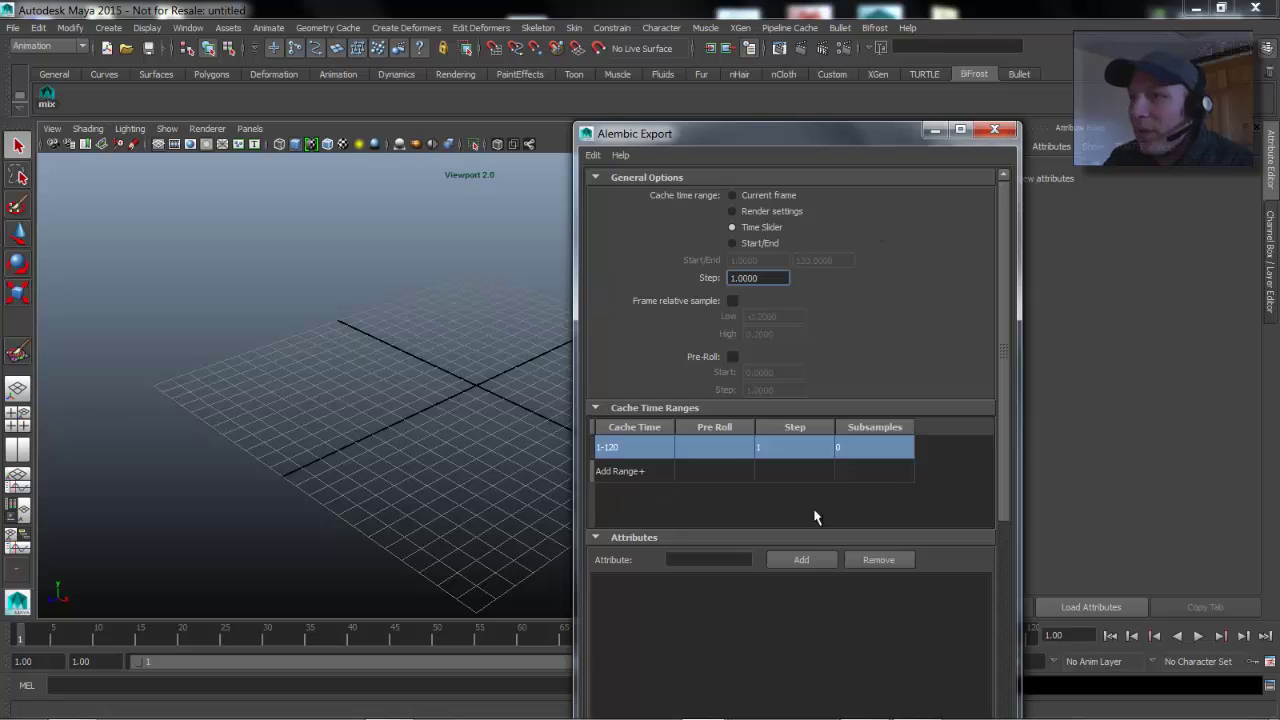
drag(1012, 400, 1012, 662)
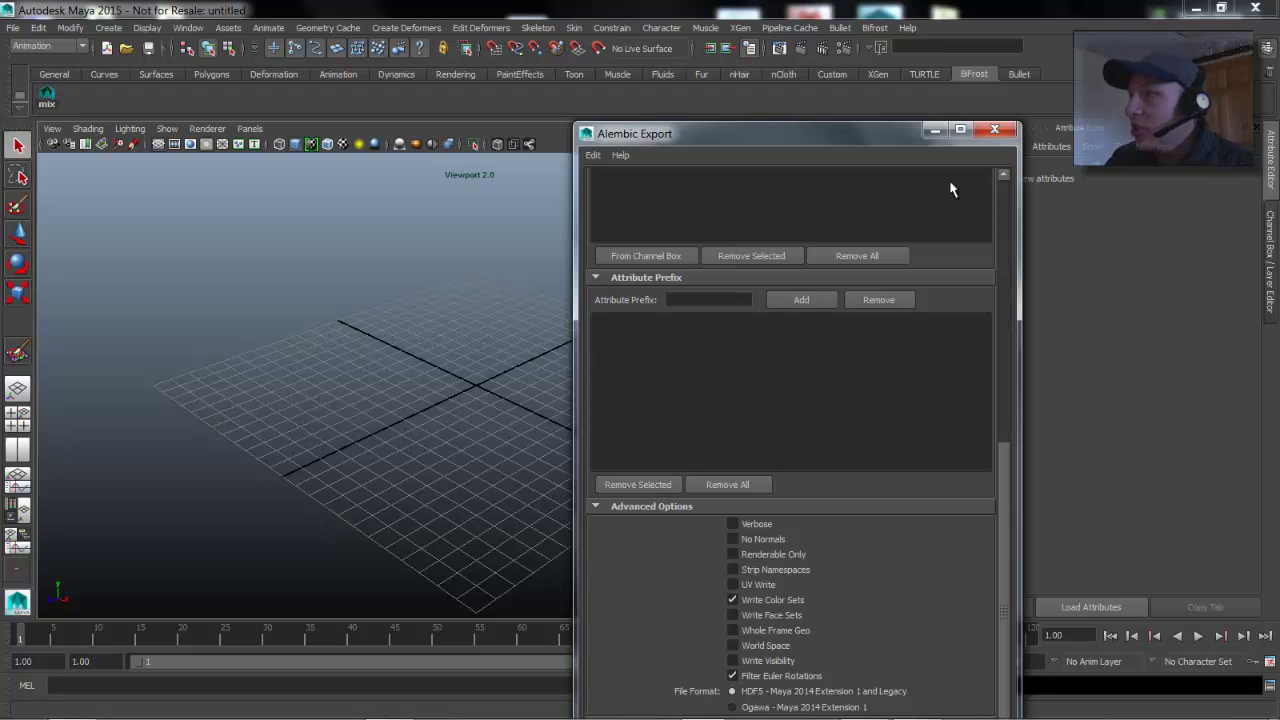
click(933, 131)
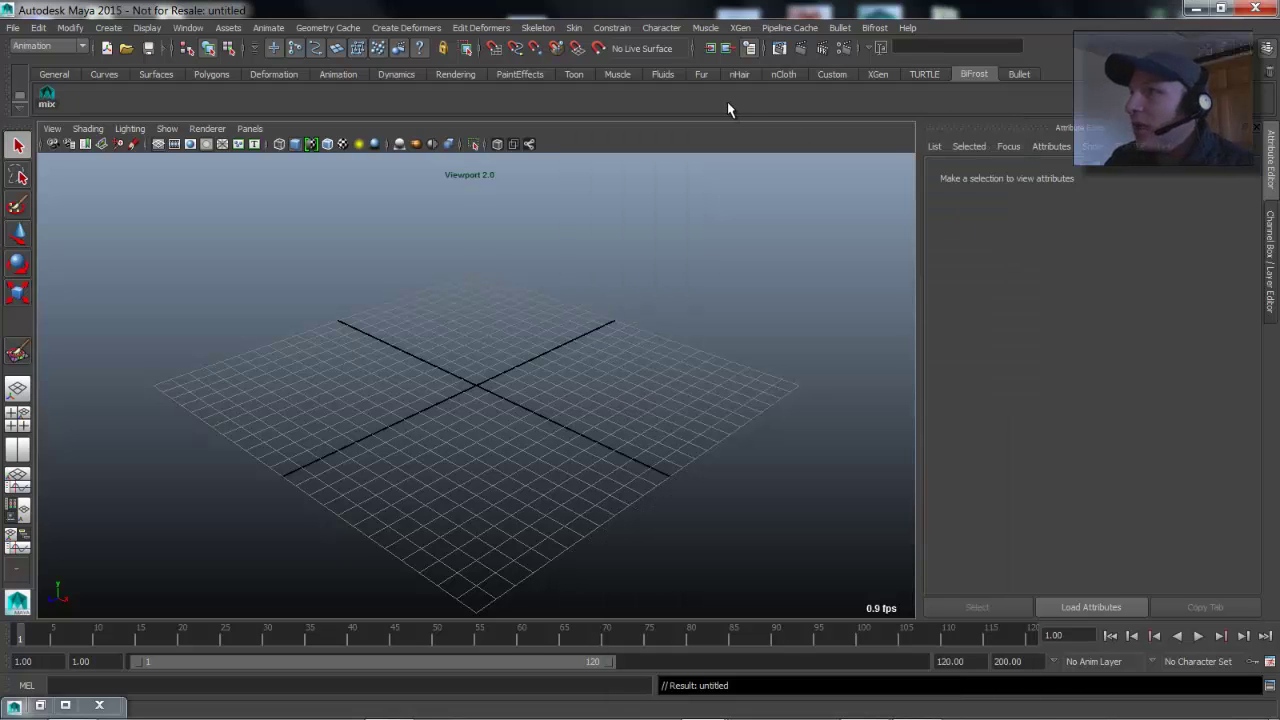
Import the Alembic cache web_image.abc into the scene.
click(738, 30)
click(790, 28)
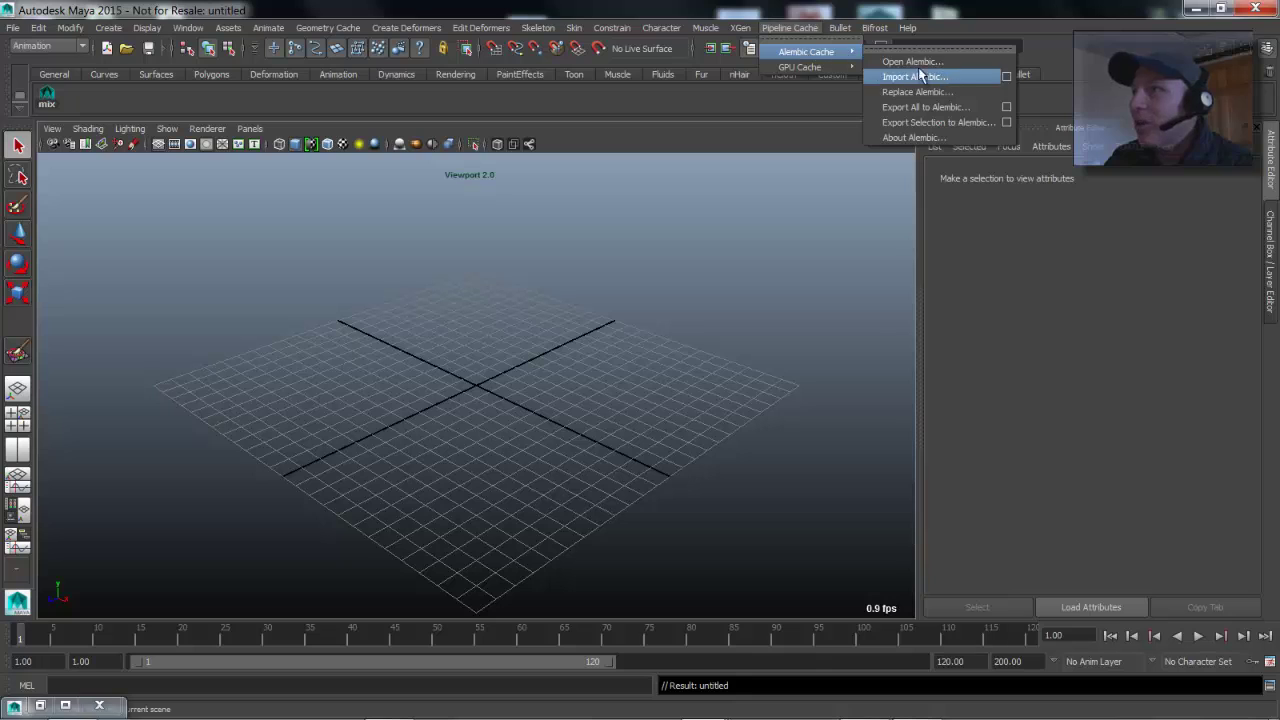
click(912, 76)
click(335, 168)
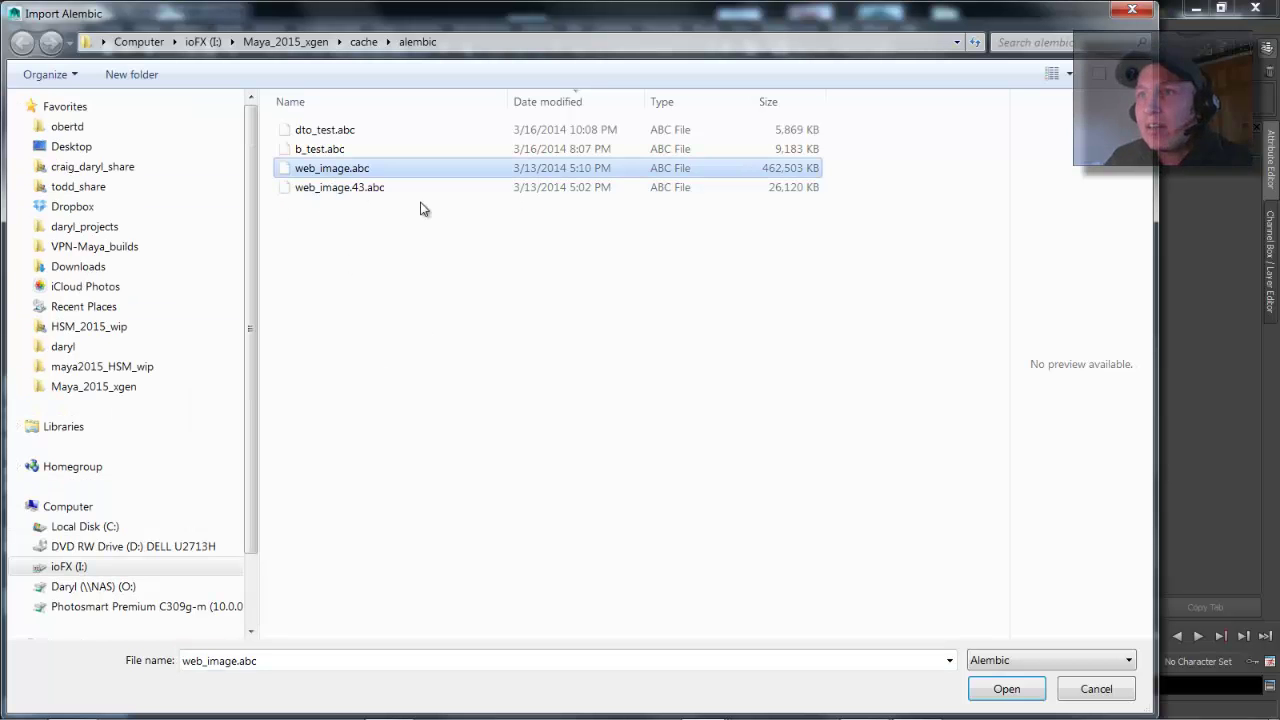
click(1006, 689)
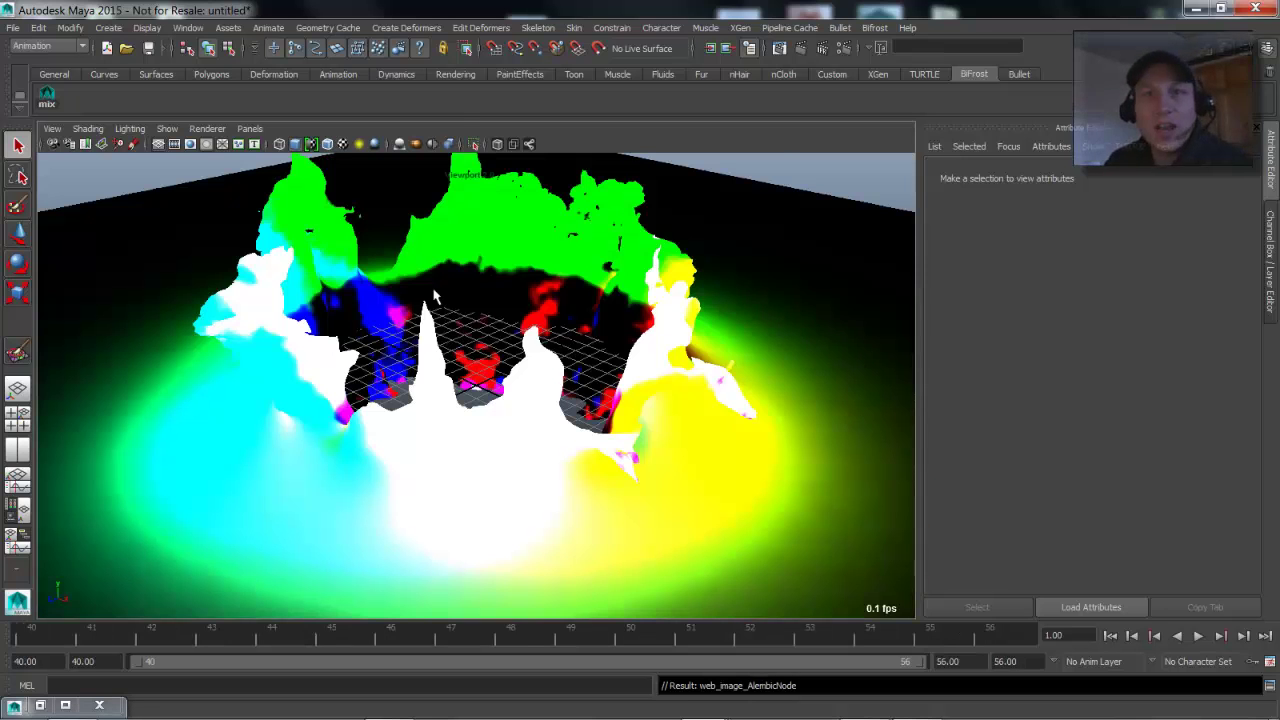
Examine the imported splash mesh from several angles and compare its color set displays.
alt+drag(426, 290, 283, 372)
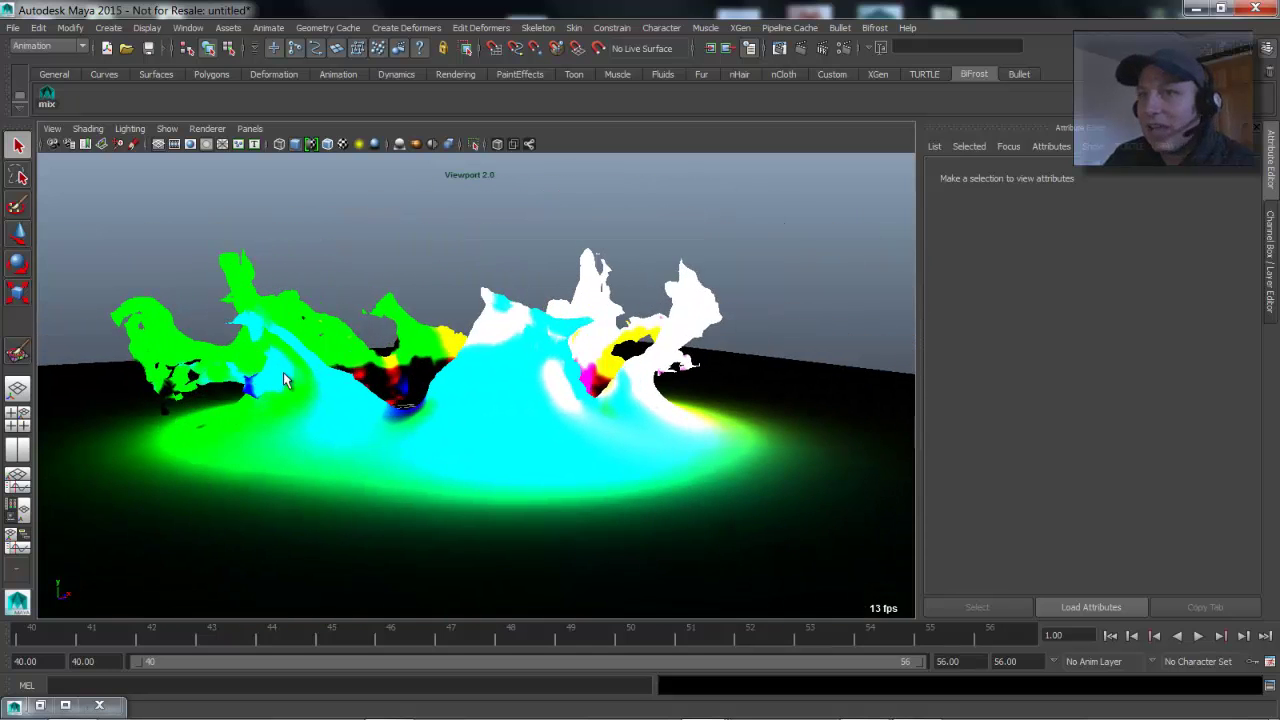
alt+drag(400, 372, 466, 409)
mouse_move(466, 409)
alt+middle_down()
mouse_move(449, 340)
mouse_move(460, 390)
alt+middle_up()
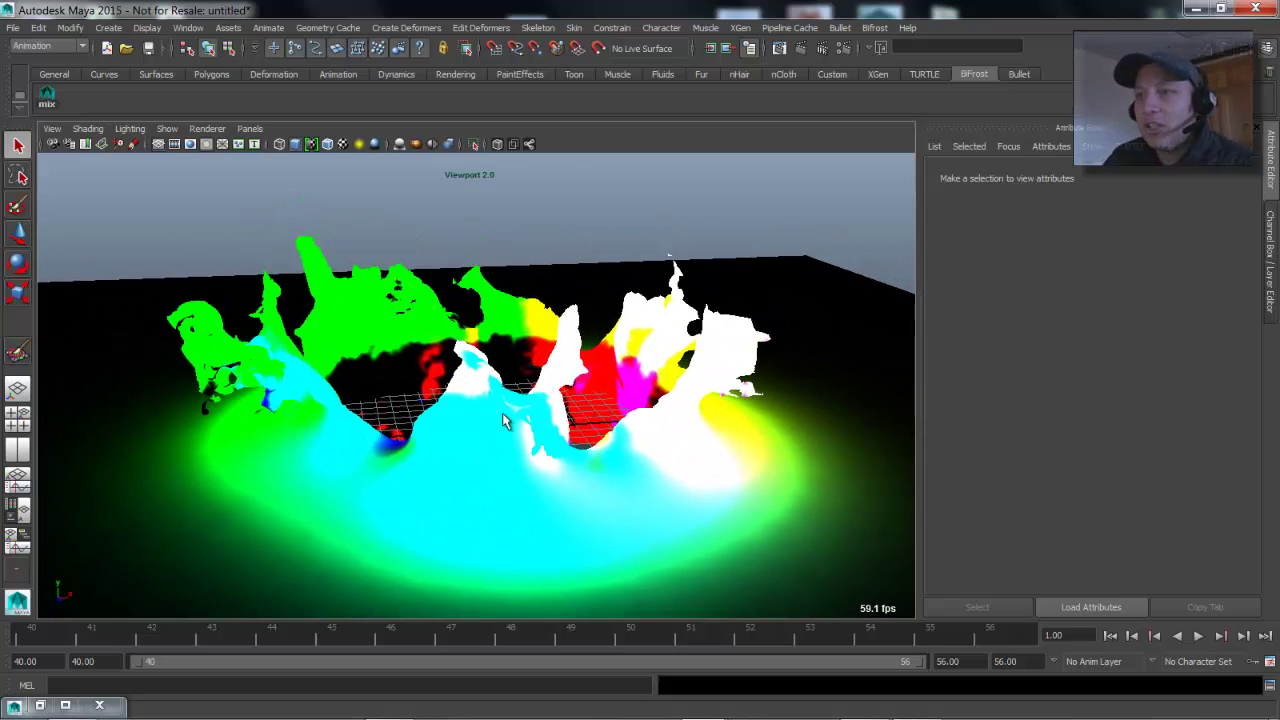
right_drag(474, 421, 615, 636)
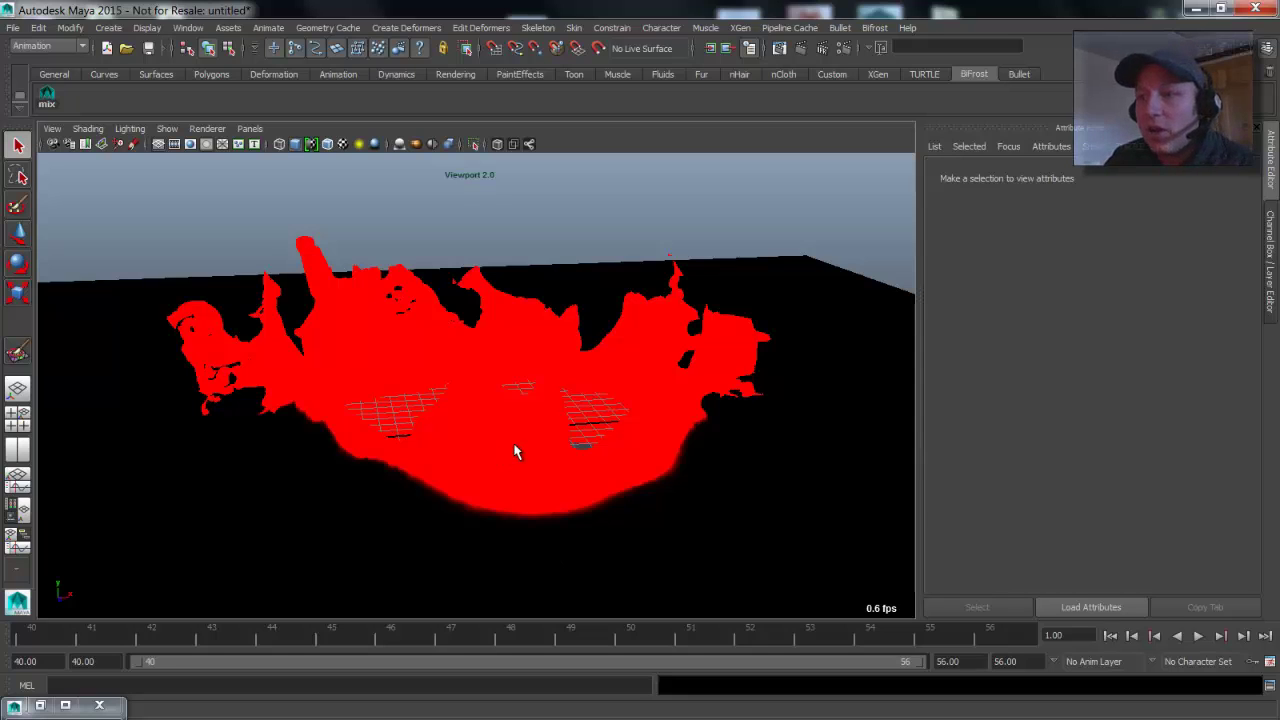
right_drag(516, 447, 630, 632)
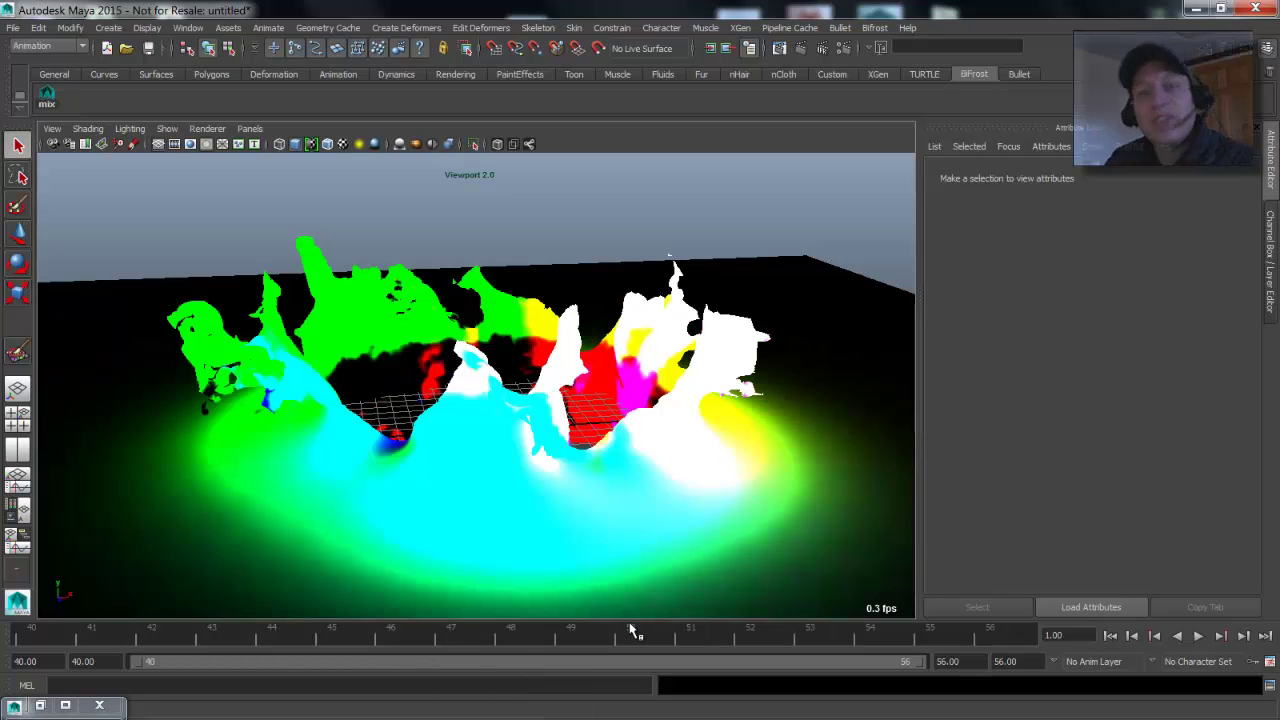
alt+drag(597, 486, 550, 388)
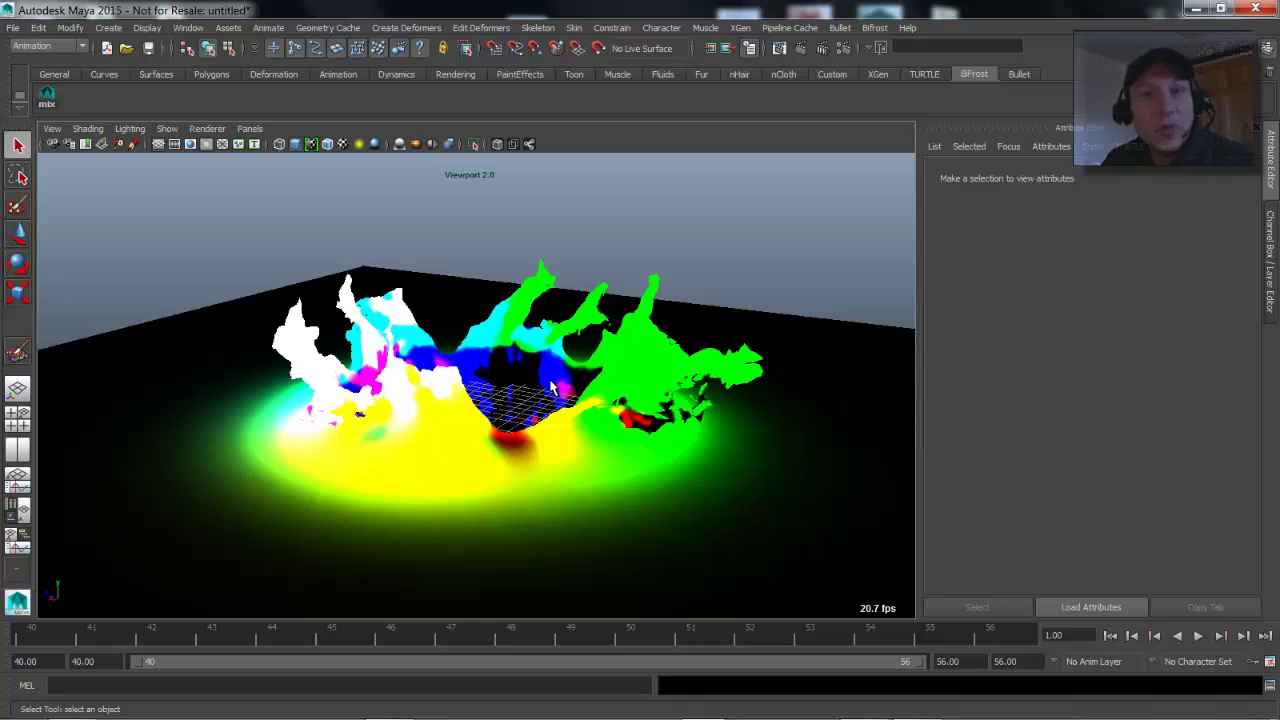
Render the splash mesh with mental ray from the perspective camera and put the render window away.
scroll(550, 388, up, 2)
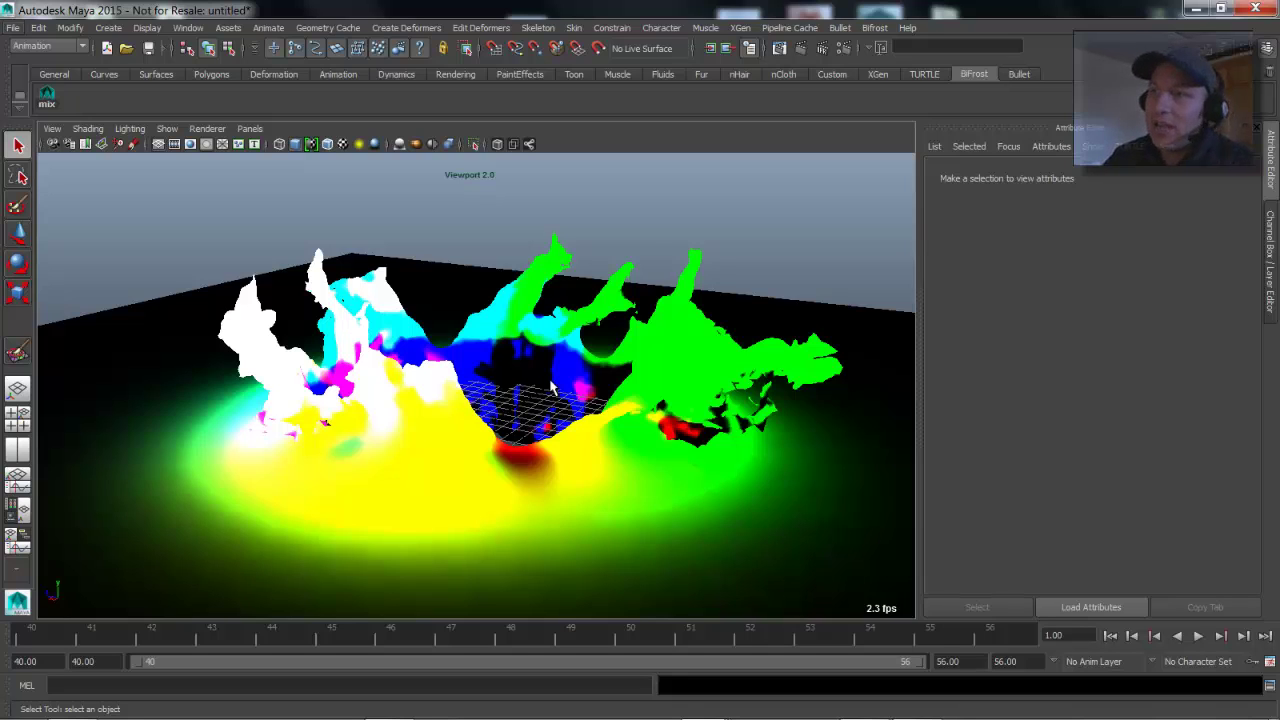
alt+middle_drag(548, 388, 492, 388)
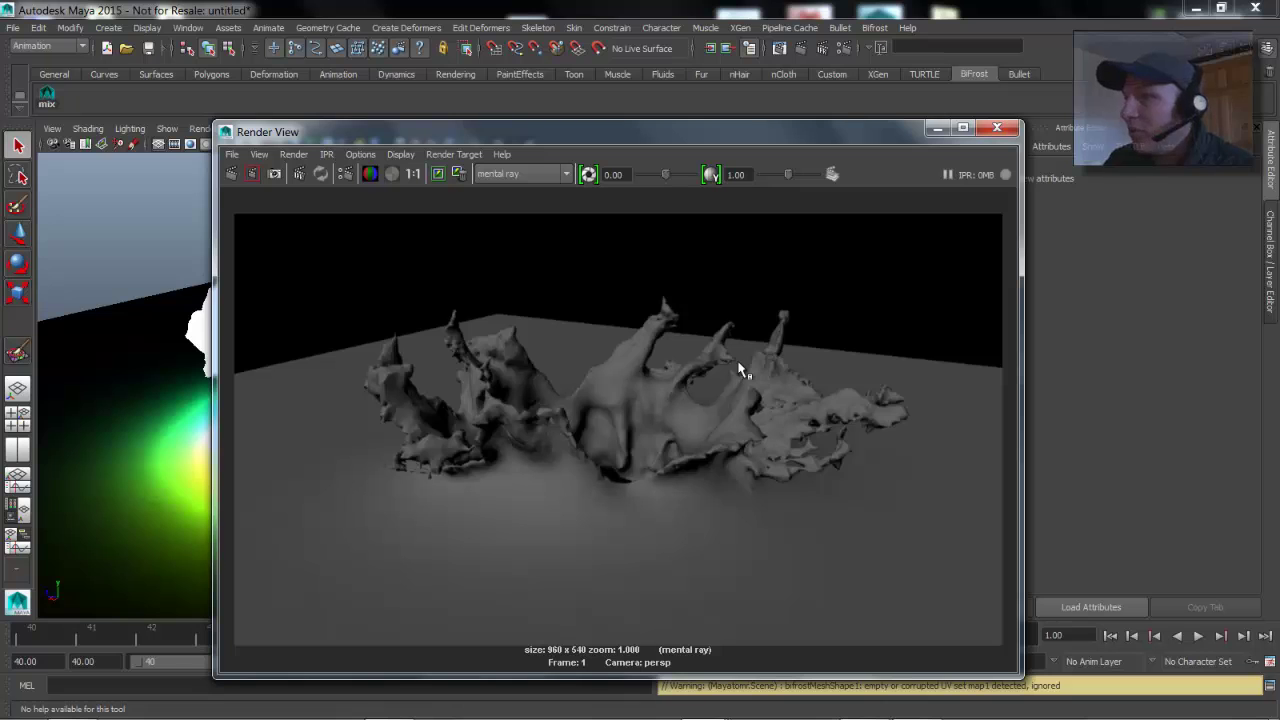
click(937, 128)
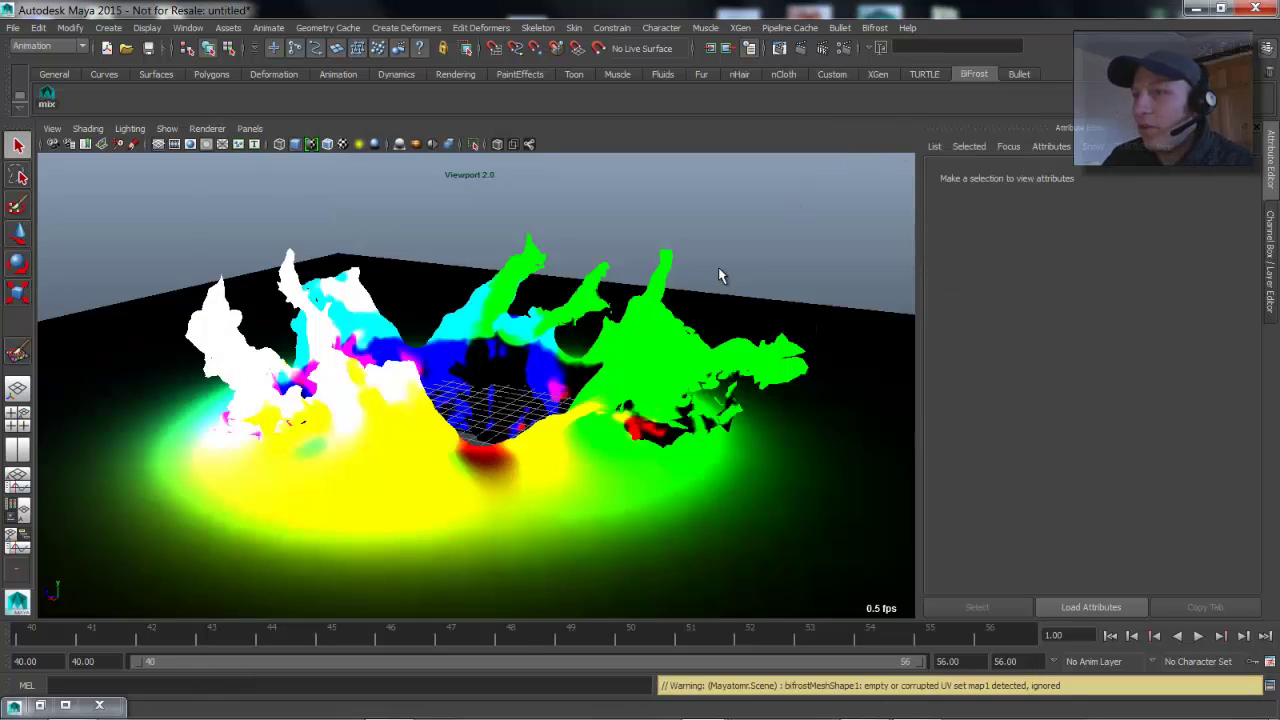
Assign a new Surface Shader material to the splash mesh and deselect it.
click(582, 319)
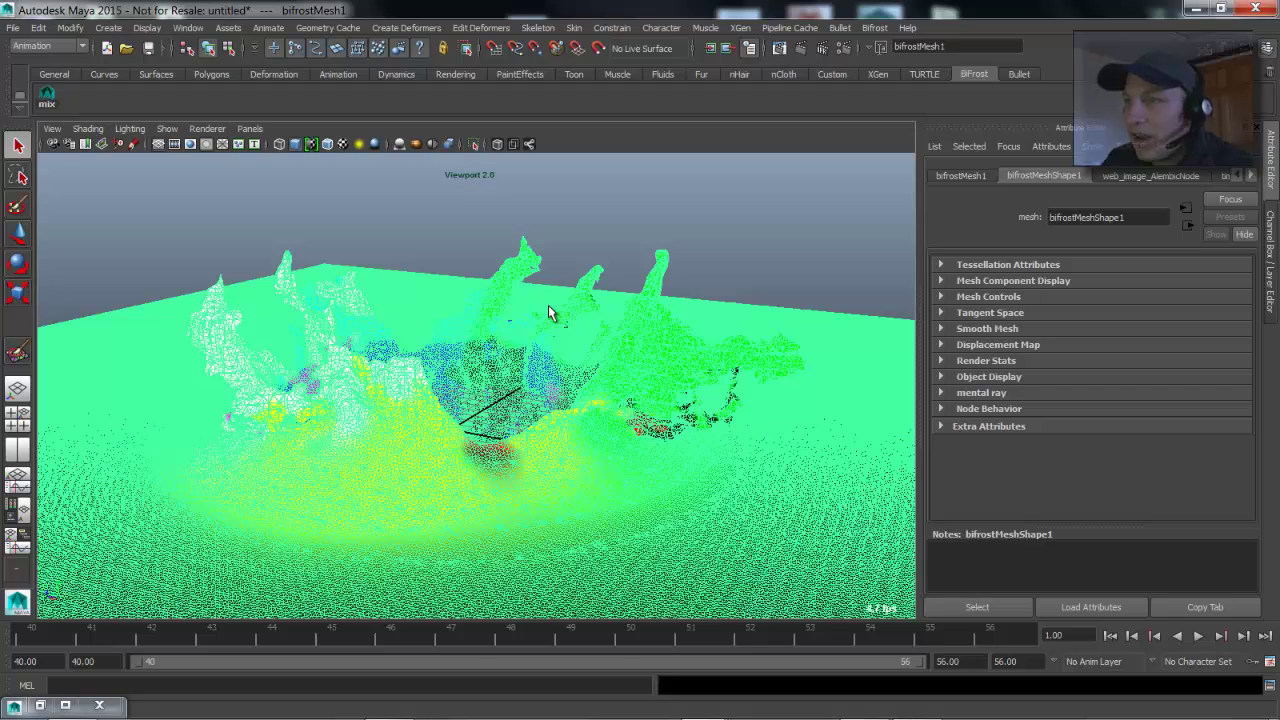
right_drag(548, 305, 708, 688)
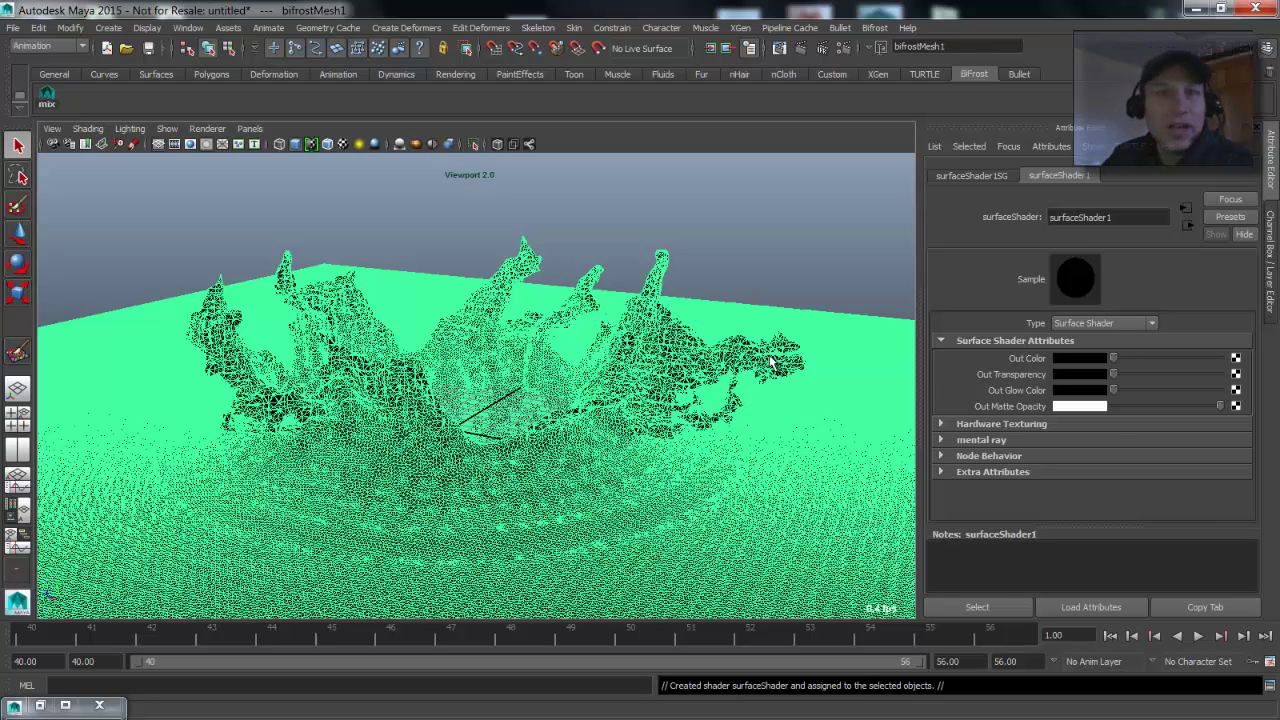
click(731, 262)
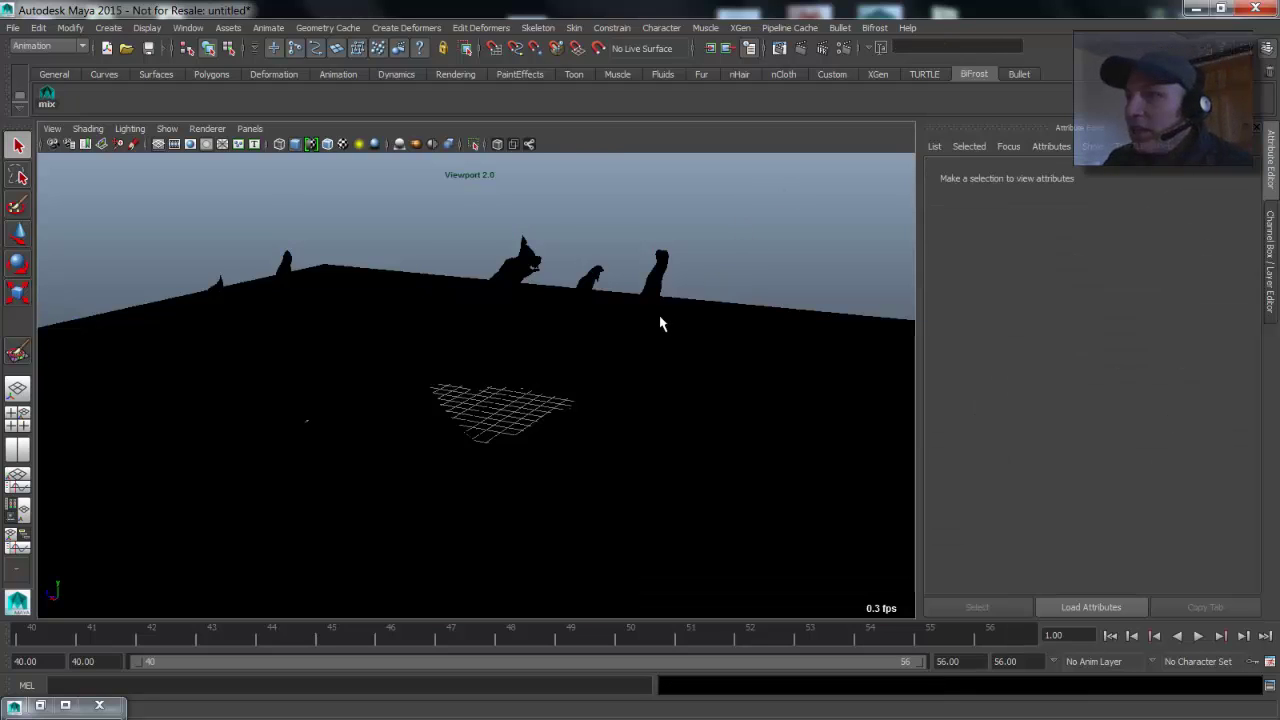
Map a mental ray mentalrayVertexColors texture to the Out Color of the splash mesh's surface shader.
click(660, 321)
click(1250, 176)
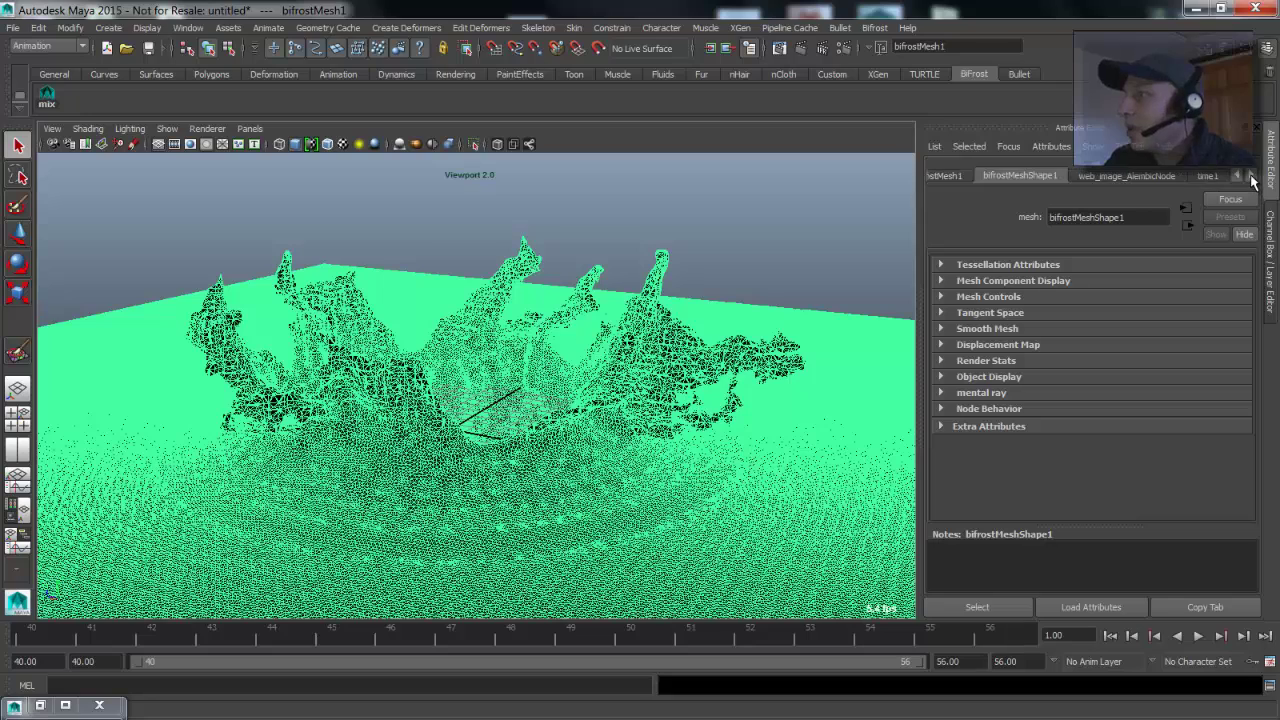
click(1250, 176)
click(1186, 176)
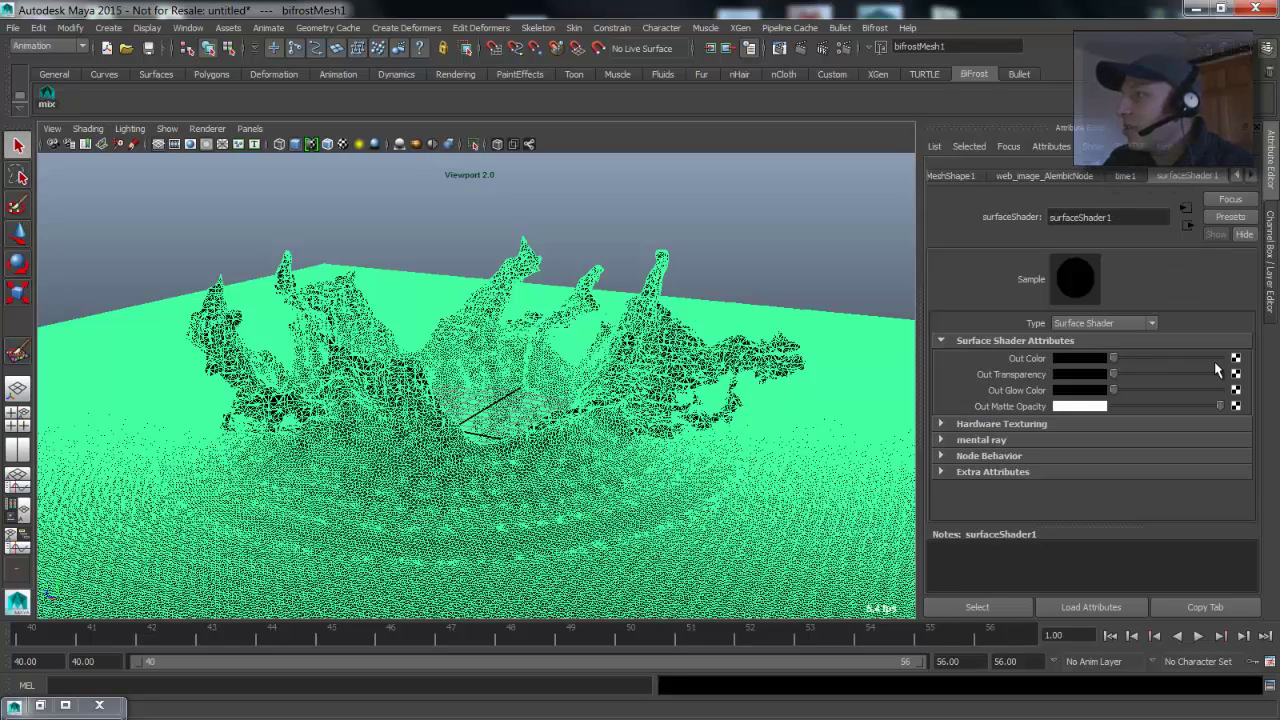
click(1236, 358)
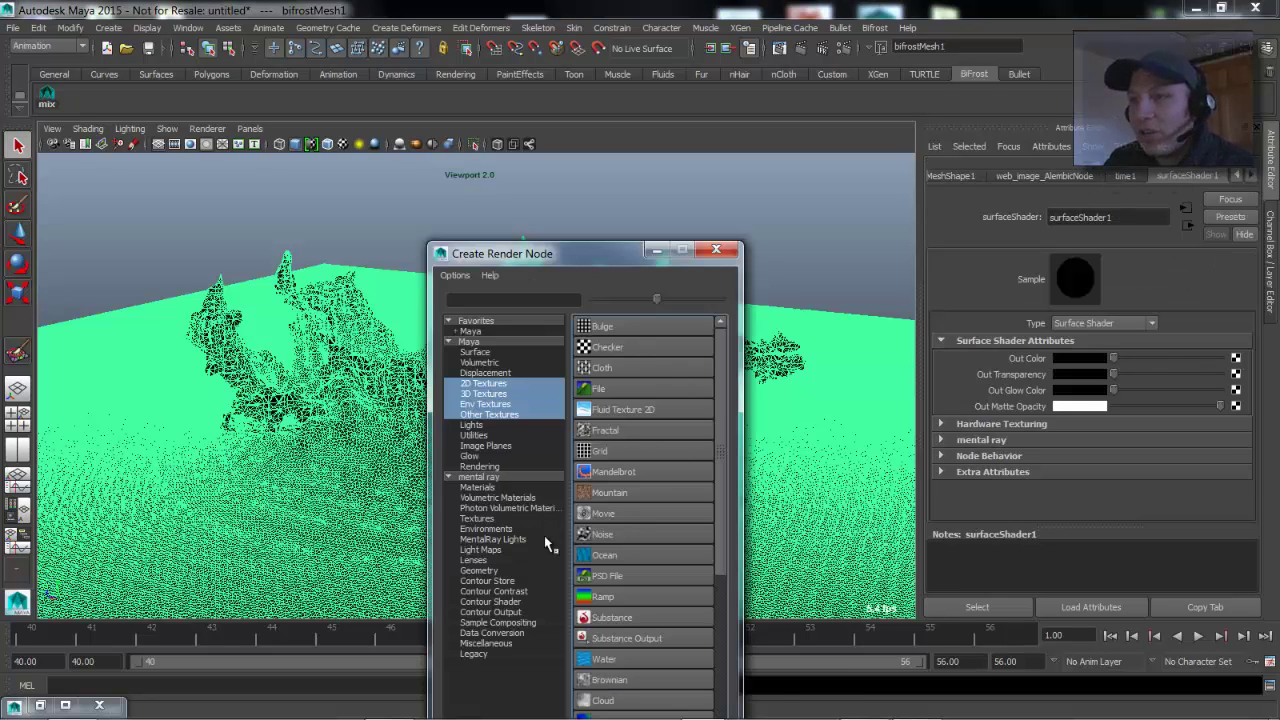
click(478, 518)
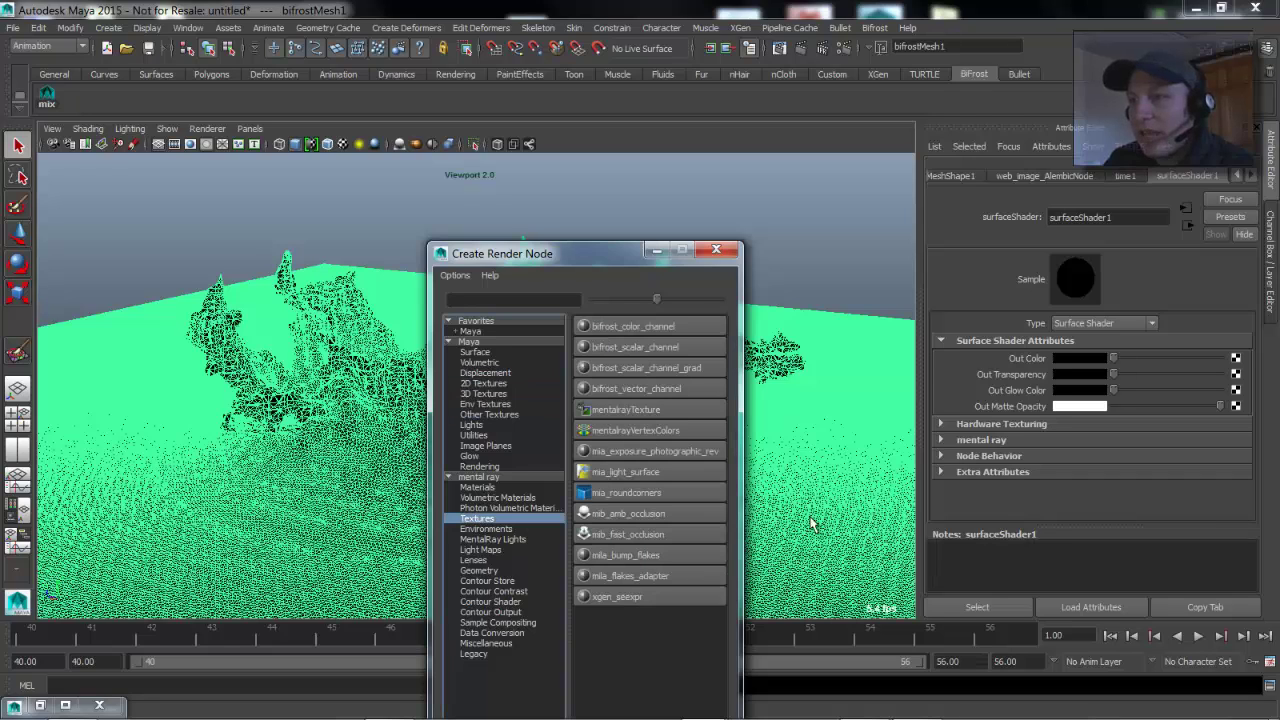
click(639, 430)
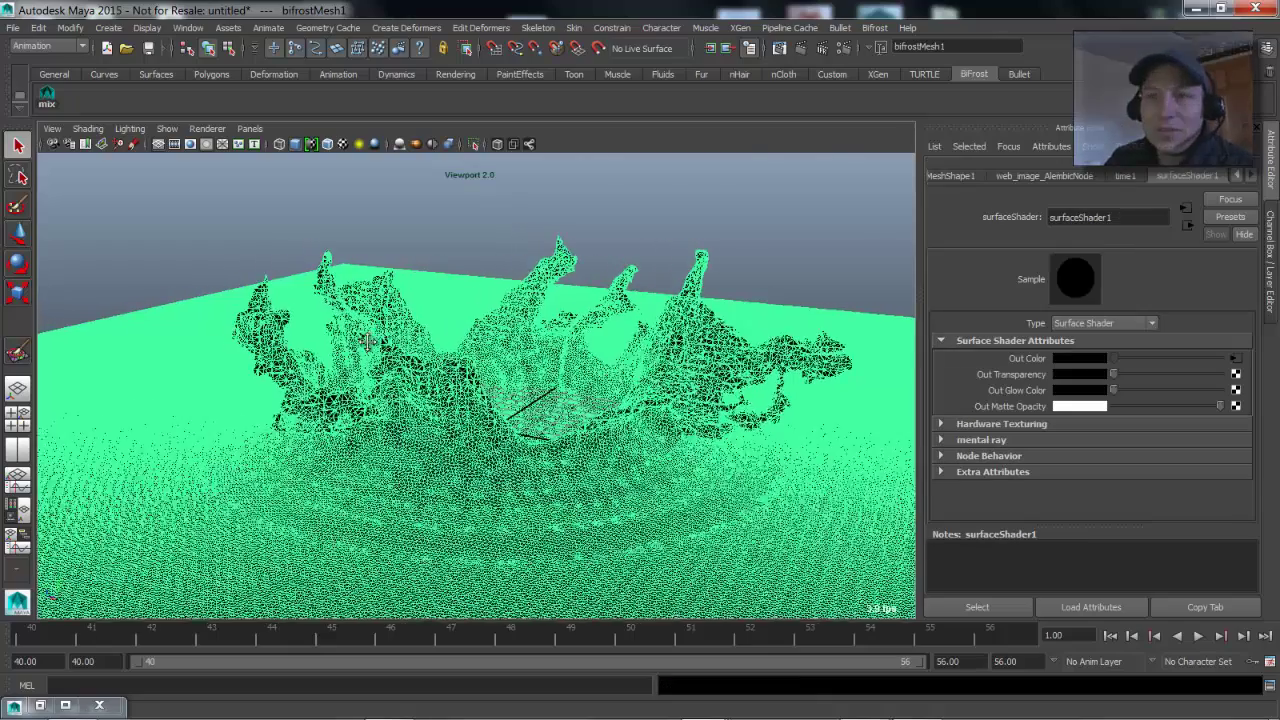
Switch to a layout with the Hypershade and Node Editor beside the perspective view, and enlarge the Node Editor.
alt+middle_drag(368, 341, 366, 344)
alt+middle_drag(290, 386, 406, 388)
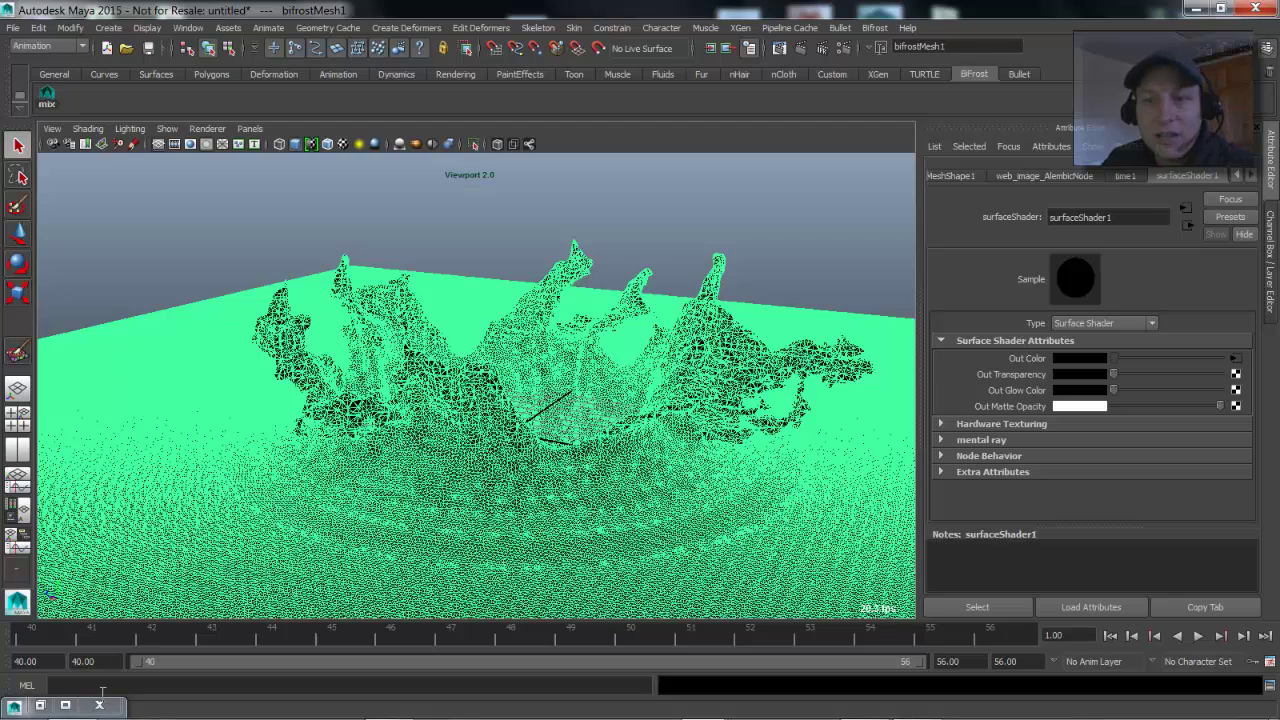
click(29, 539)
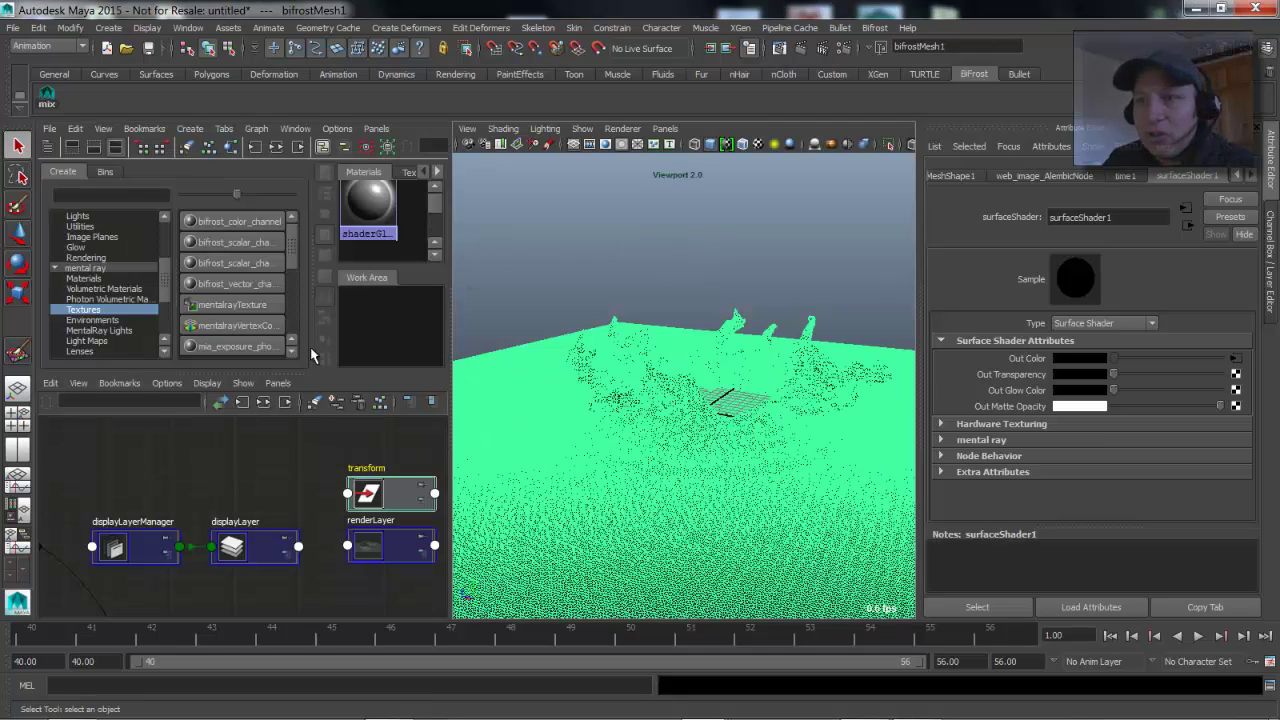
drag(200, 370, 207, 180)
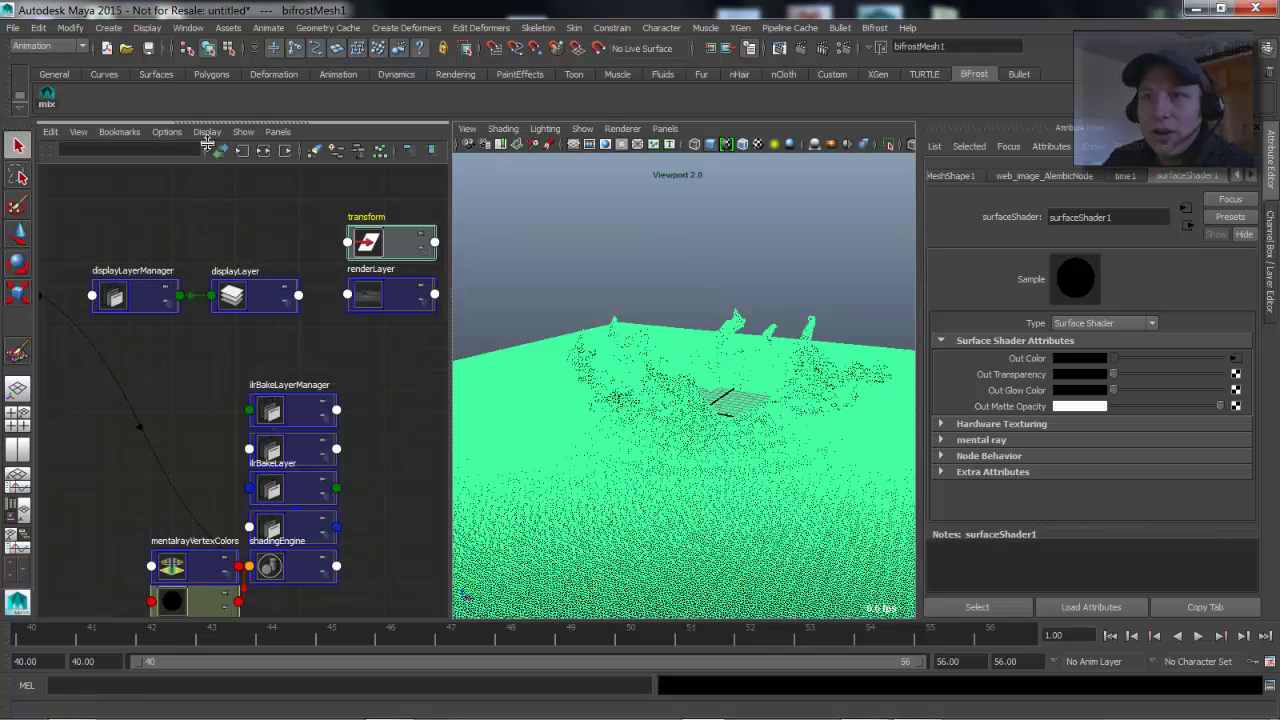
alt+middle_drag(334, 356, 352, 356)
Spread out the mentalrayVertexColors, surfaceShader, mesh and AlembicNode nodes so that their connections are readable.
drag(326, 385, 118, 270)
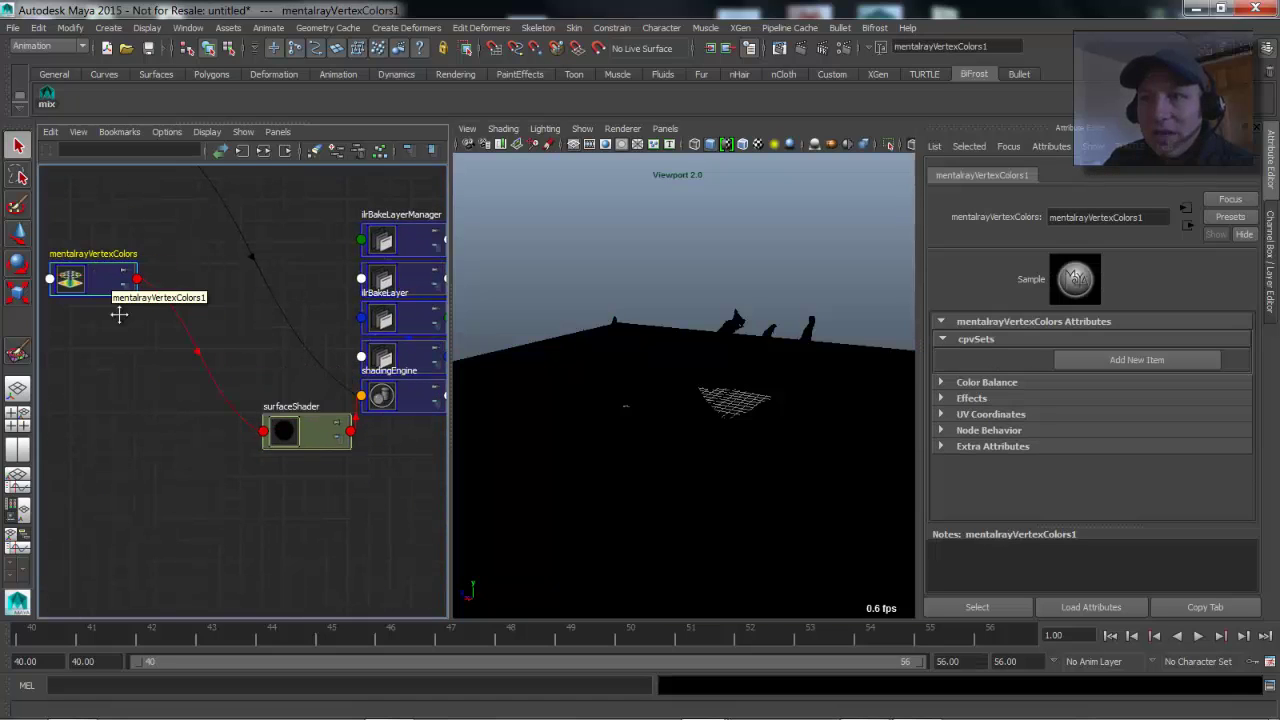
alt+middle_drag(225, 438, 308, 525)
alt+middle_drag(182, 332, 200, 478)
drag(211, 361, 177, 389)
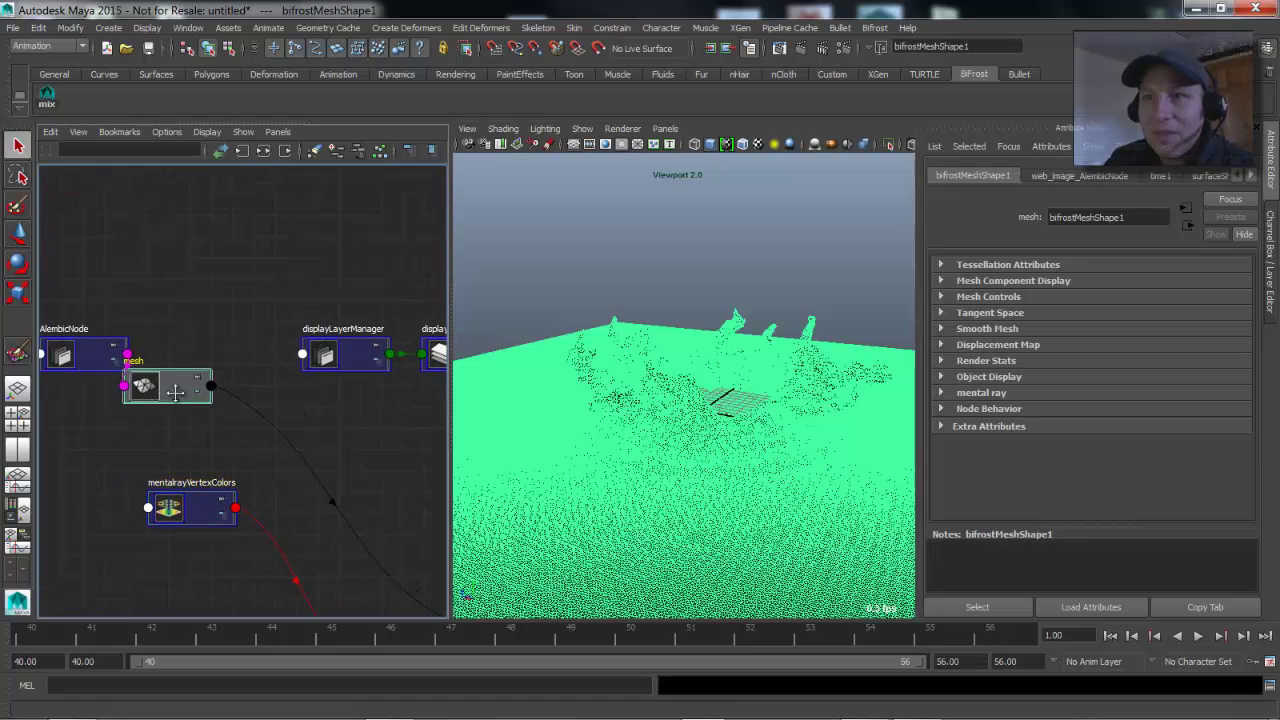
alt+middle_drag(194, 546, 310, 451)
drag(195, 263, 18, 307)
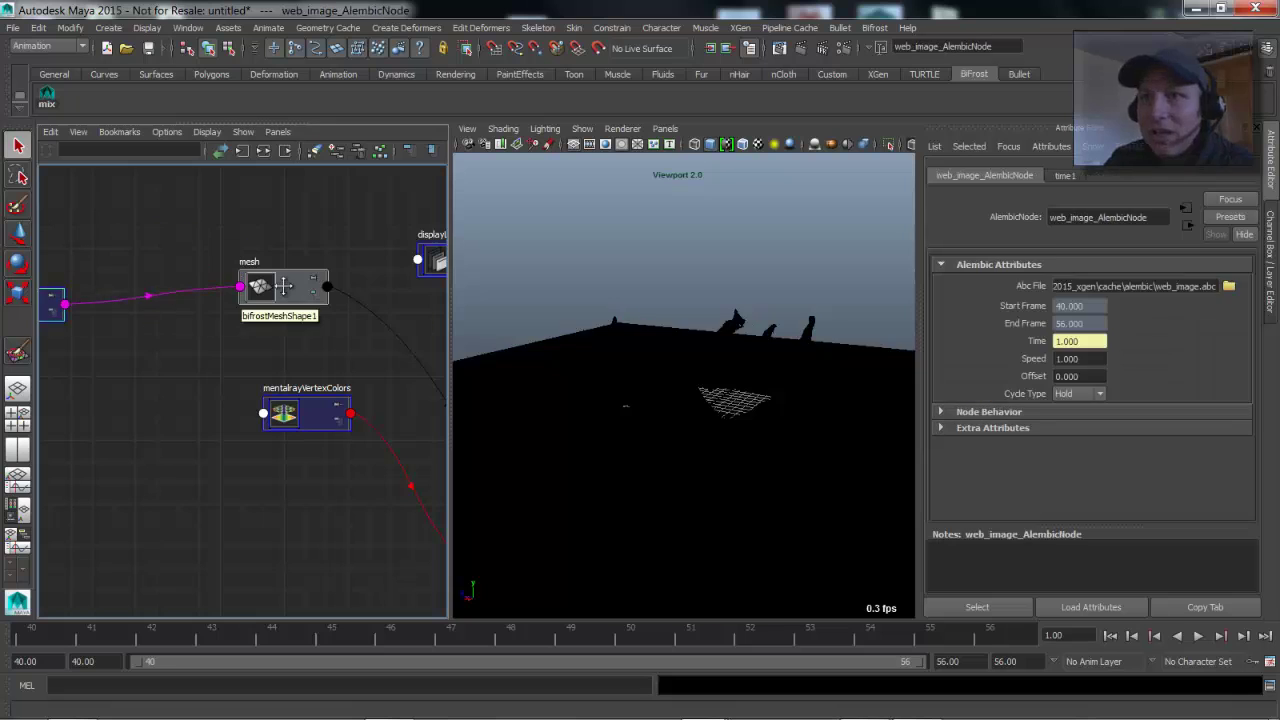
drag(278, 288, 144, 297)
Expand the mesh node to show all its attributes and place the mentalrayVertexColors node beside it.
click(308, 410)
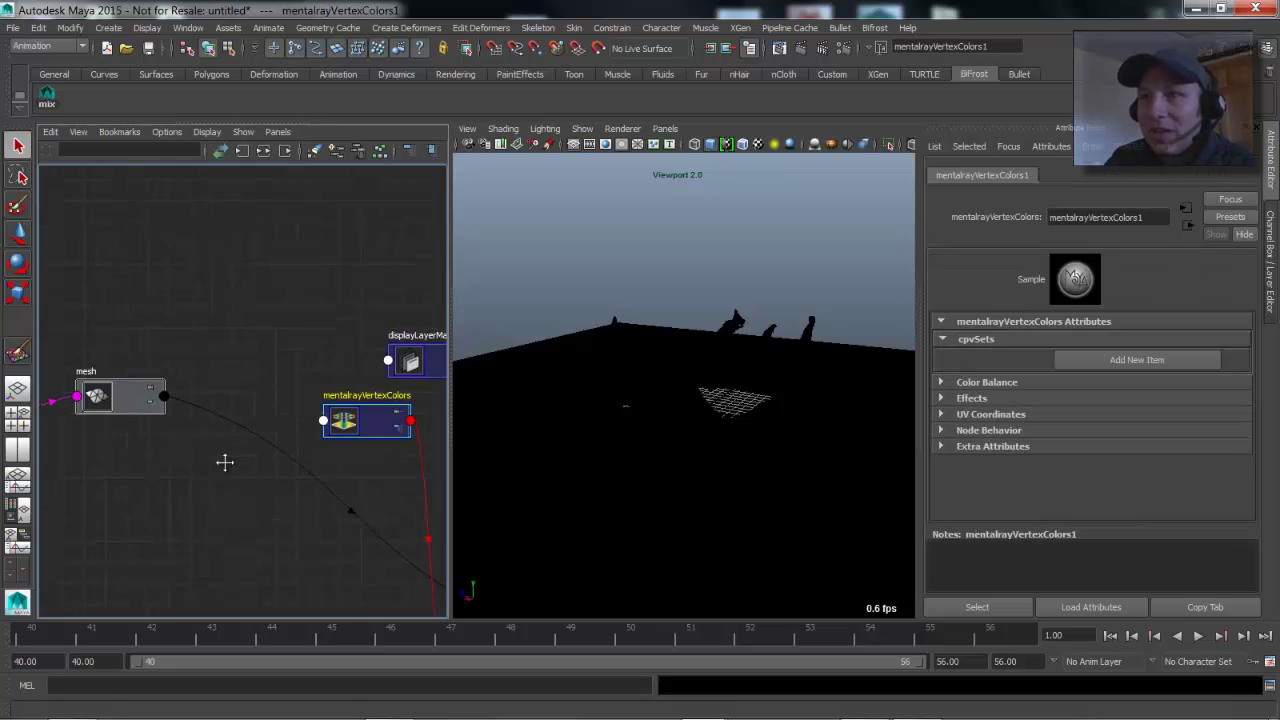
click(204, 388)
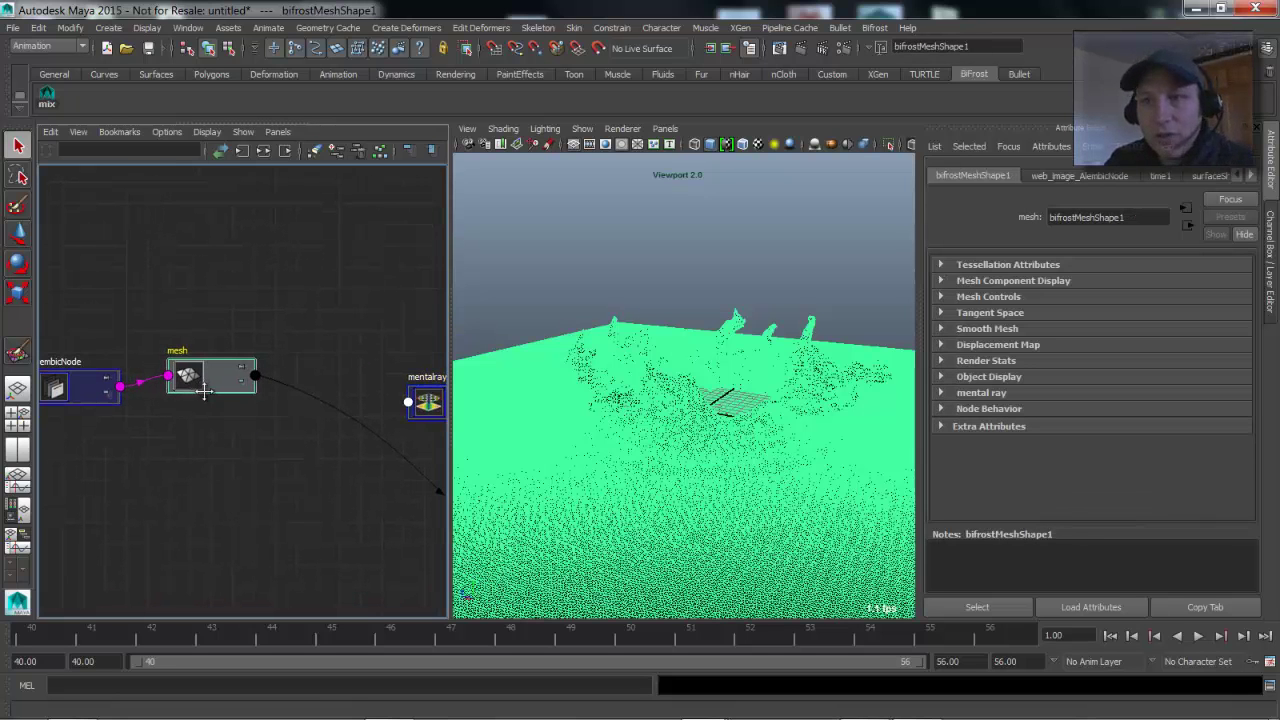
key(3)
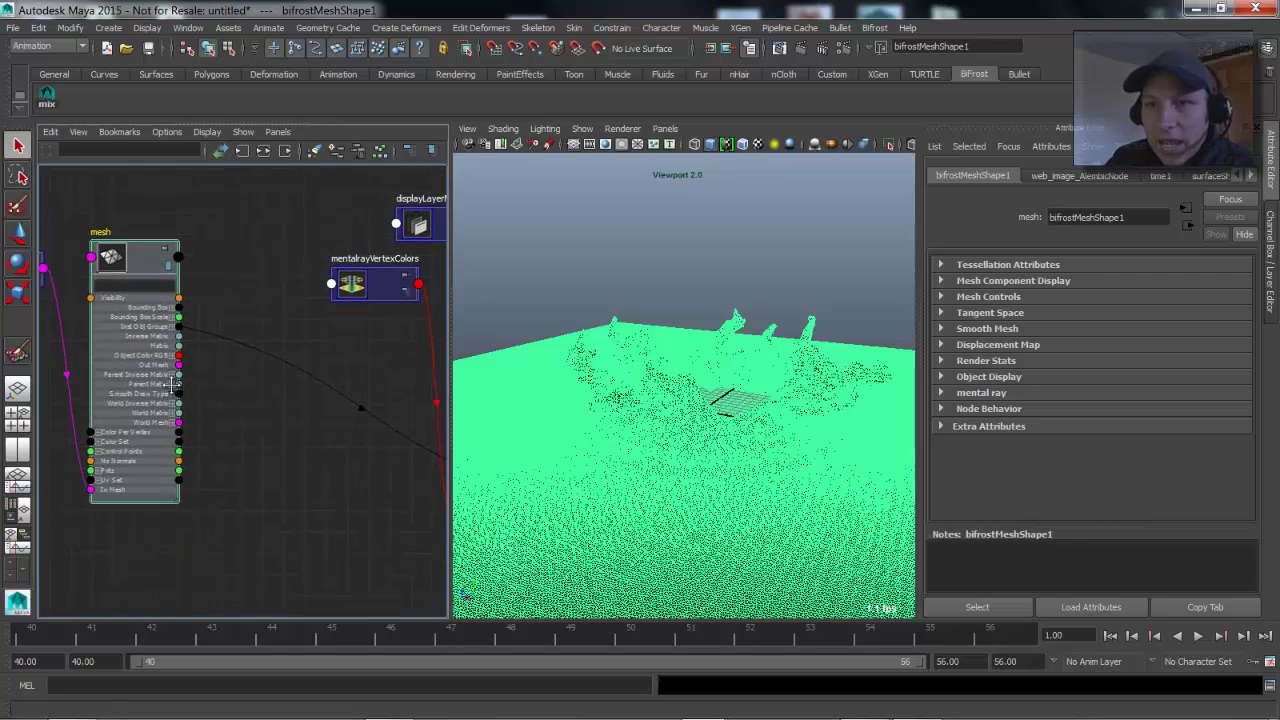
drag(377, 291, 296, 294)
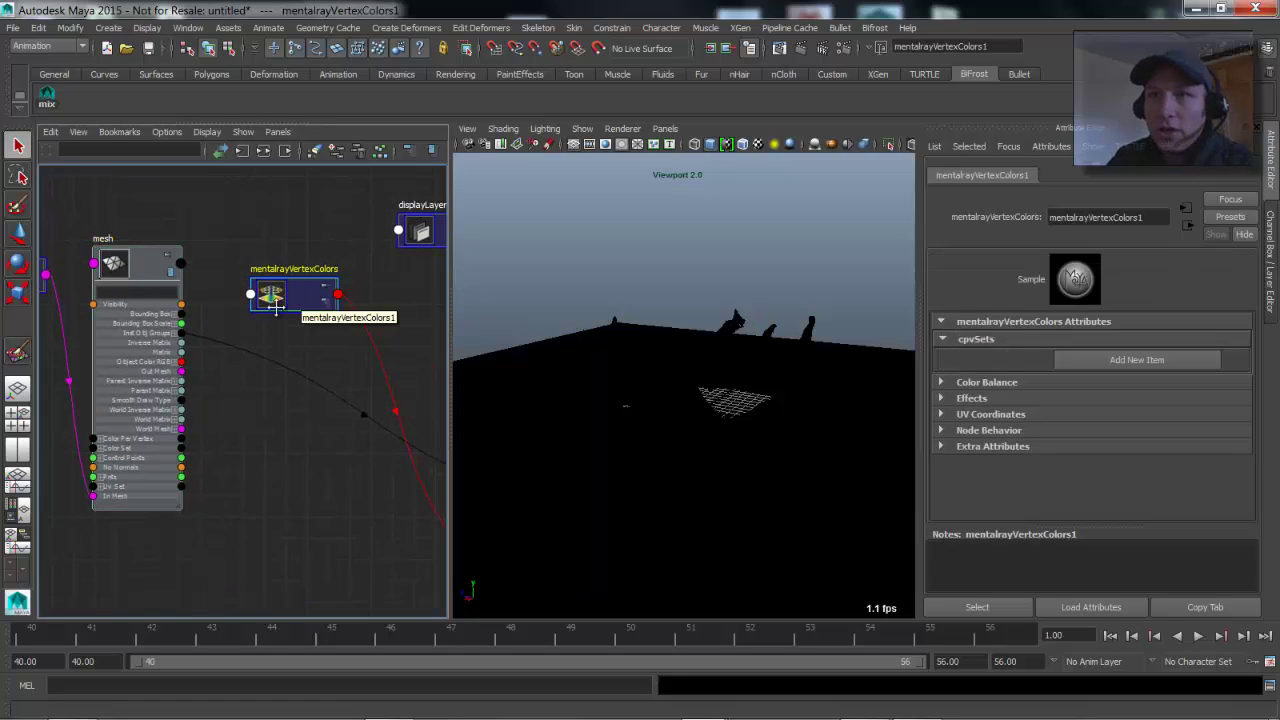
Show all attributes of the mentalrayVertexColors node and expand its Cpv Sets attribute.
key(3)
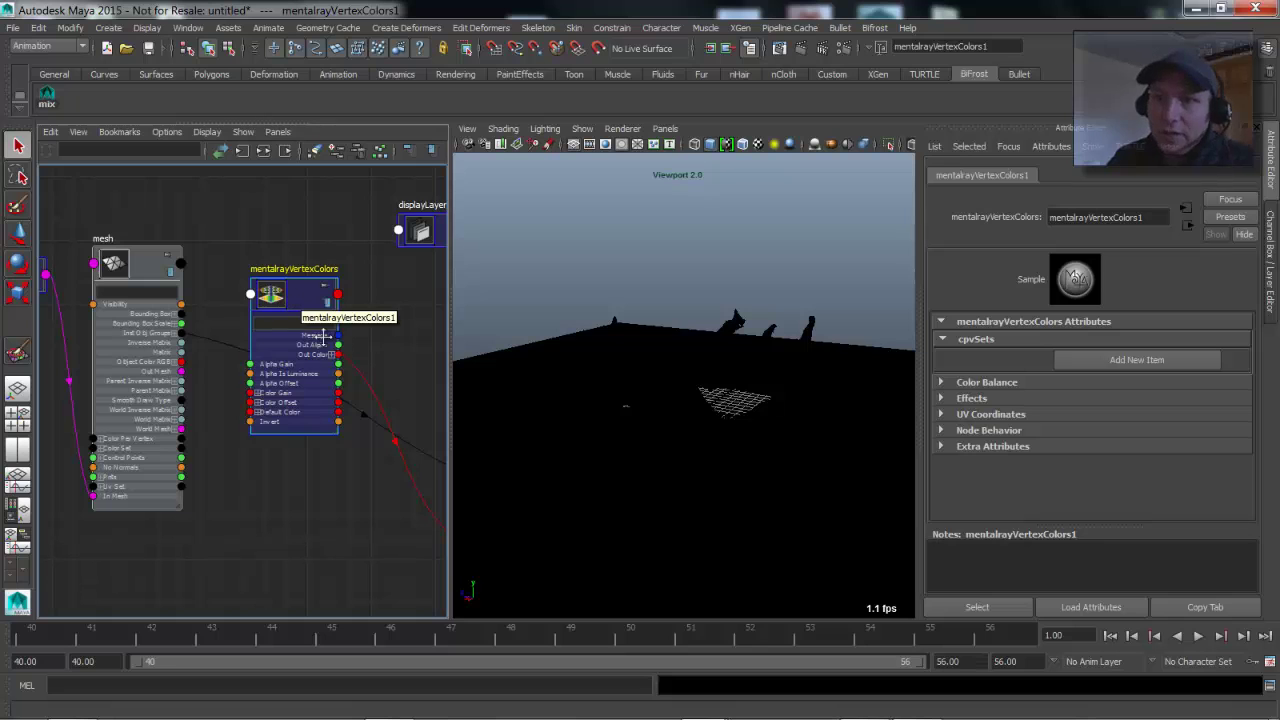
key(4)
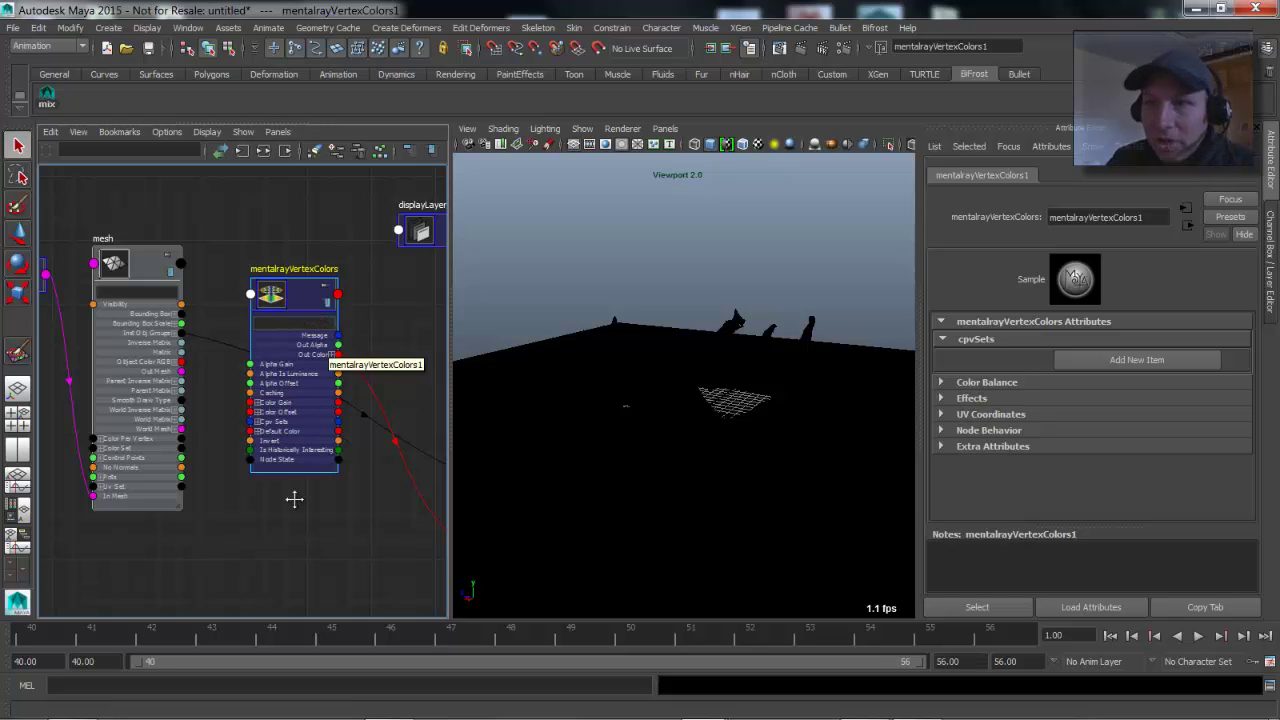
alt+middle_drag(287, 517, 343, 460)
alt+right_drag(334, 464, 389, 460)
alt+middle_drag(346, 464, 340, 520)
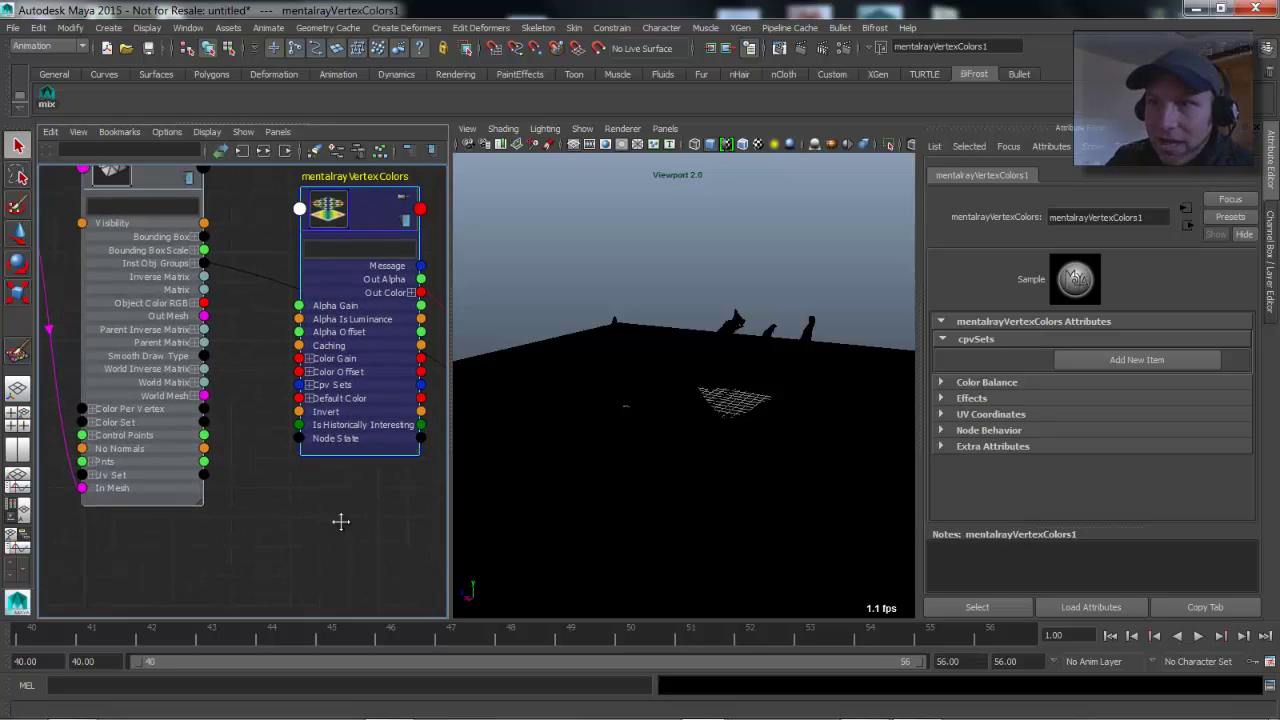
click(307, 385)
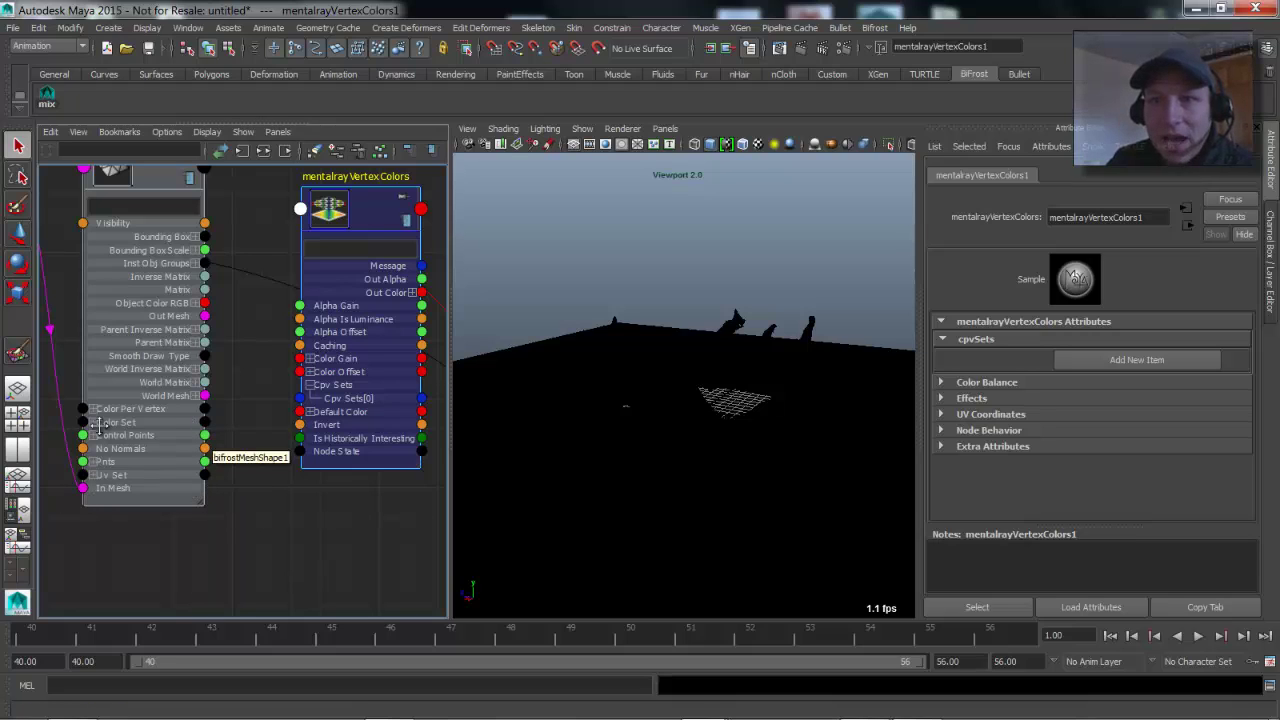
Connect the Color Name of the mesh node's Color Set[0] to Cpv Sets[0] of the mentalrayVertexColors node.
click(92, 422)
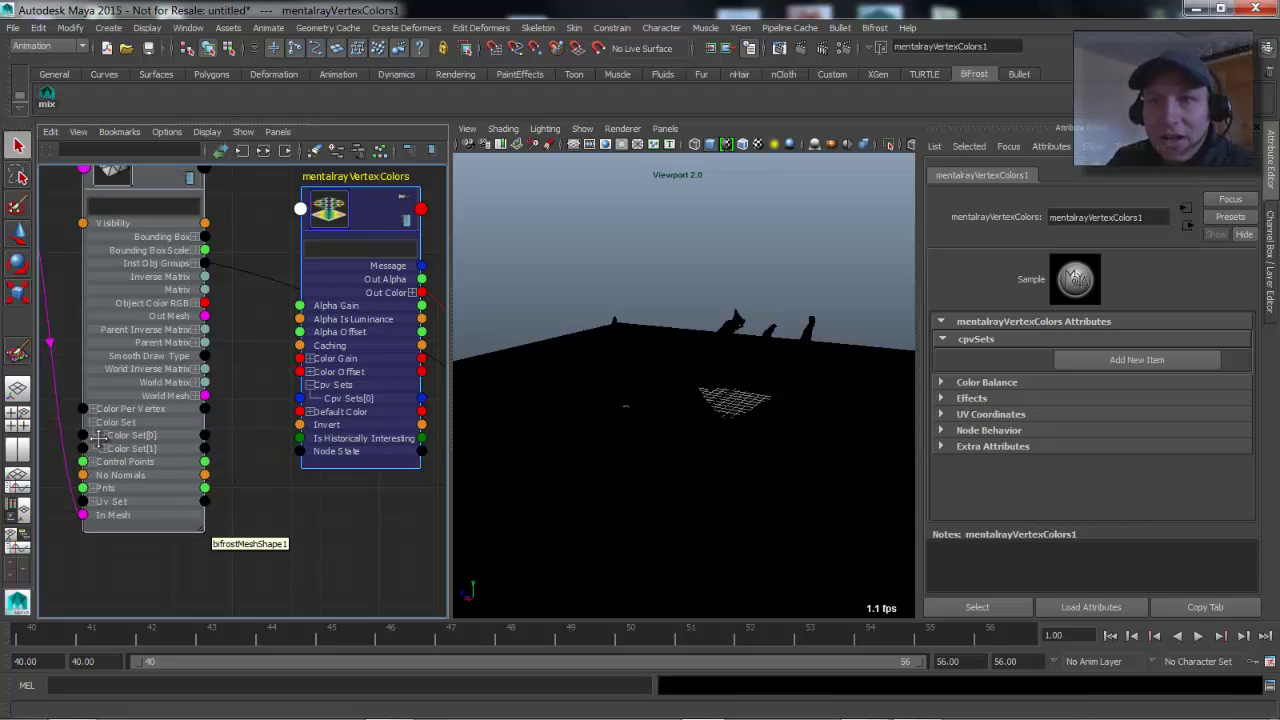
click(103, 436)
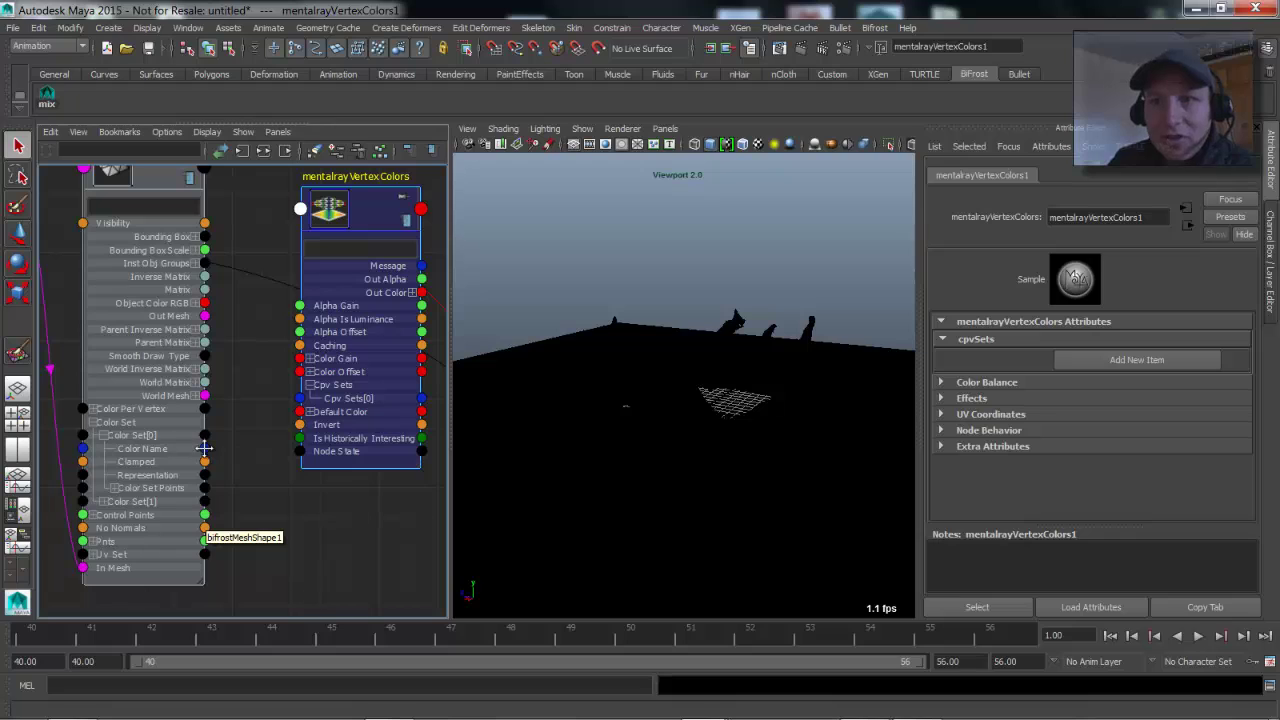
drag(204, 449, 300, 391)
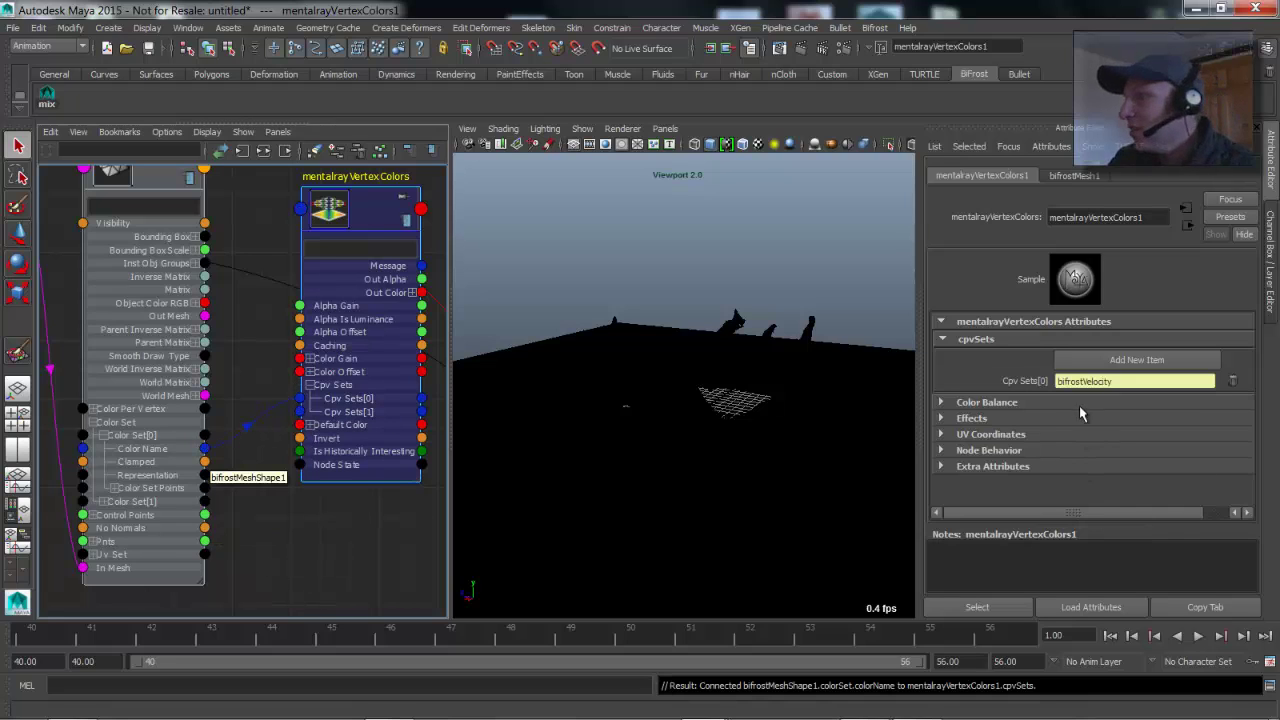
Render the perspective view of the splash with mental ray, then minimize the Render View.
alt+drag(694, 376, 712, 392)
click(801, 51)
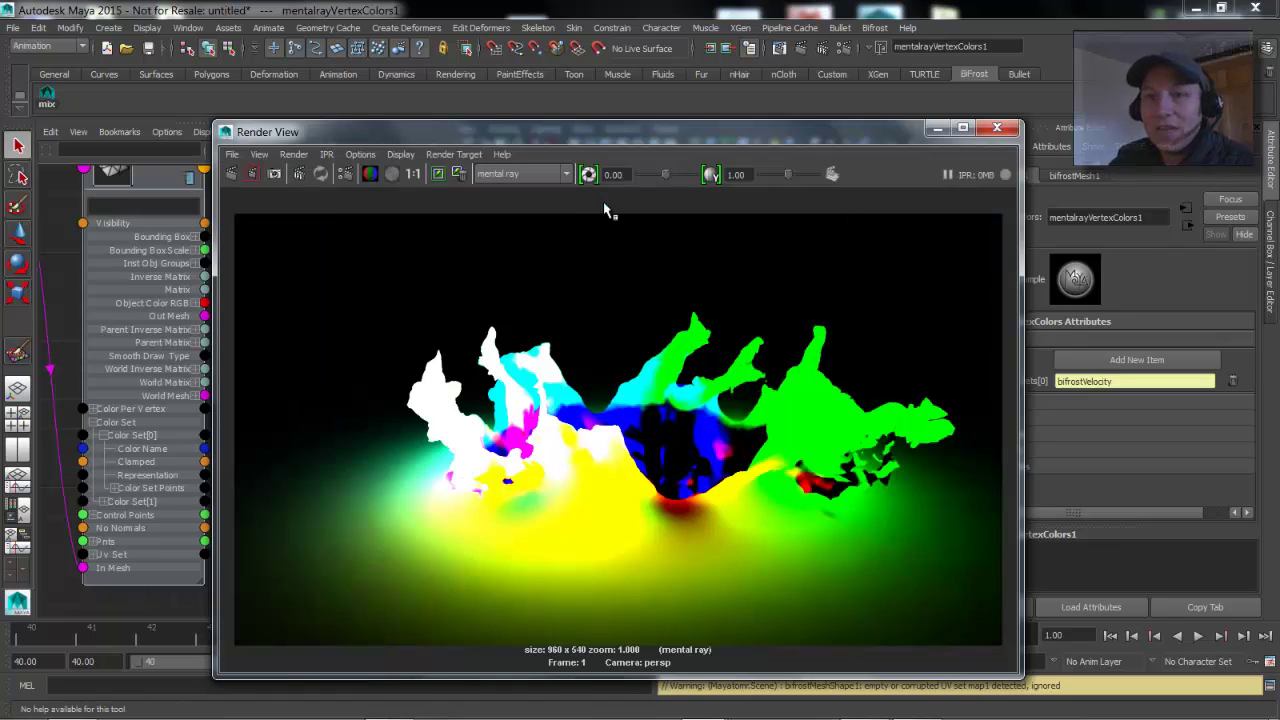
click(937, 128)
scroll(201, 297, down, 4)
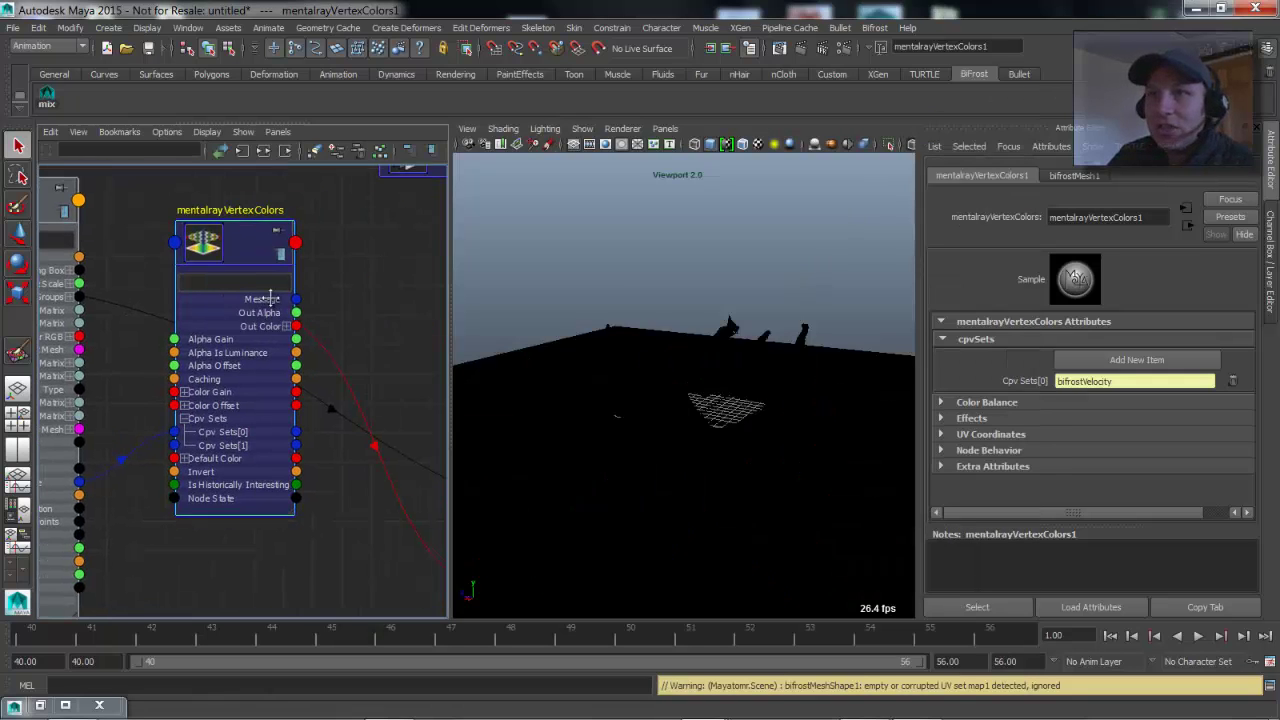
scroll(331, 289, up, 5)
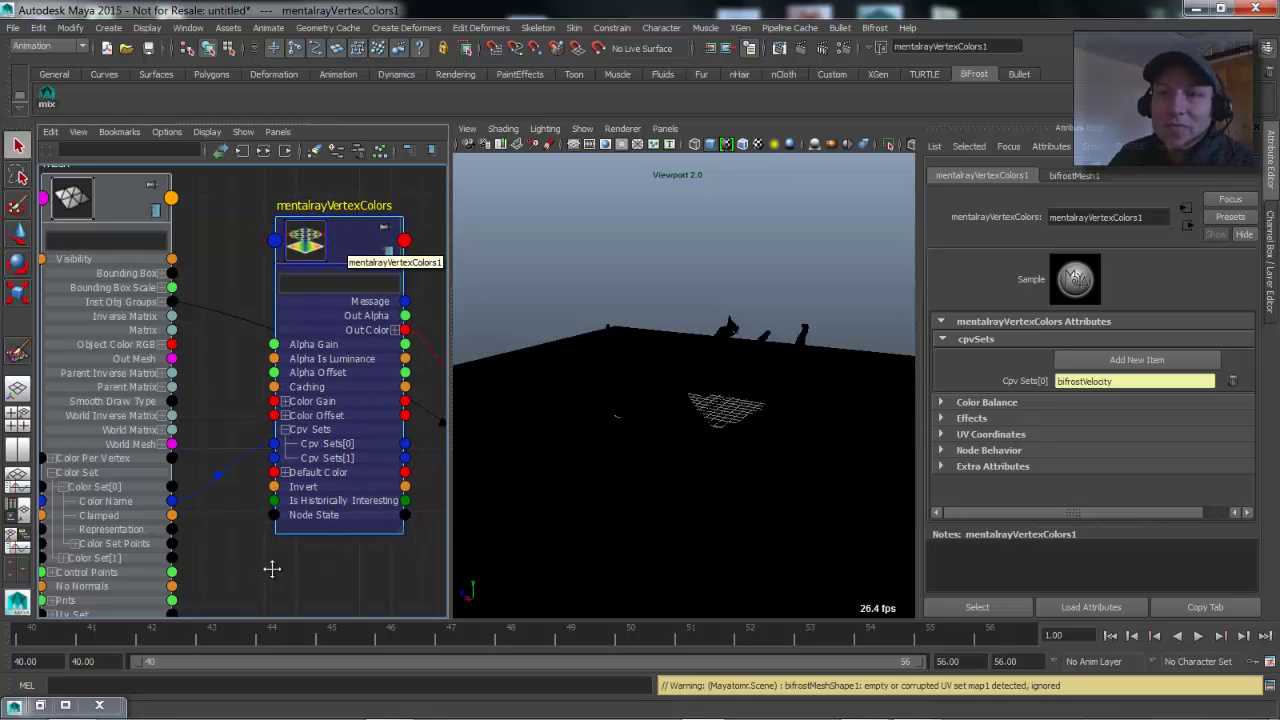
middle_drag(272, 567, 300, 589)
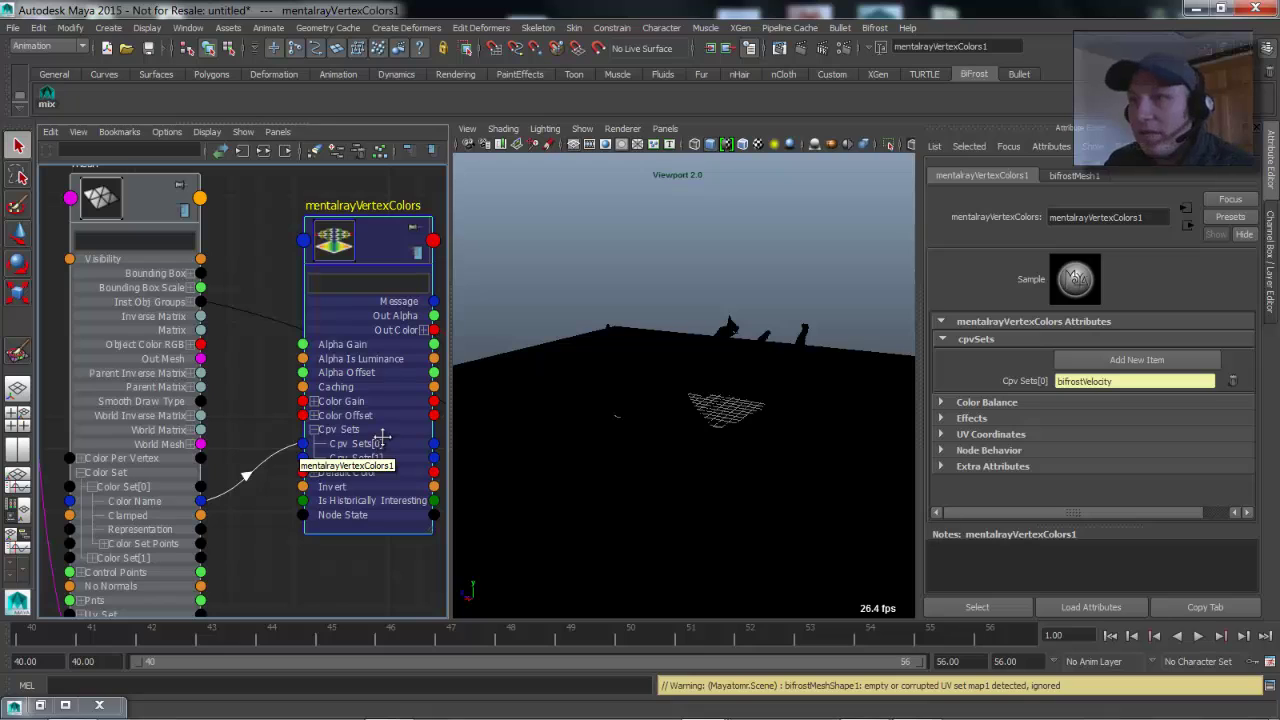
alt+middle_drag(701, 376, 688, 376)
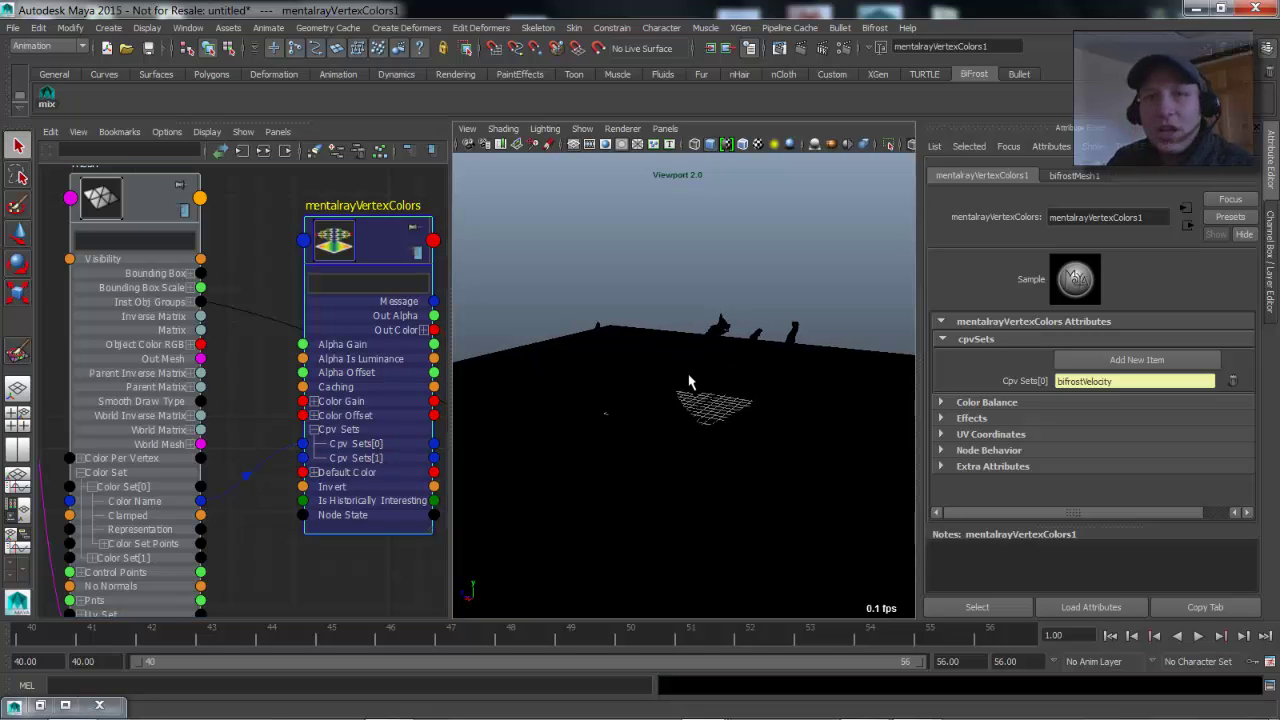
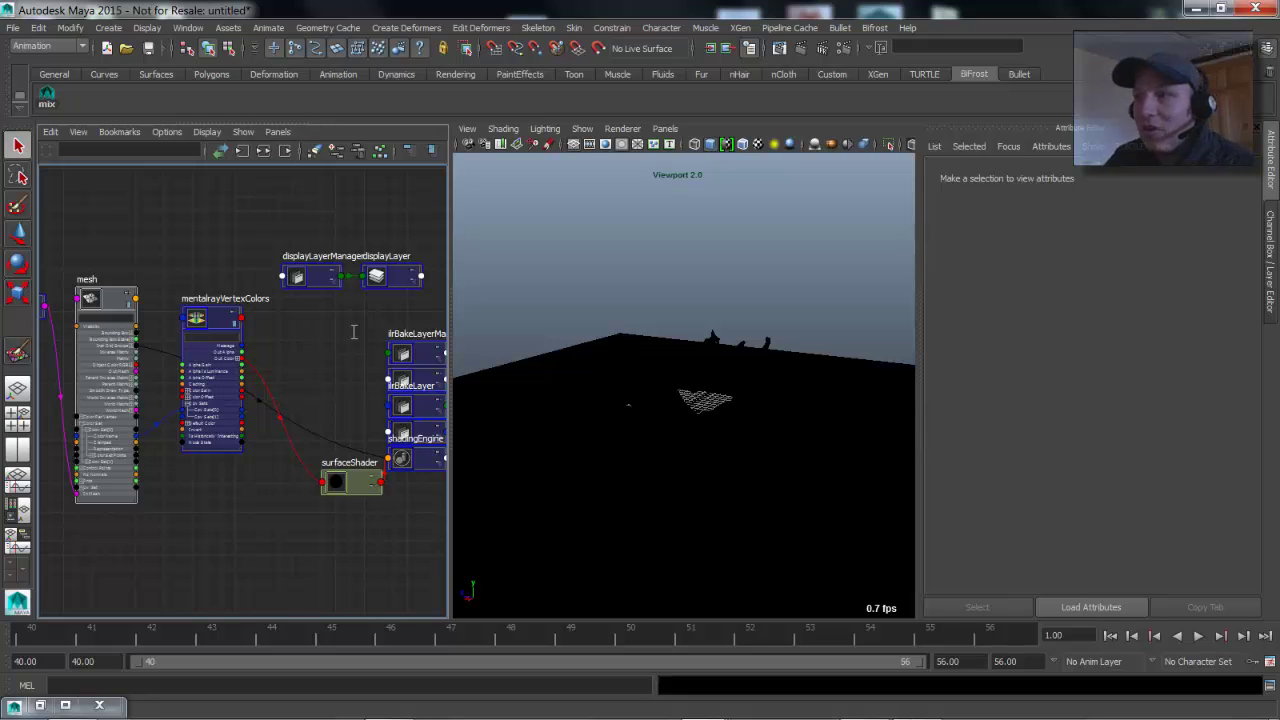
Switch to the layout with the Hypershade and create a Bifrost Liquid Material from the Maya surface shaders.
mouse_move(720, 390)
alt+mouse_down()
mouse_move(777, 383)
mouse_move(666, 391)
mouse_move(726, 393)
alt+mouse_up()
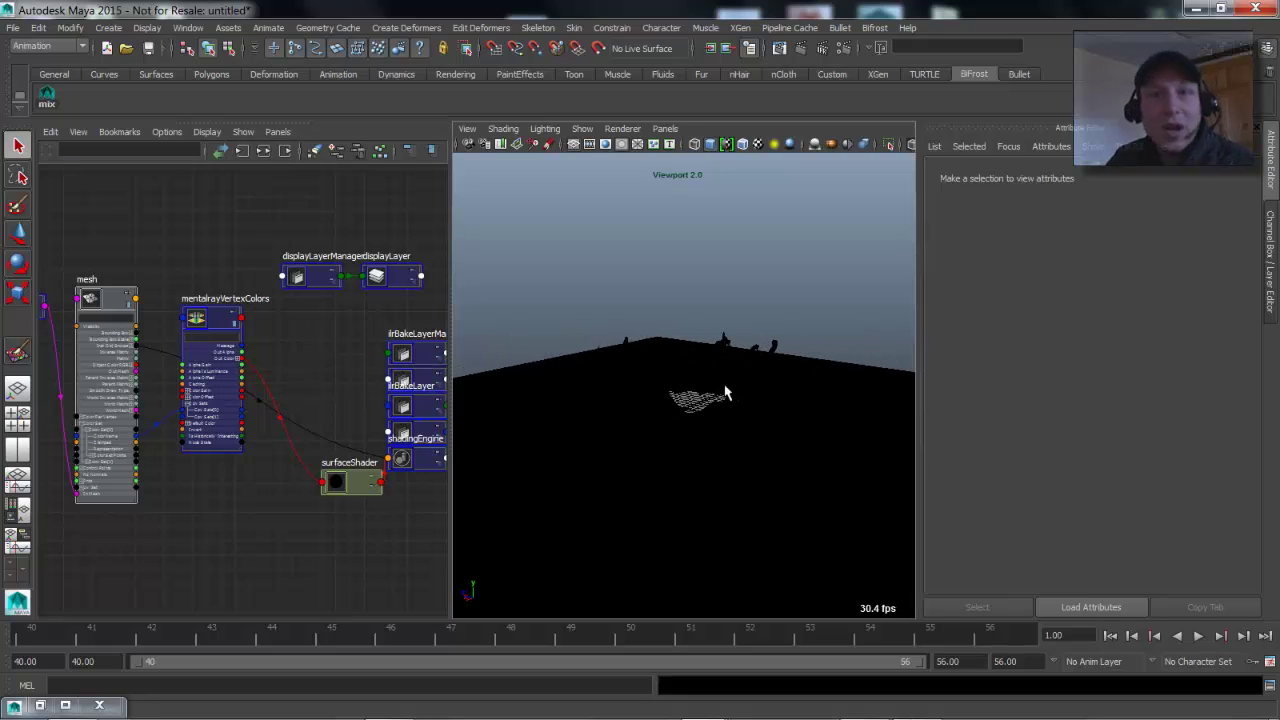
click(17, 510)
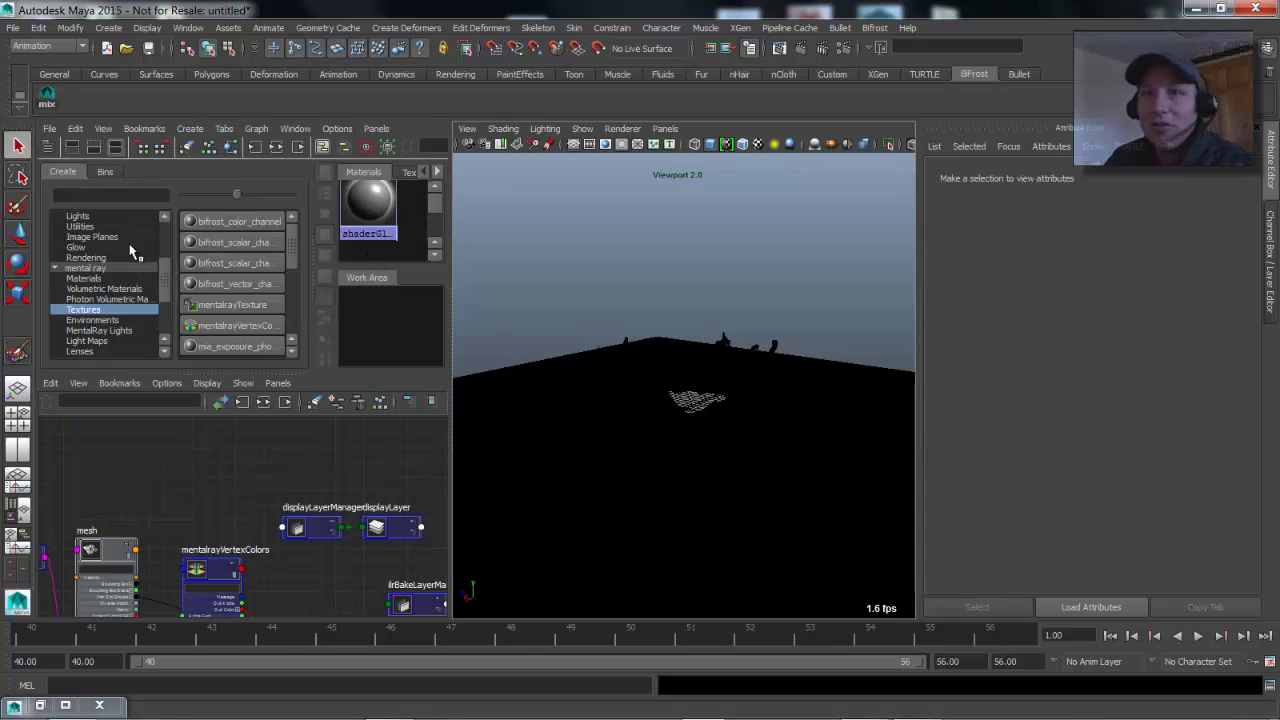
drag(163, 280, 163, 228)
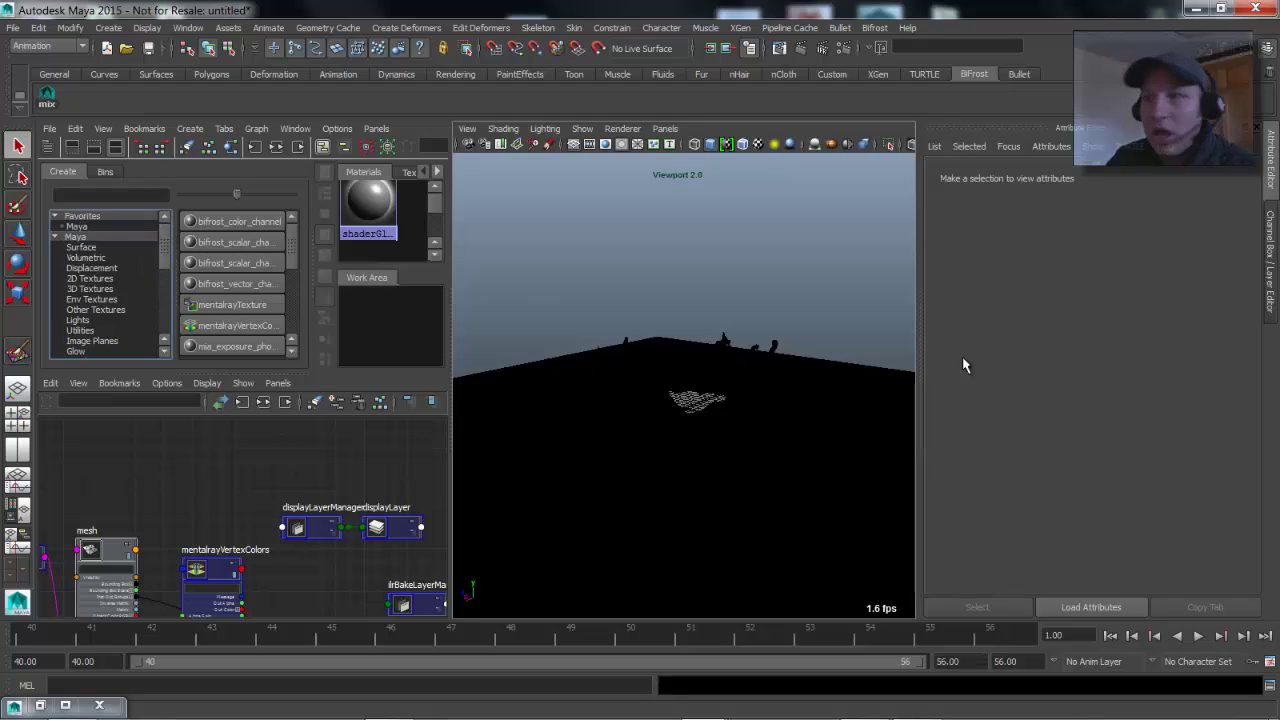
alt+drag(800, 363, 742, 363)
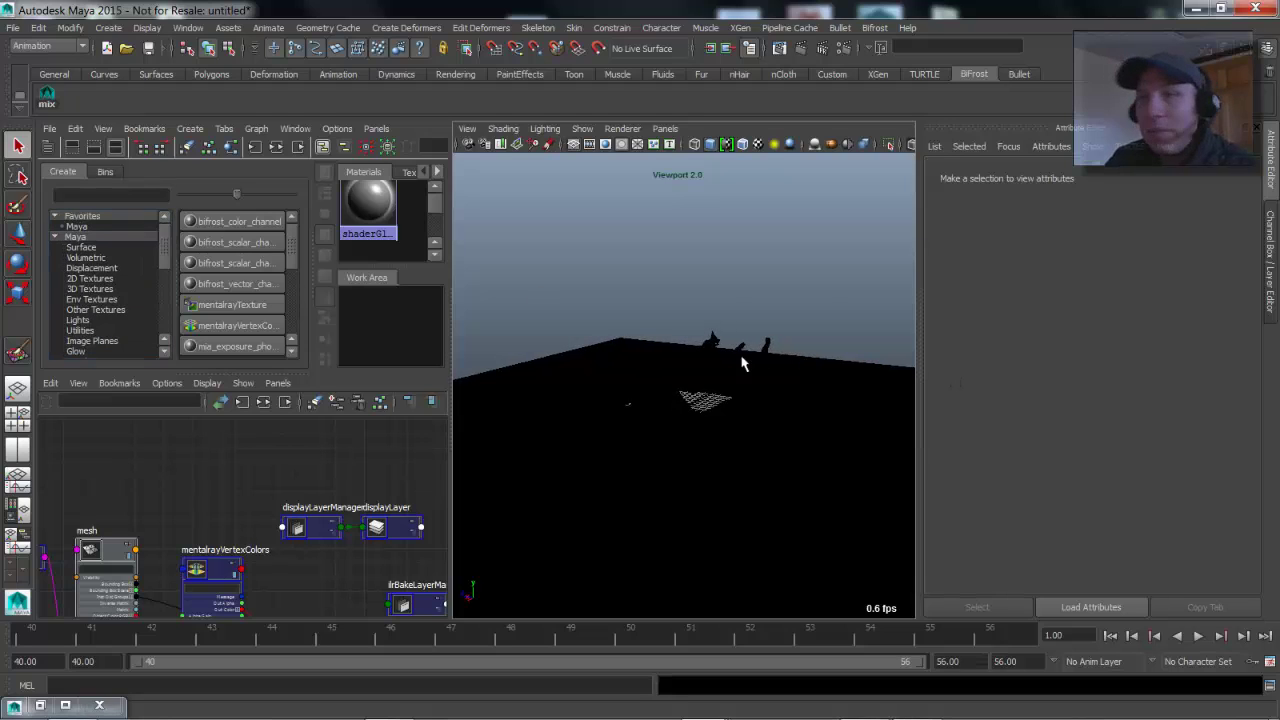
click(81, 247)
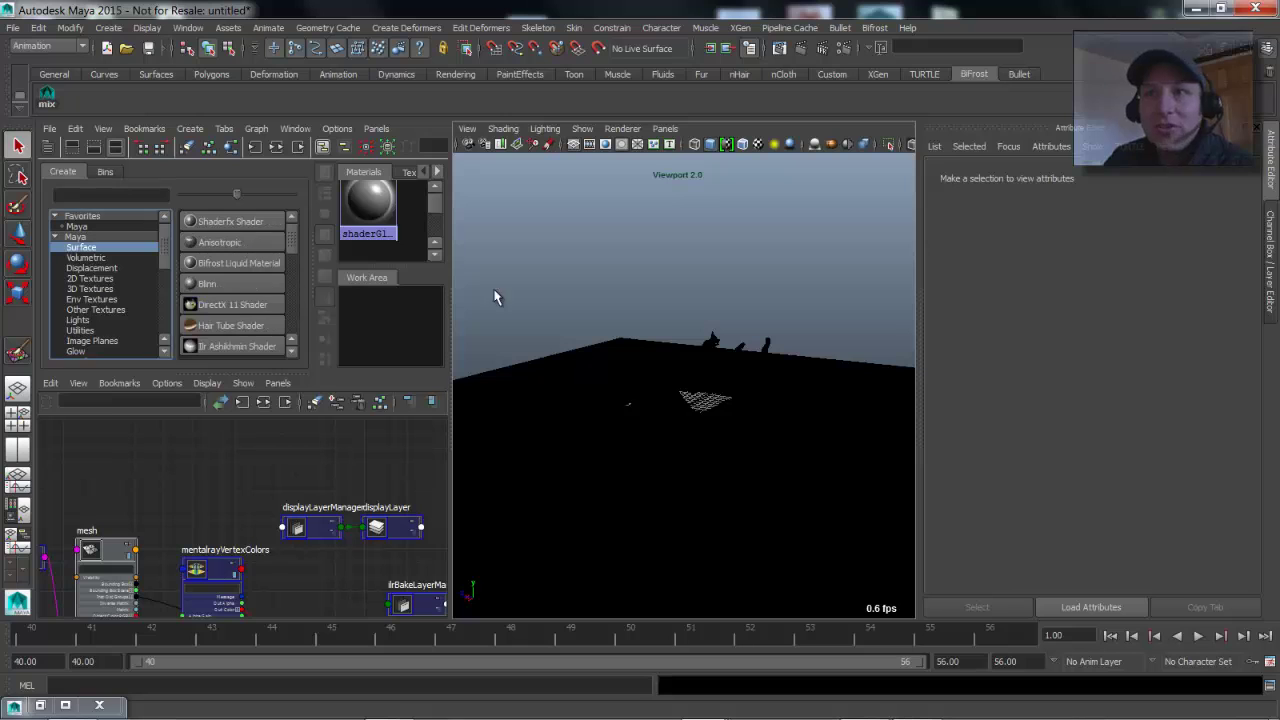
click(238, 263)
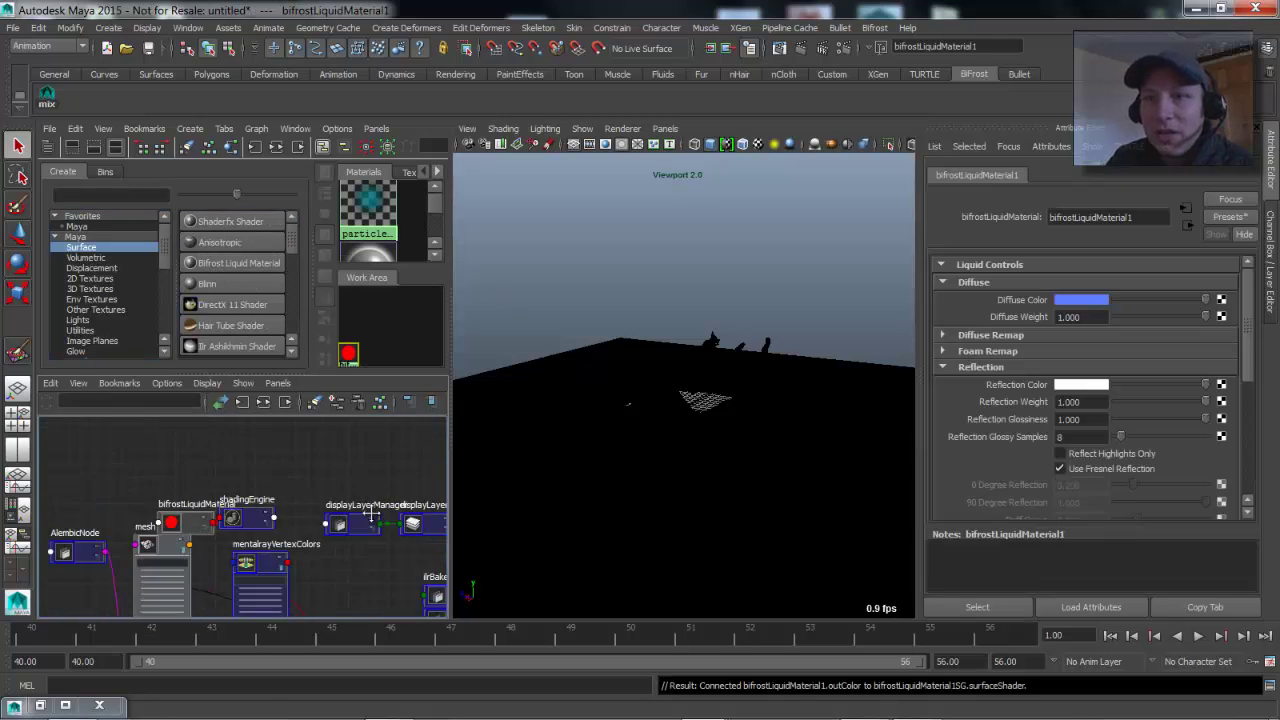
Assign the bifrostLiquidMaterial to the splash mesh and move its node clear of the others in the Node Editor.
click(481, 378)
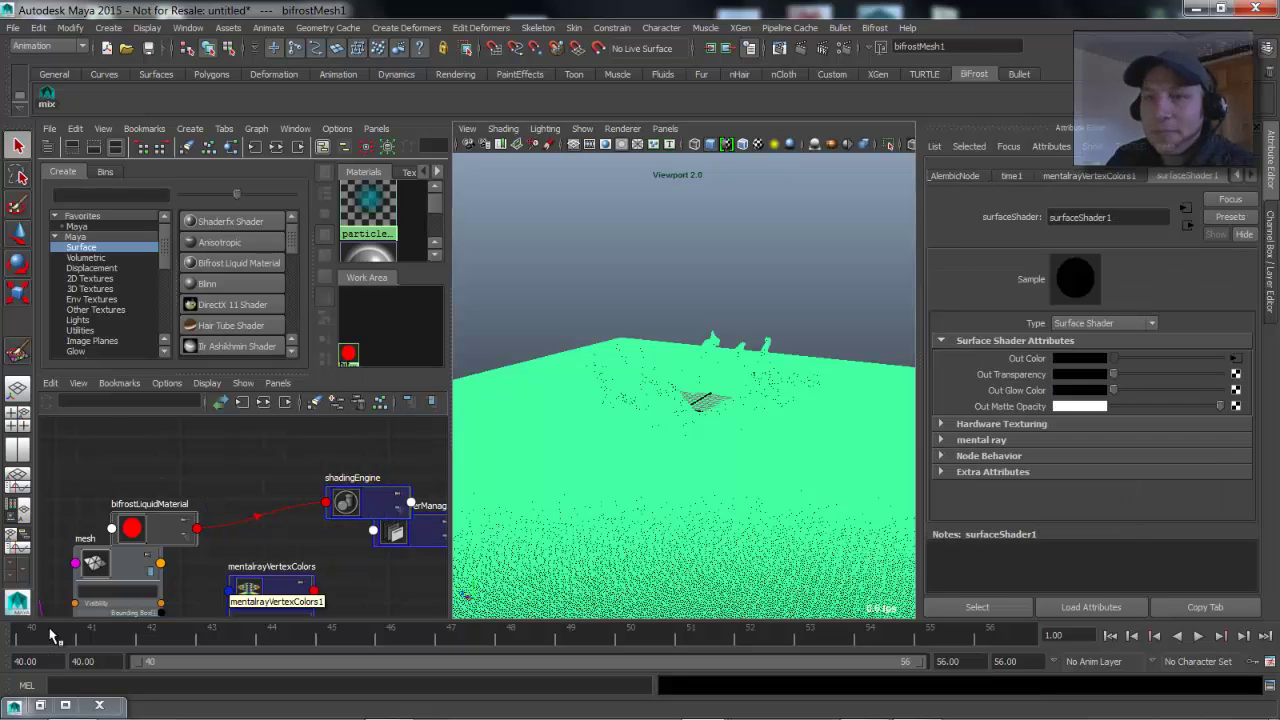
drag(157, 530, 226, 454)
click(698, 379)
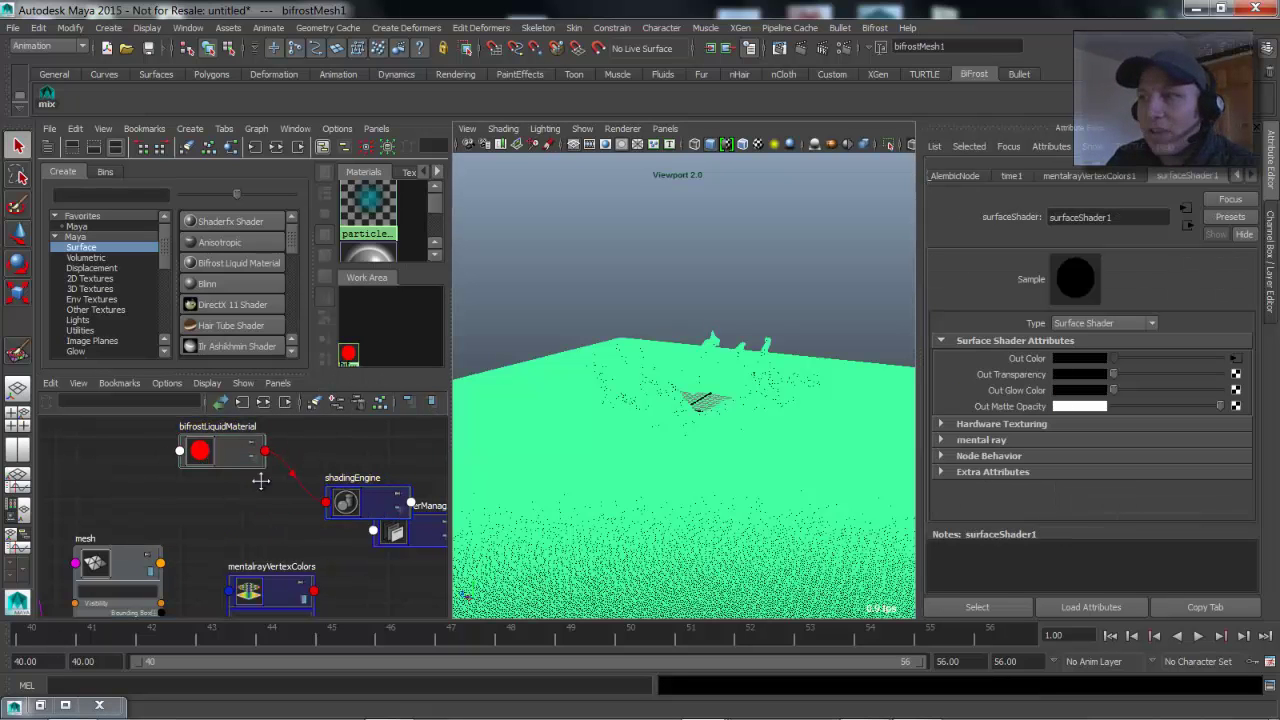
right_drag(223, 451, 222, 380)
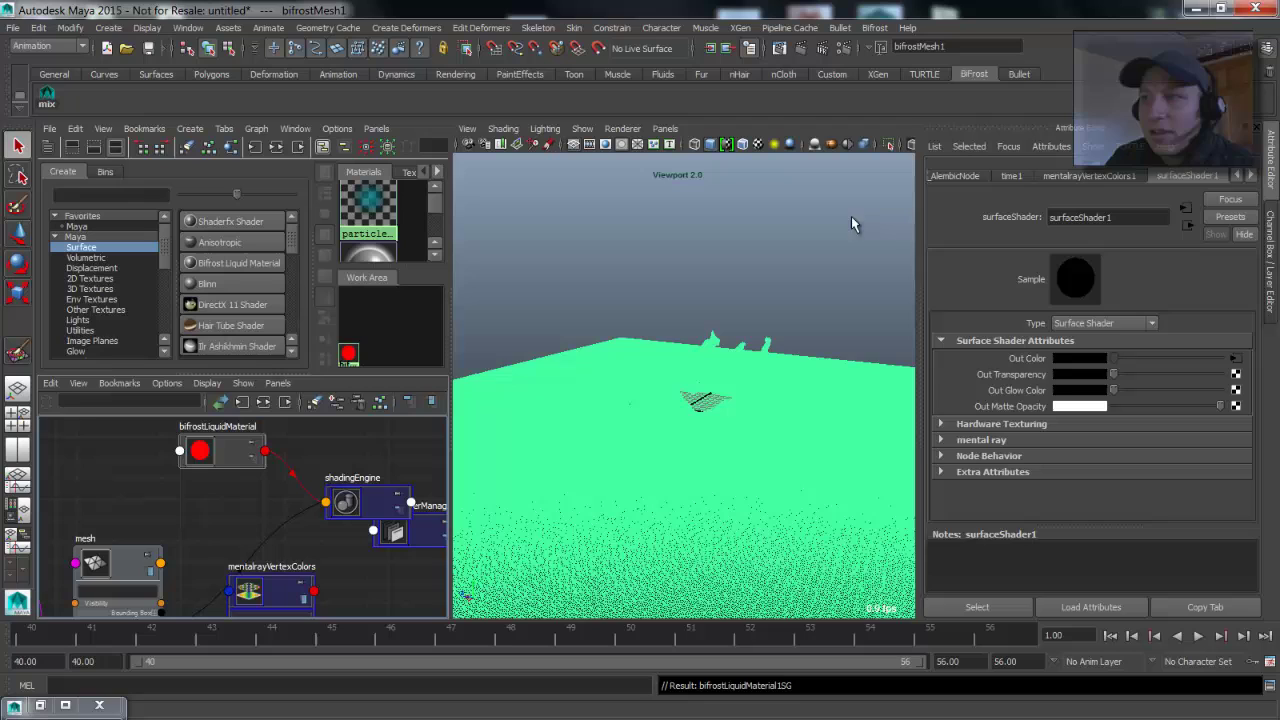
click(723, 277)
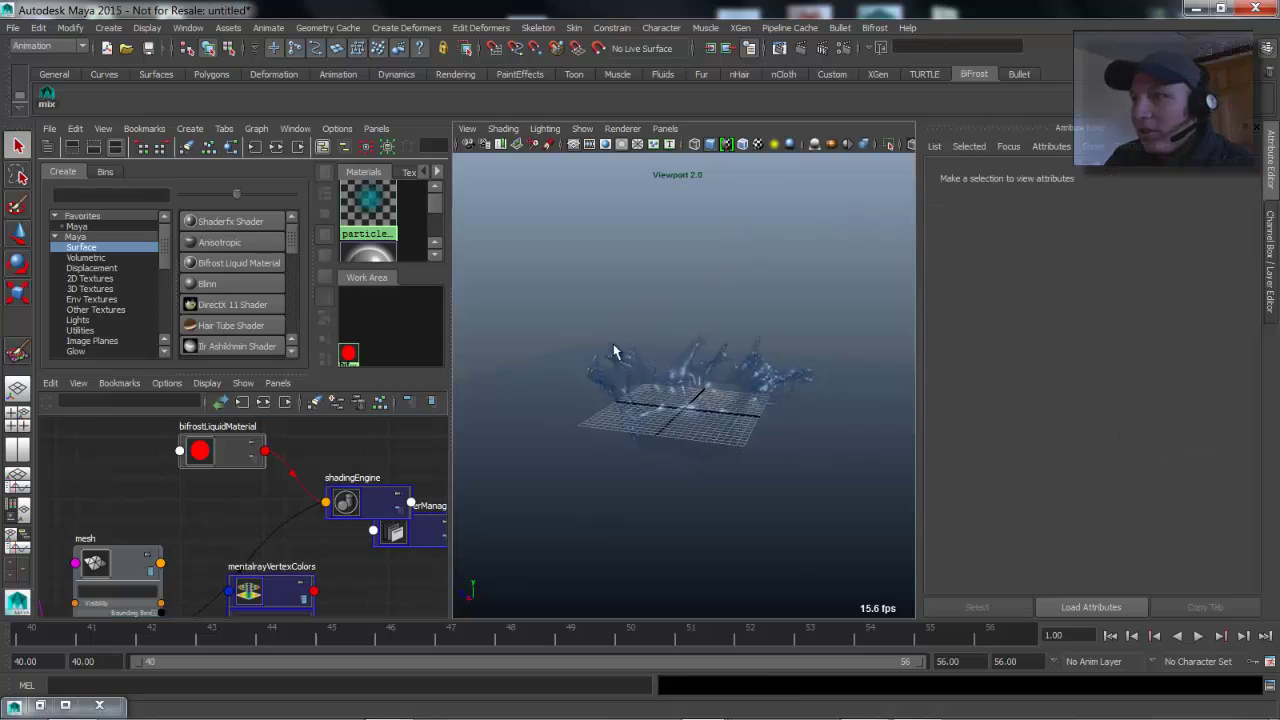
Examine the bifrostLiquidMaterial's attributes with its Foam Remap section expanded.
click(212, 458)
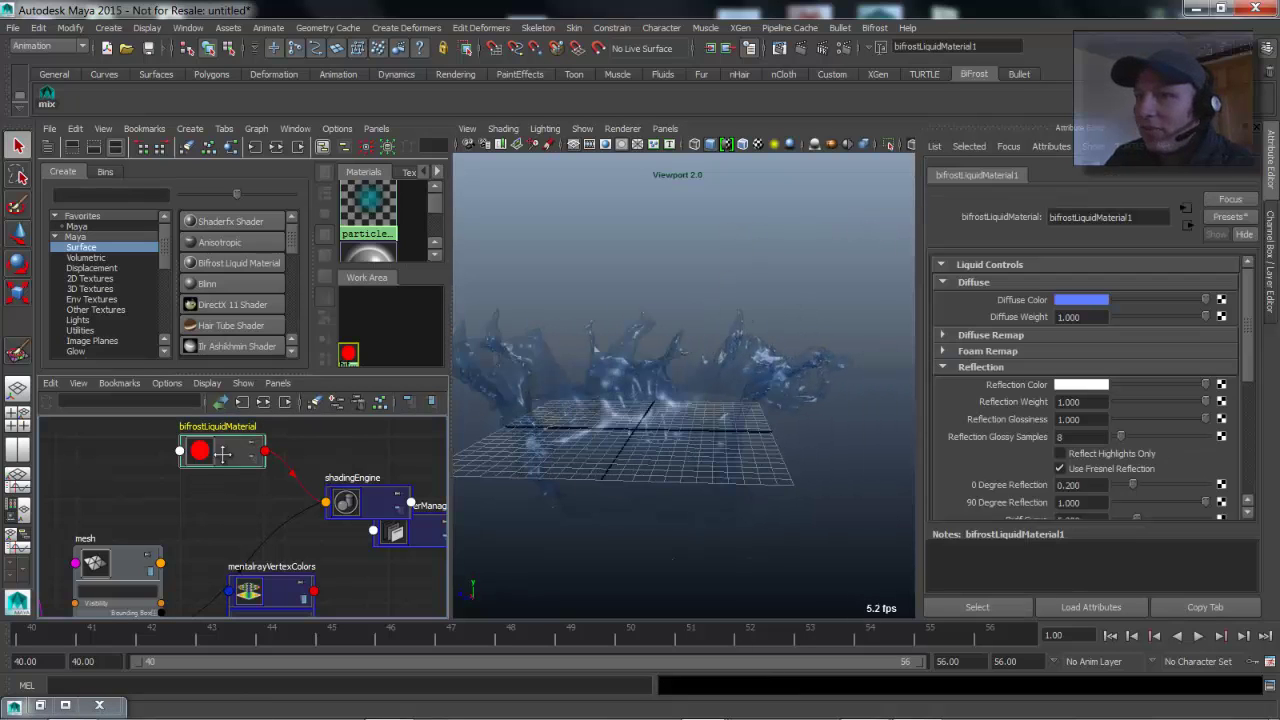
click(942, 352)
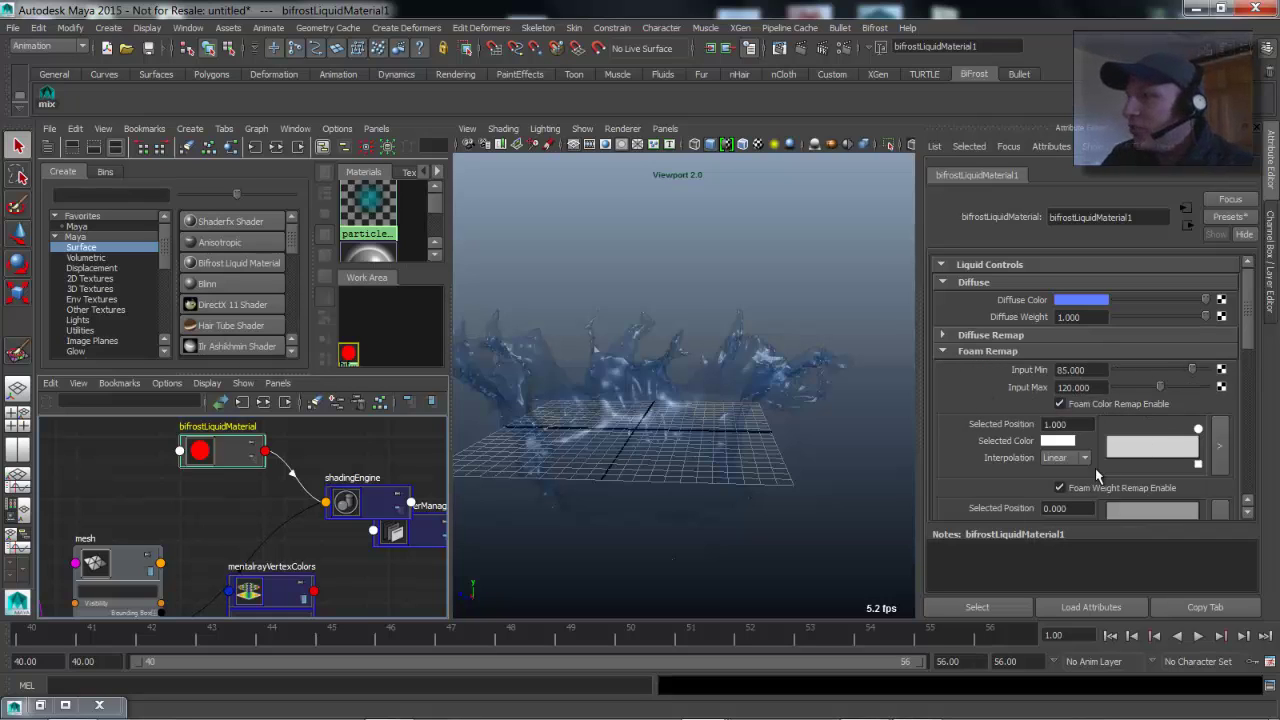
alt+drag(641, 387, 626, 383)
alt+middle_drag(654, 354, 690, 350)
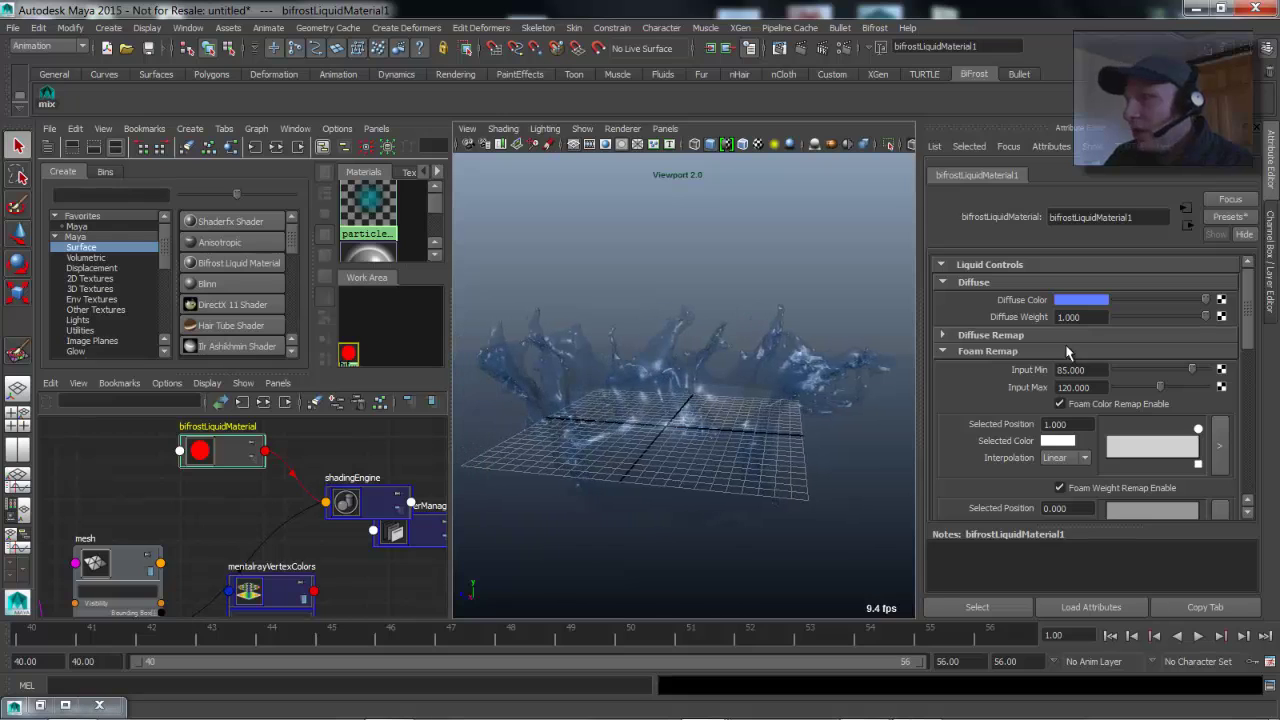
click(952, 337)
click(1205, 338)
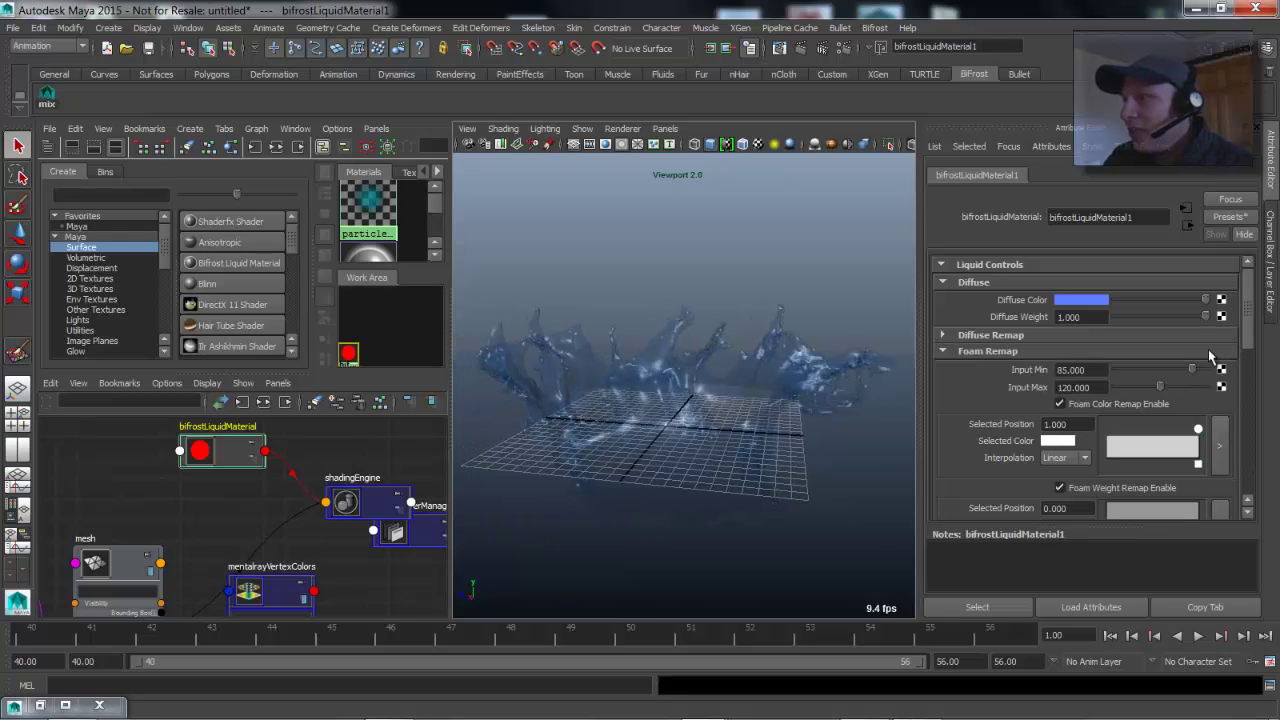
scroll(1245, 340, down, 3)
scroll(1243, 330, up, 3)
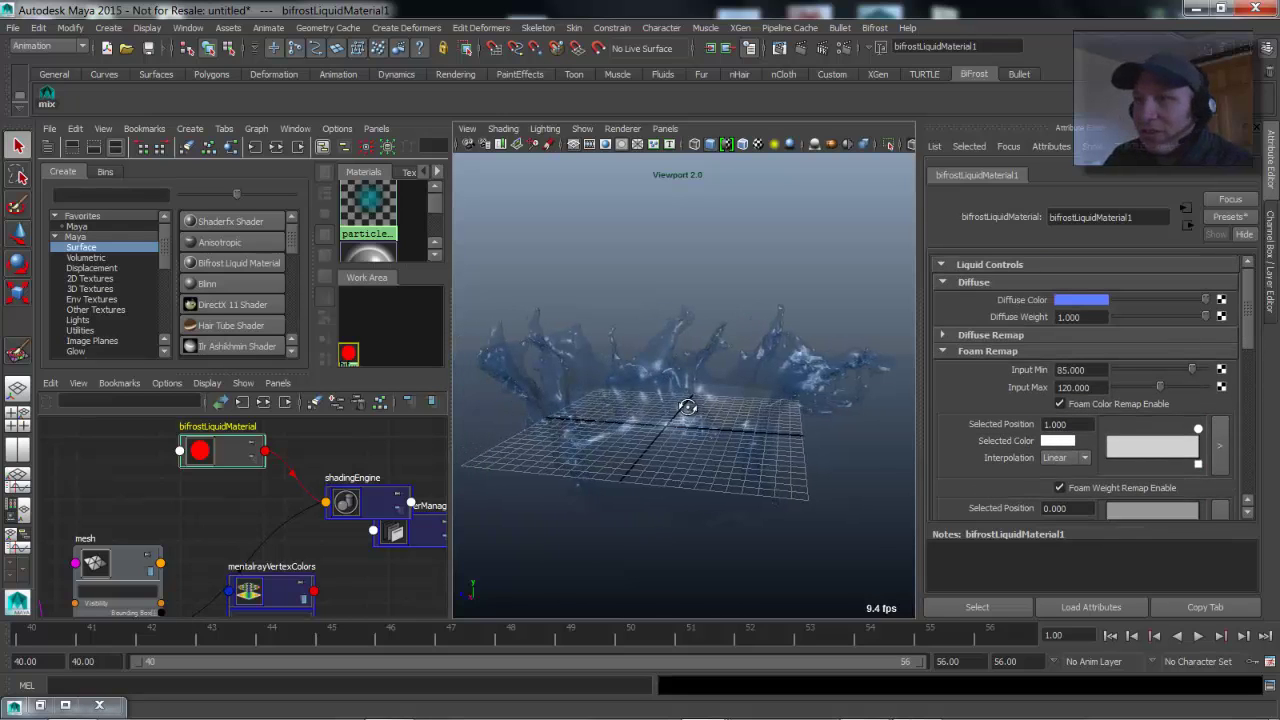
Render the splash from the perspective view with mental ray and move the Render View aside.
alt+drag(690, 405, 707, 404)
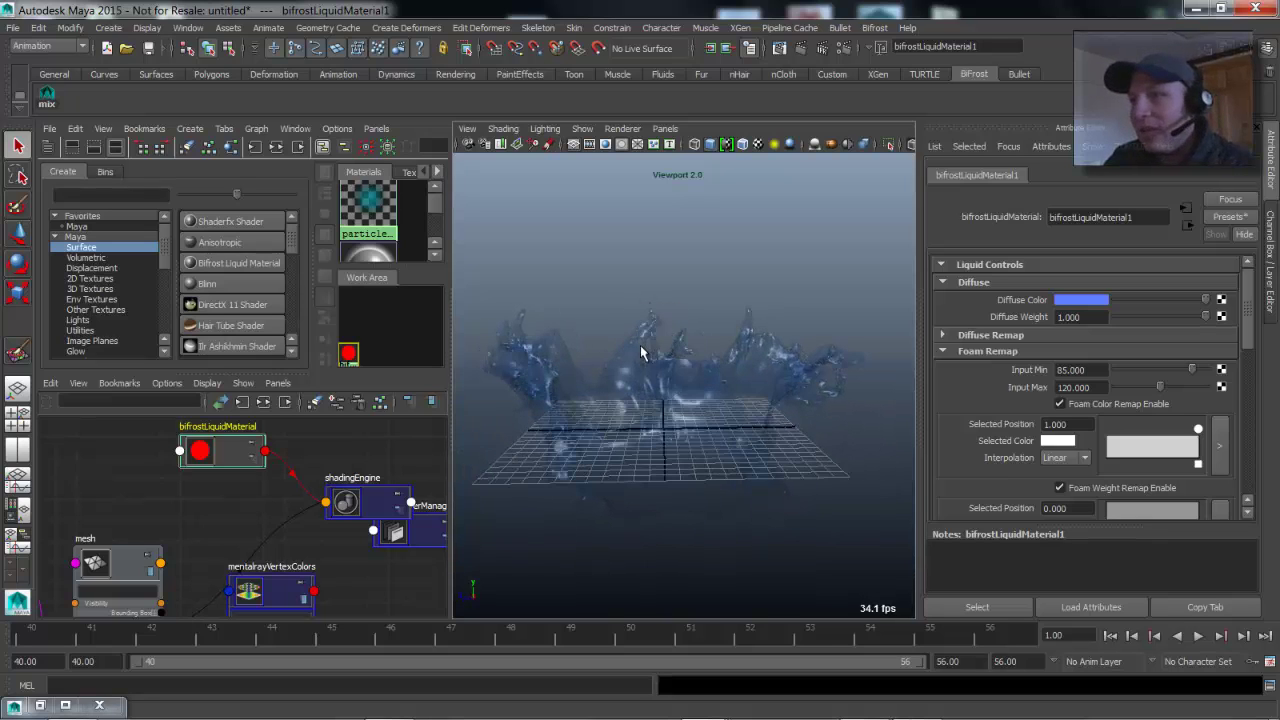
click(744, 346)
click(643, 276)
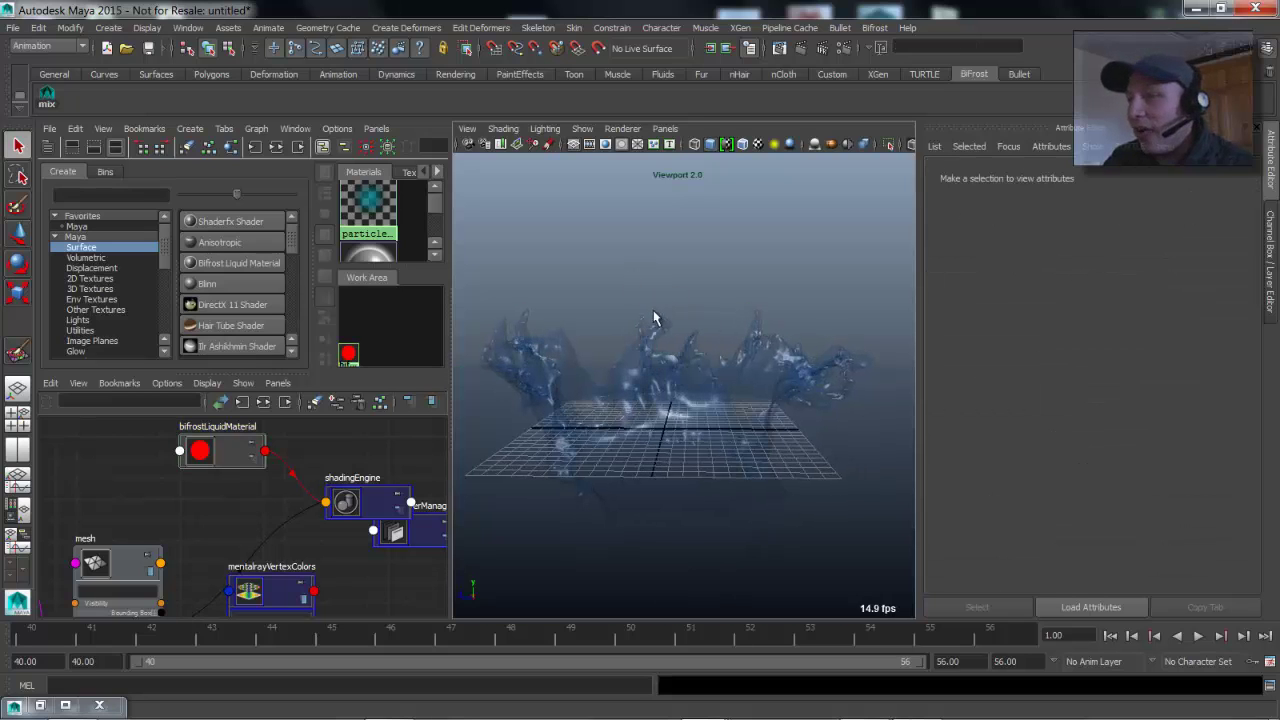
click(801, 49)
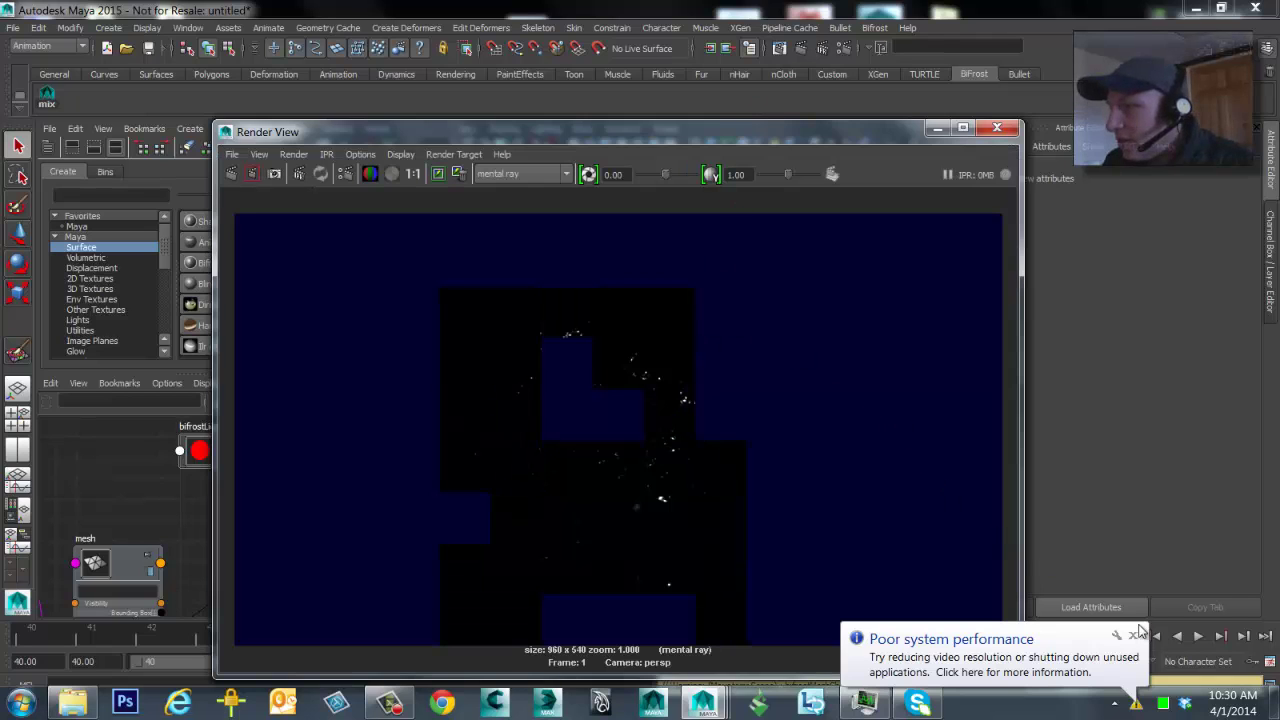
click(1134, 635)
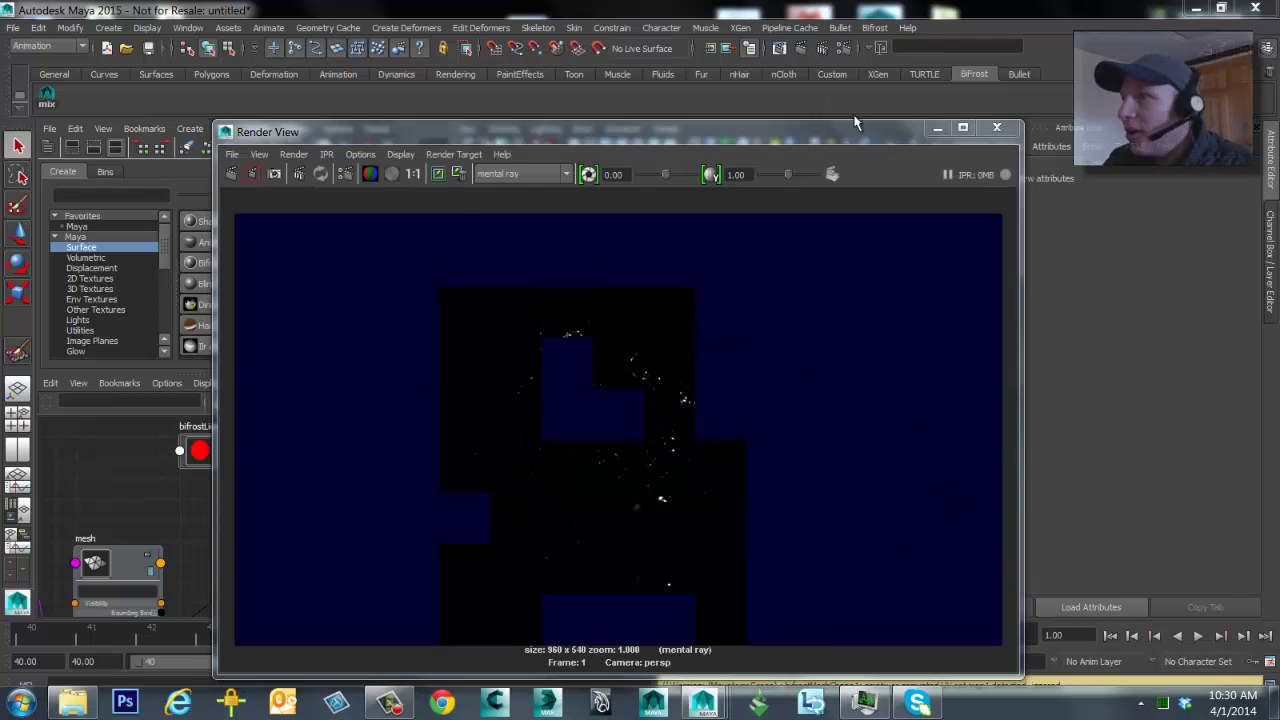
drag(782, 130, 681, 117)
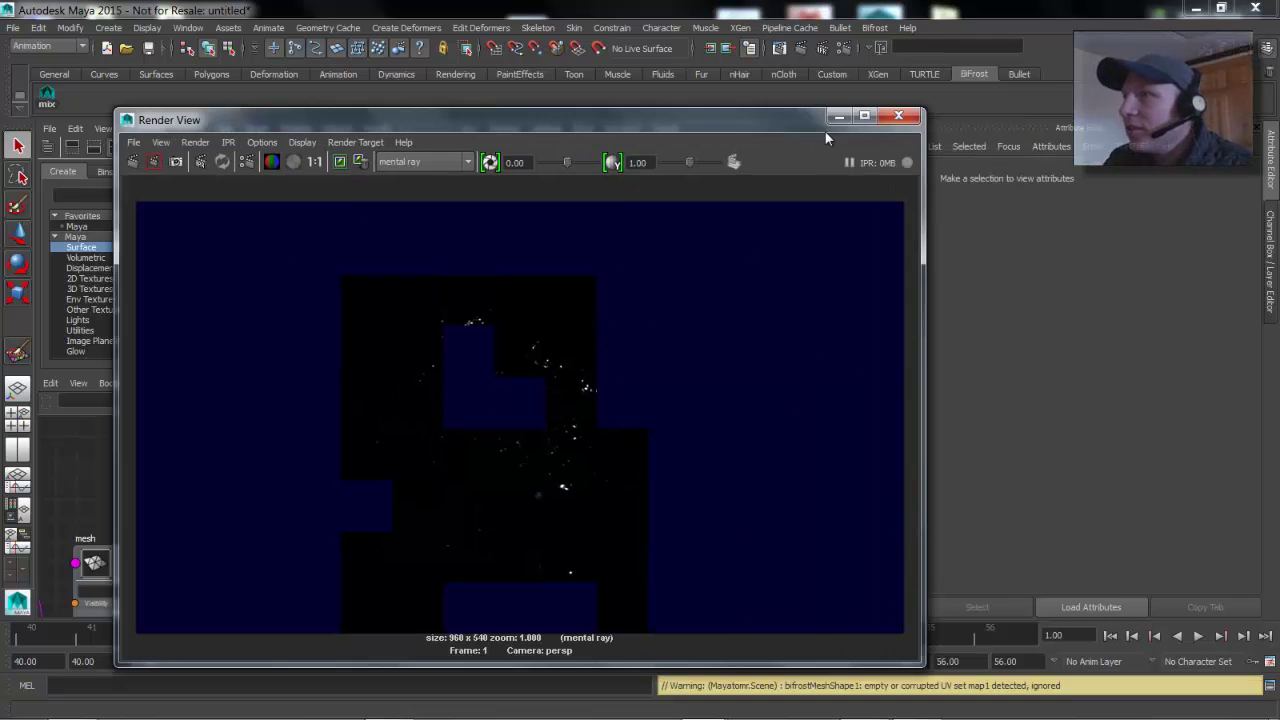
Add a Physical Sun and Sky environment through the mental ray indirect lighting settings.
click(845, 48)
drag(1212, 289, 412, 136)
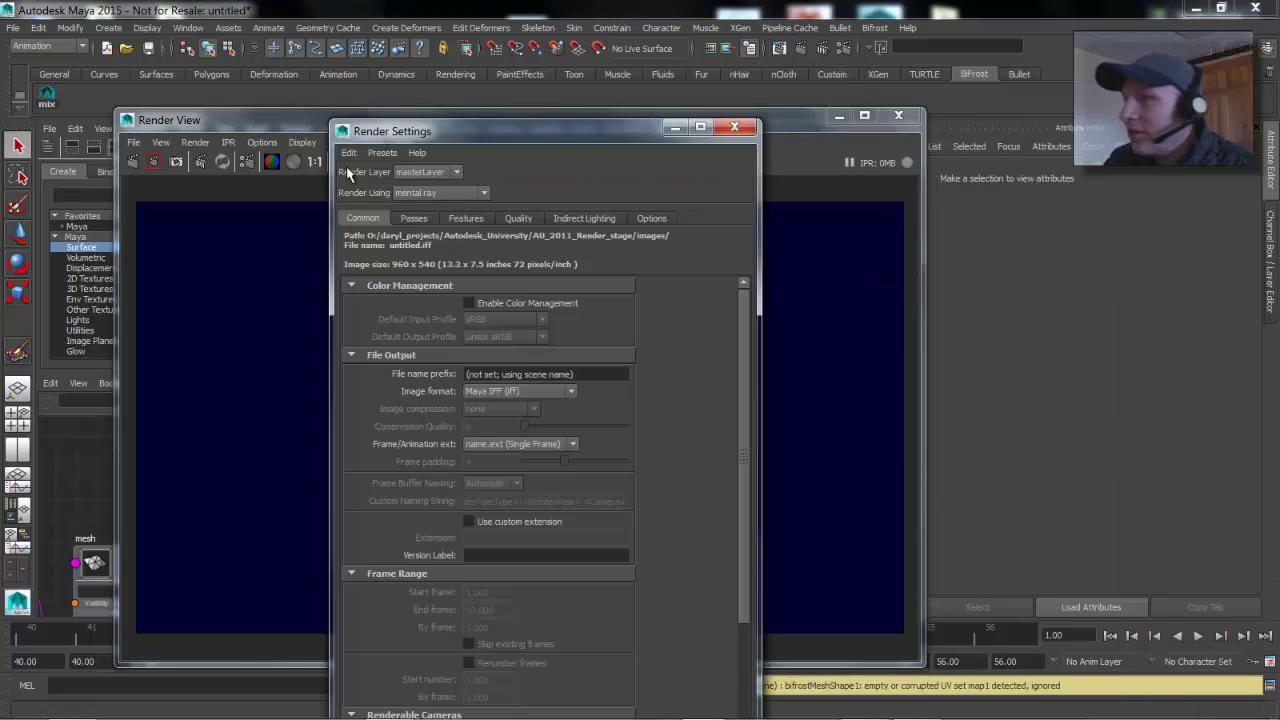
click(582, 218)
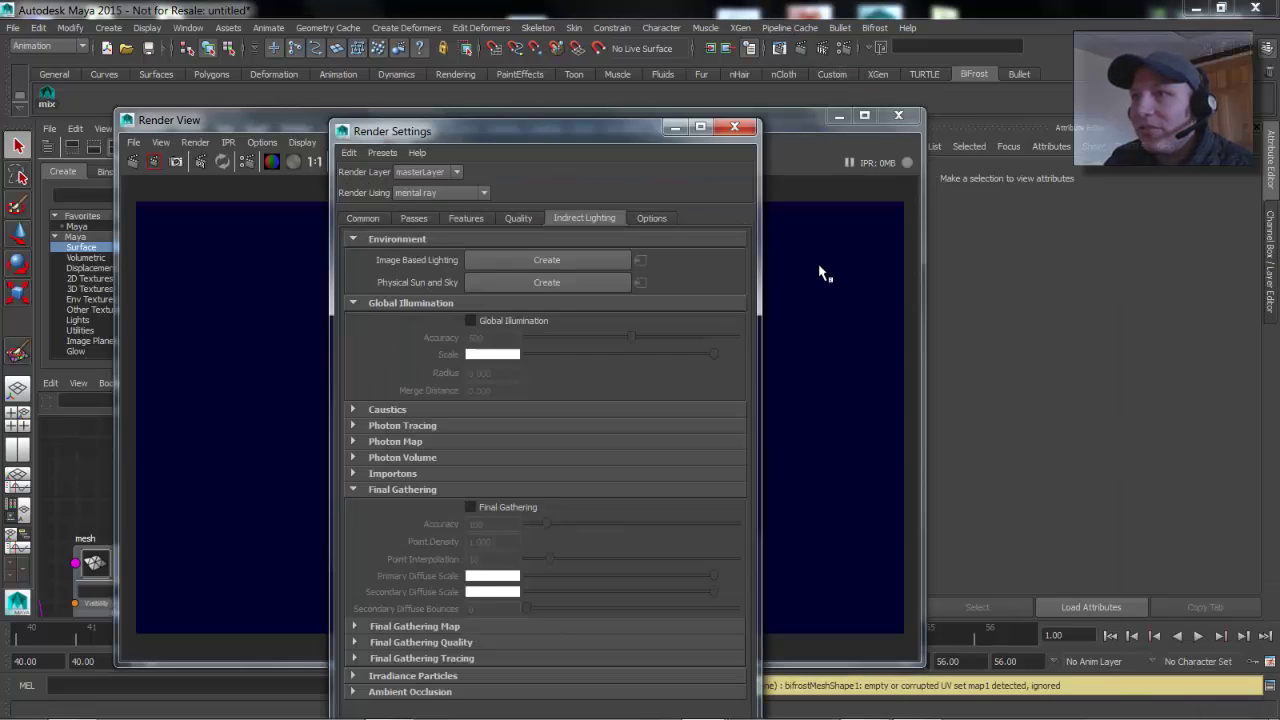
click(519, 281)
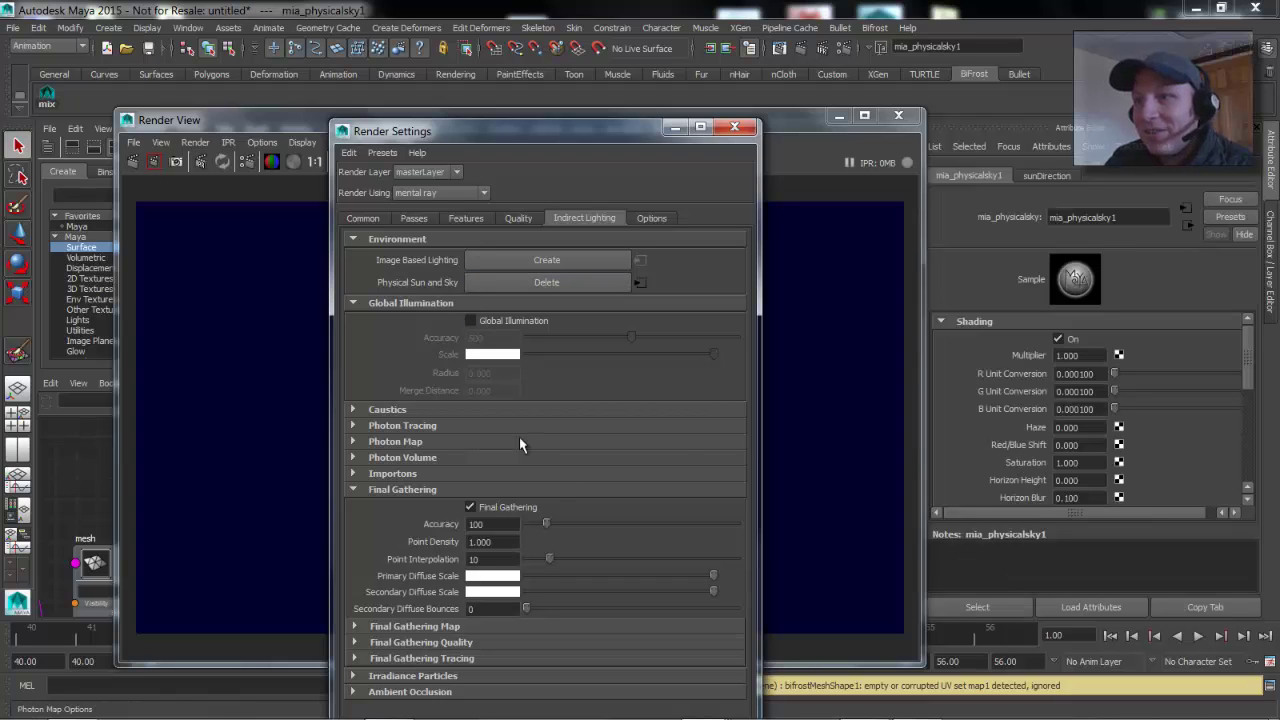
Set the Final Gathering accuracy to 1 and its point density to 0.1.
double_click(489, 522)
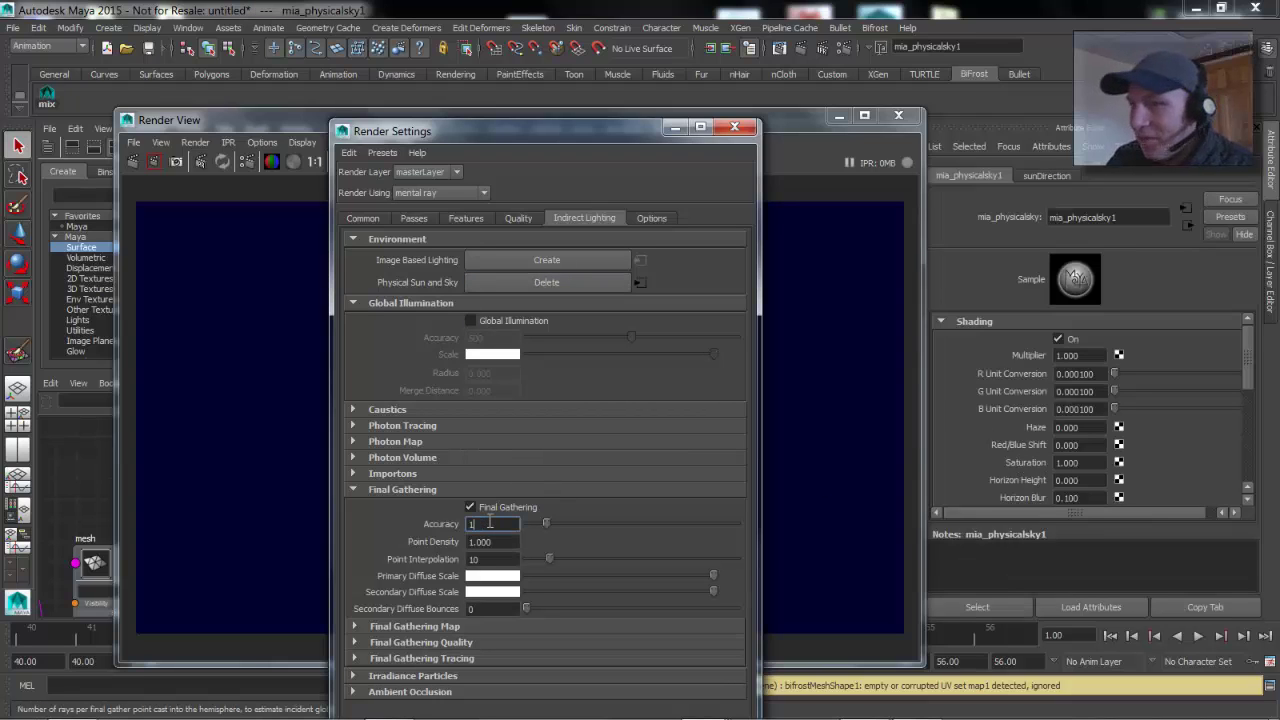
double_click(505, 541)
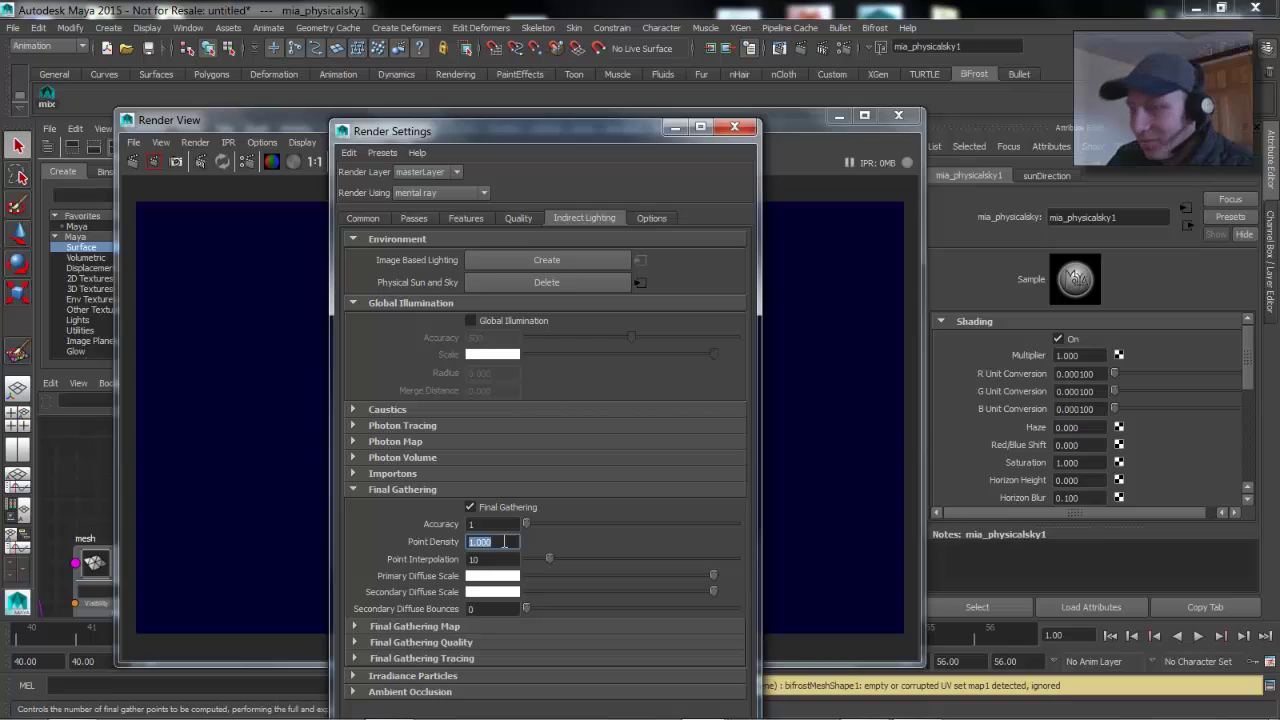
text(0.1)
key(Return)
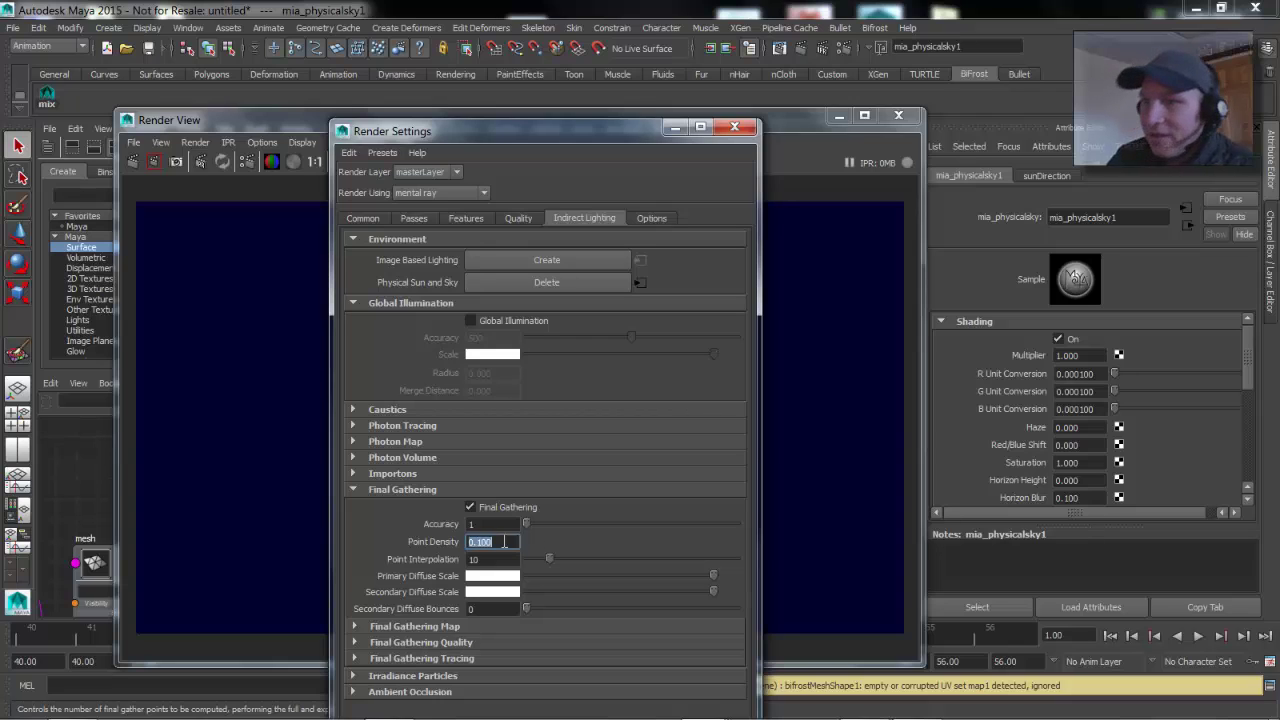
Set the Unified Sampling quality to 0.1 and close the Render Settings.
click(517, 219)
double_click(516, 276)
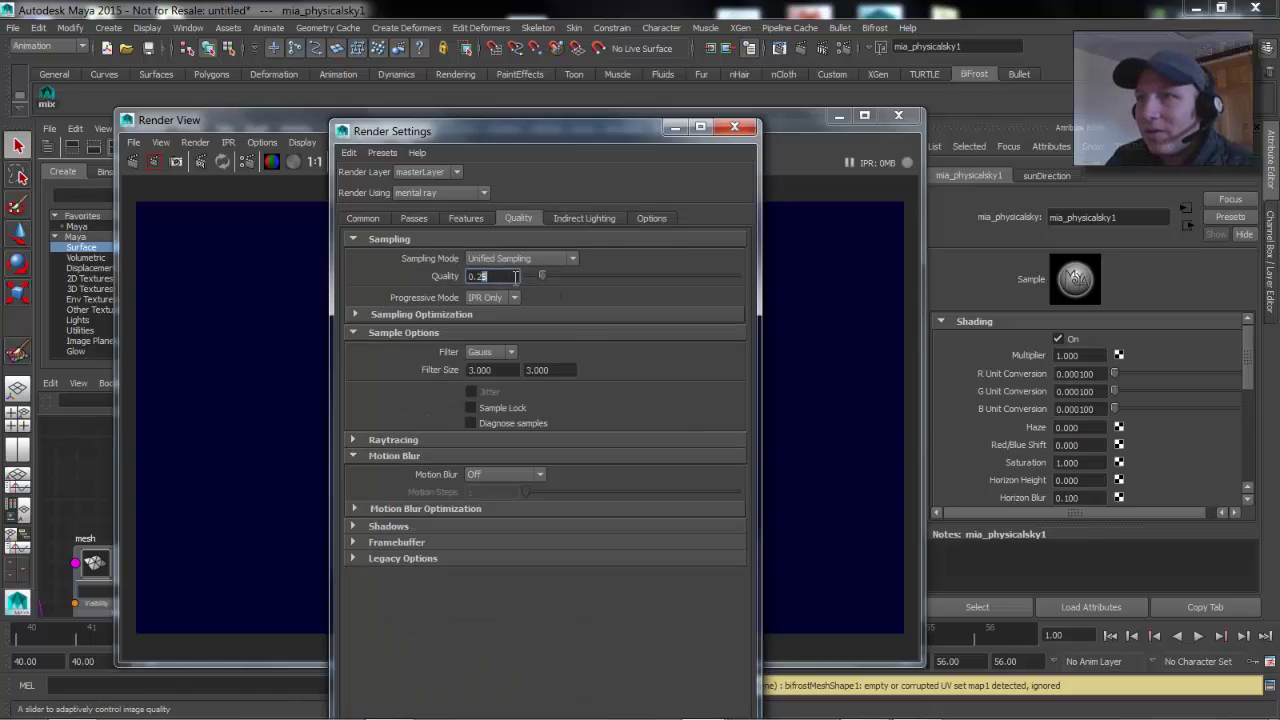
text(0.1)
key(Return)
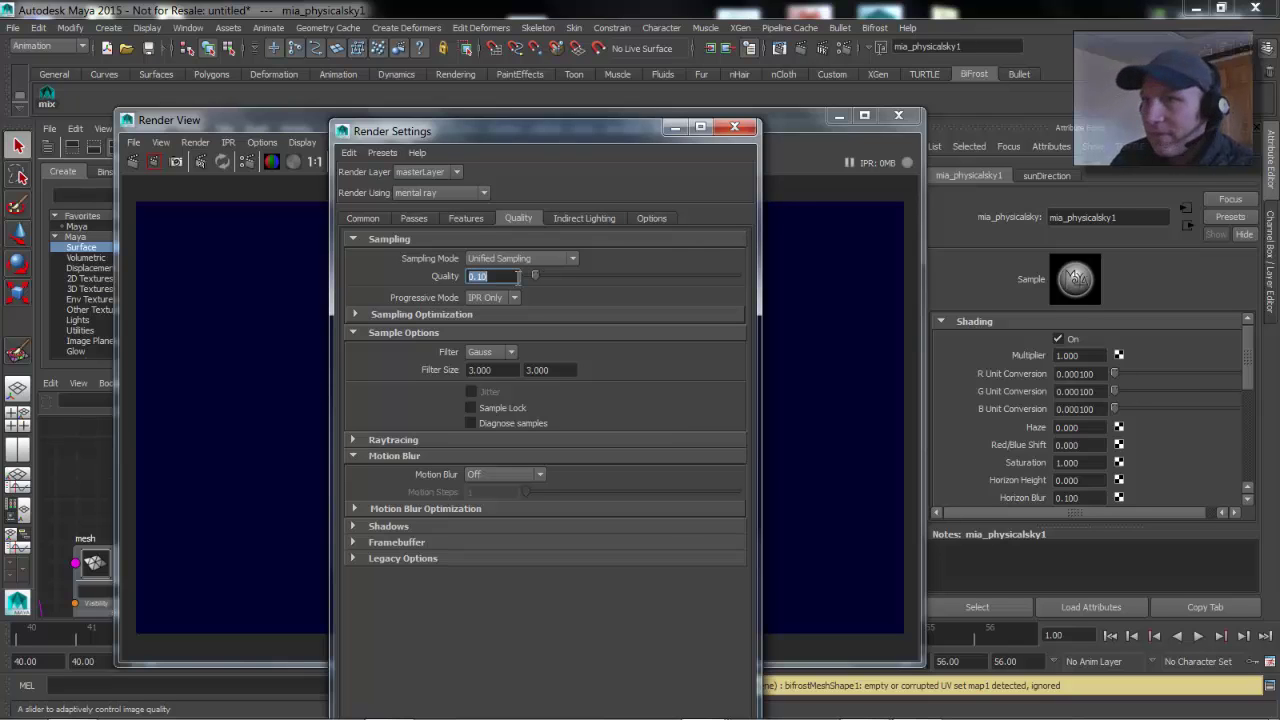
click(736, 126)
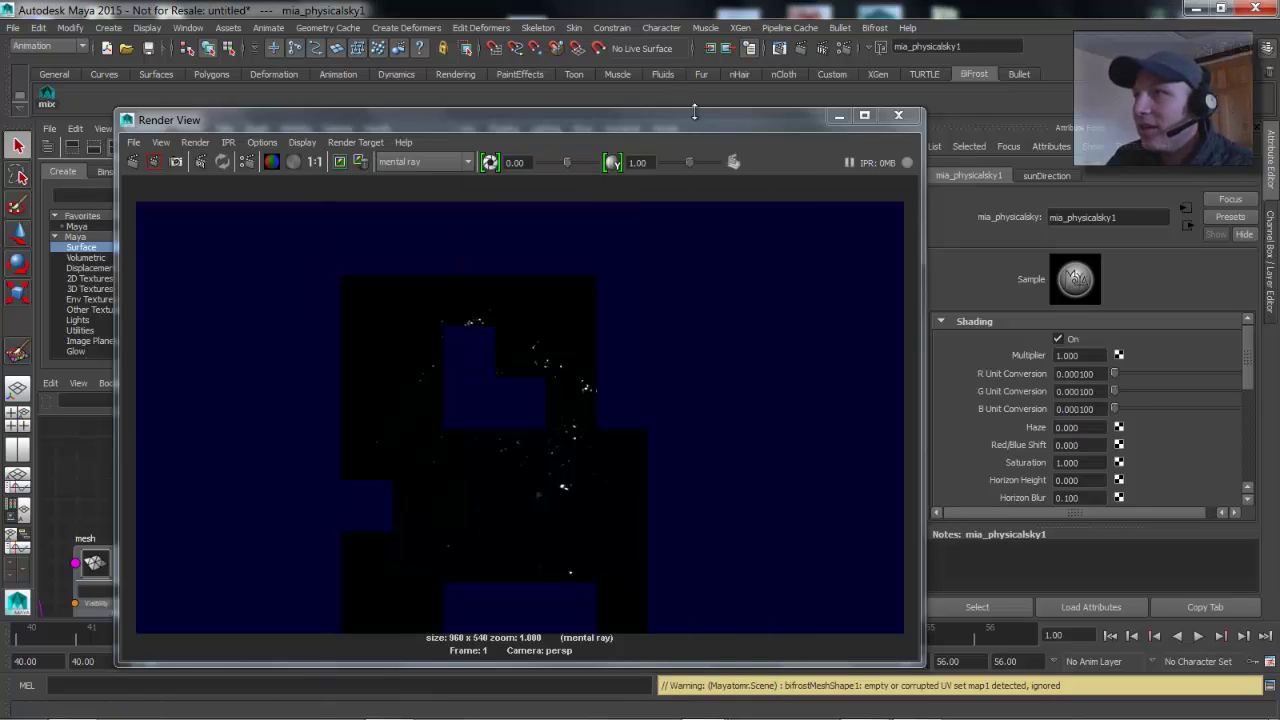
Reposition the Render View, reframe the splash in the viewport and render it again with mental ray.
drag(695, 114, 221, 107)
alt+drag(840, 384, 717, 380)
drag(214, 112, 560, 89)
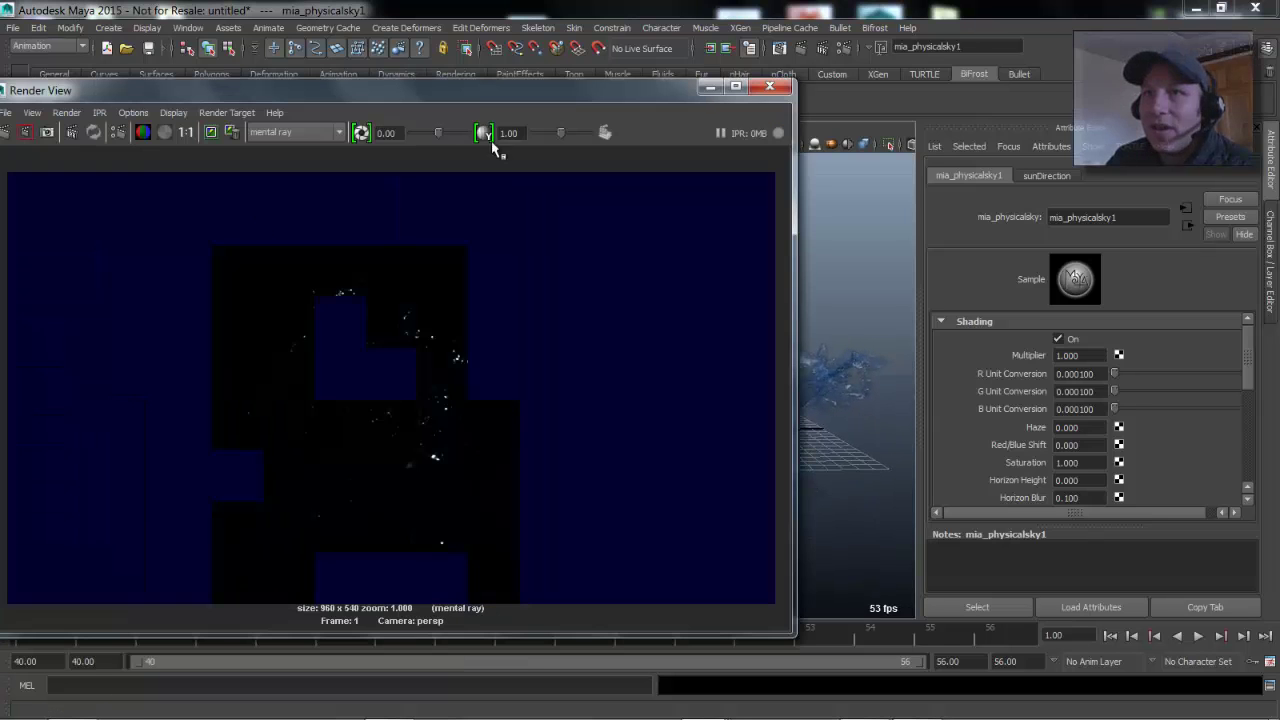
drag(321, 88, 475, 80)
click(159, 126)
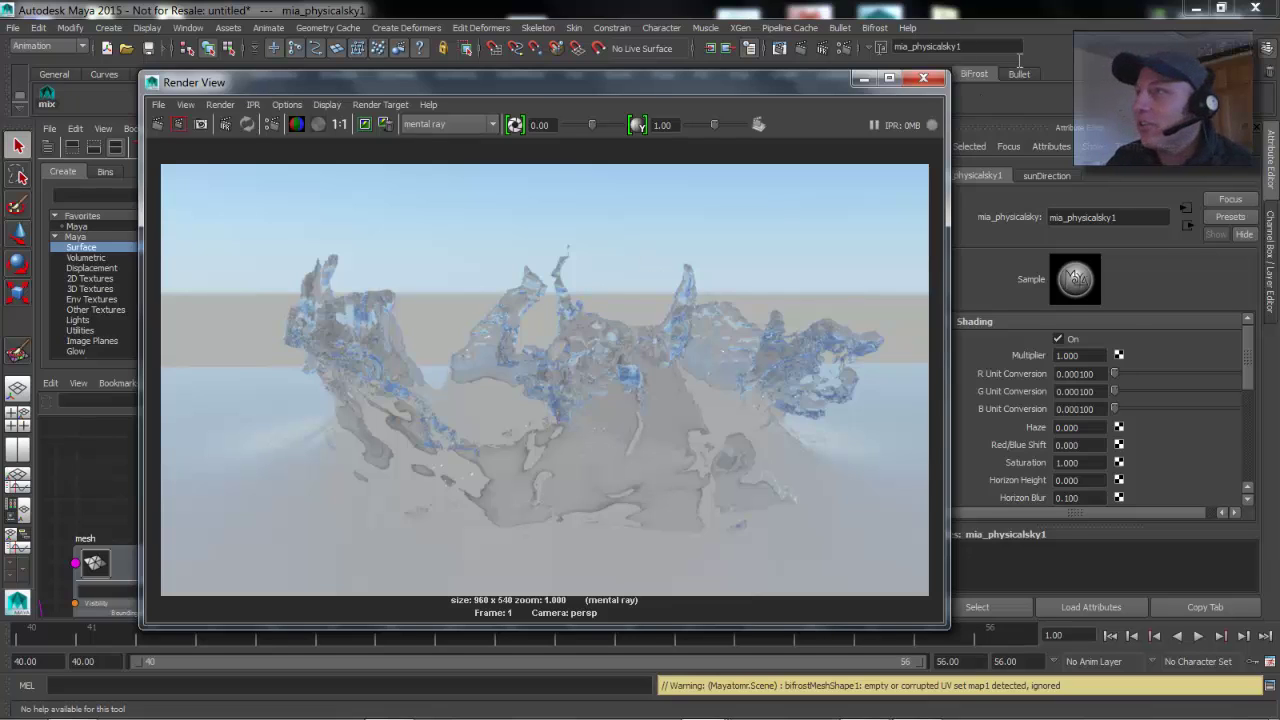
Review the mental ray indirect lighting and translation options in the Render Settings, then bring back the rendered image.
click(864, 78)
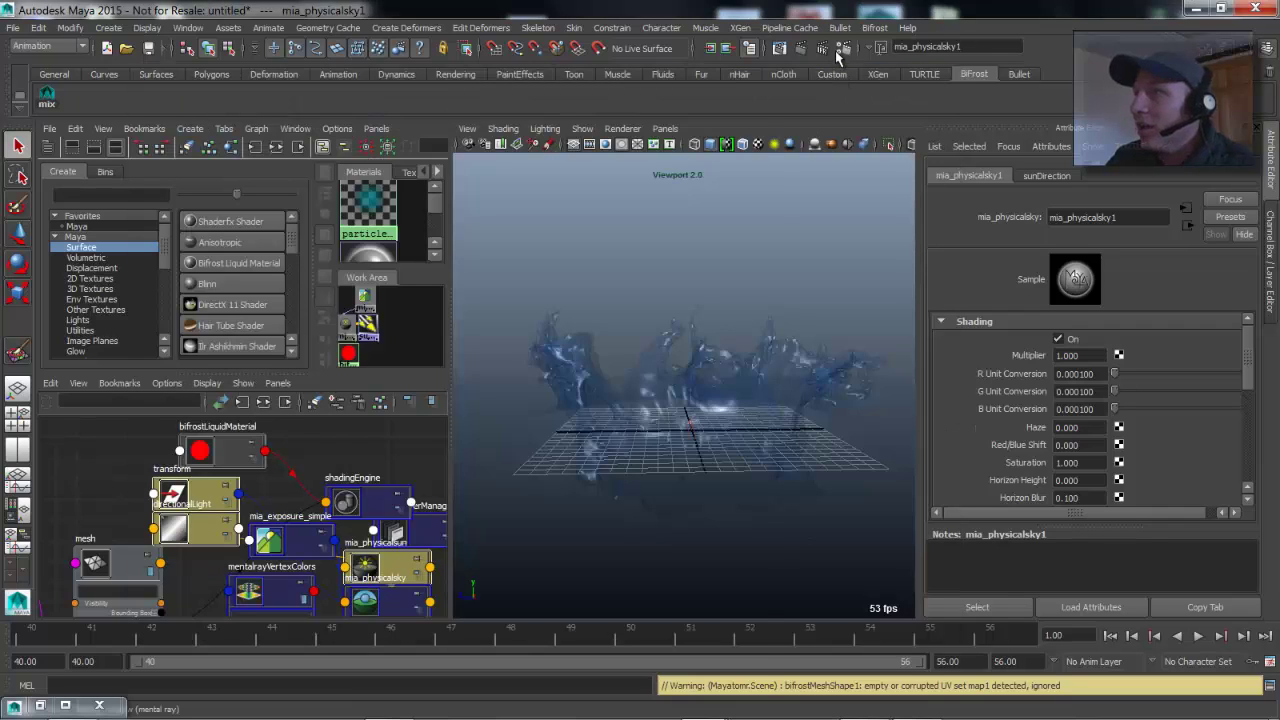
click(842, 50)
click(586, 220)
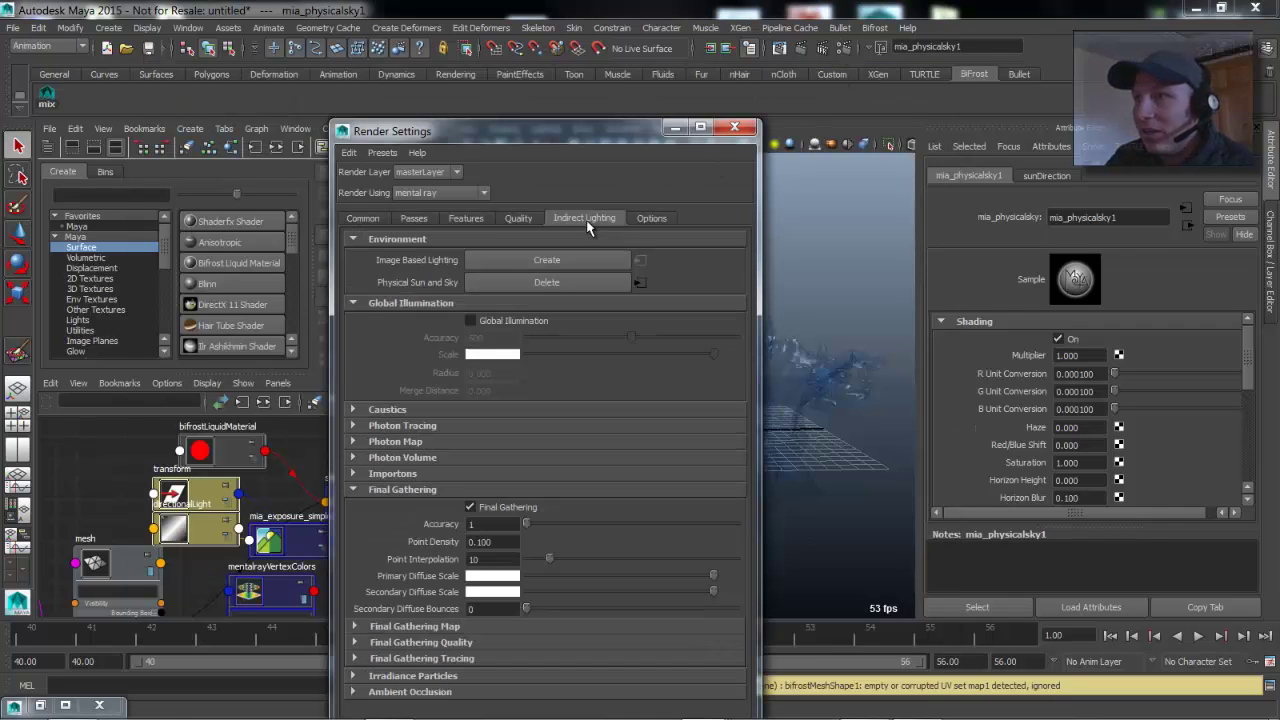
click(652, 219)
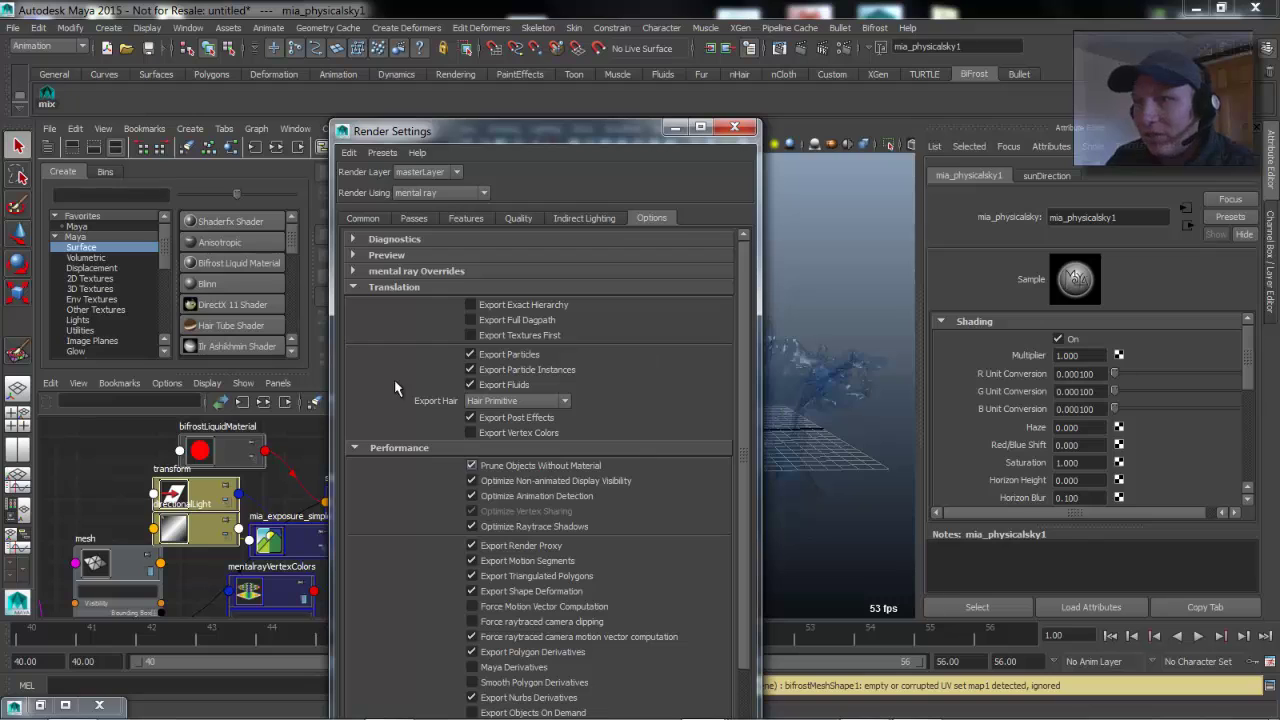
click(675, 127)
click(779, 48)
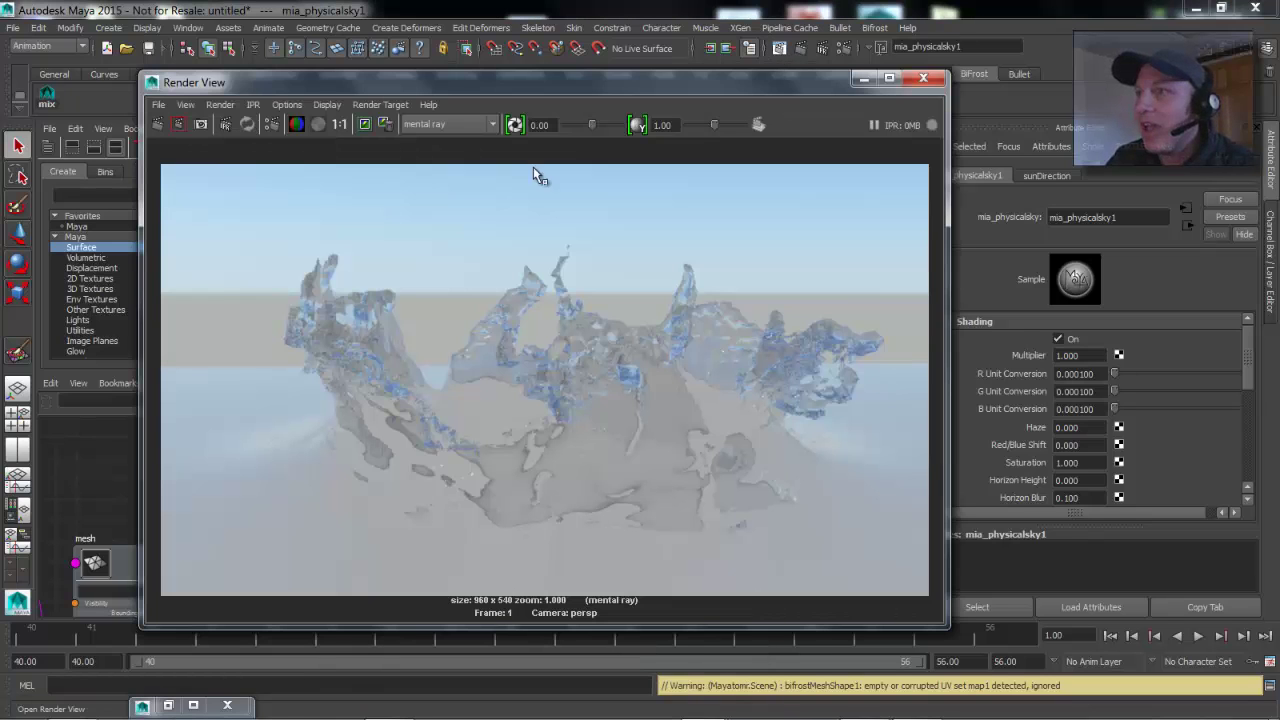
Keep the current rendered image for comparison, render the splash again with mental ray, and minimize the Render View.
click(365, 124)
click(160, 126)
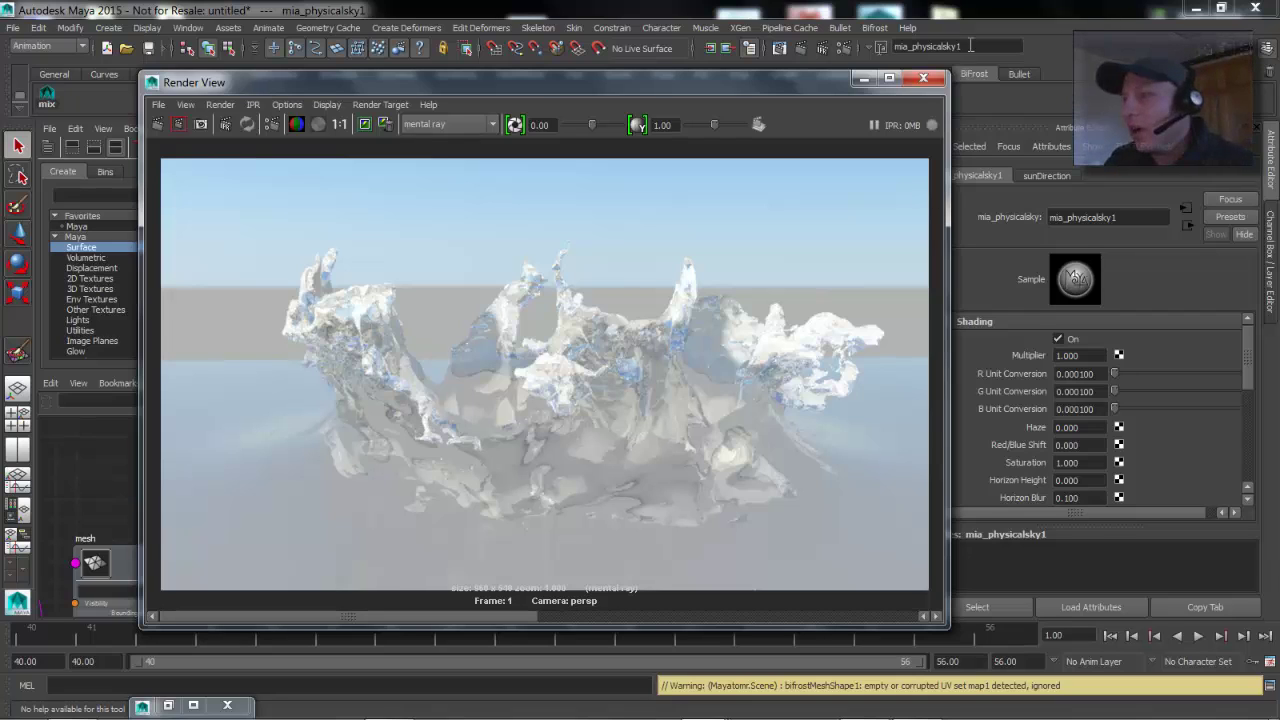
click(864, 77)
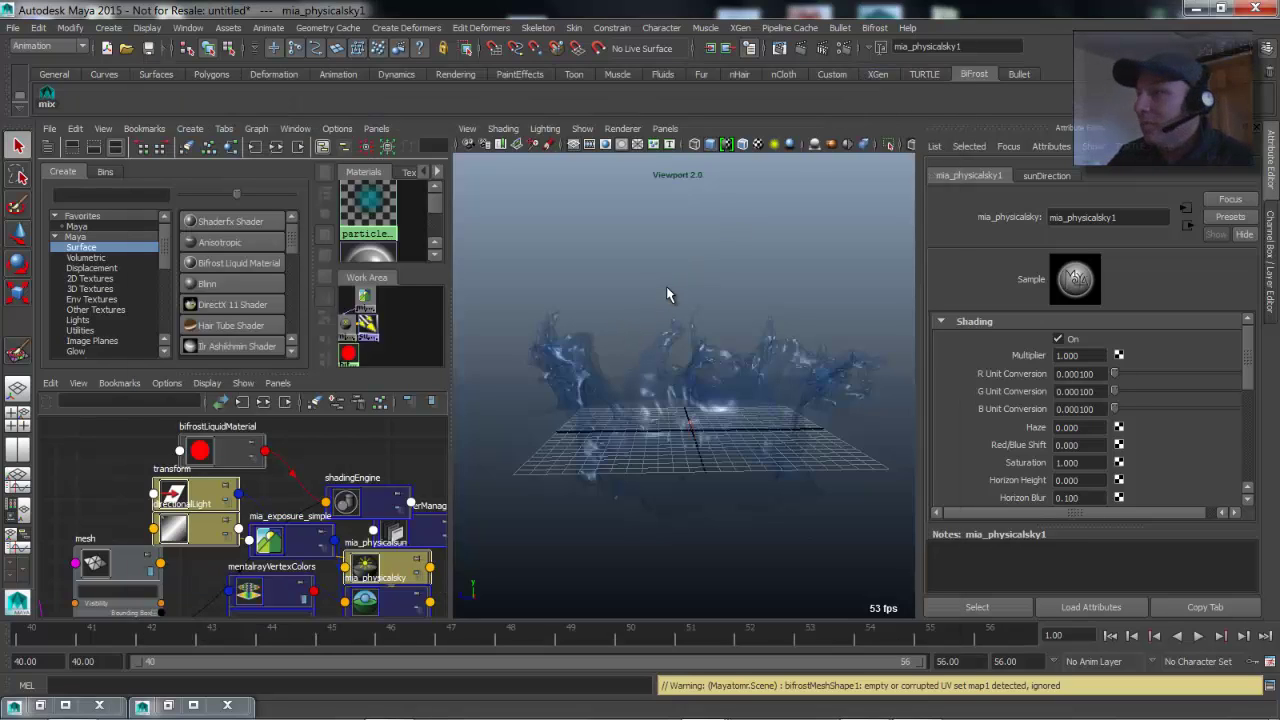
Select the bifrostLiquidMaterial node and clear its shading network from the Hypershade work area.
click(202, 453)
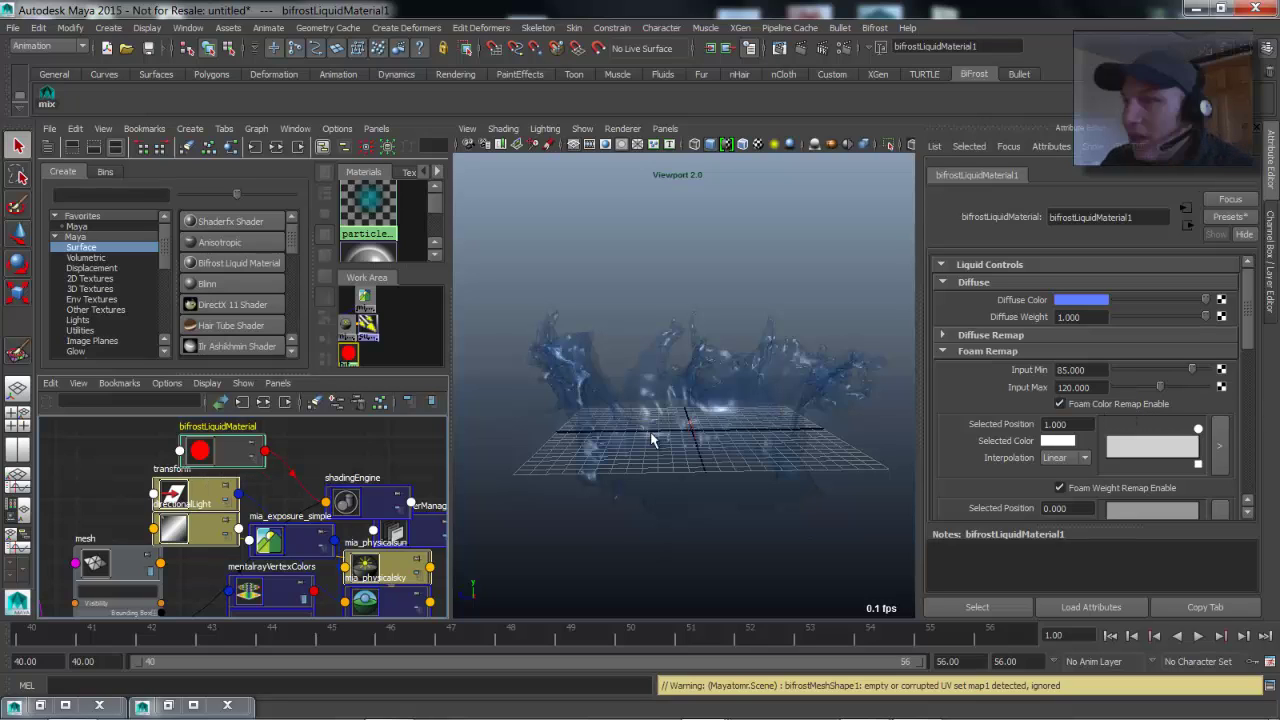
alt+middle_drag(678, 383, 687, 384)
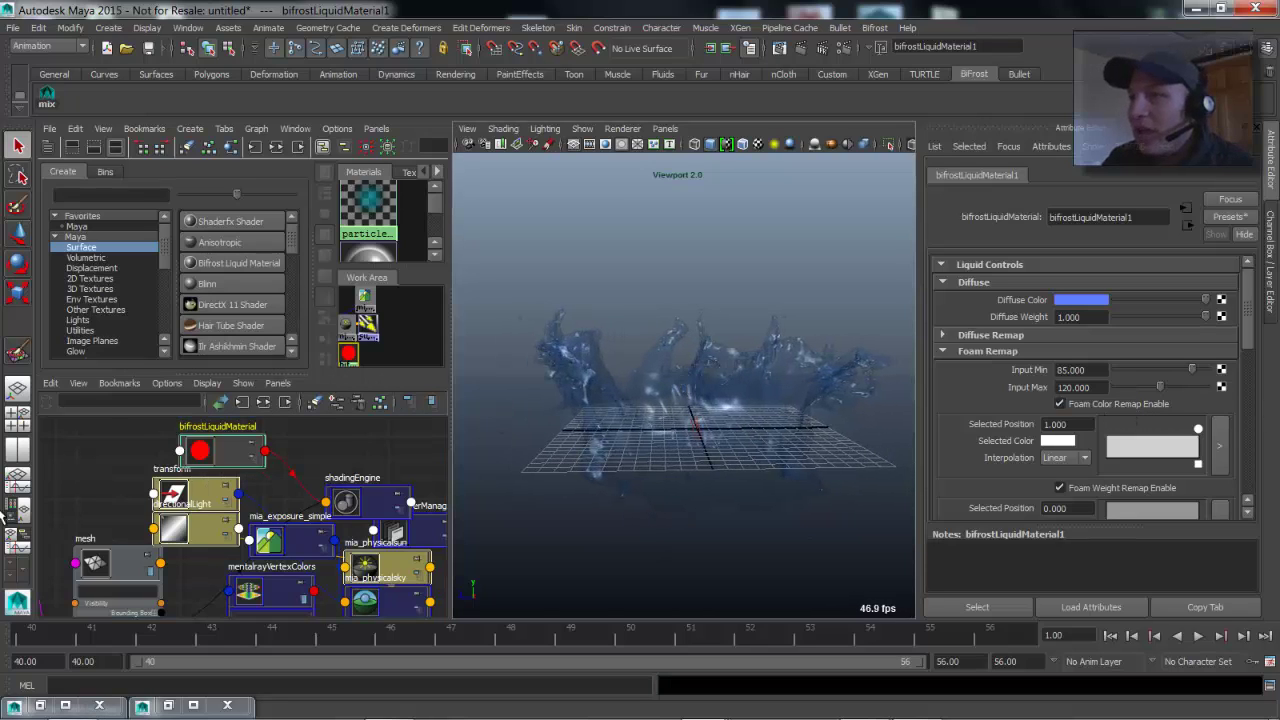
mouse_move(264, 497)
alt+middle_down()
mouse_move(218, 497)
mouse_move(258, 490)
alt+middle_up()
scroll(240, 506, down, 2)
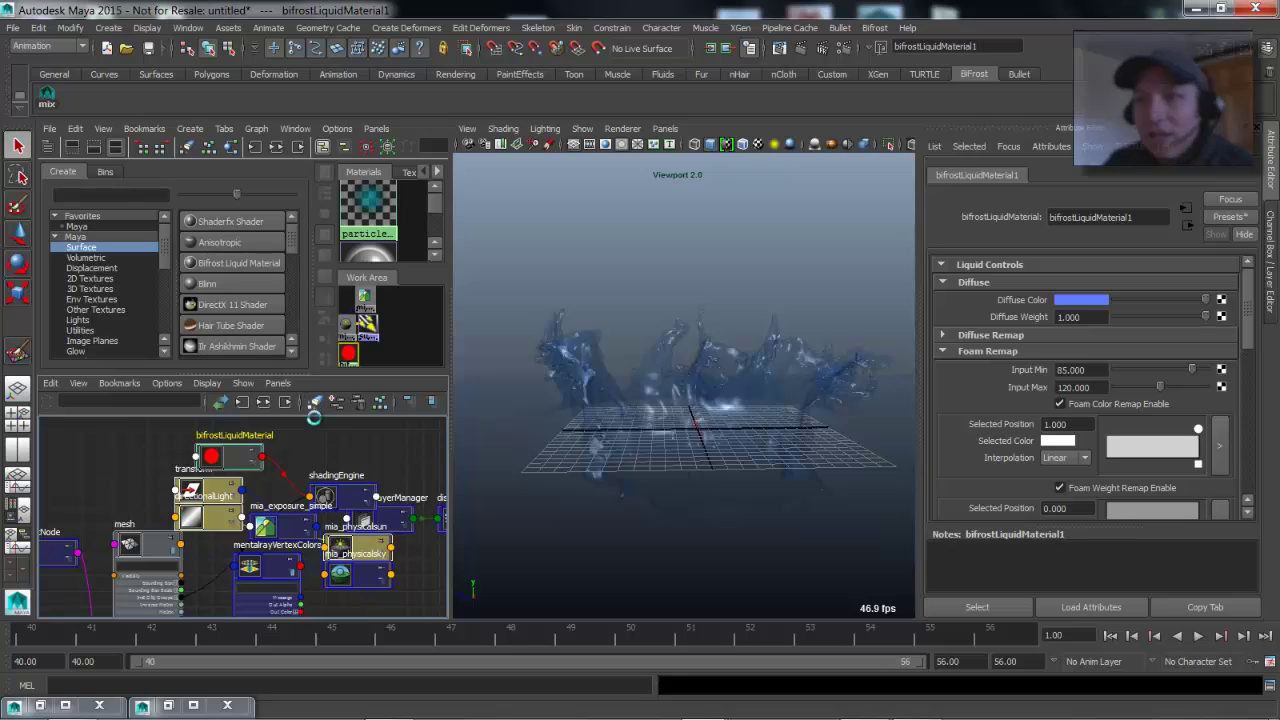
click(315, 402)
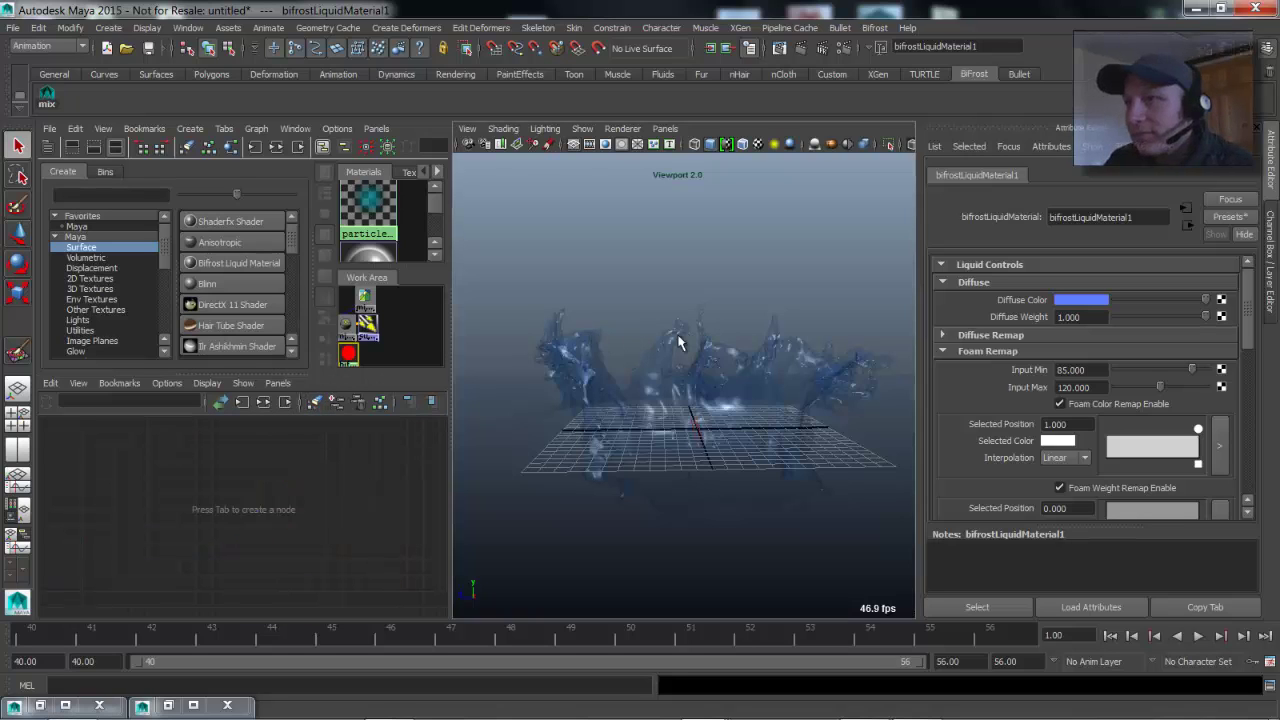
Create a Blinn material and assign it to the splash mesh.
click(634, 363)
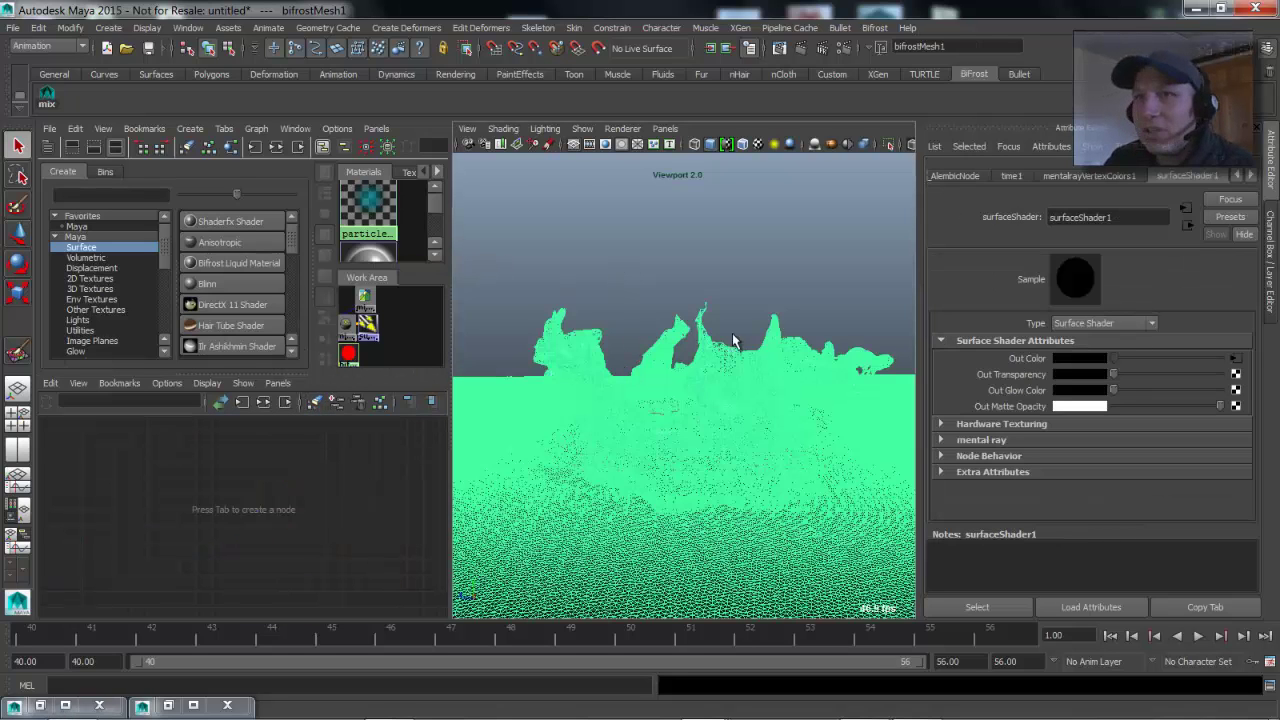
click(206, 284)
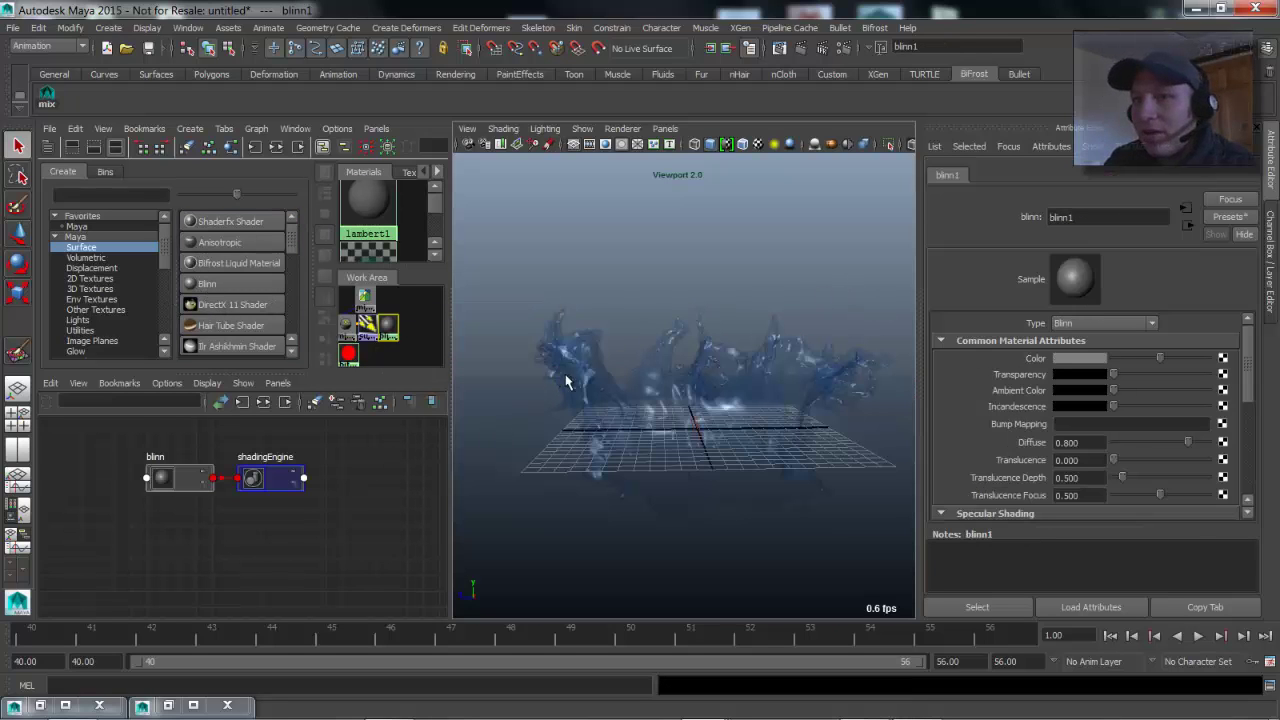
click(570, 383)
right_click(167, 478)
click(169, 385)
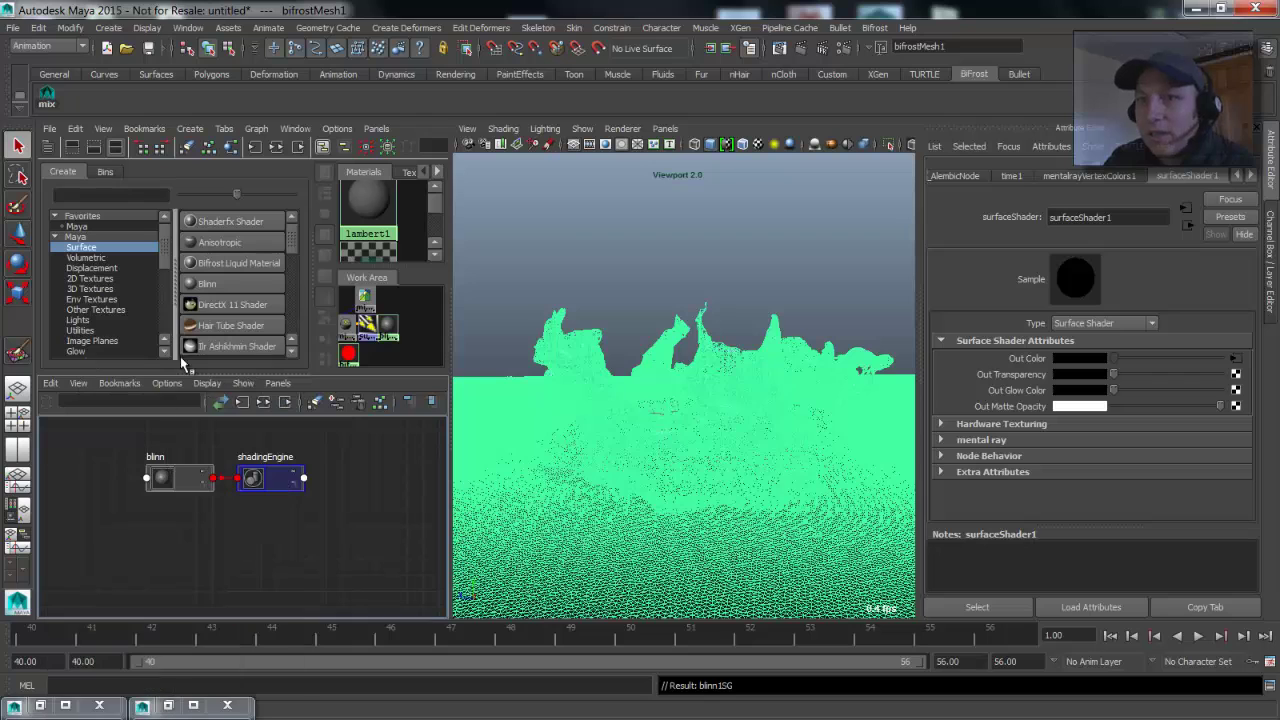
click(618, 320)
alt+drag(618, 320, 672, 350)
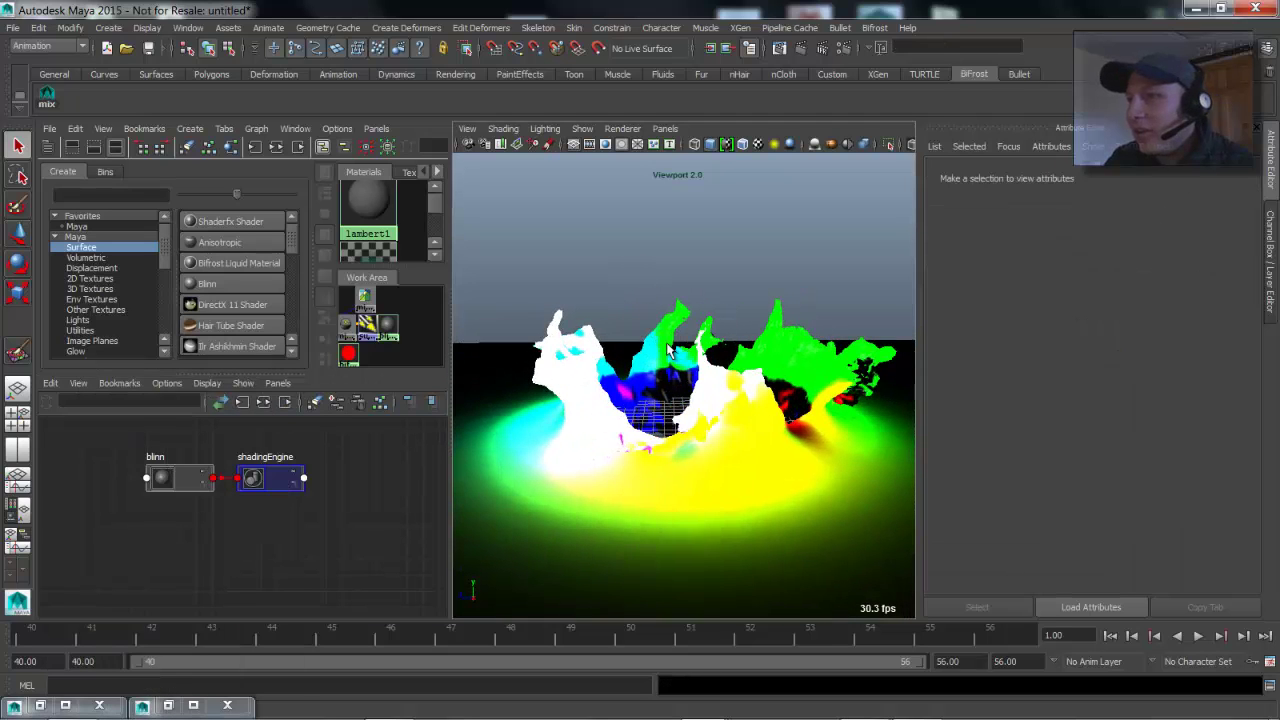
Turn off Display Colors in the Mesh Component Display settings of bifrostMeshShape1 and deselect the mesh.
click(672, 350)
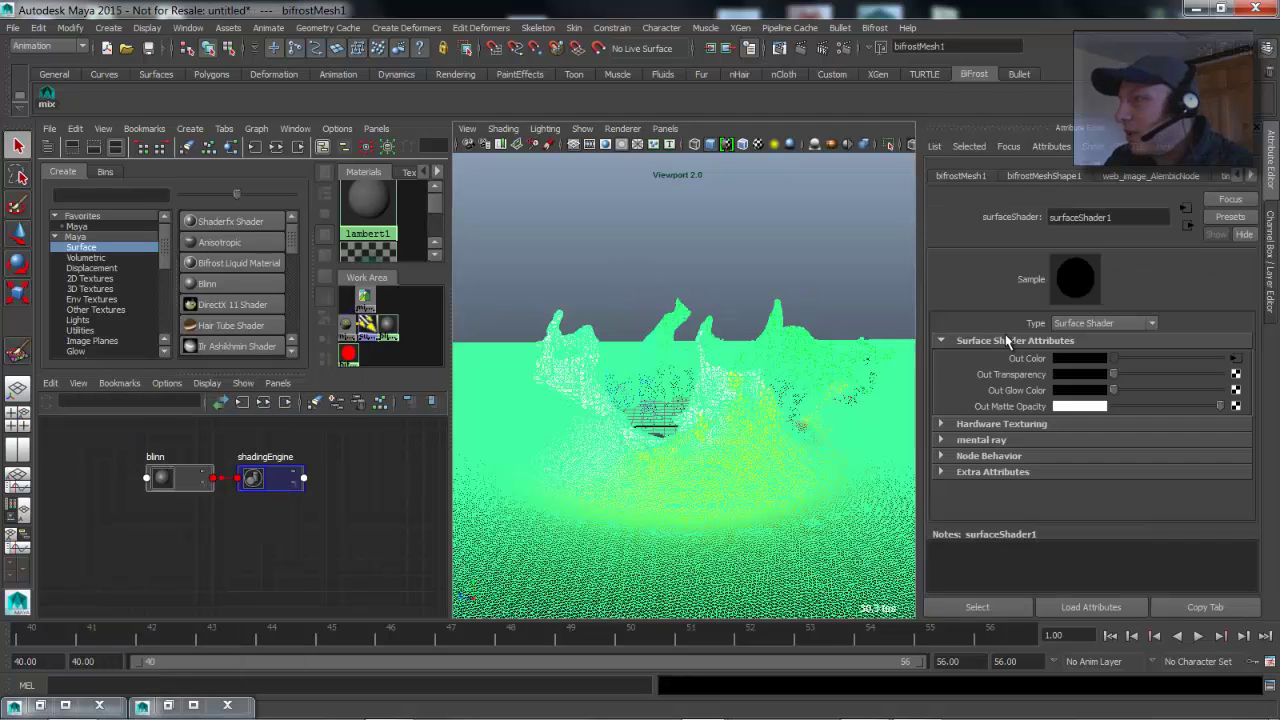
click(1050, 176)
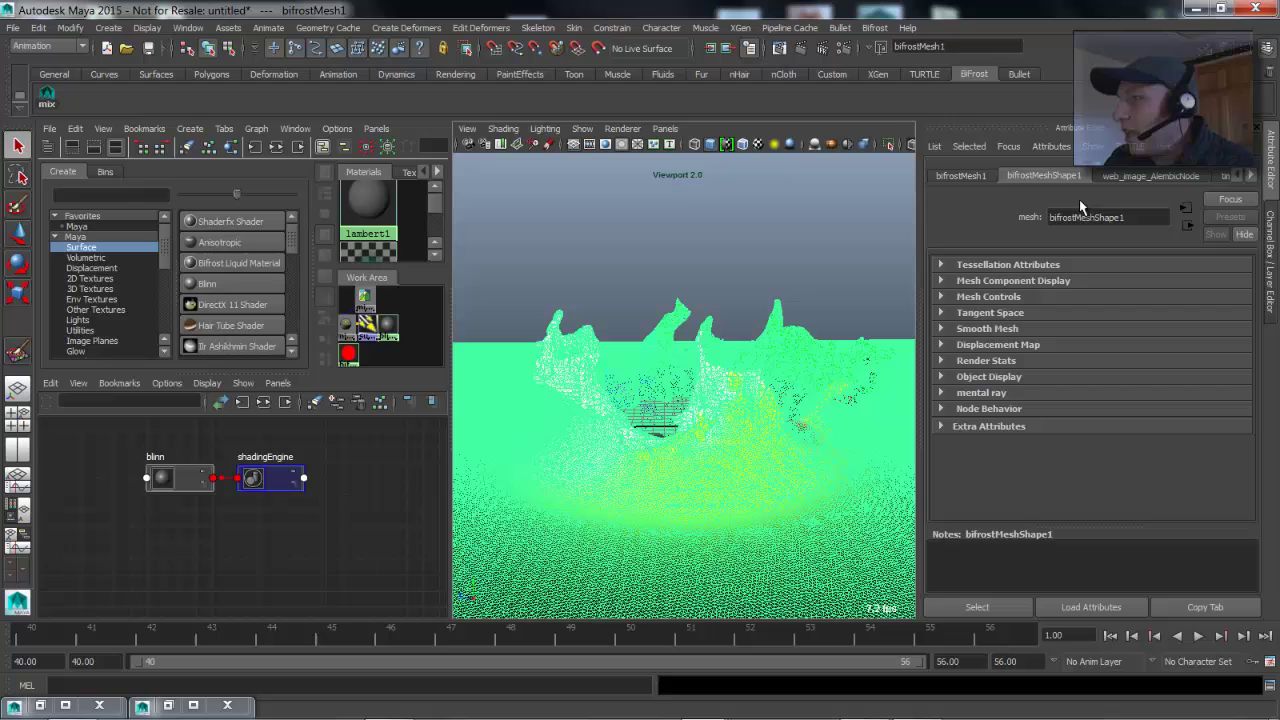
click(940, 281)
alt+drag(714, 309, 688, 314)
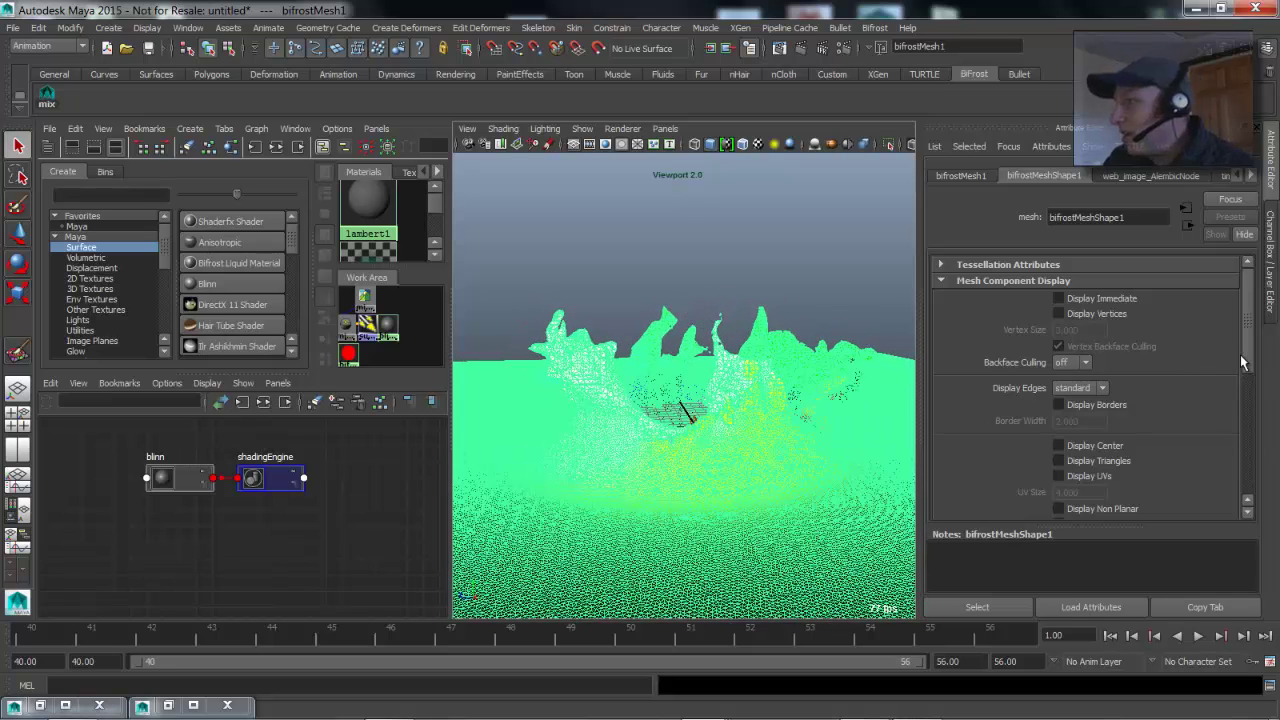
drag(1253, 365, 1253, 434)
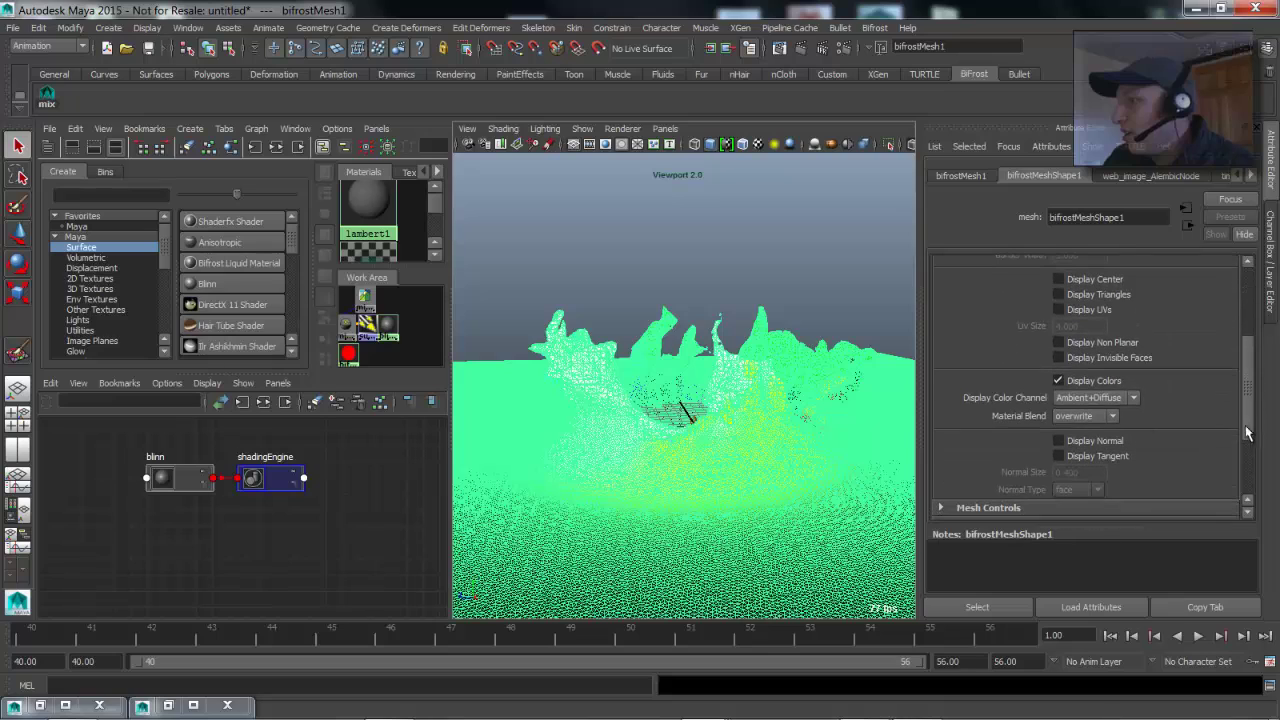
click(1058, 381)
drag(1250, 365, 1249, 296)
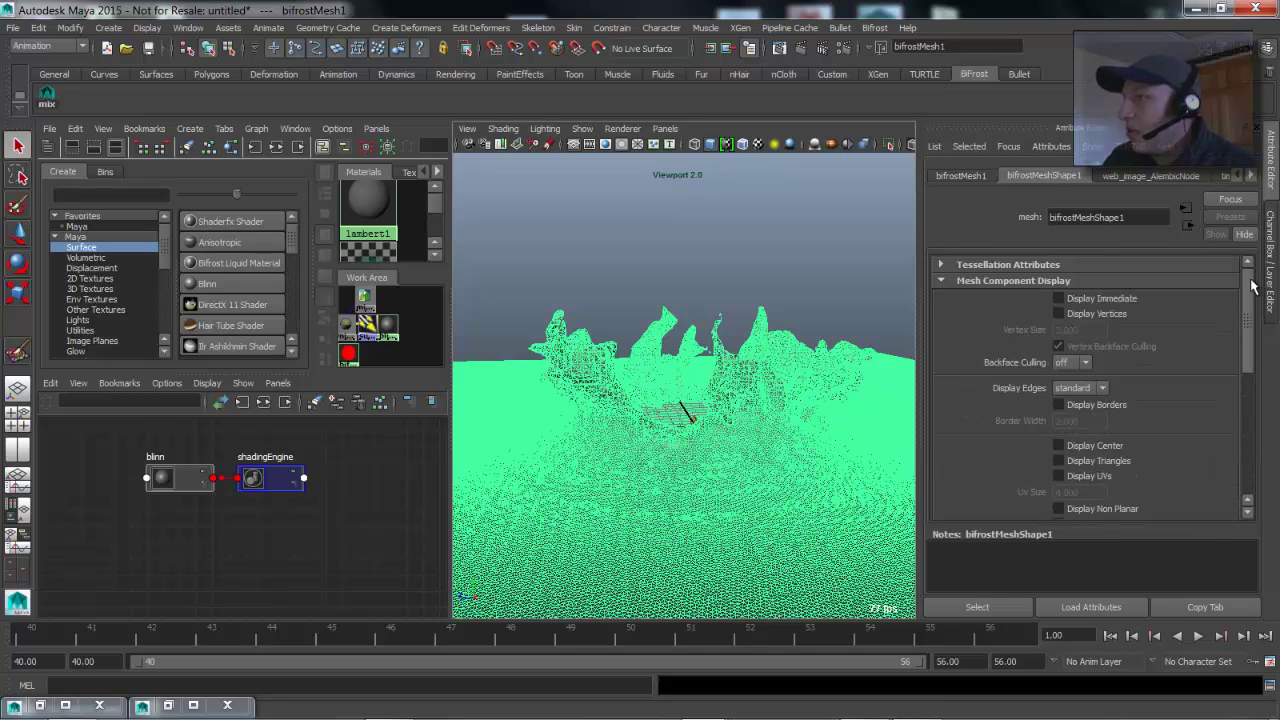
click(609, 266)
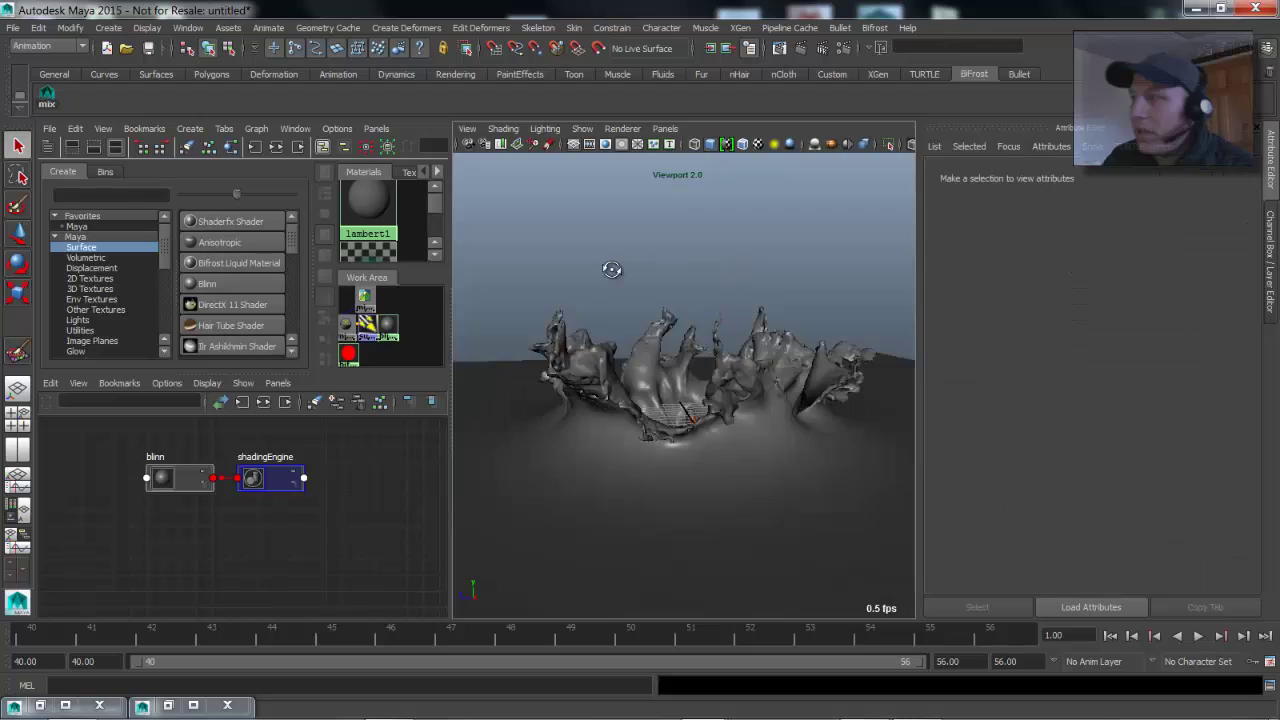
Close the two minimized windows and view the Blinn-shaded splash from a higher angle.
click(227, 705)
click(101, 706)
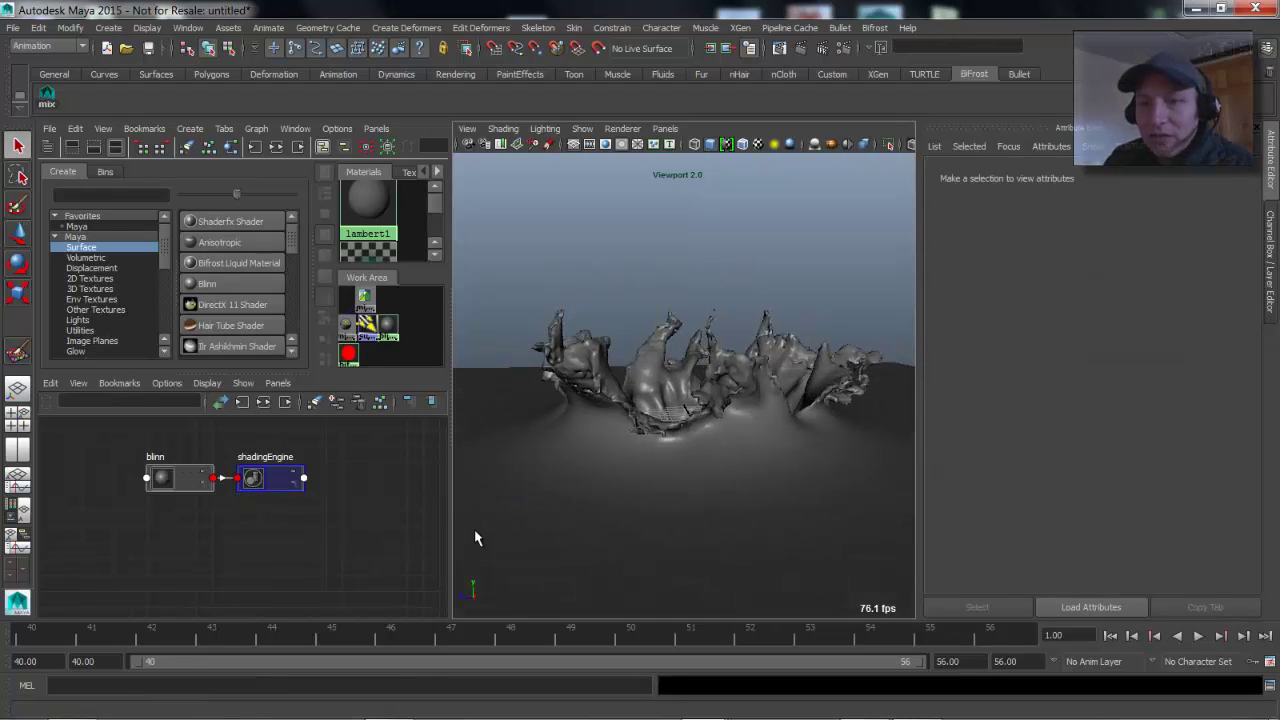
alt+drag(474, 537, 646, 425)
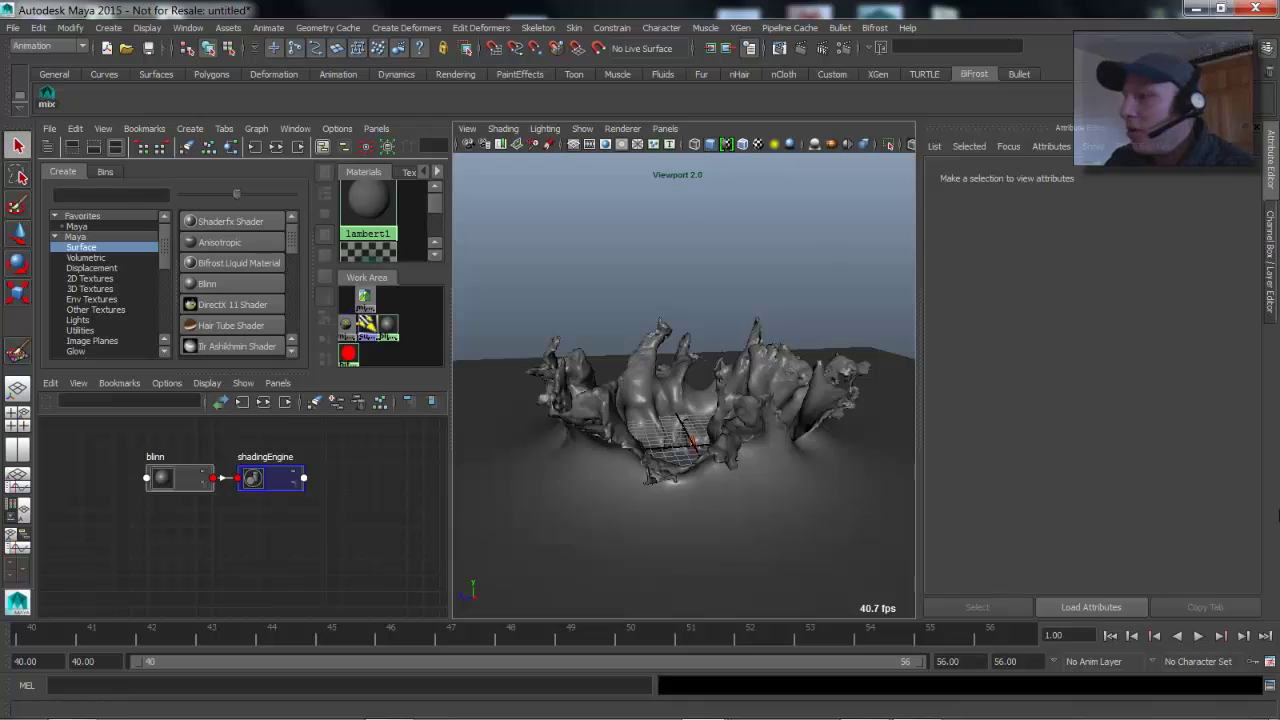
Create a bifrost_mix_vorticity_velocities node by running the mix shelf script in the Script Editor, and place it in front of the Blinn.
click(1270, 686)
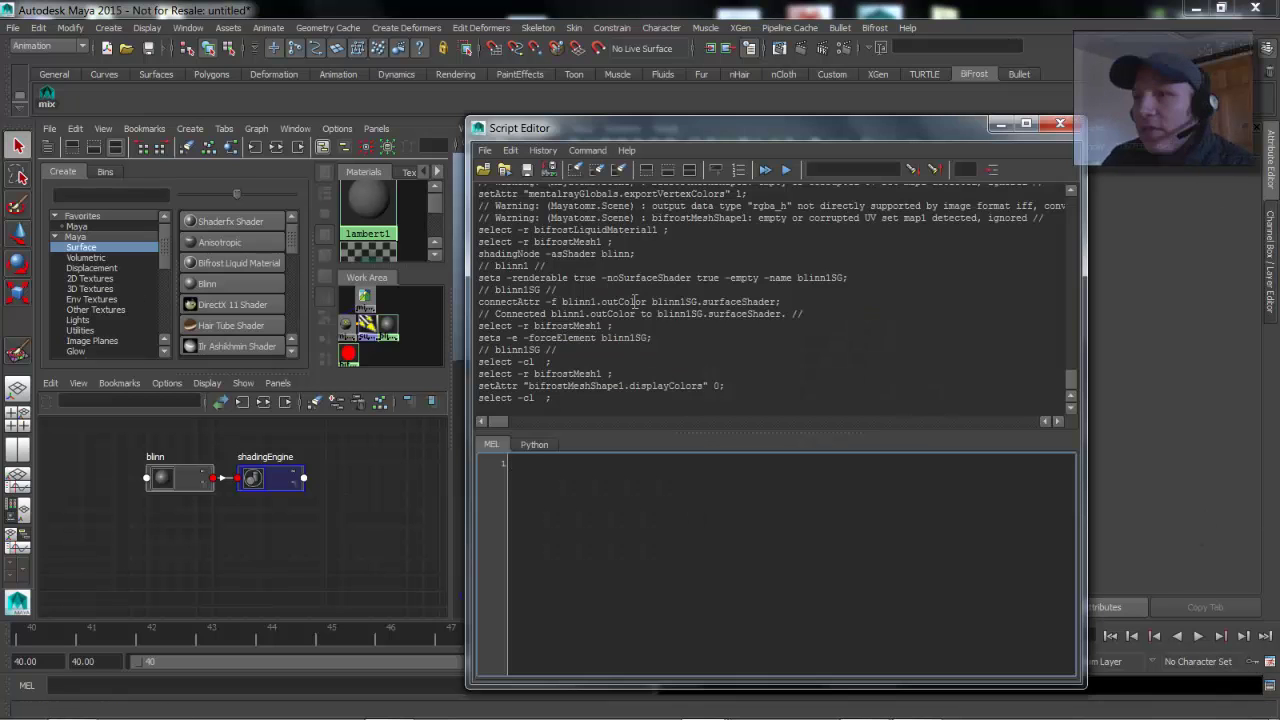
drag(757, 128, 785, 89)
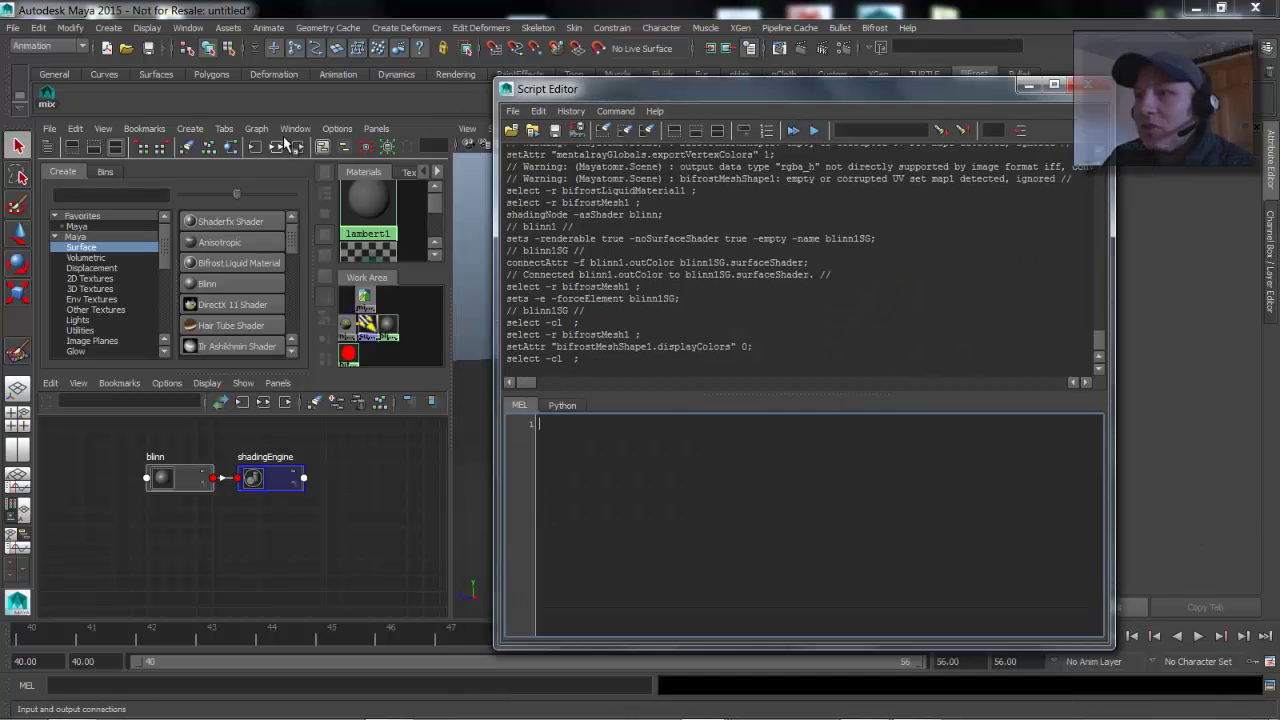
middle_drag(58, 107, 652, 488)
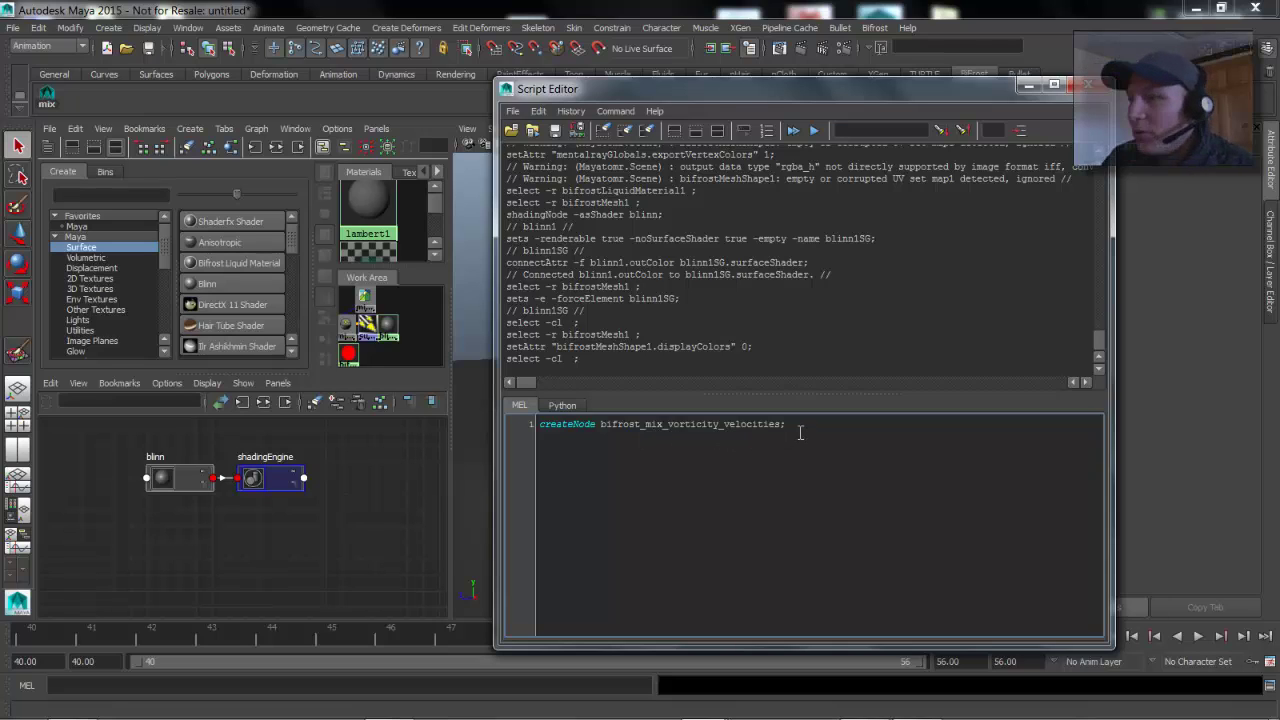
key(ctrl+Return)
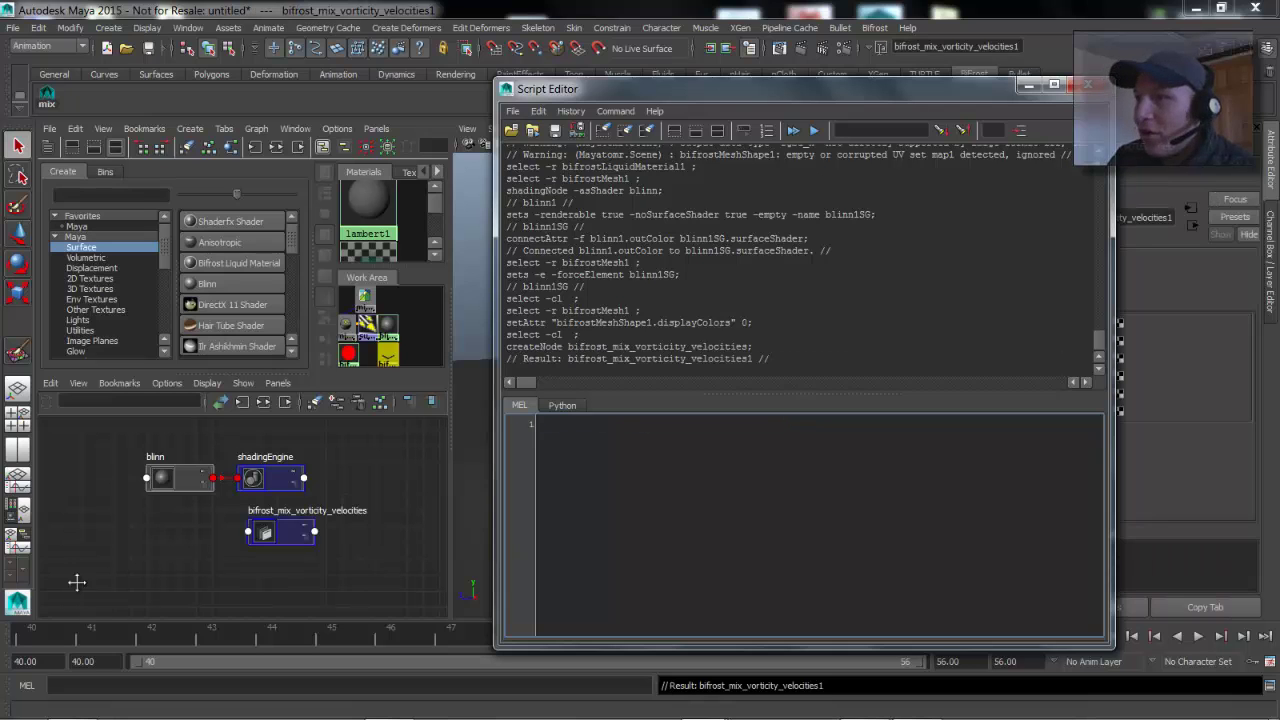
drag(292, 532, 92, 476)
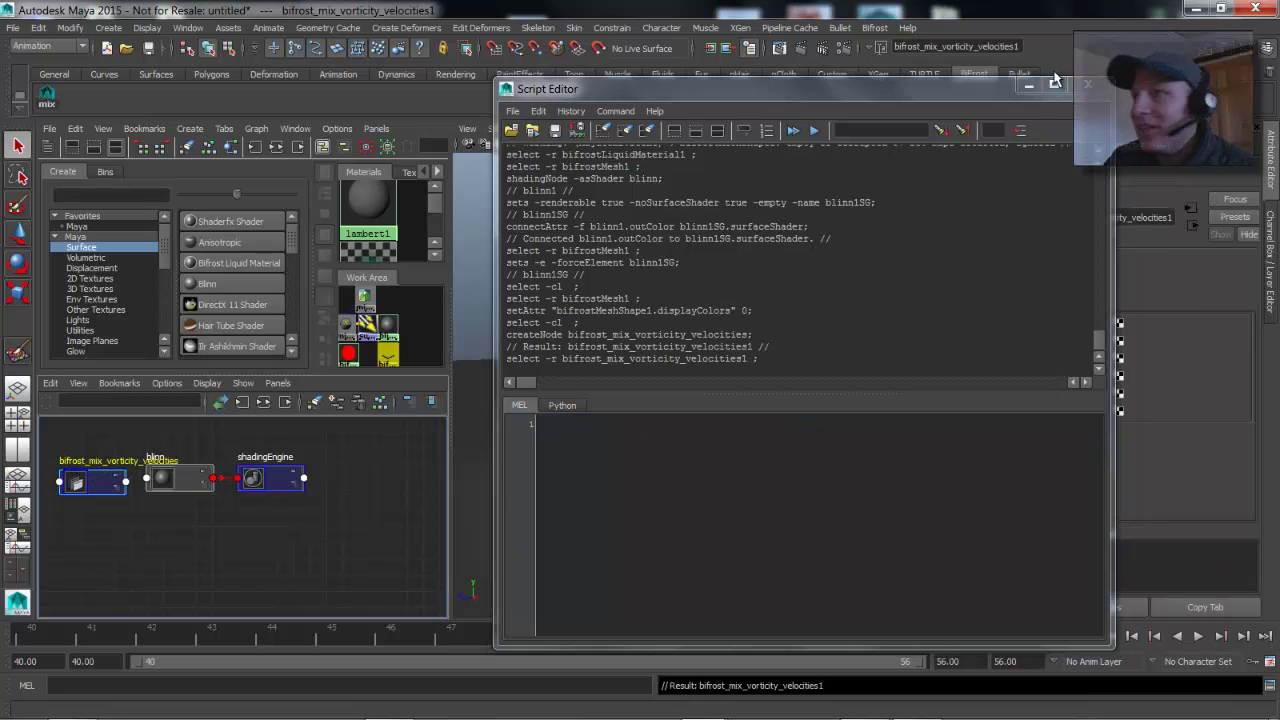
click(1029, 86)
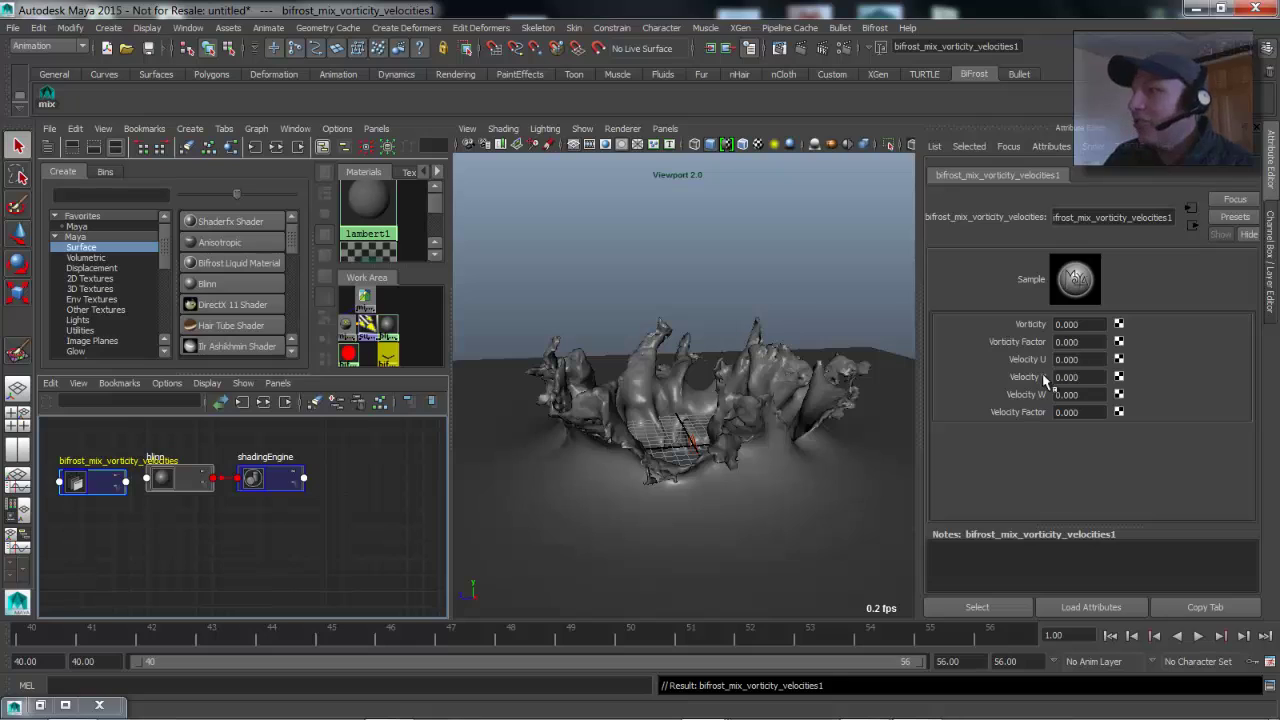
Set the Velocity Factor of bifrost_mix_vorticity_velocities1 to 1.
click(1087, 413)
text(1)
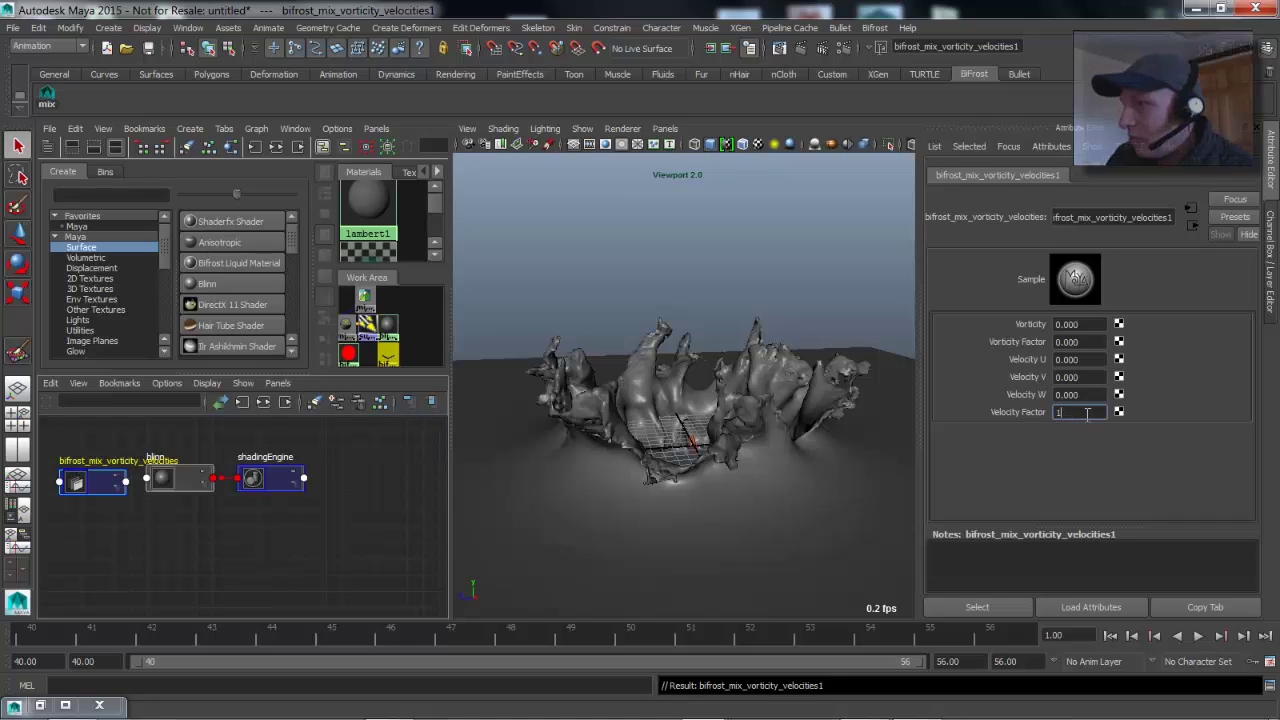
key(Return)
Spread out the vorticity mix, Blinn and shading engine nodes in the graph to make room between them.
drag(113, 476, 100, 464)
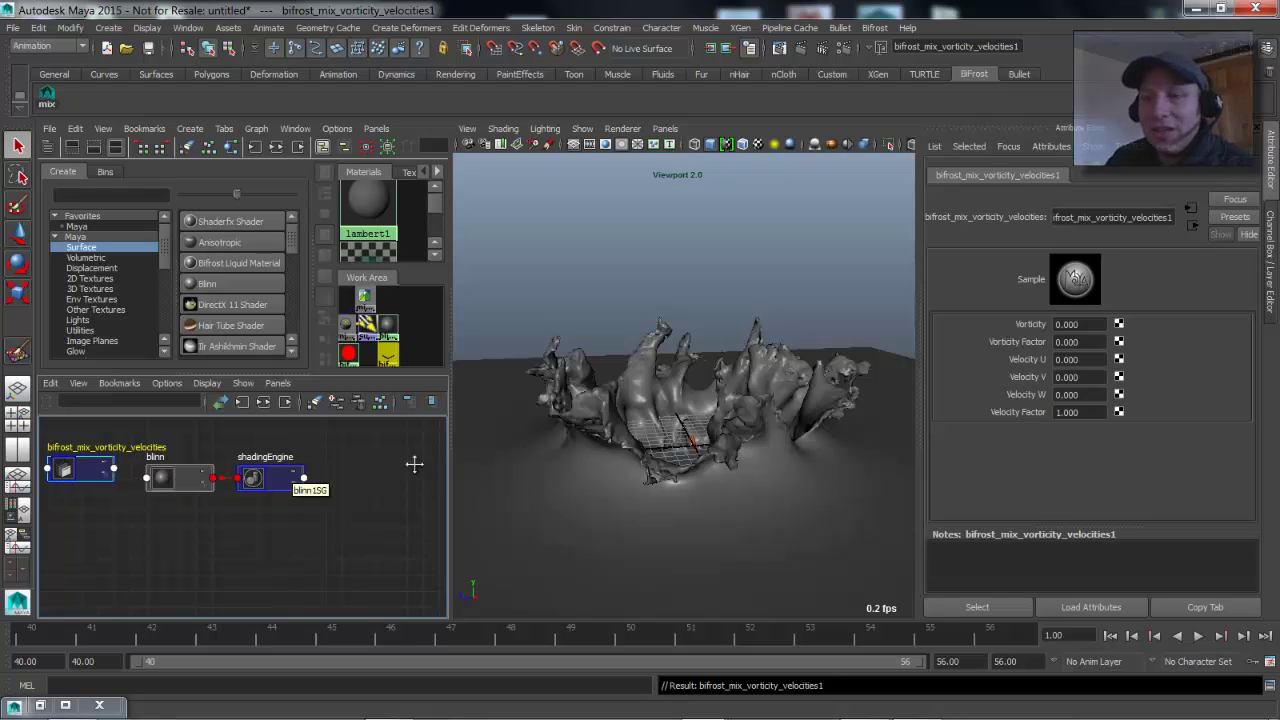
drag(167, 476, 183, 469)
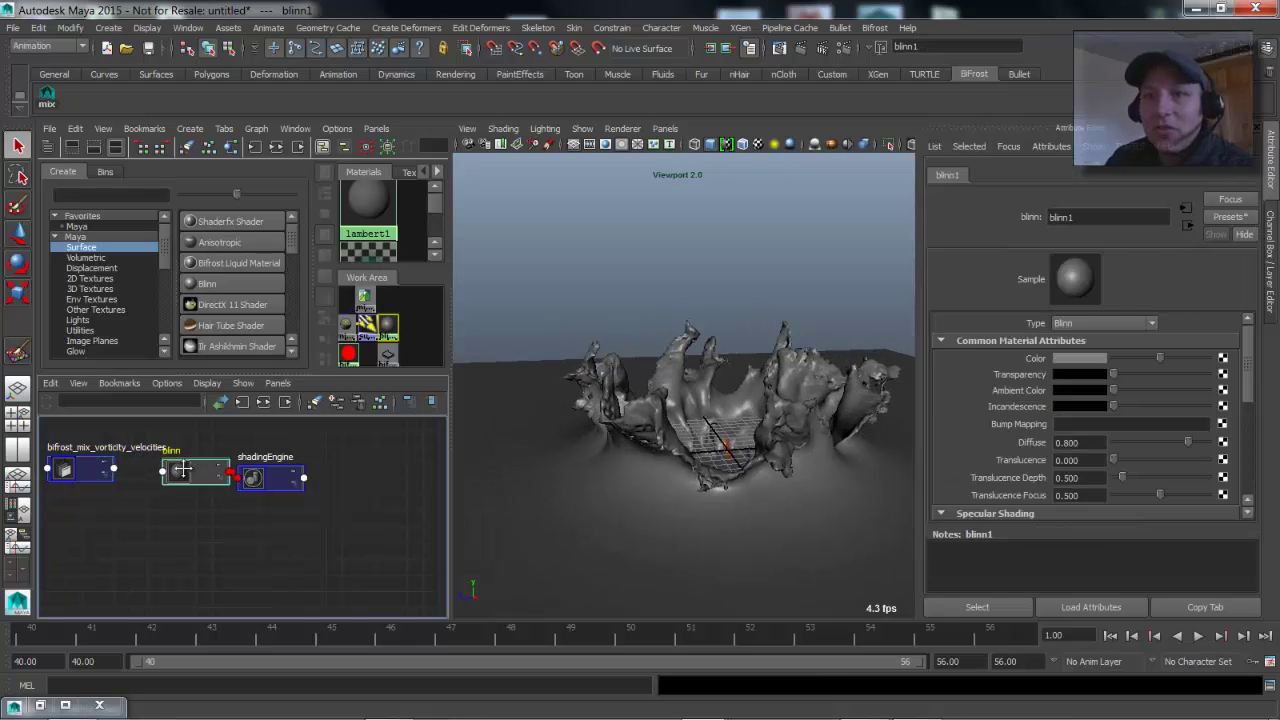
drag(289, 472, 366, 472)
drag(202, 472, 246, 458)
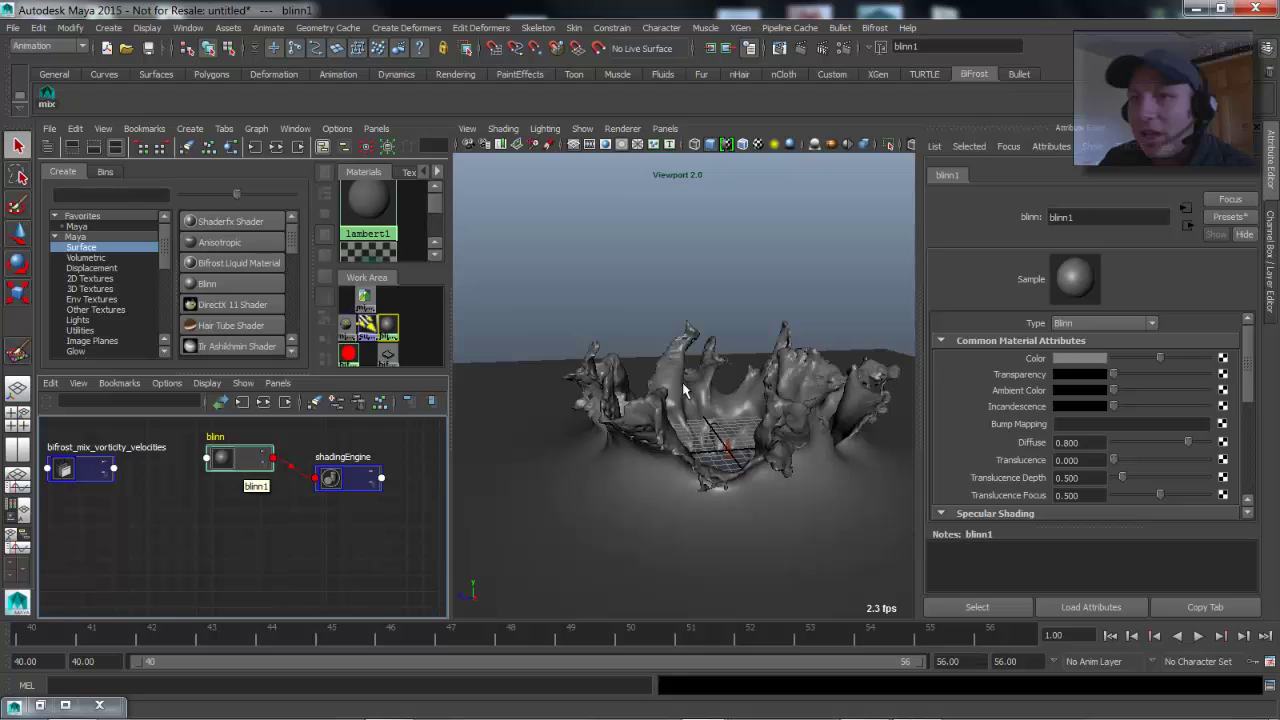
Raise the Blinn's Transparency to a light grey and fine-tune the positions of the Blinn and vorticity mix nodes.
drag(1113, 374, 1188, 374)
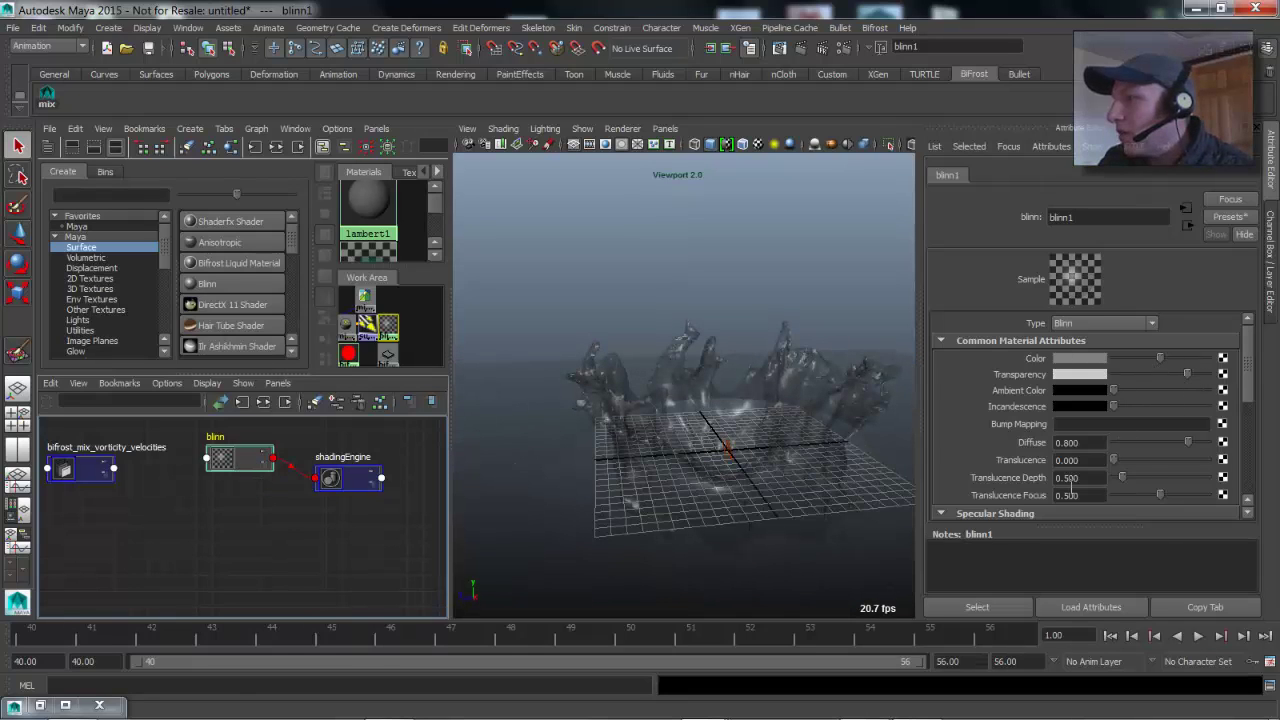
alt+drag(705, 416, 580, 380)
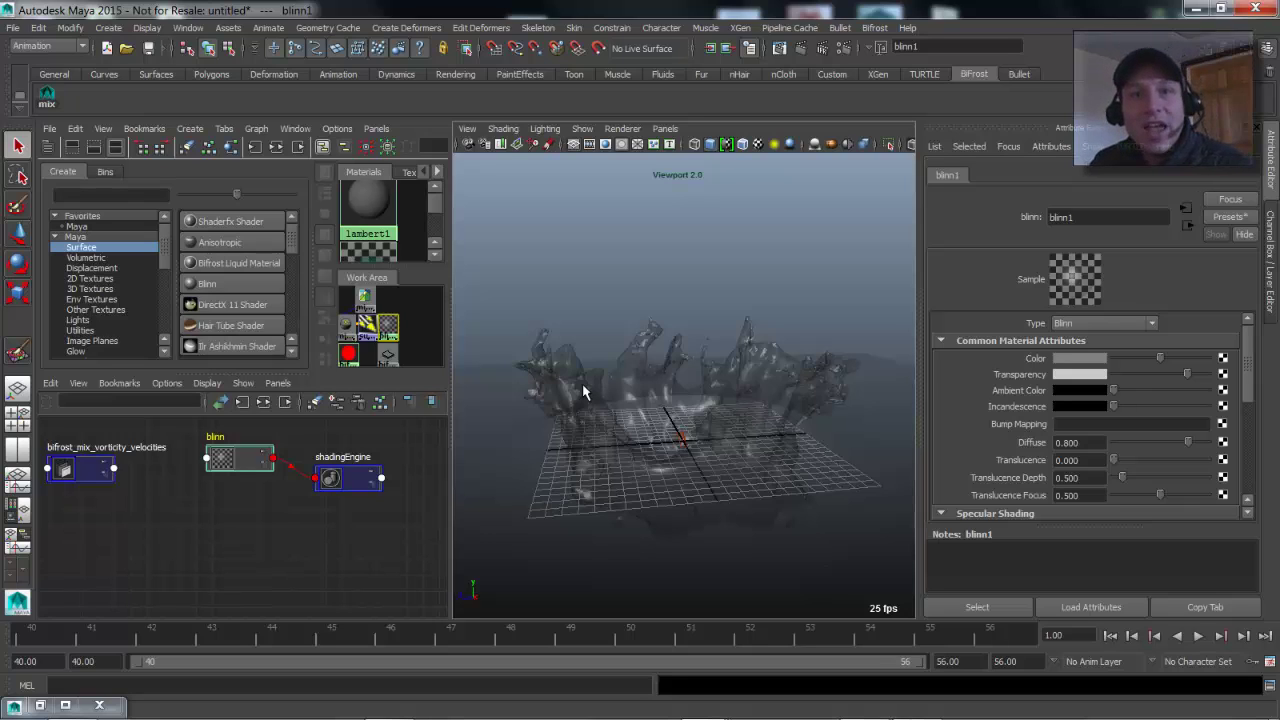
drag(94, 472, 115, 472)
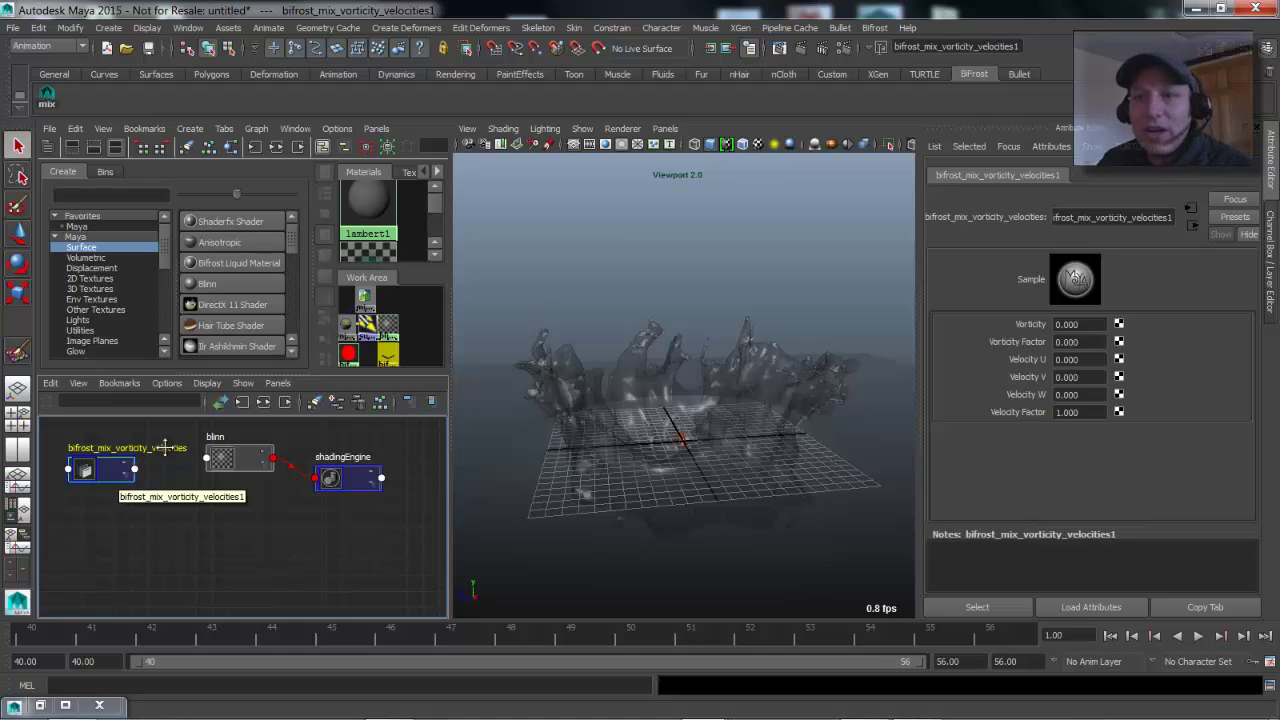
drag(246, 452, 257, 452)
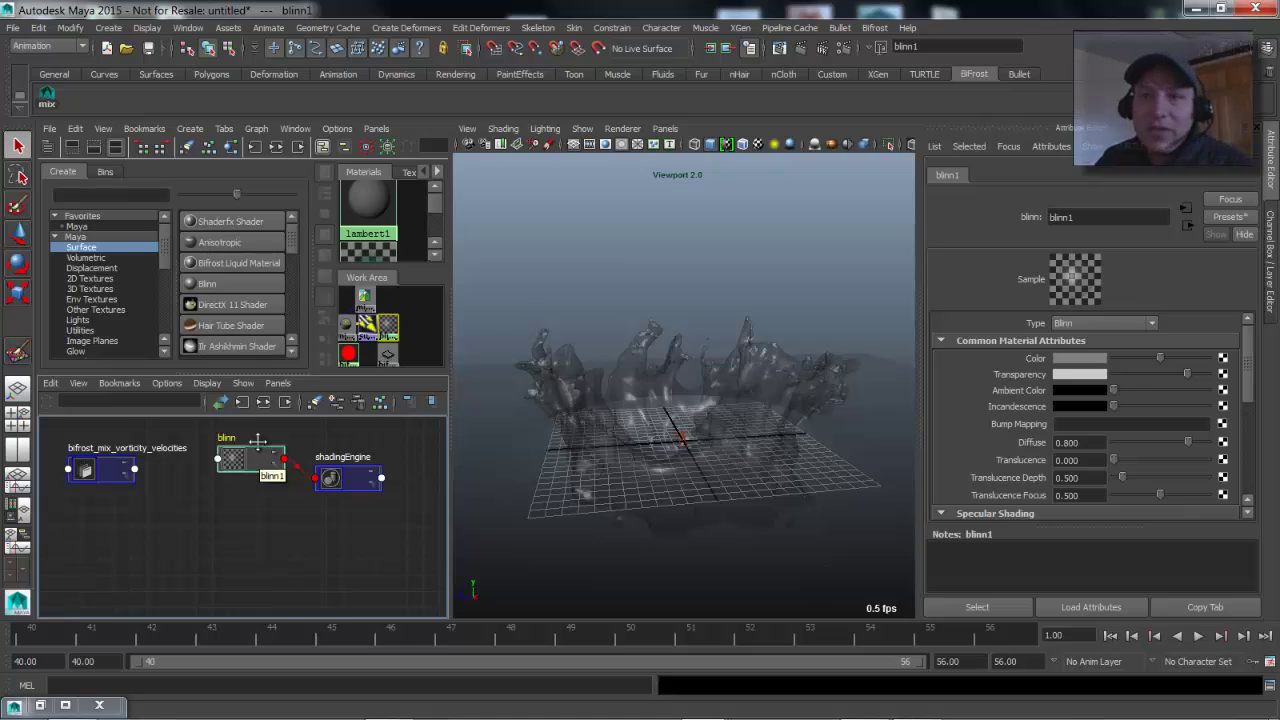
drag(105, 470, 110, 473)
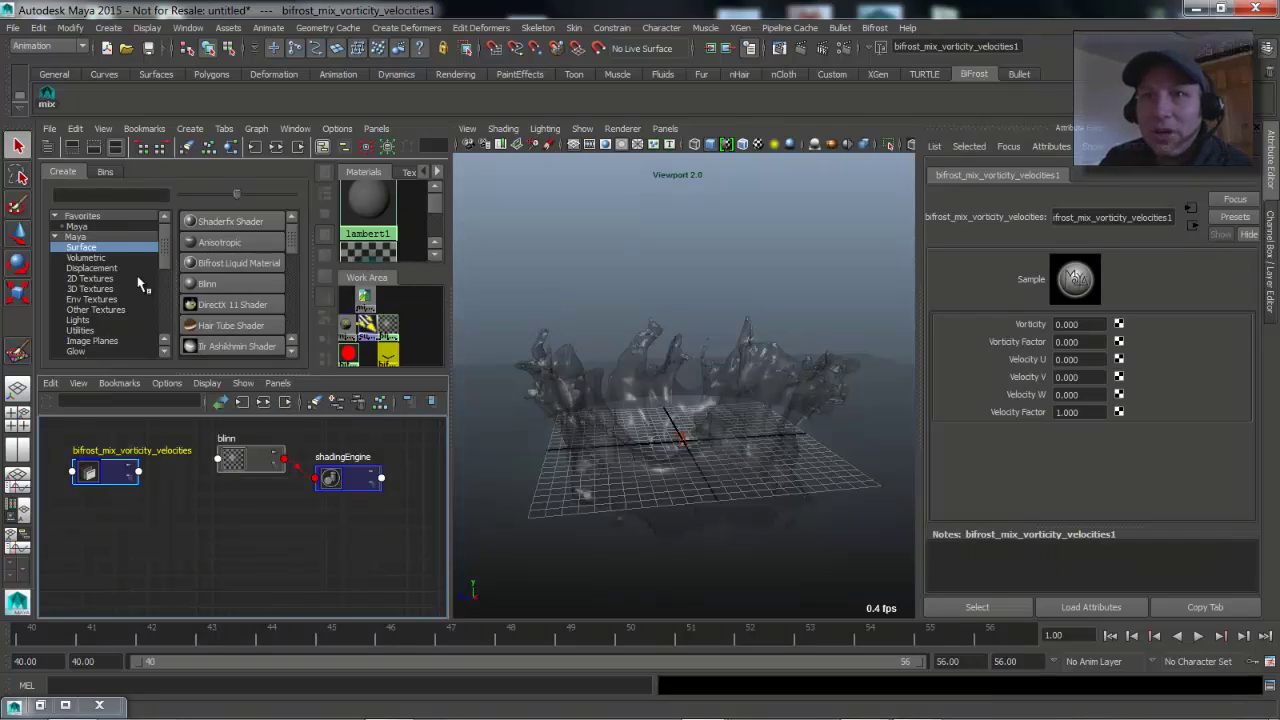
Create a writeToColorBuffer node from the mental ray Miscellaneous nodes and place it below the Blinn's shading engine in the graph.
drag(166, 252, 164, 286)
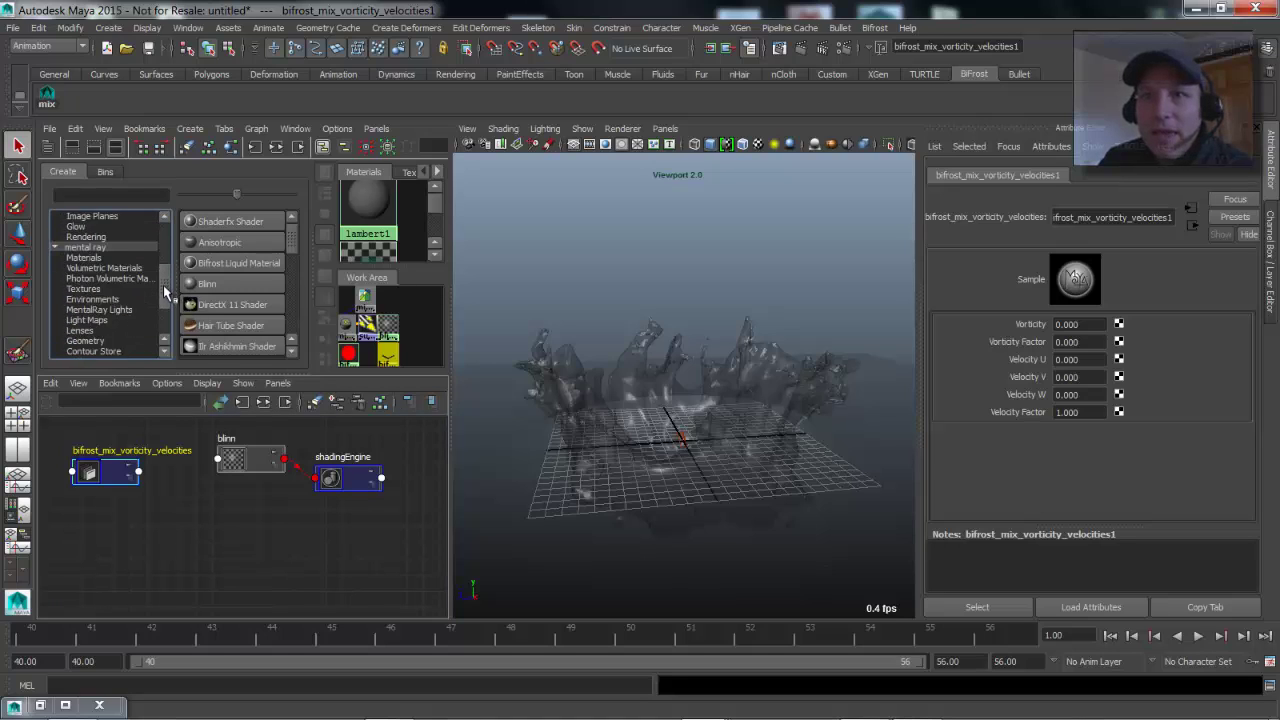
scroll(165, 292, down, 3)
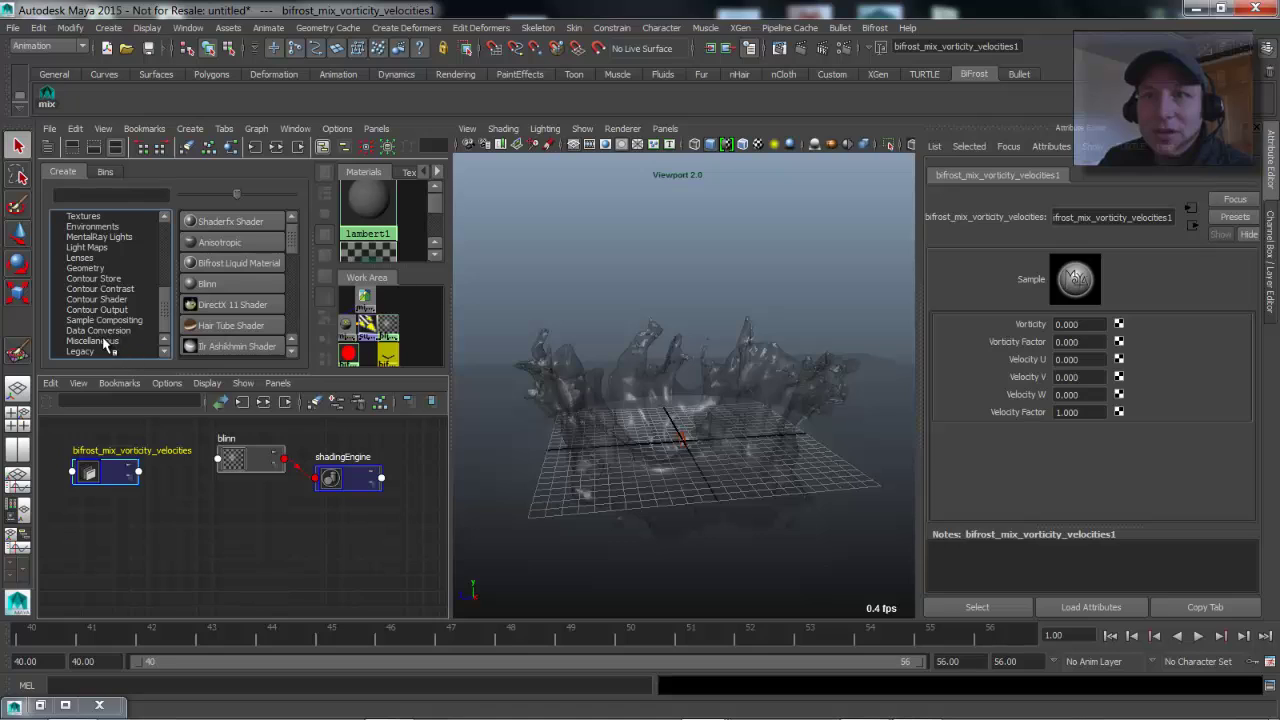
click(105, 343)
drag(288, 260, 290, 323)
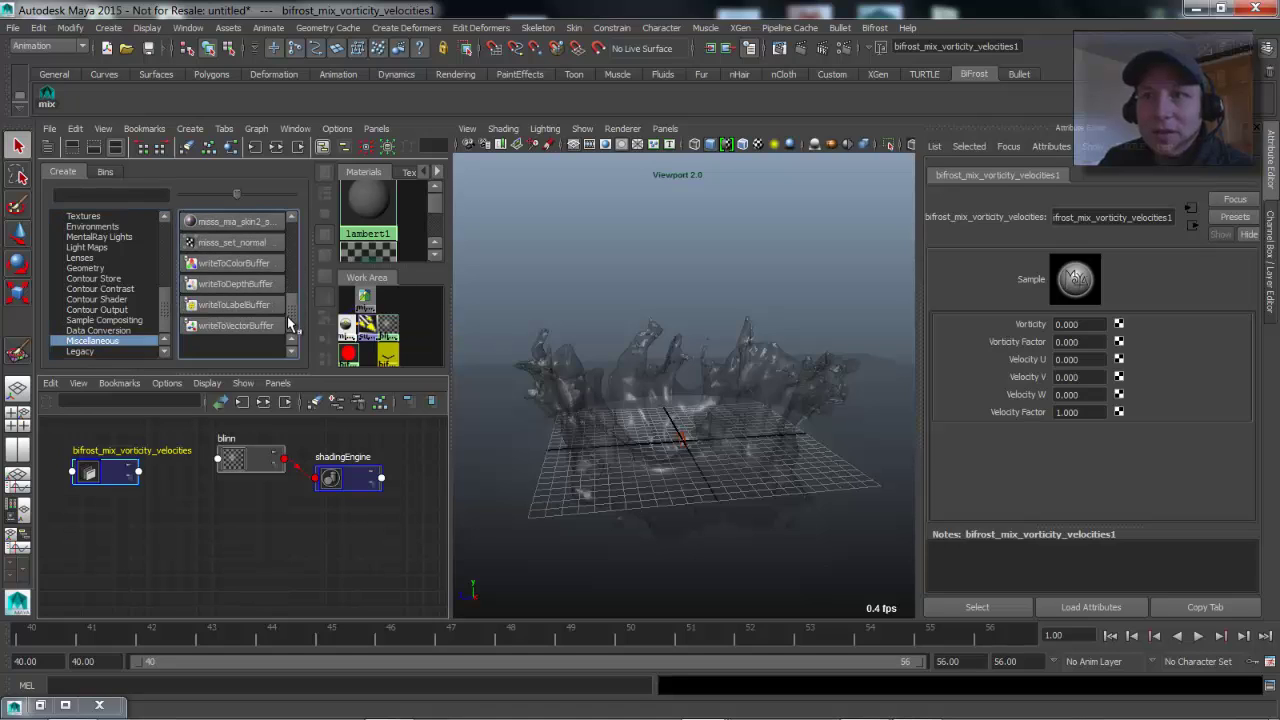
click(233, 263)
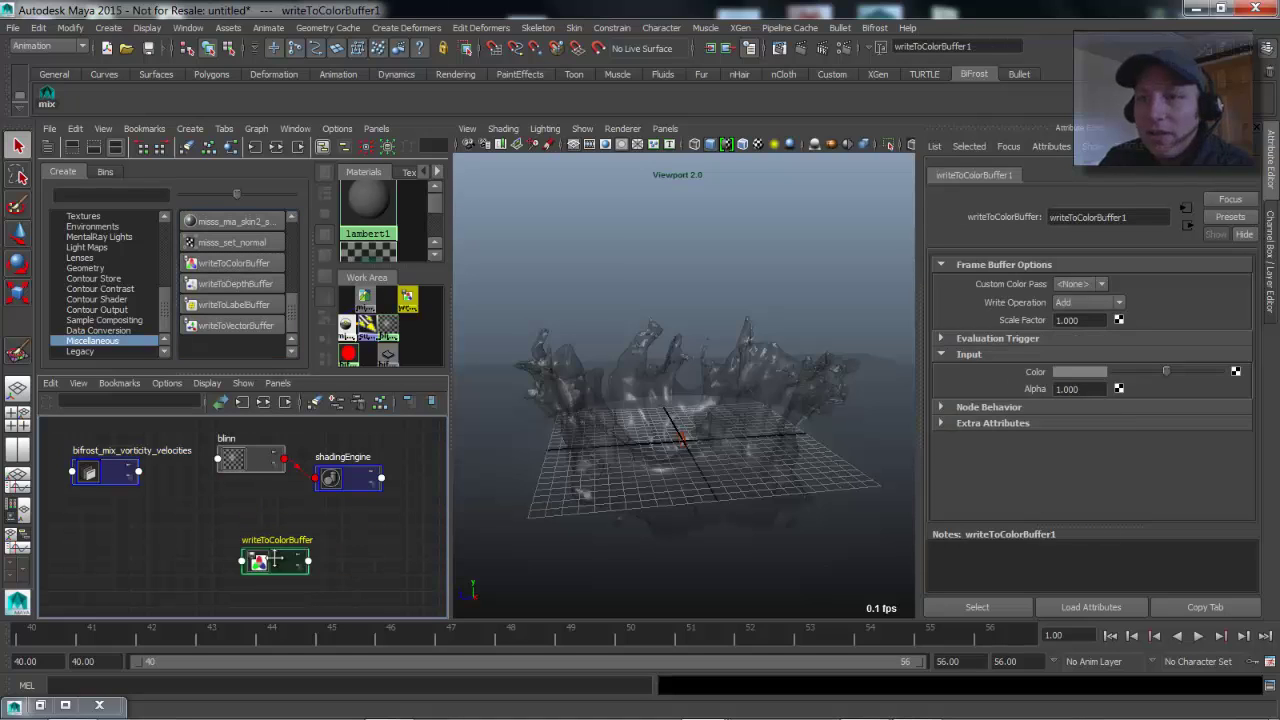
drag(274, 558, 282, 556)
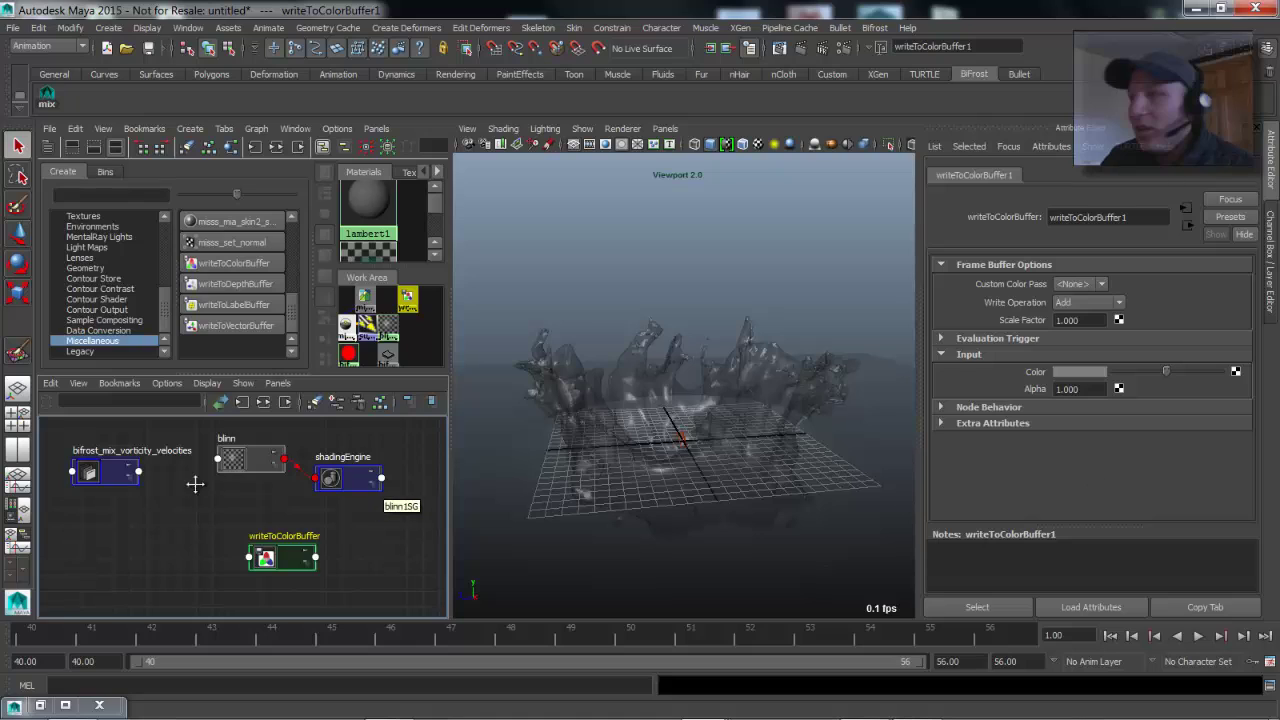
drag(284, 559, 340, 541)
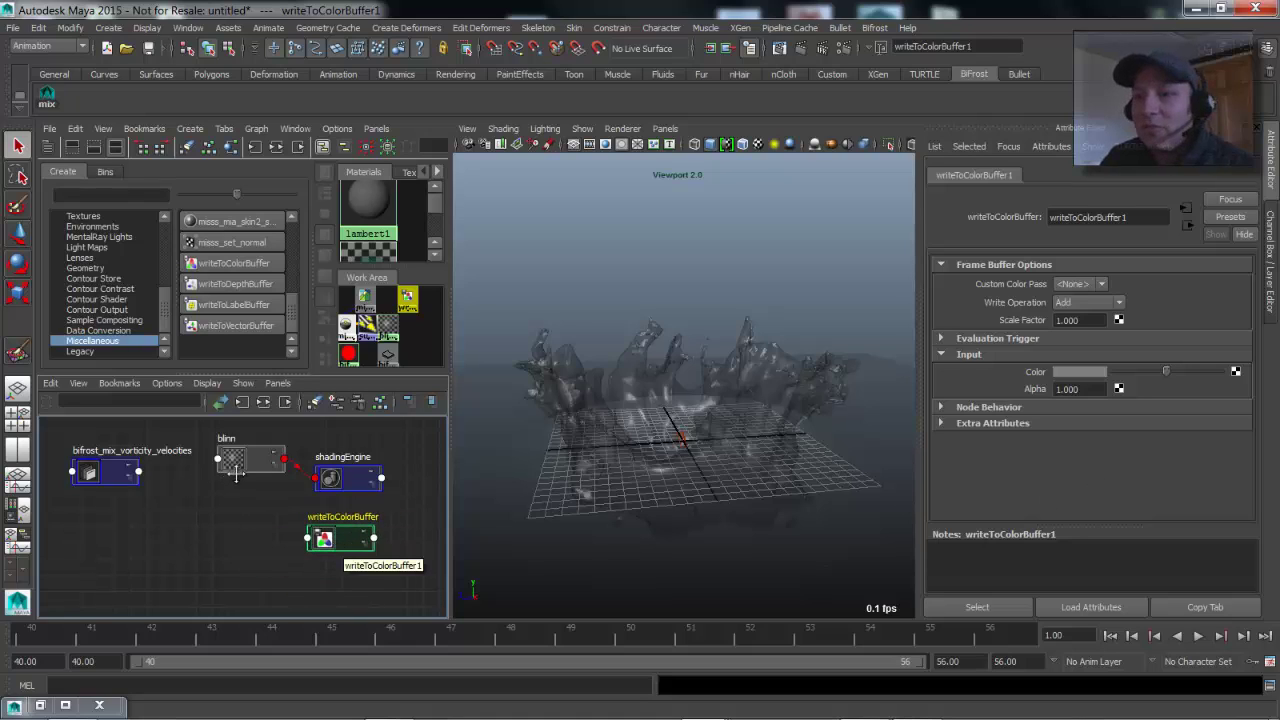
Connect the Blinn's output color to the Evaluation Pass Through of writeToColorBuffer1 and shift the buffer node slightly.
click(941, 340)
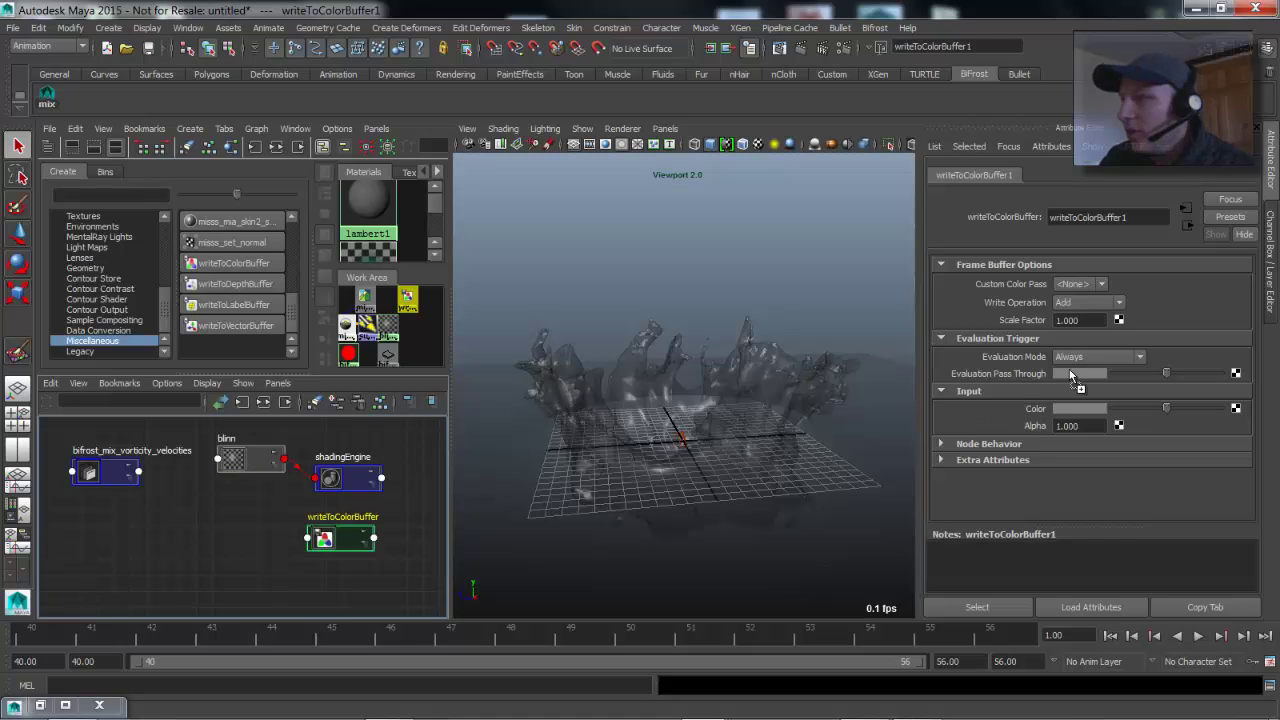
middle_drag(1071, 373, 1002, 376)
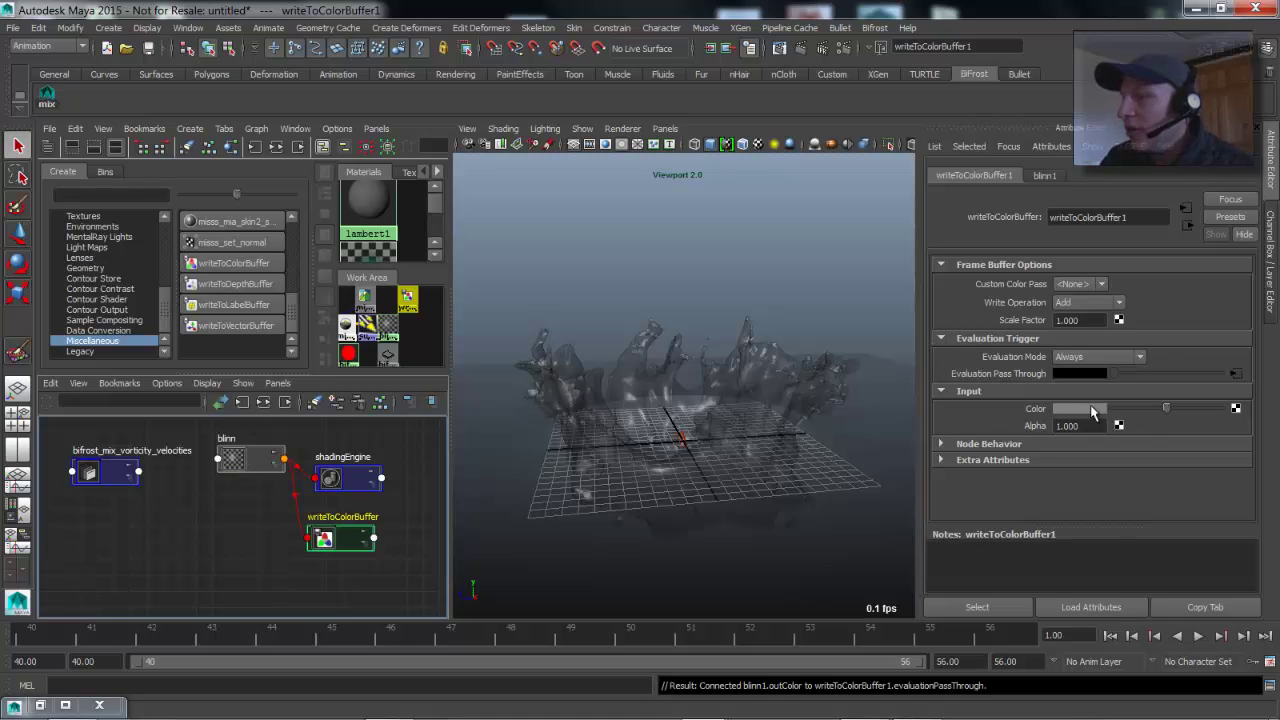
drag(324, 550, 334, 559)
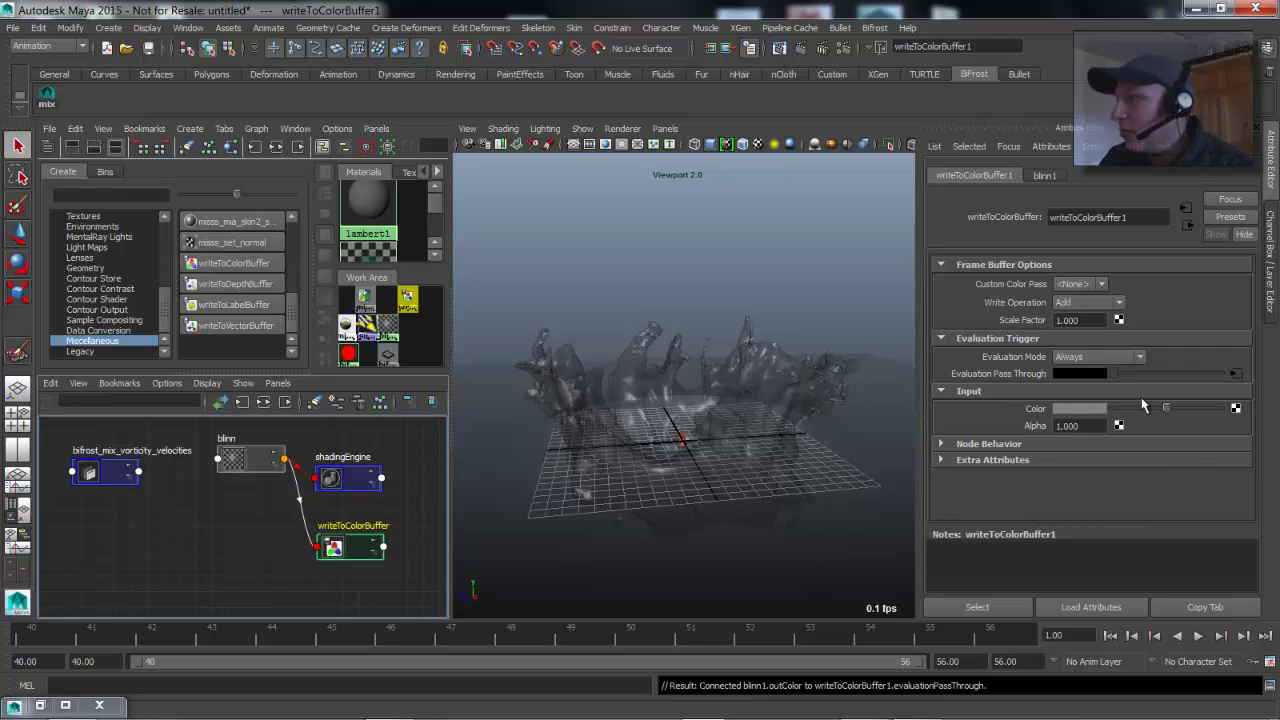
Create a Surface Shader for the Color input of writeToColorBuffer1.
click(1236, 408)
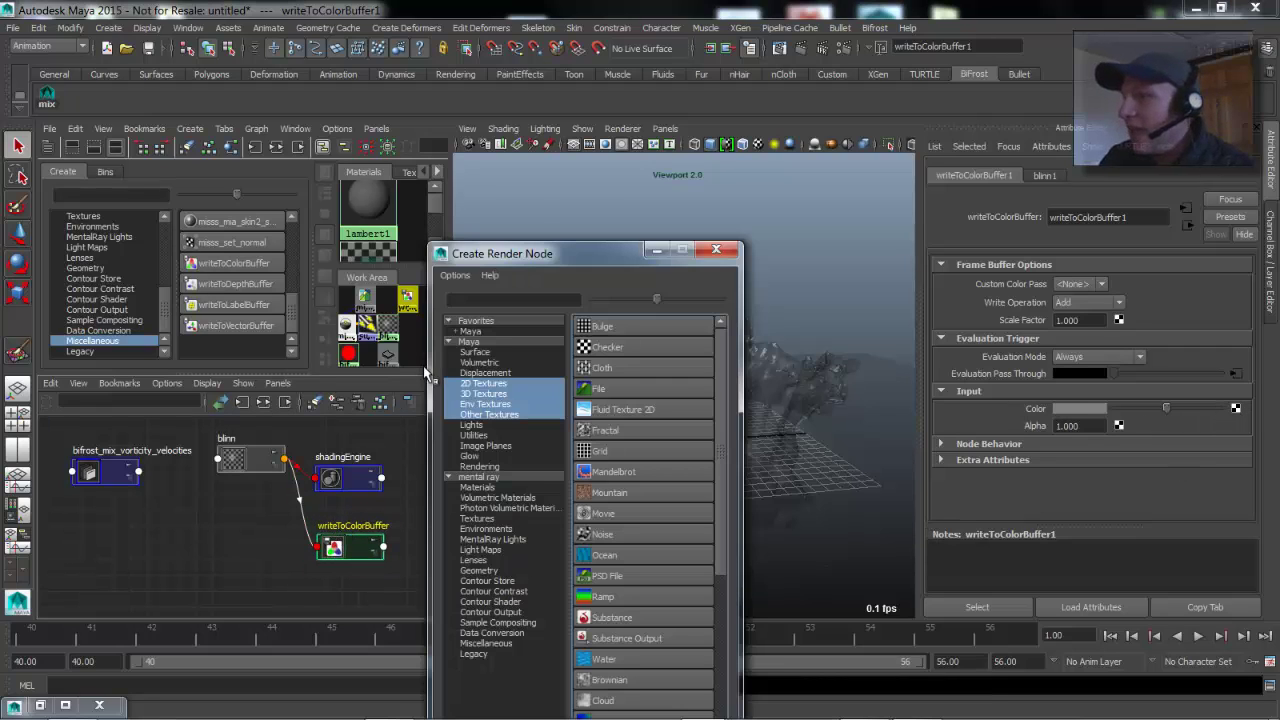
drag(721, 426, 721, 423)
click(476, 352)
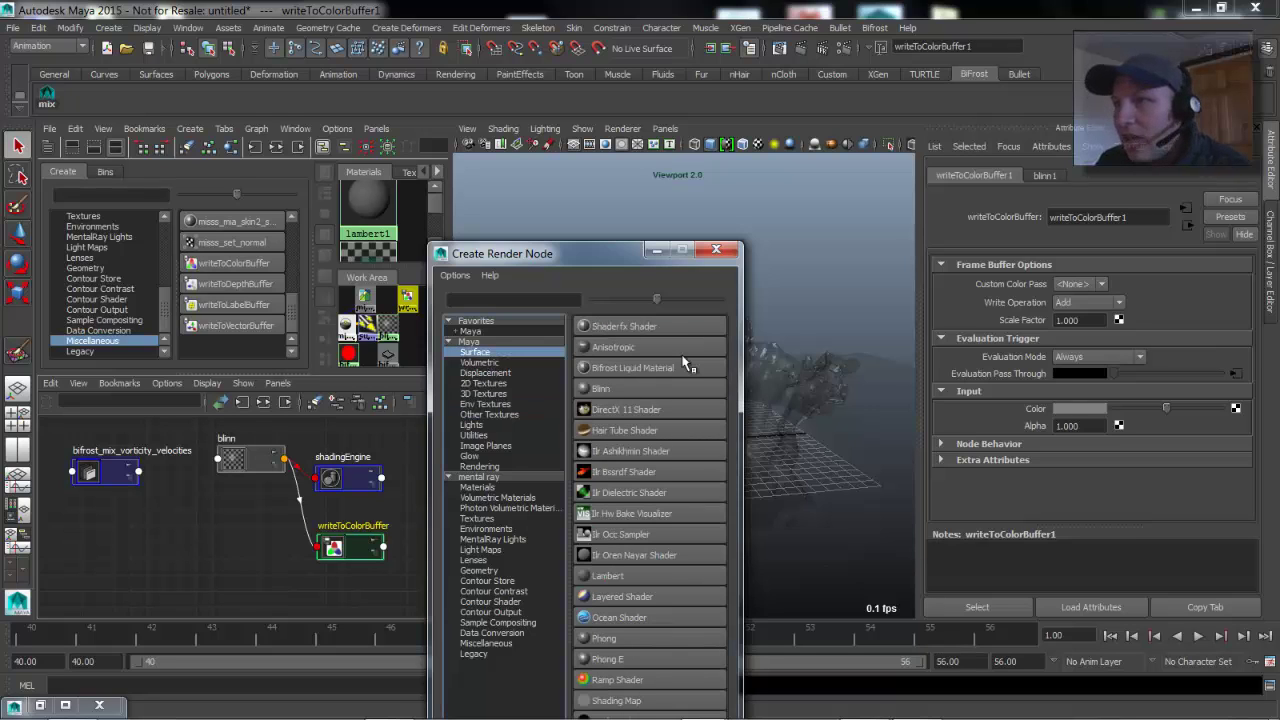
drag(602, 254, 637, 146)
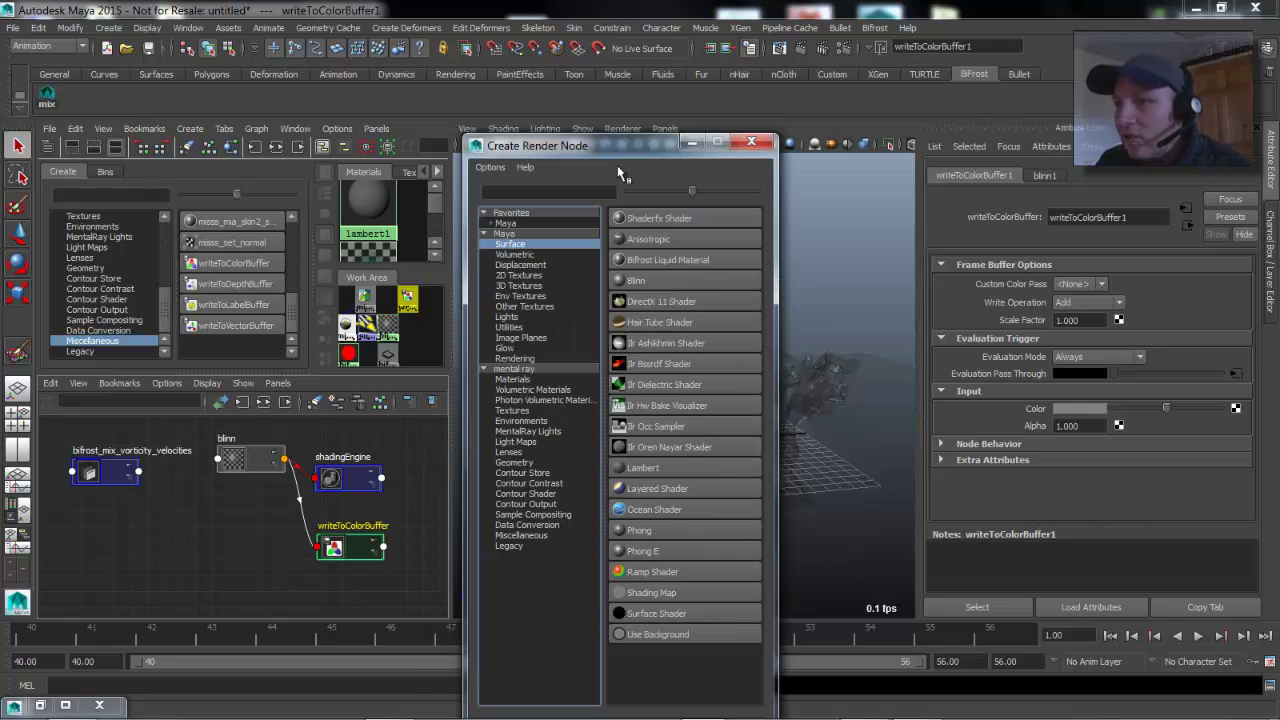
click(665, 614)
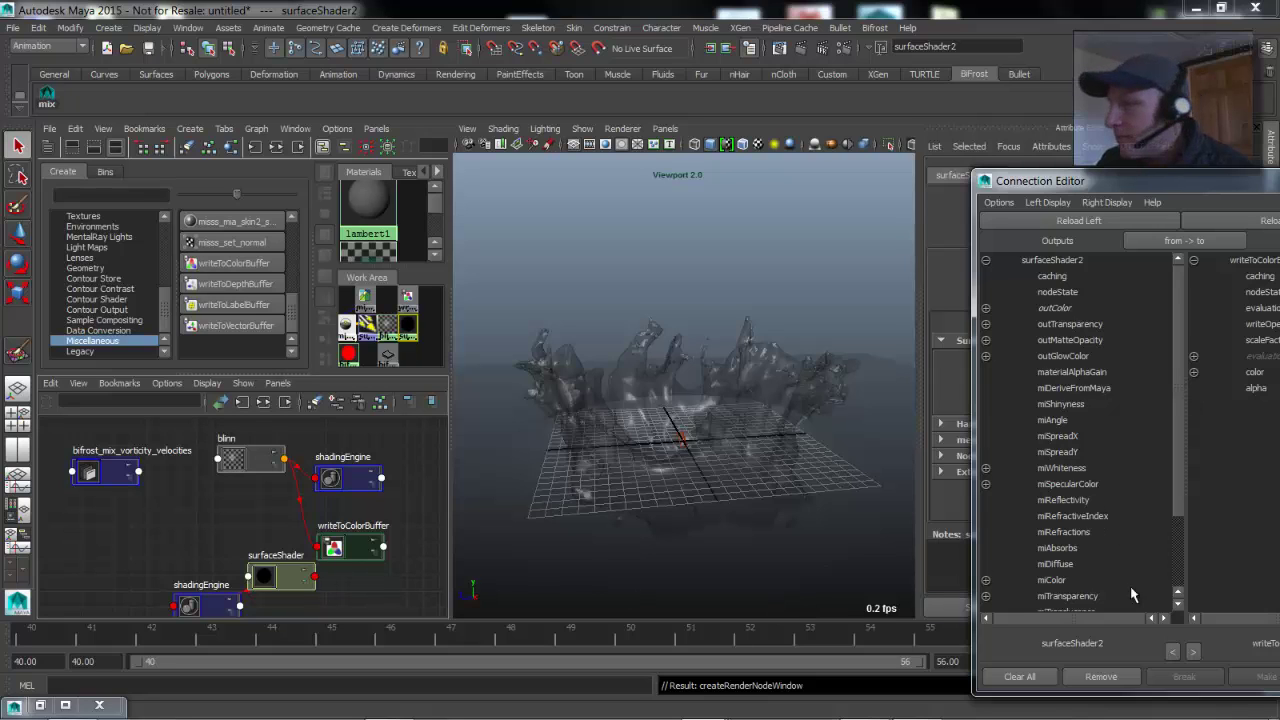
Connect surfaceShader2's outColor to the color input of writeToColorBuffer1 in the Connection Editor.
drag(1178, 184, 549, 94)
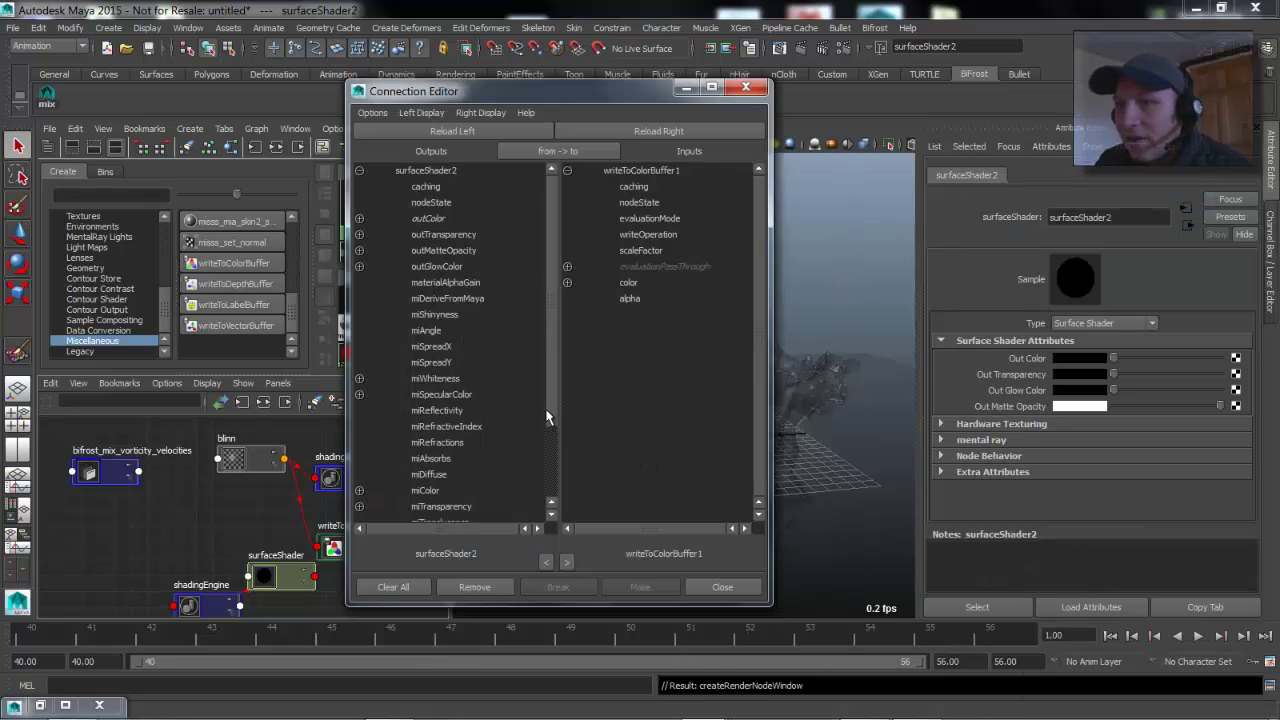
click(550, 503)
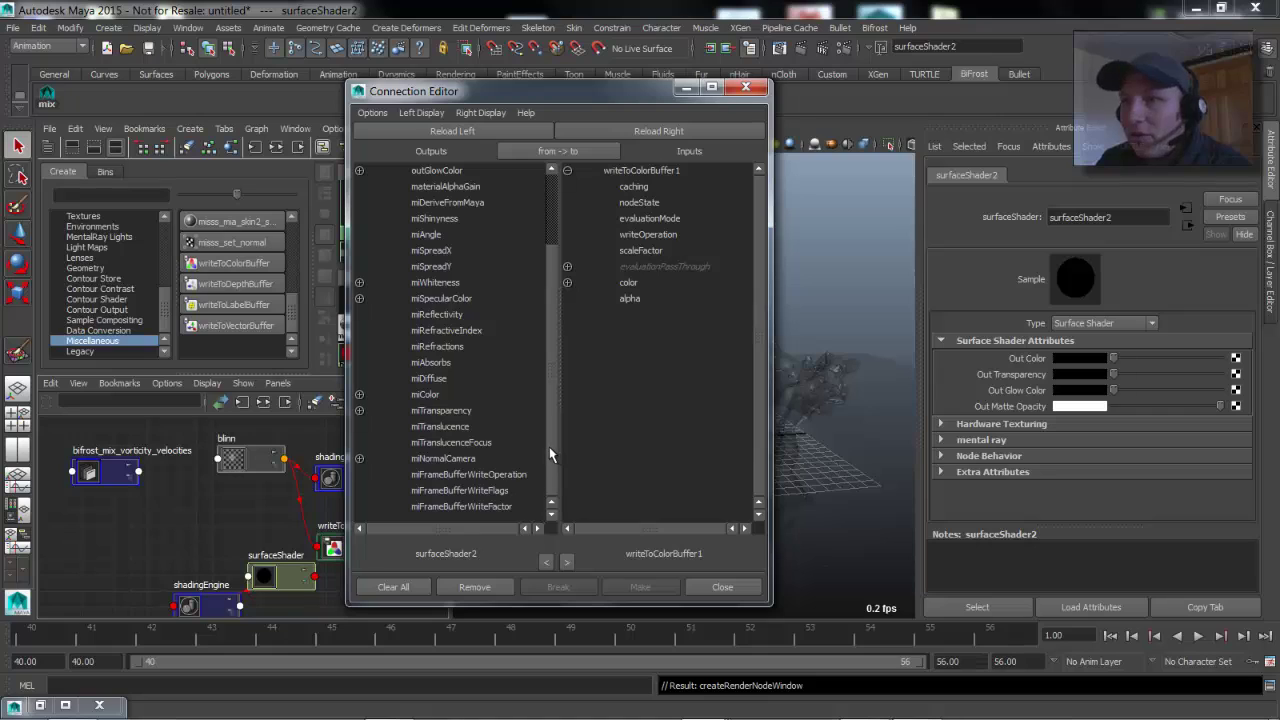
scroll(558, 390, up, 3)
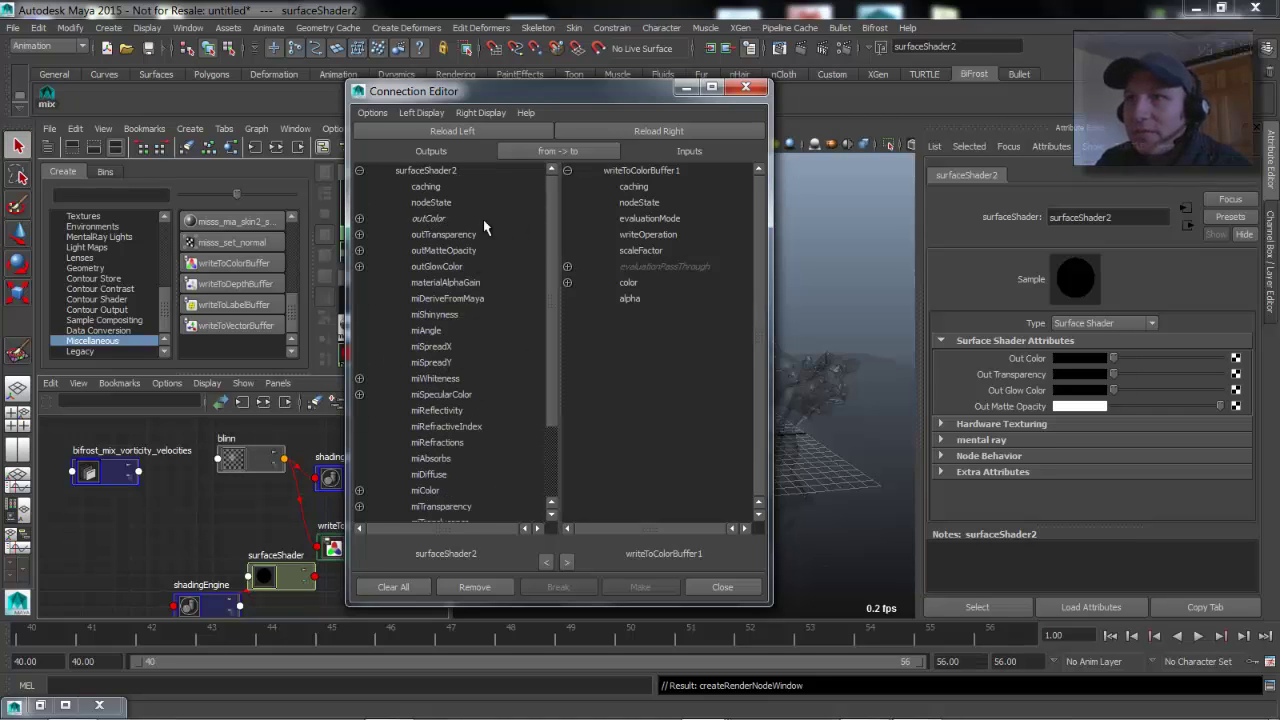
click(440, 219)
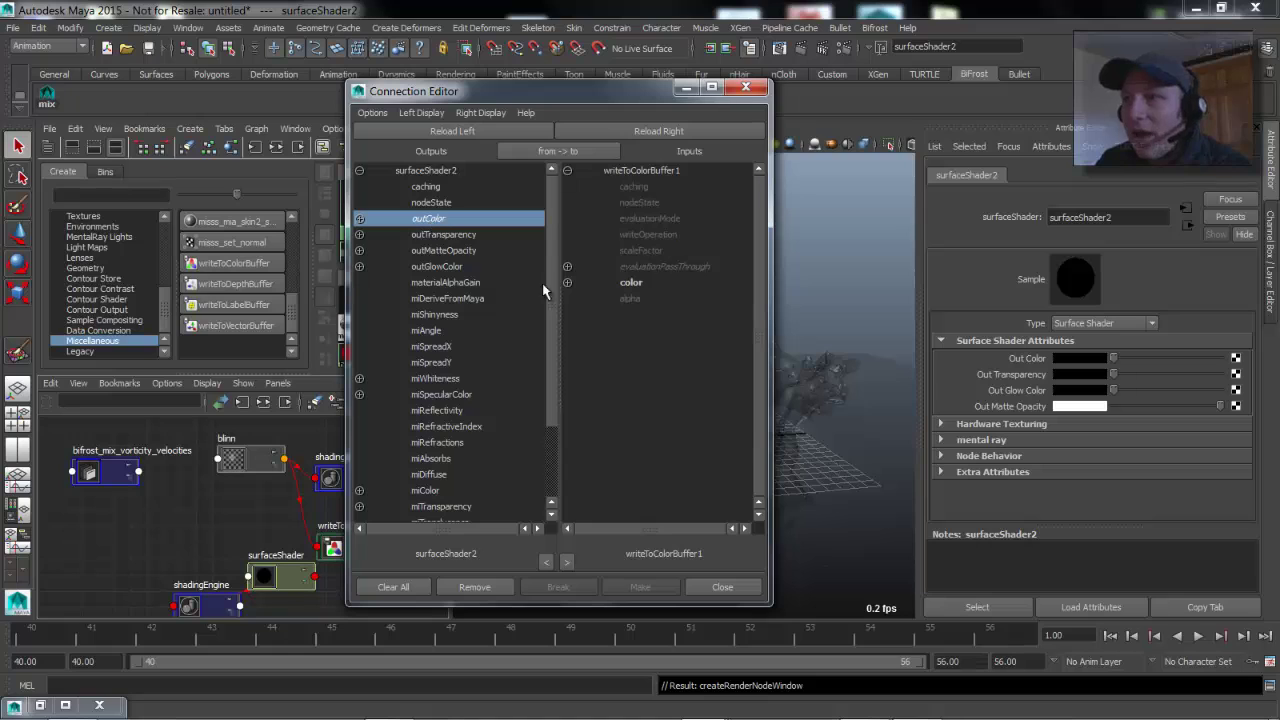
click(638, 285)
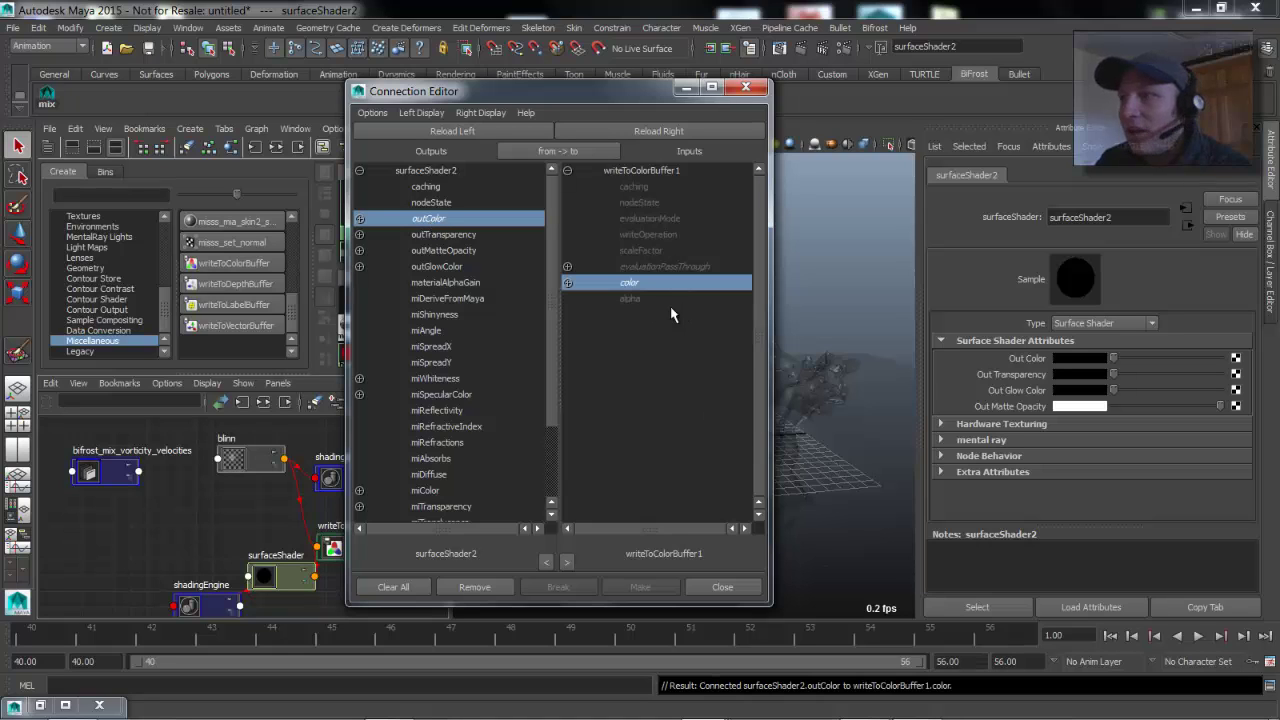
click(722, 587)
Arrange the surface shader, its shading engine, the Blinn and the writeToColorBuffer node so their connections are clearly separated.
drag(199, 600, 119, 579)
drag(280, 575, 219, 543)
click(256, 458)
drag(256, 458, 250, 458)
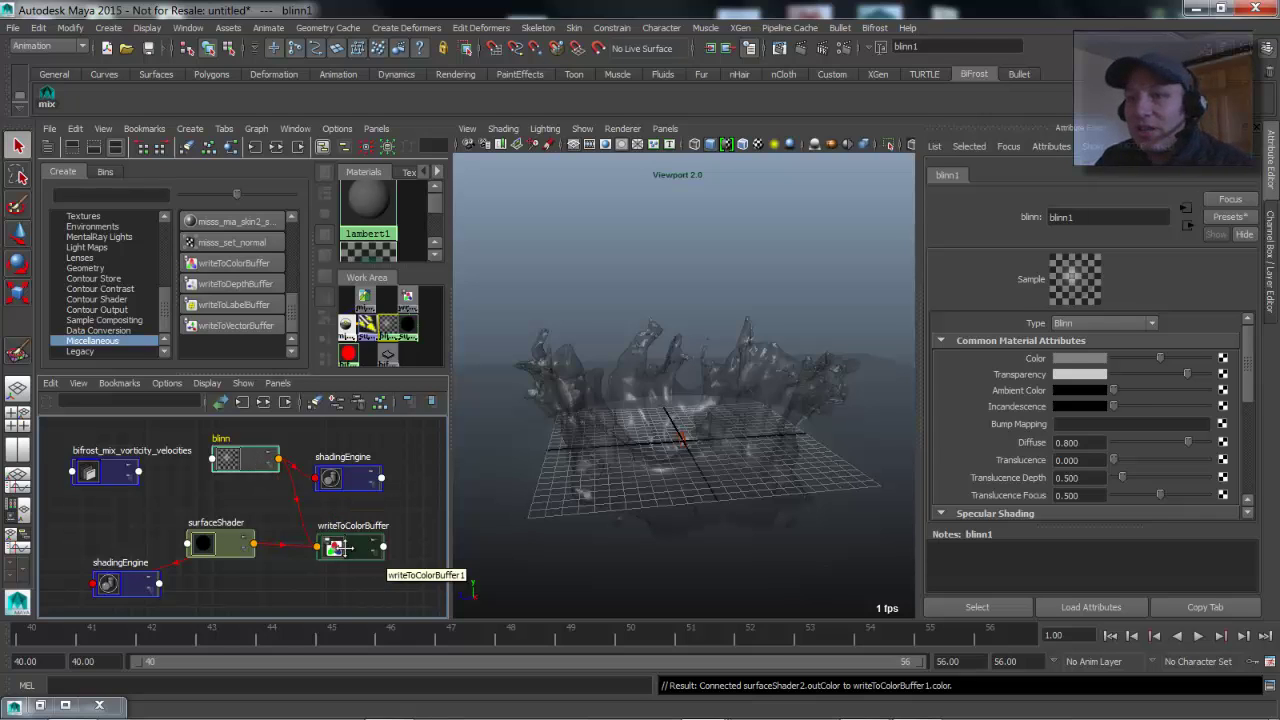
drag(338, 546, 341, 543)
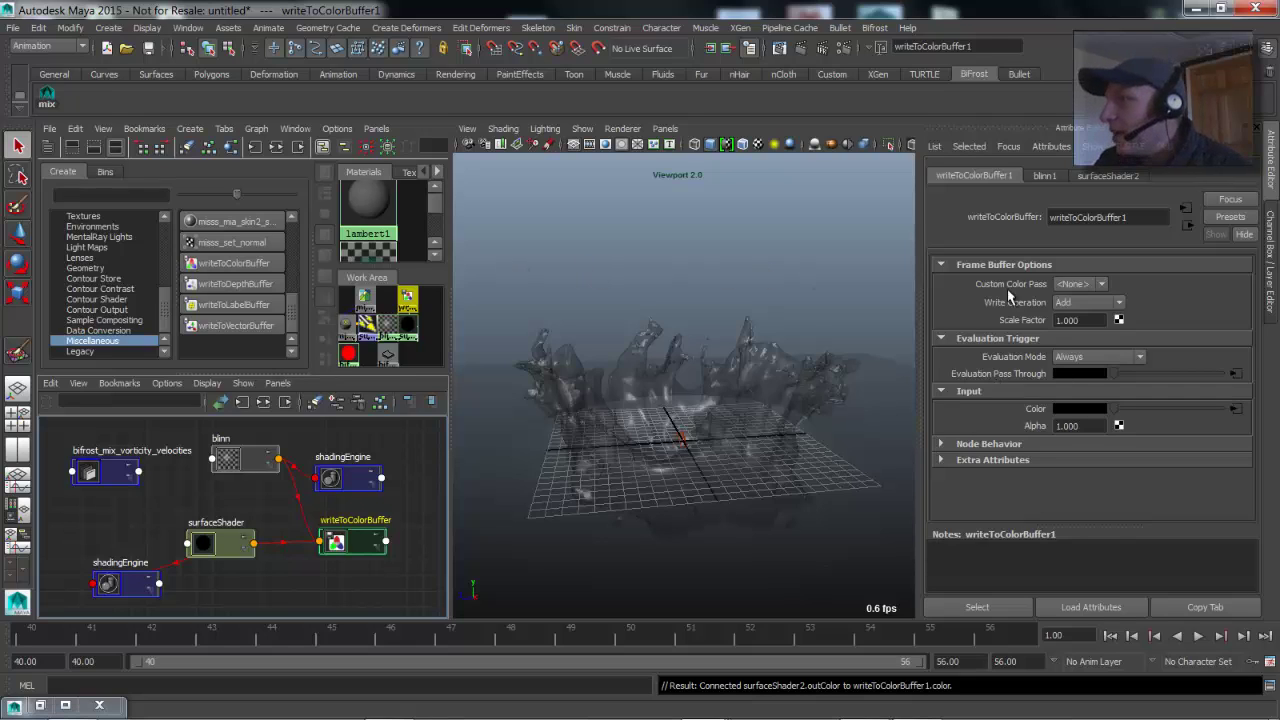
Create a Custom Color render pass with the prefix bifrost_data in the Render Settings and associate it with the masterLayer.
click(838, 52)
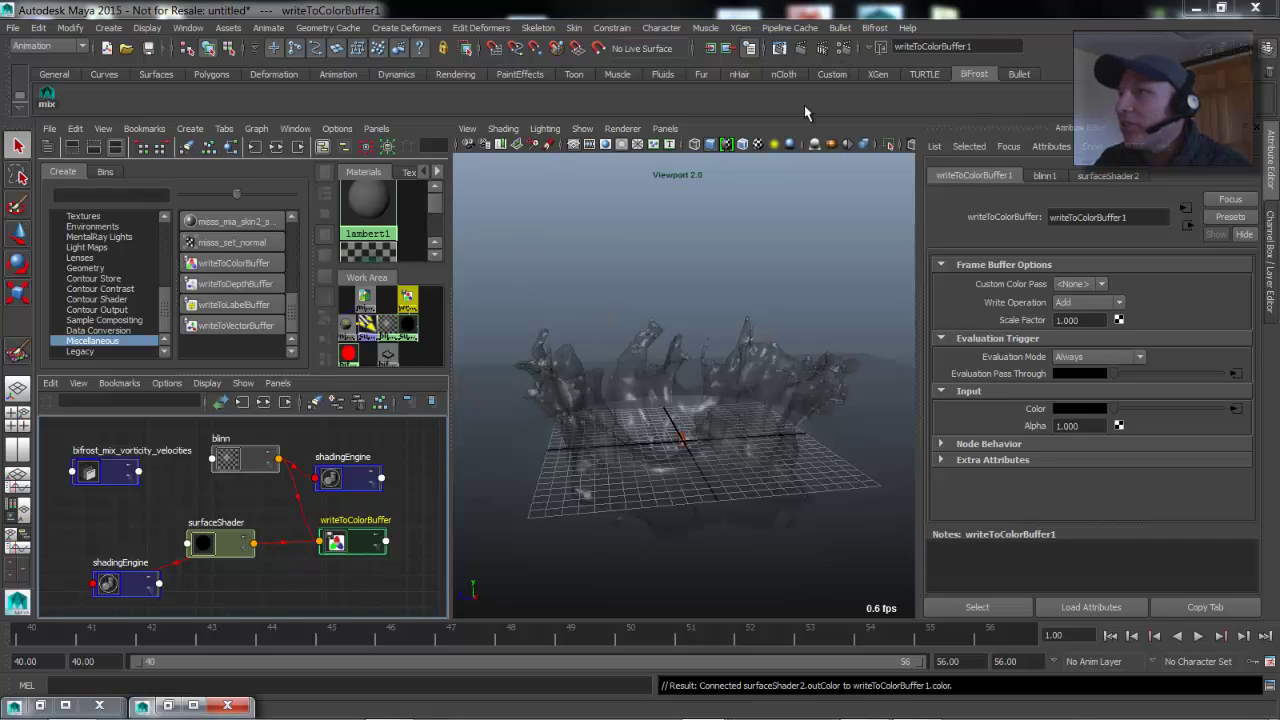
click(193, 706)
click(413, 218)
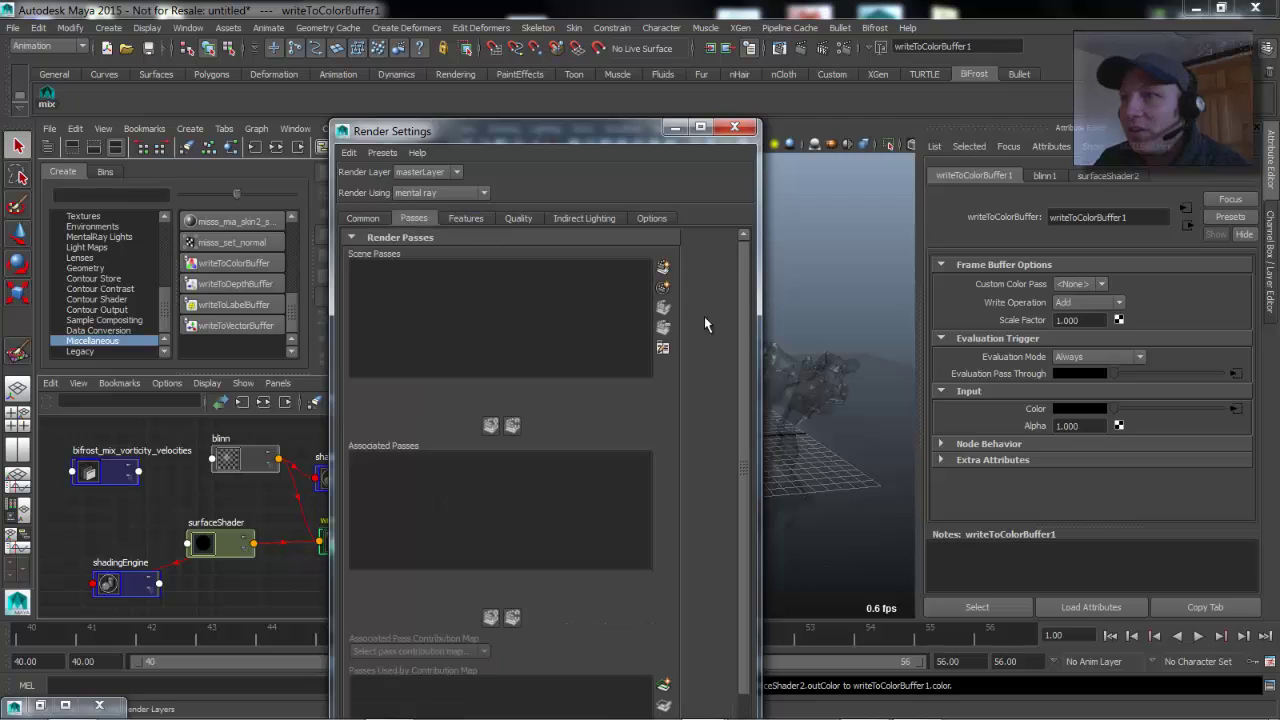
click(666, 268)
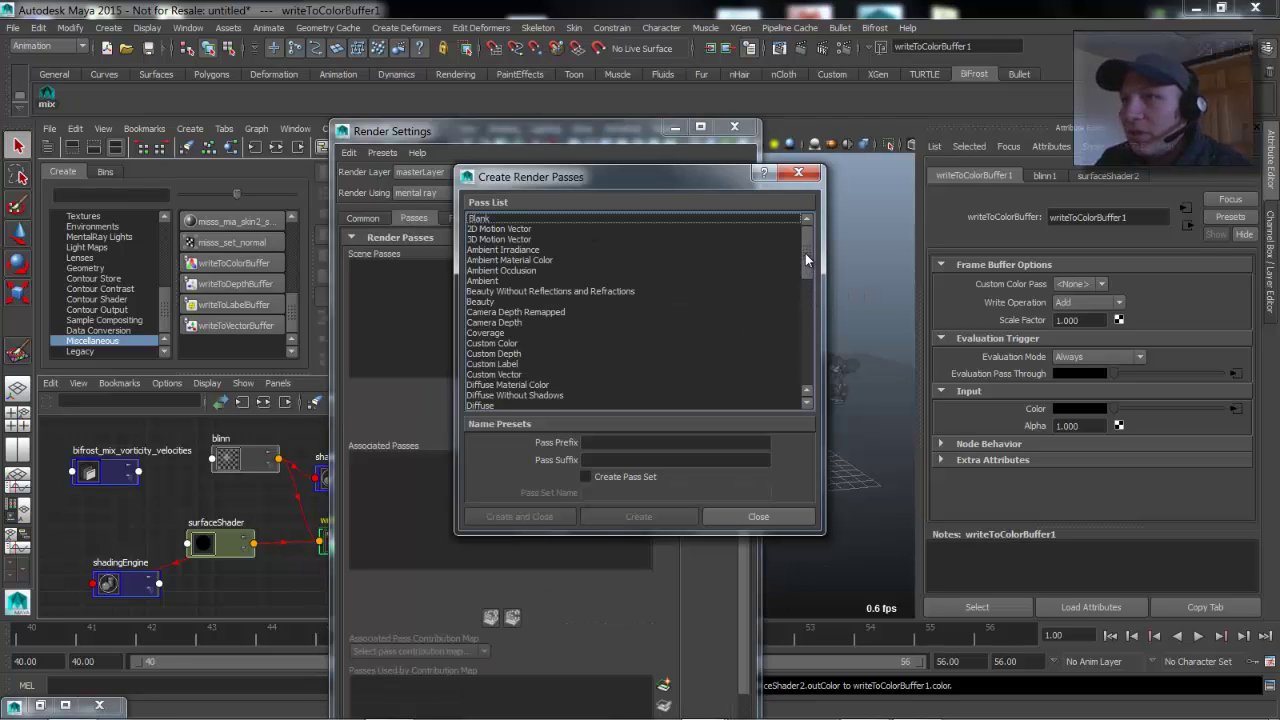
drag(806, 258, 803, 264)
scroll(525, 331, up, 1)
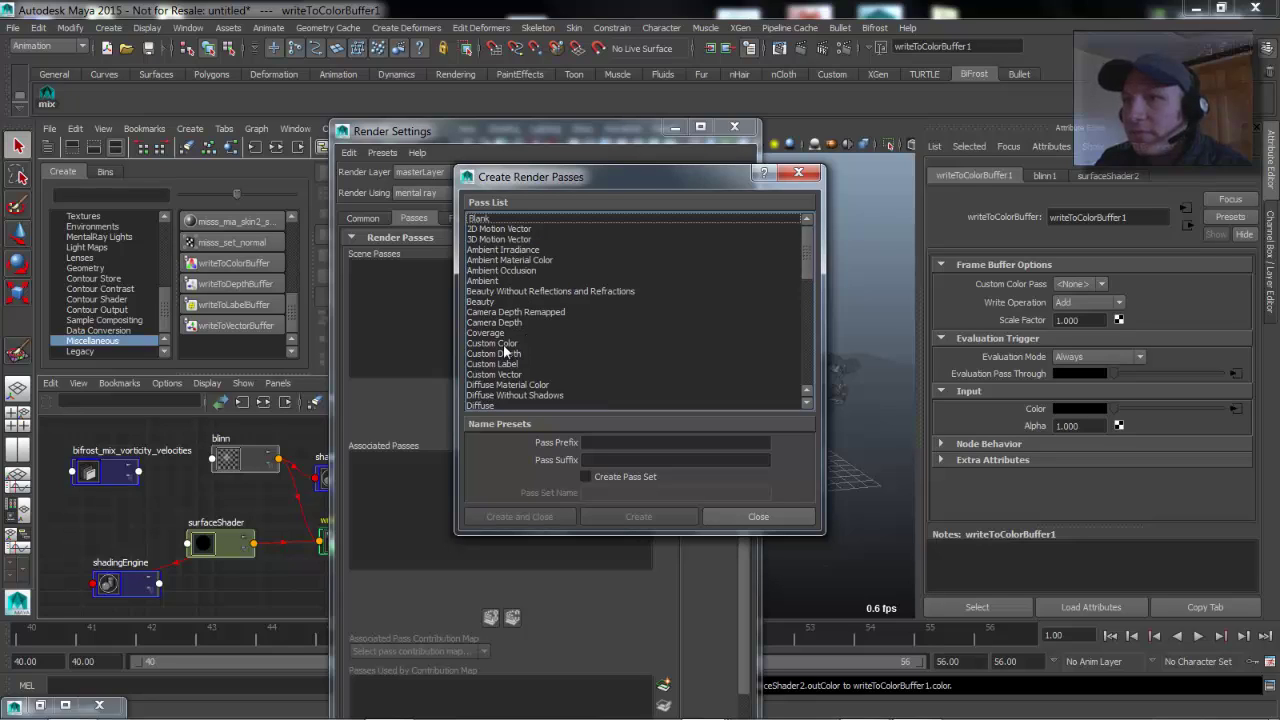
click(503, 344)
click(603, 442)
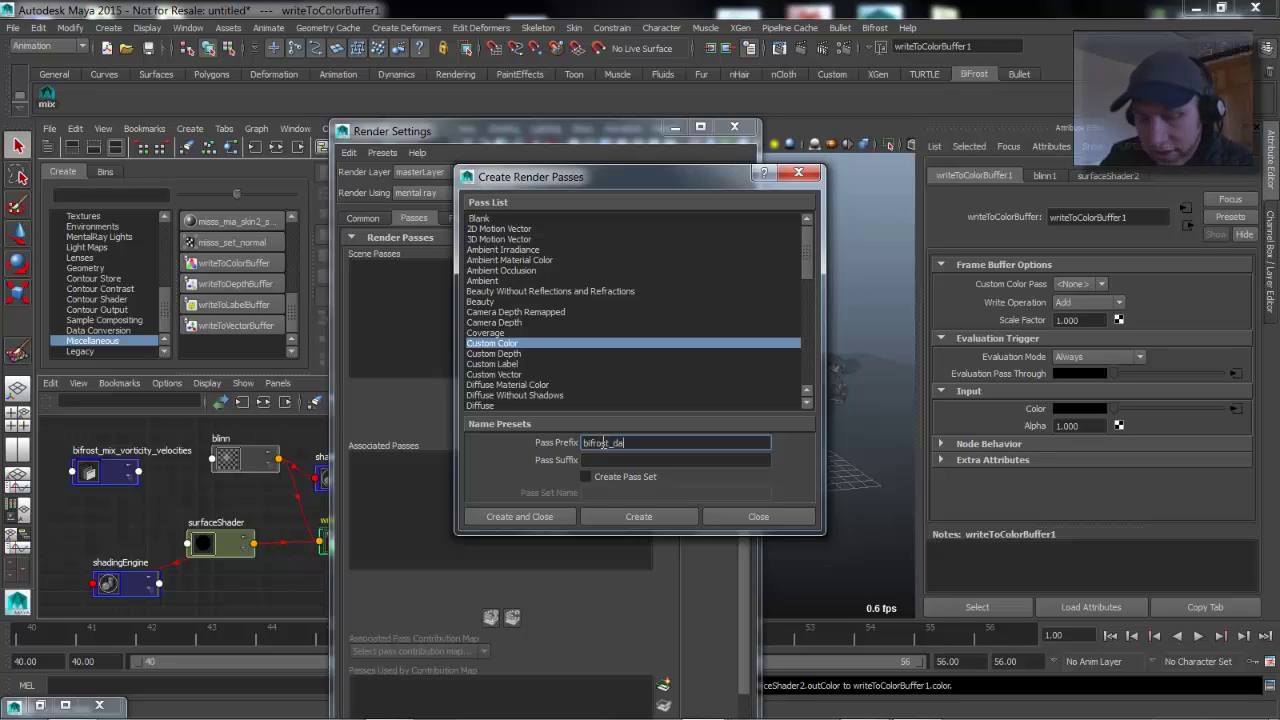
click(524, 516)
click(489, 426)
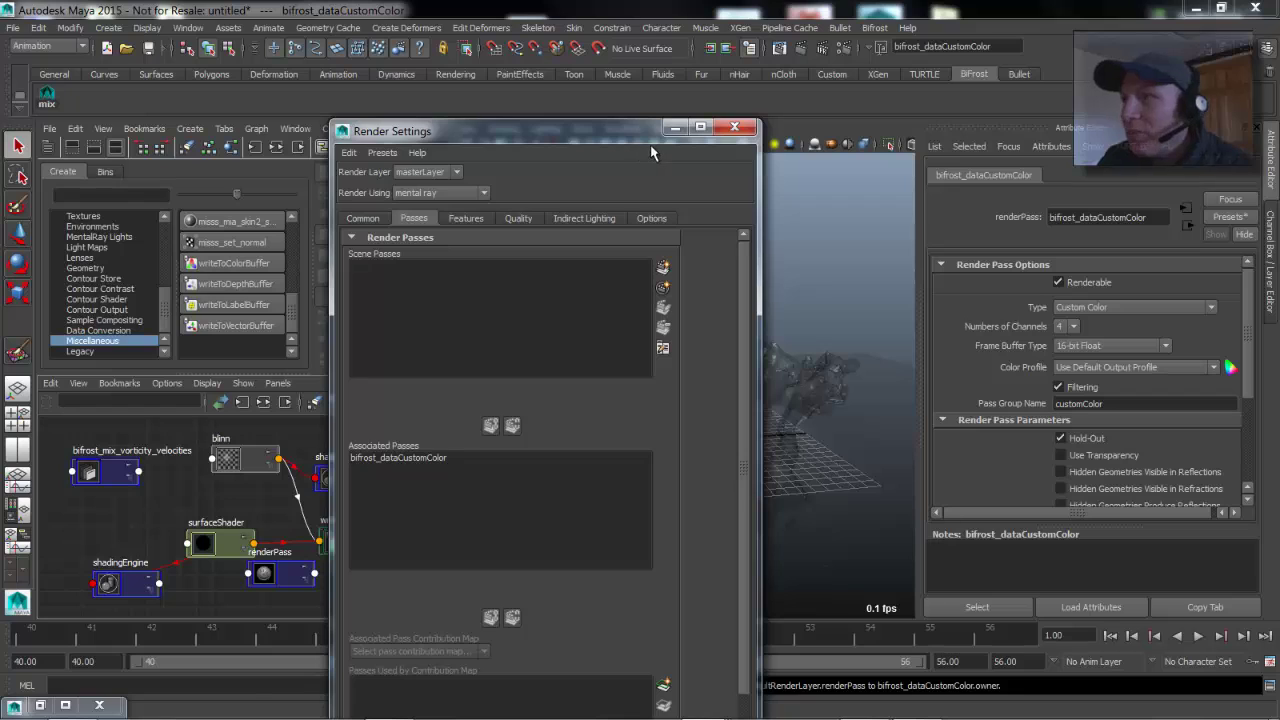
click(674, 127)
Move the render pass node below writeToColorBuffer and set writeToColorBuffer1's Custom Color Pass to bifrost_dataCustomColor.
drag(282, 575, 337, 577)
drag(204, 549, 210, 550)
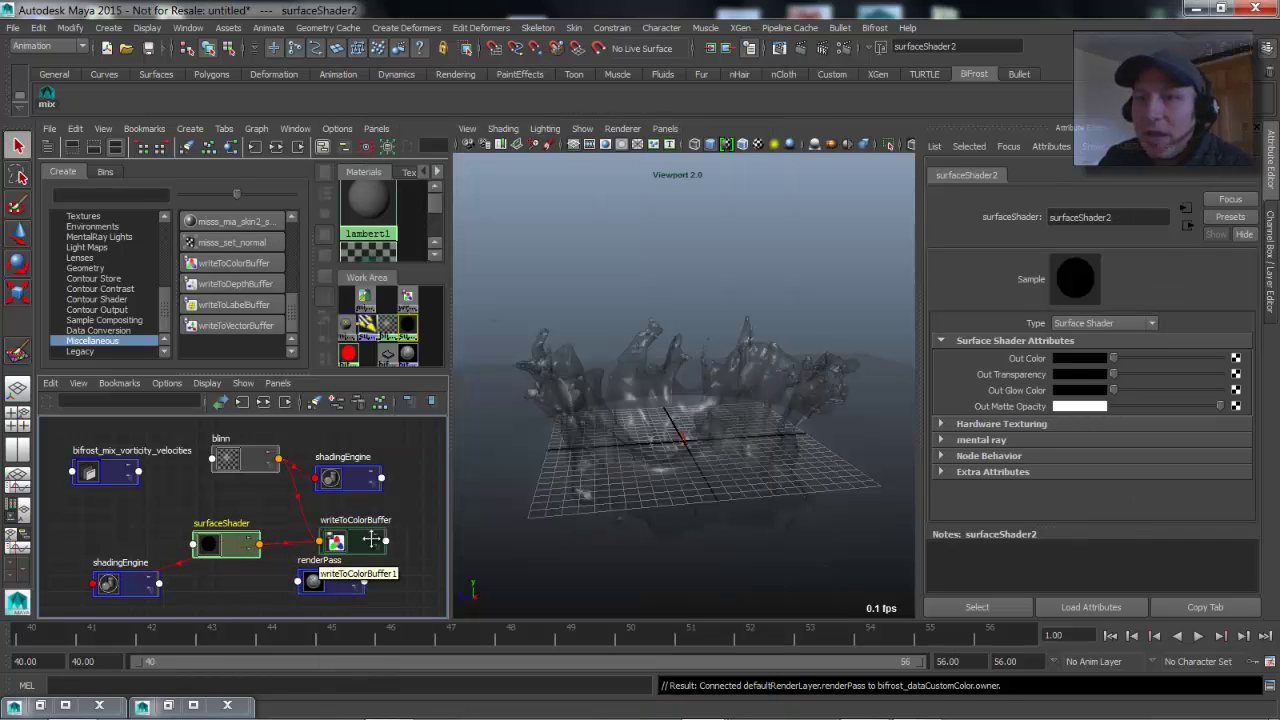
click(368, 539)
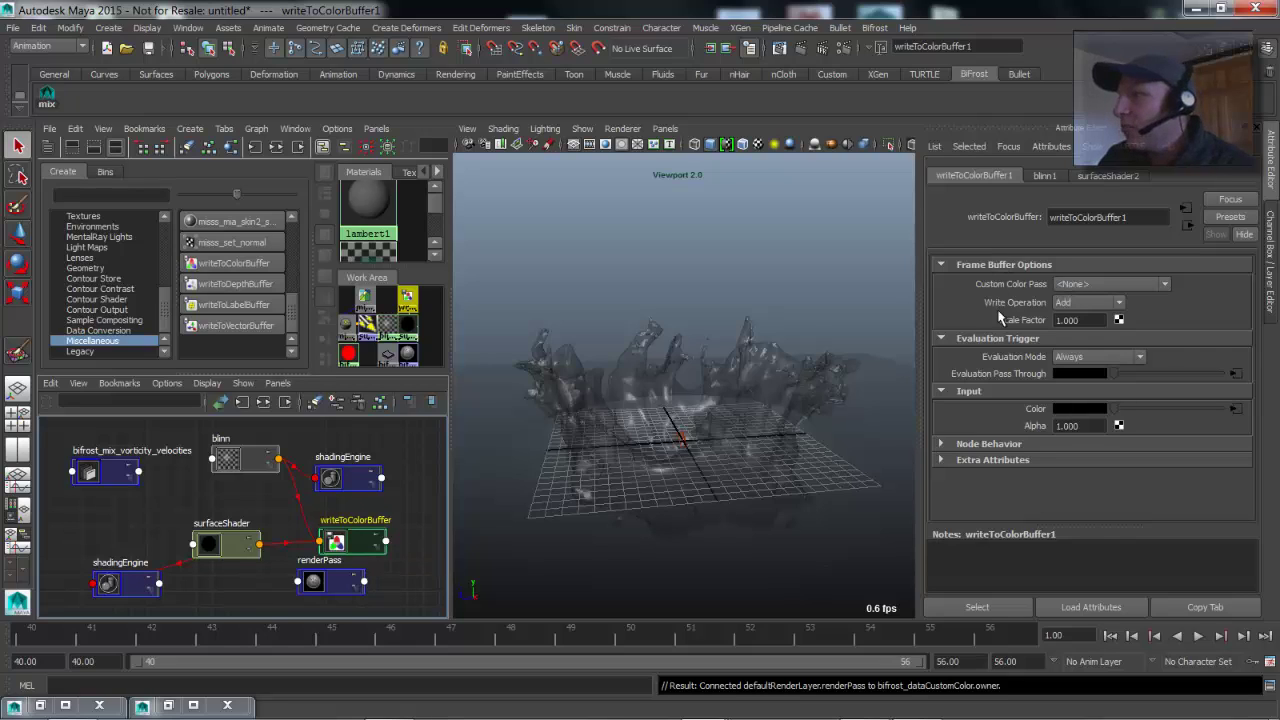
click(1112, 284)
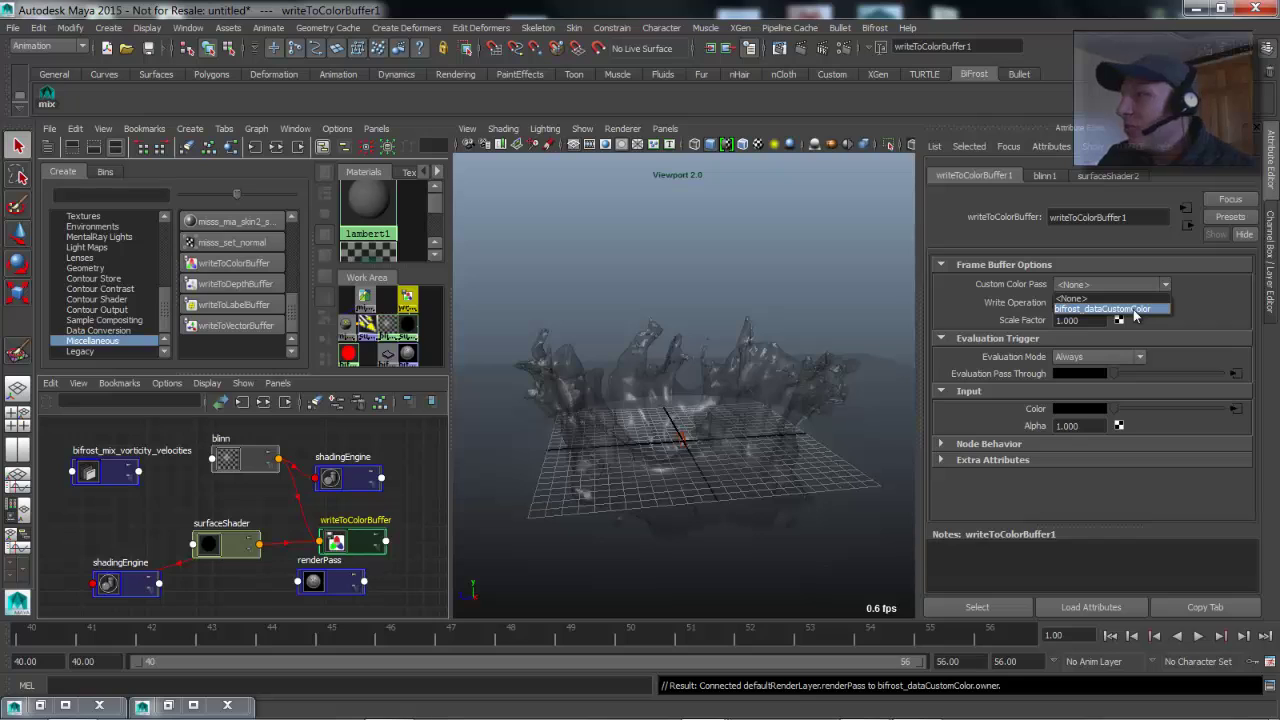
click(1137, 310)
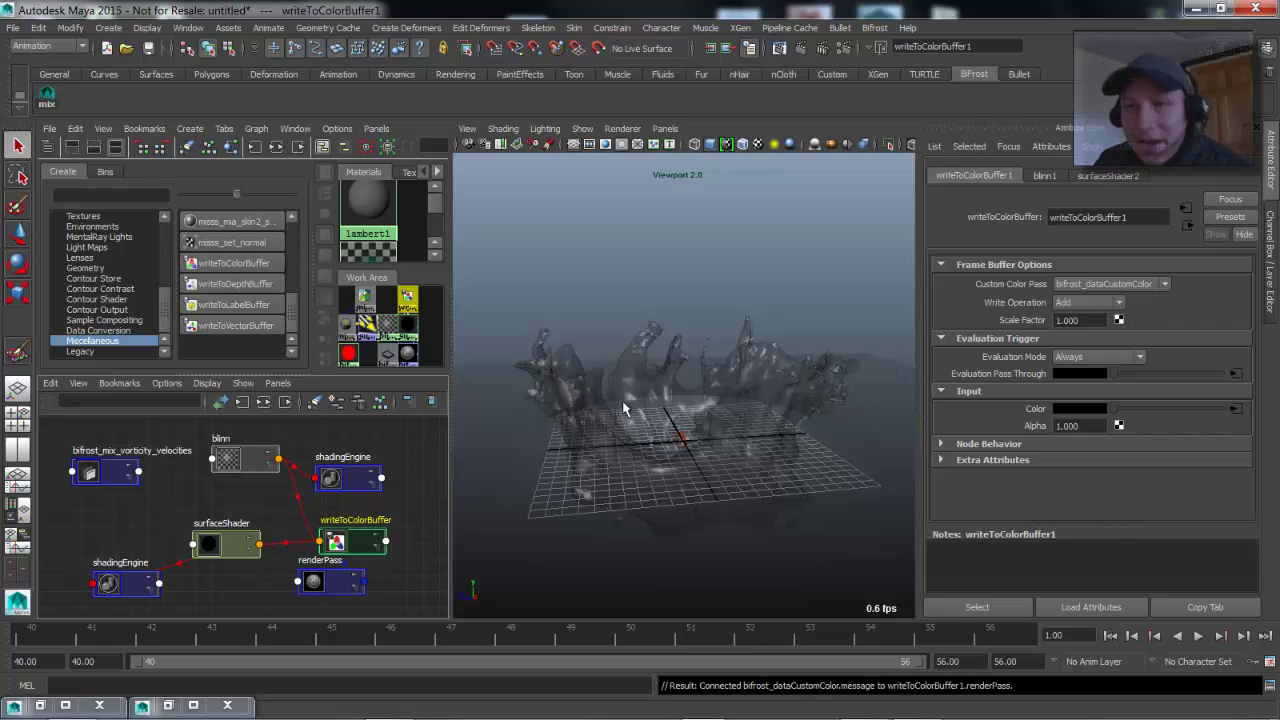
Rearrange the graph with both shading engines clear of their shaders and free space between the vorticity mix node and the surface shader.
drag(355, 531, 352, 521)
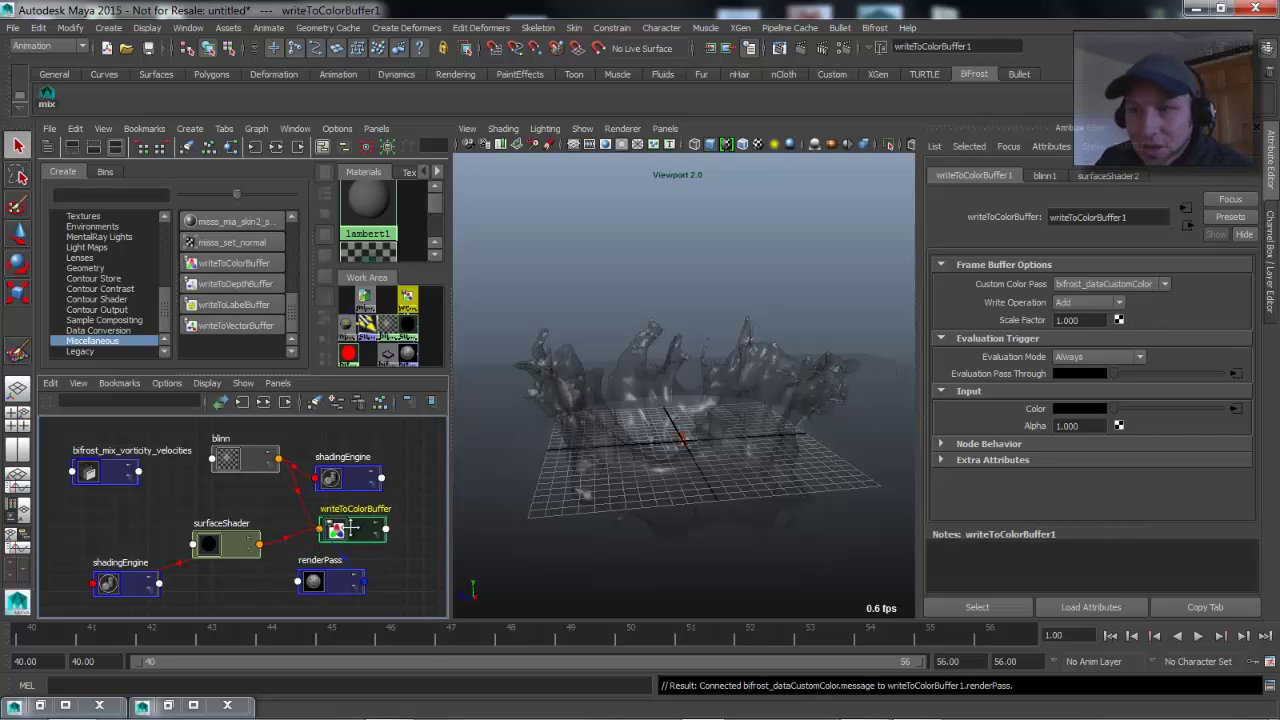
click(351, 451)
drag(331, 477, 360, 444)
click(215, 545)
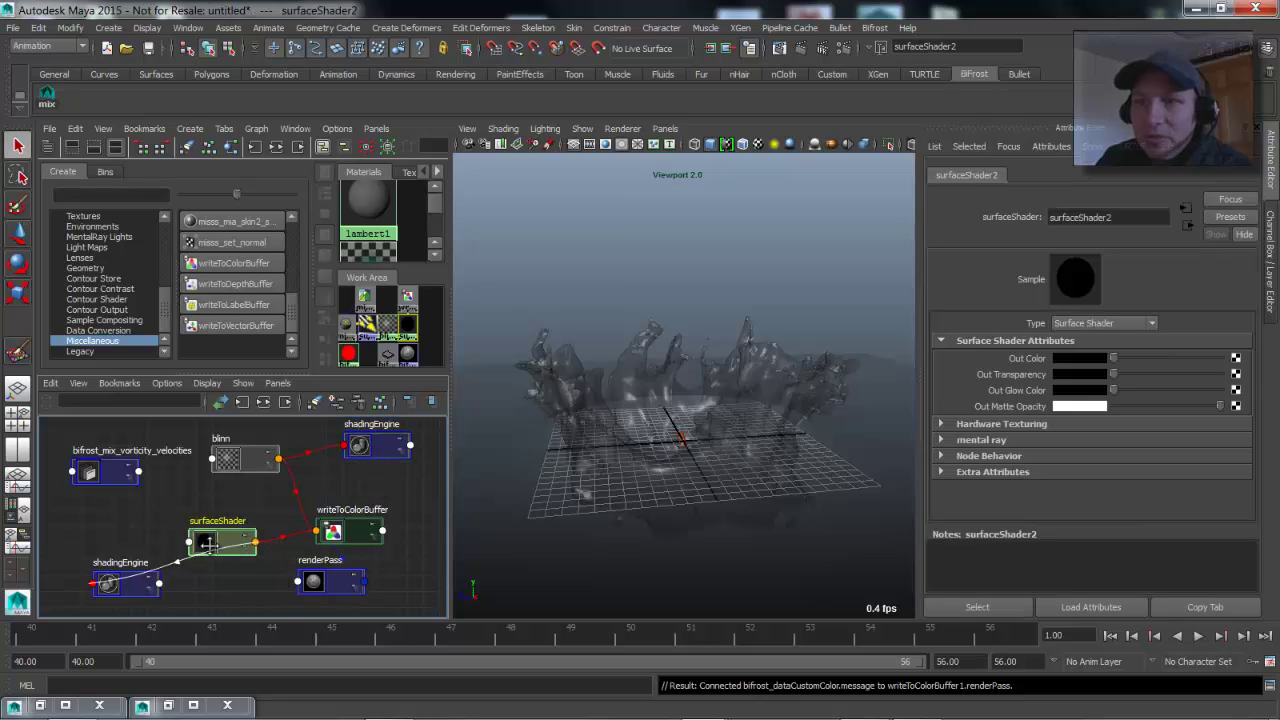
drag(215, 545, 201, 523)
drag(114, 580, 195, 584)
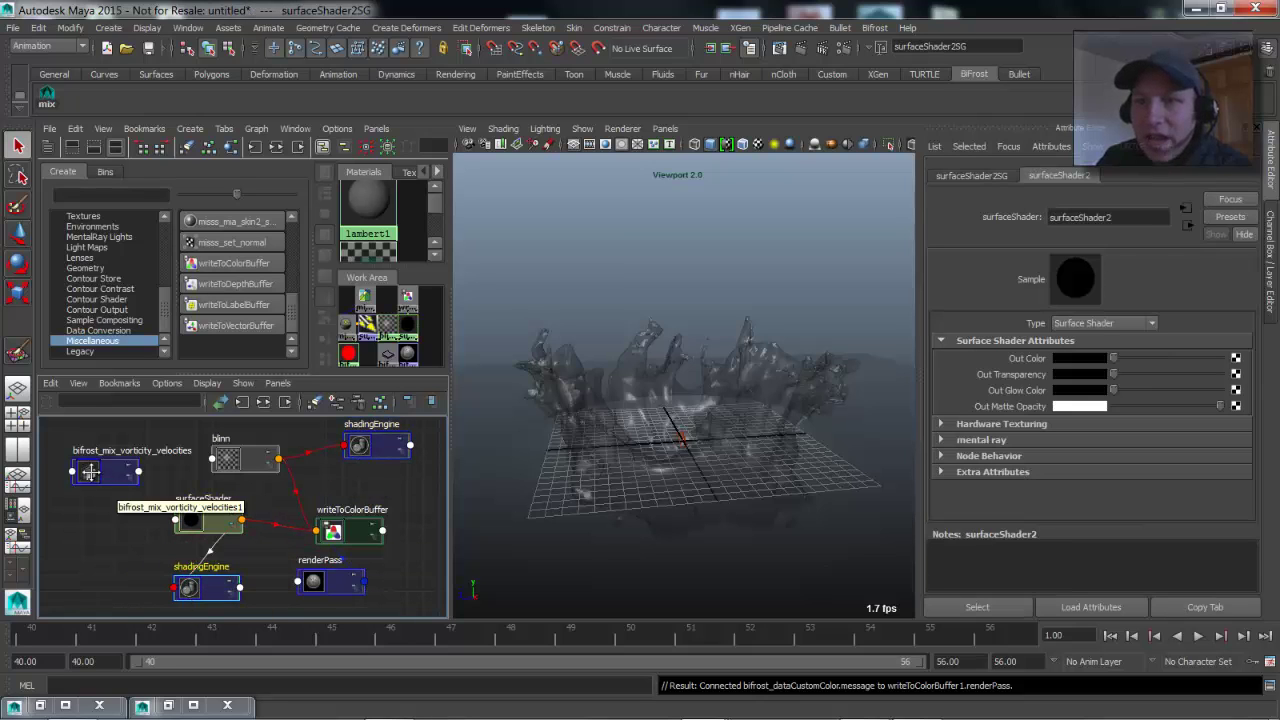
drag(112, 473, 77, 471)
drag(216, 516, 194, 515)
alt+middle_drag(155, 566, 252, 568)
drag(177, 487, 130, 502)
click(286, 512)
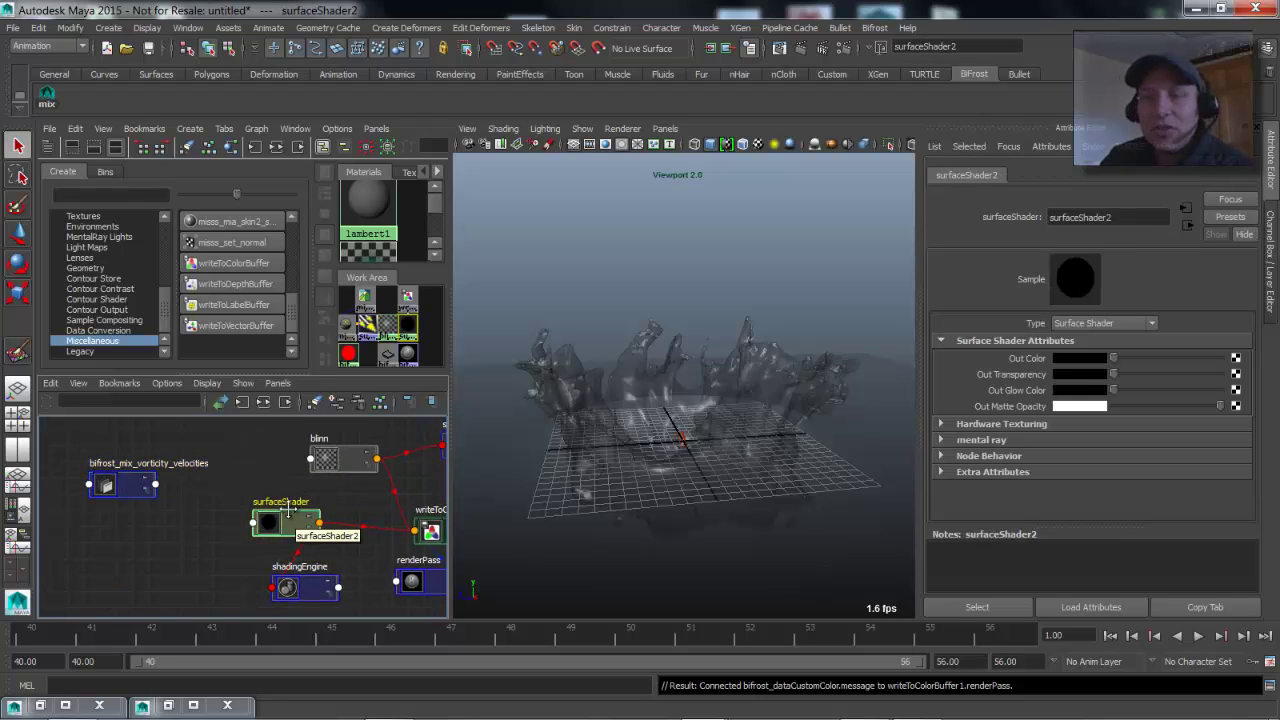
click(112, 481)
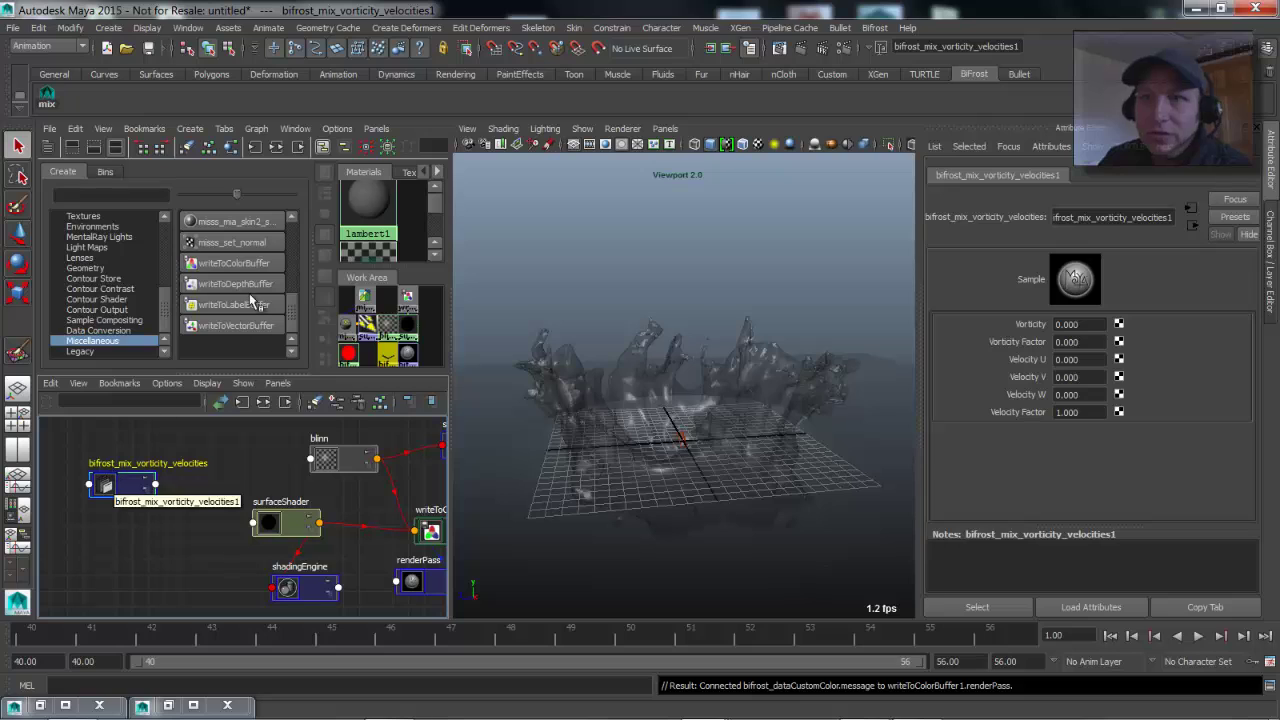
Create a Remap Value utility node and place it beside the bifrost_mix_vorticity_velocities node in the graph.
drag(165, 316, 160, 276)
click(80, 257)
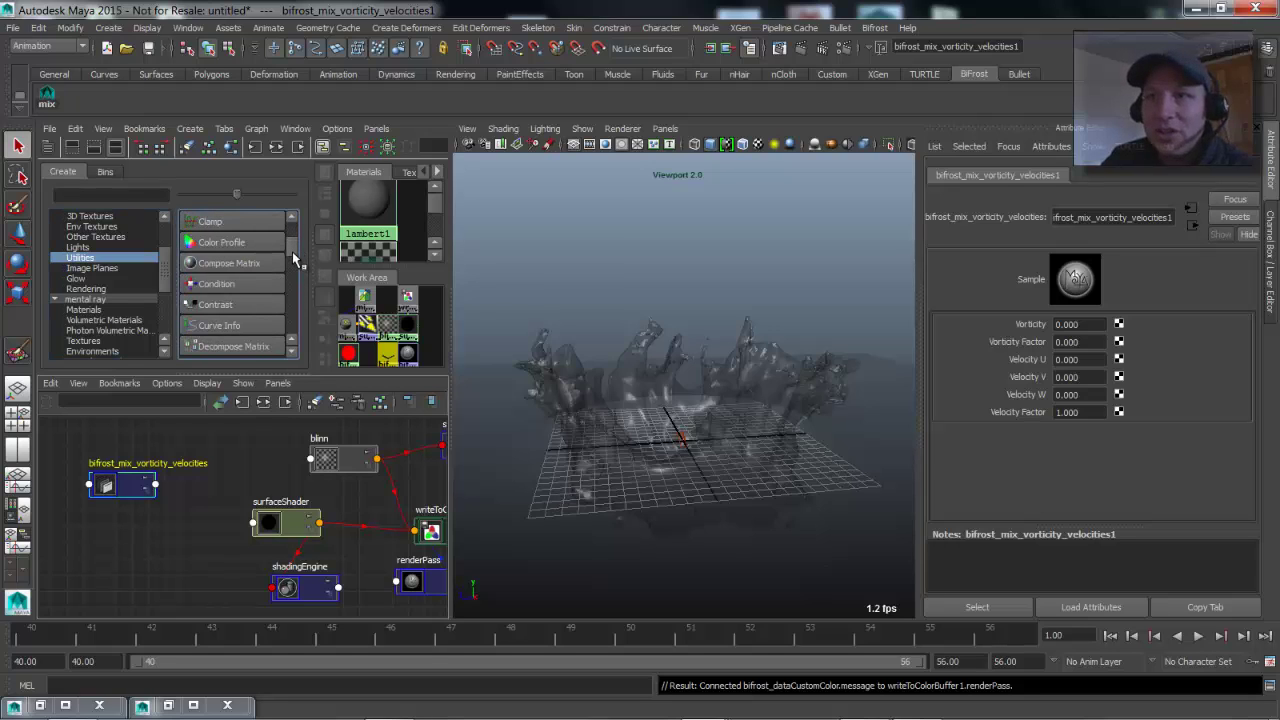
drag(292, 251, 296, 270)
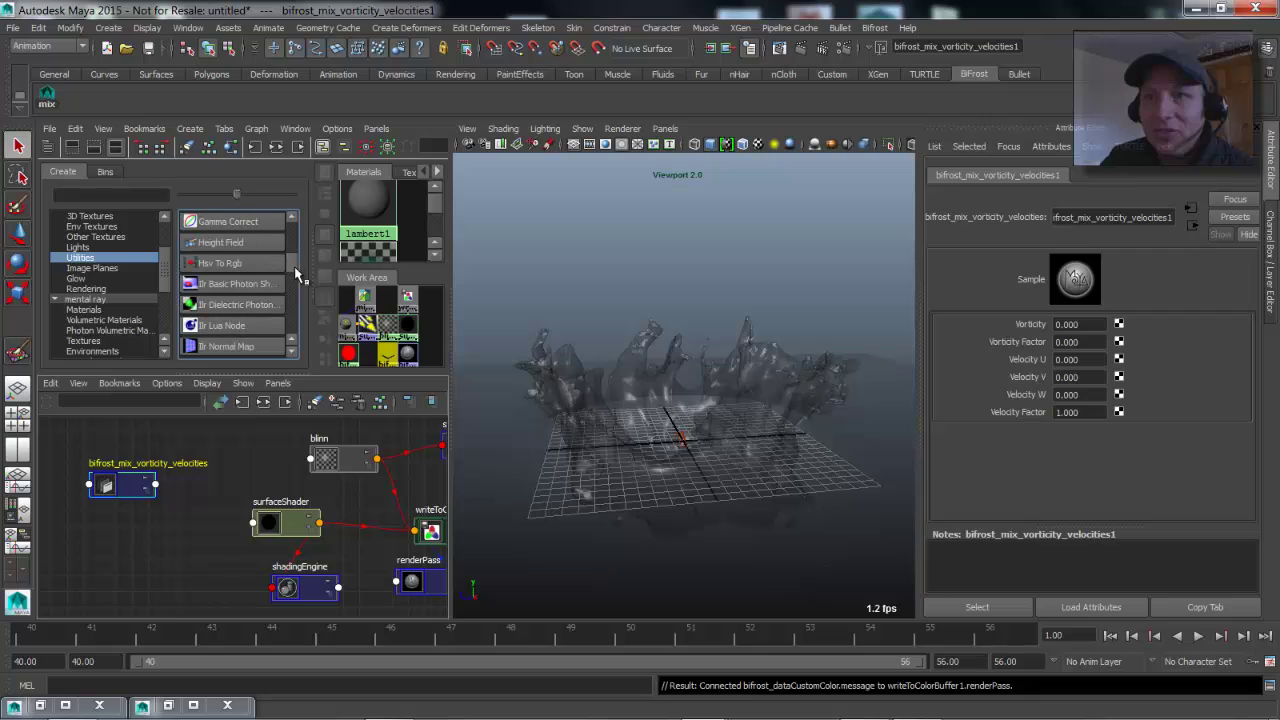
scroll(245, 285, down, 5)
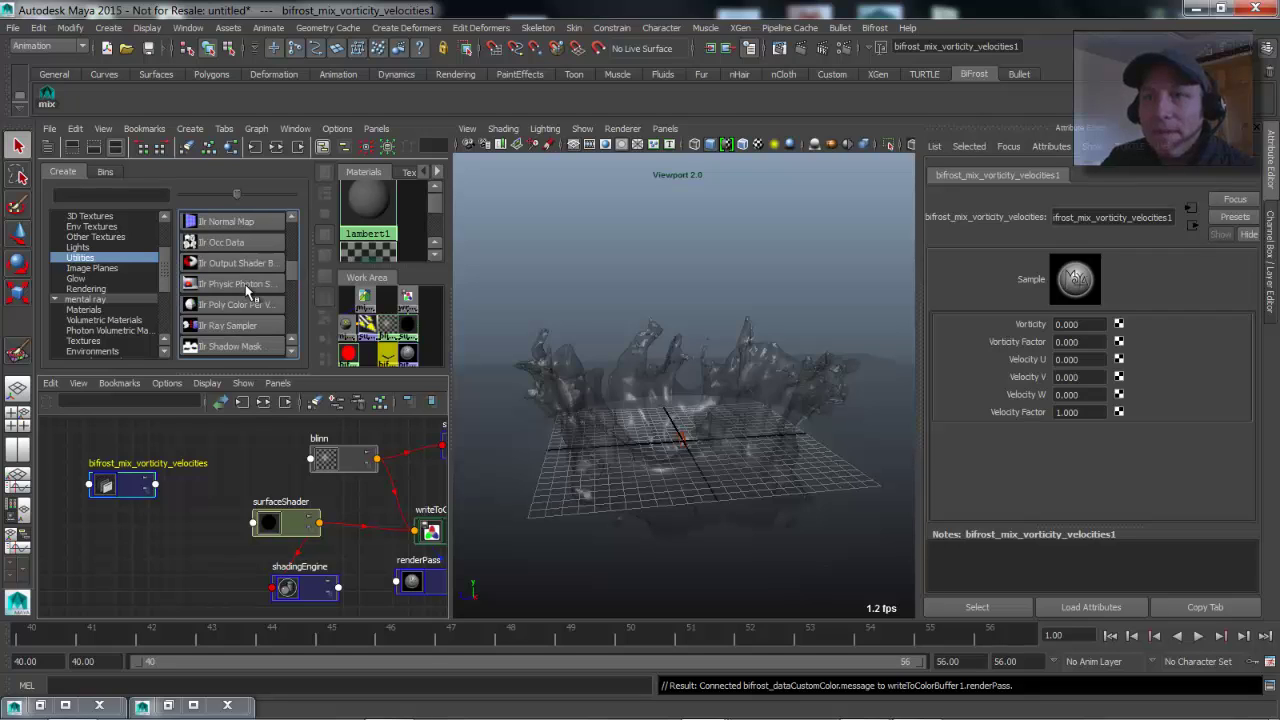
scroll(245, 285, down, 5)
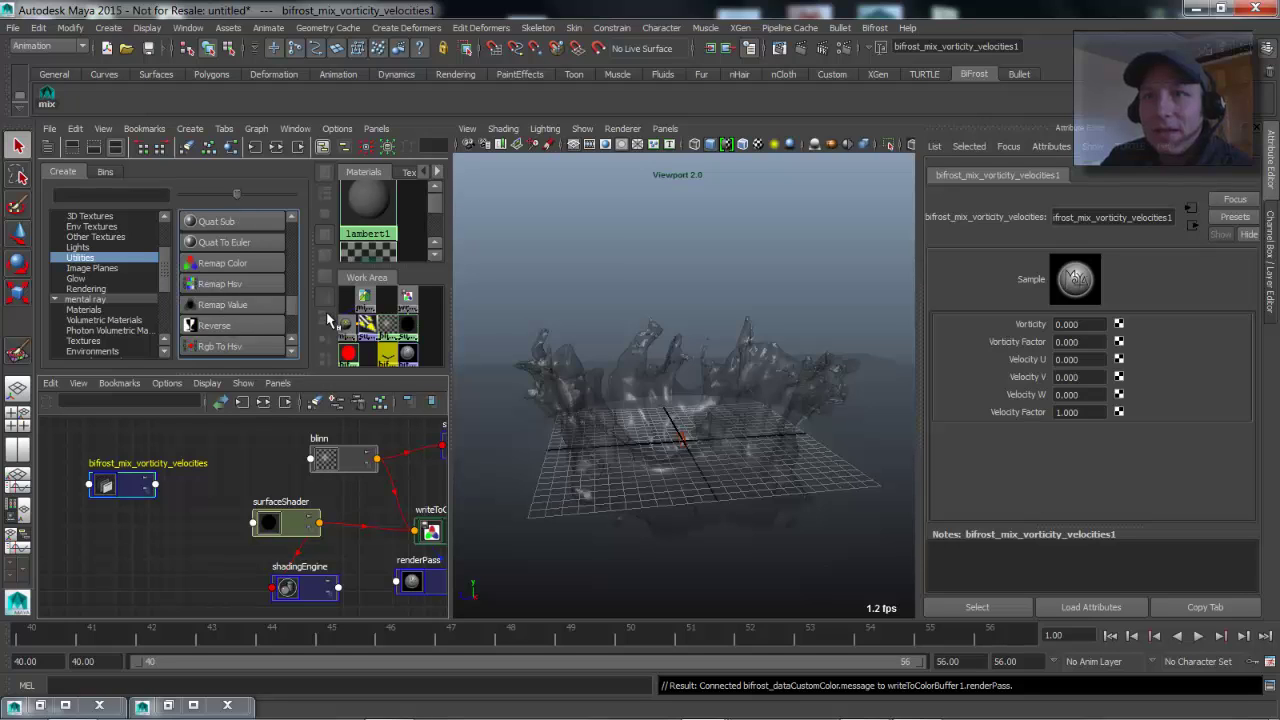
click(215, 305)
drag(277, 559, 234, 477)
drag(135, 482, 117, 460)
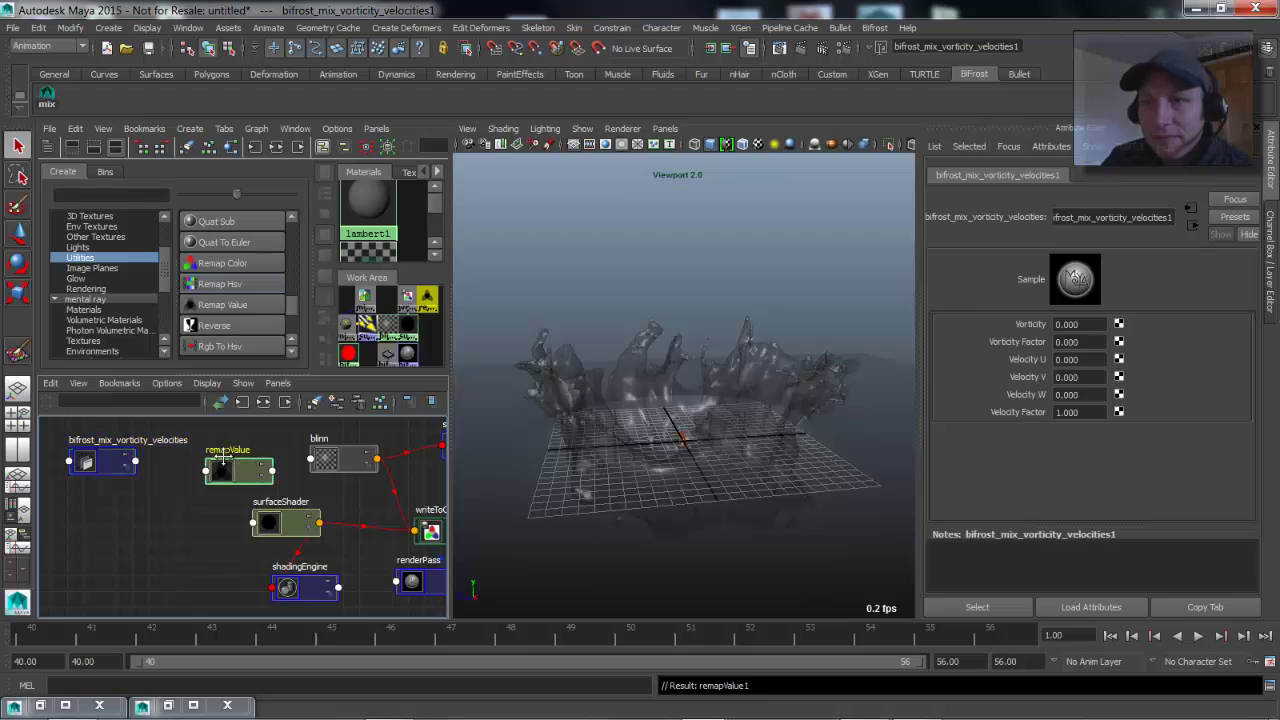
drag(240, 470, 207, 465)
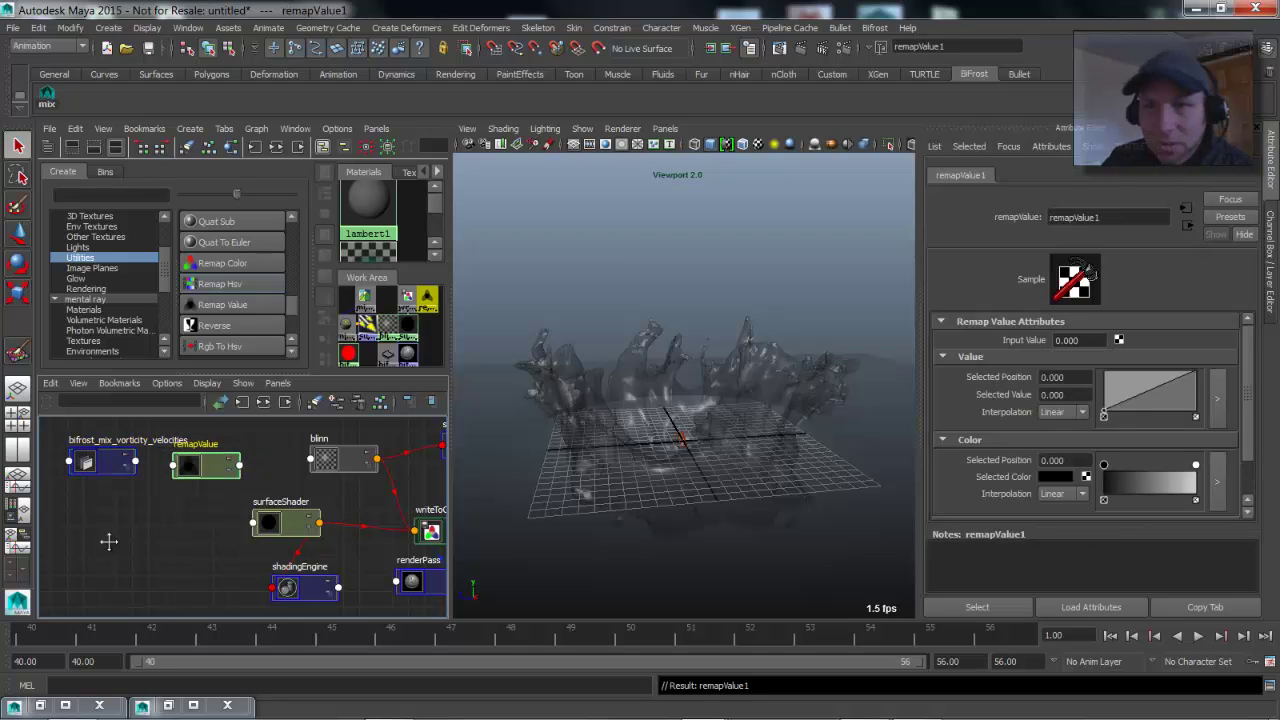
Show all attributes on both nodes and connect the vorticity mix's Out Value to remapValue1's Input Value.
scroll(105, 541, up, 2)
click(106, 466)
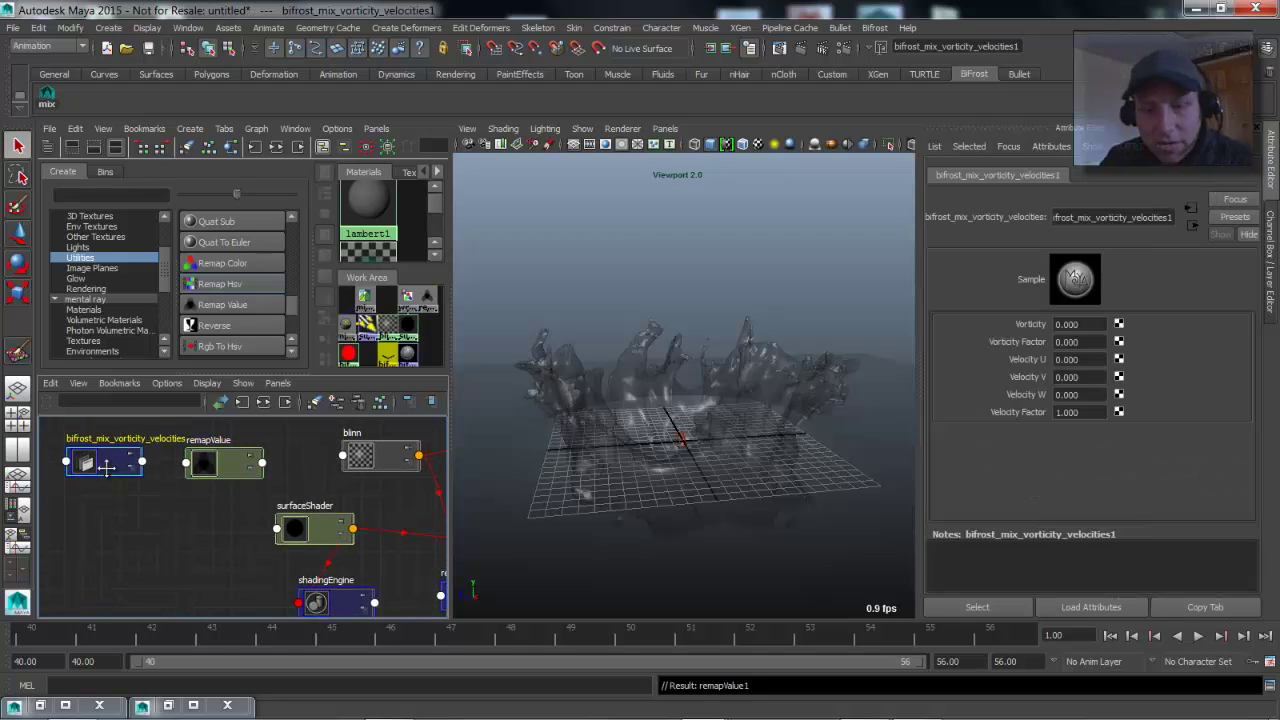
key(3)
alt+middle_drag(177, 551, 195, 580)
scroll(191, 543, up, 3)
click(240, 485)
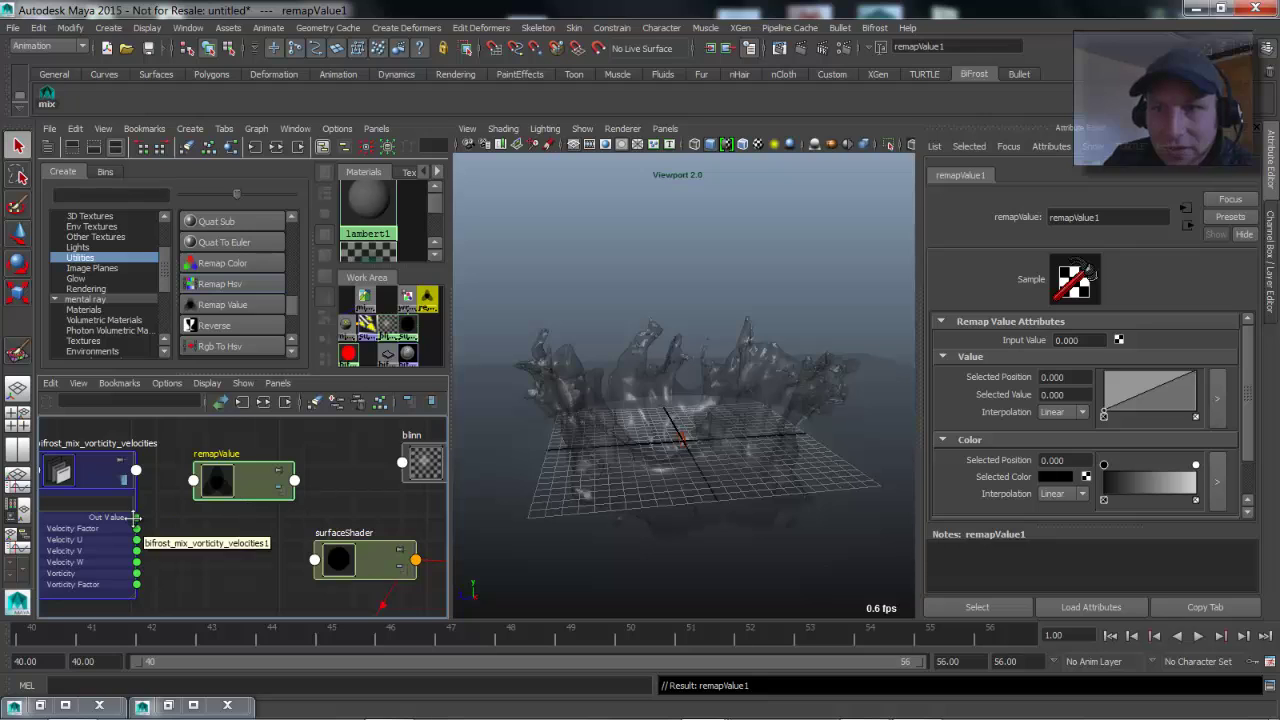
key(3)
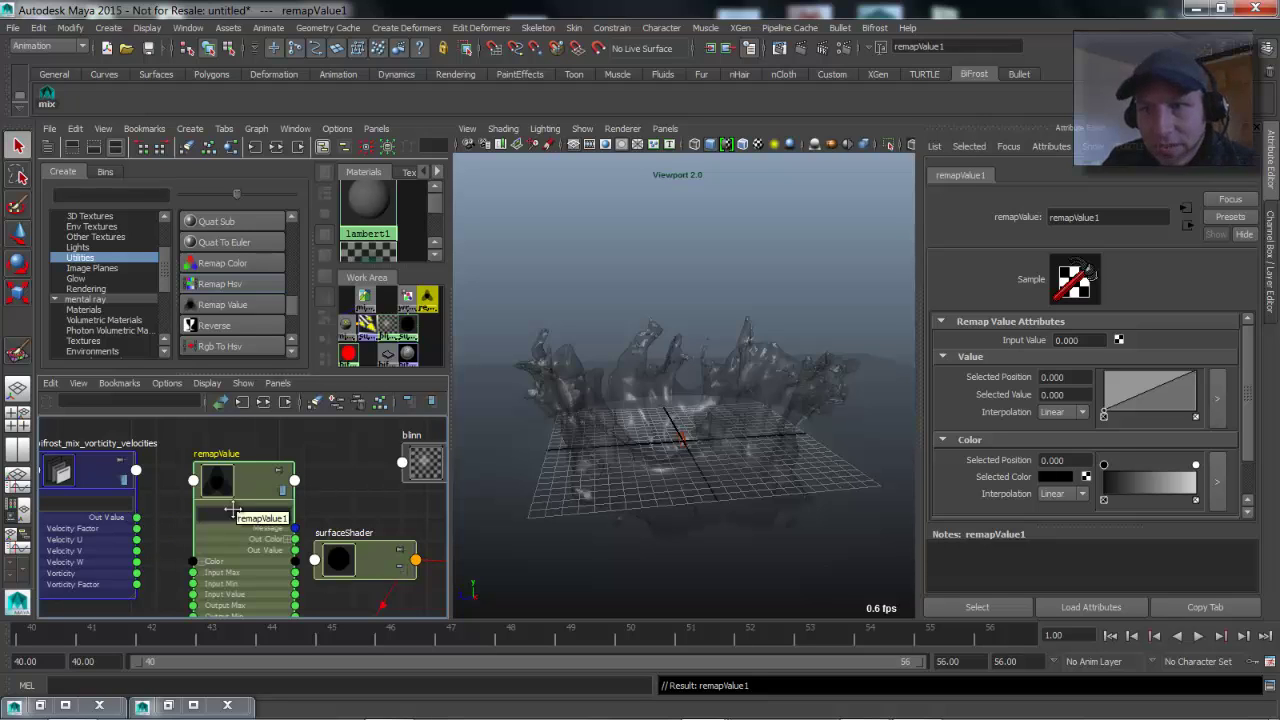
alt+middle_drag(197, 598, 181, 545)
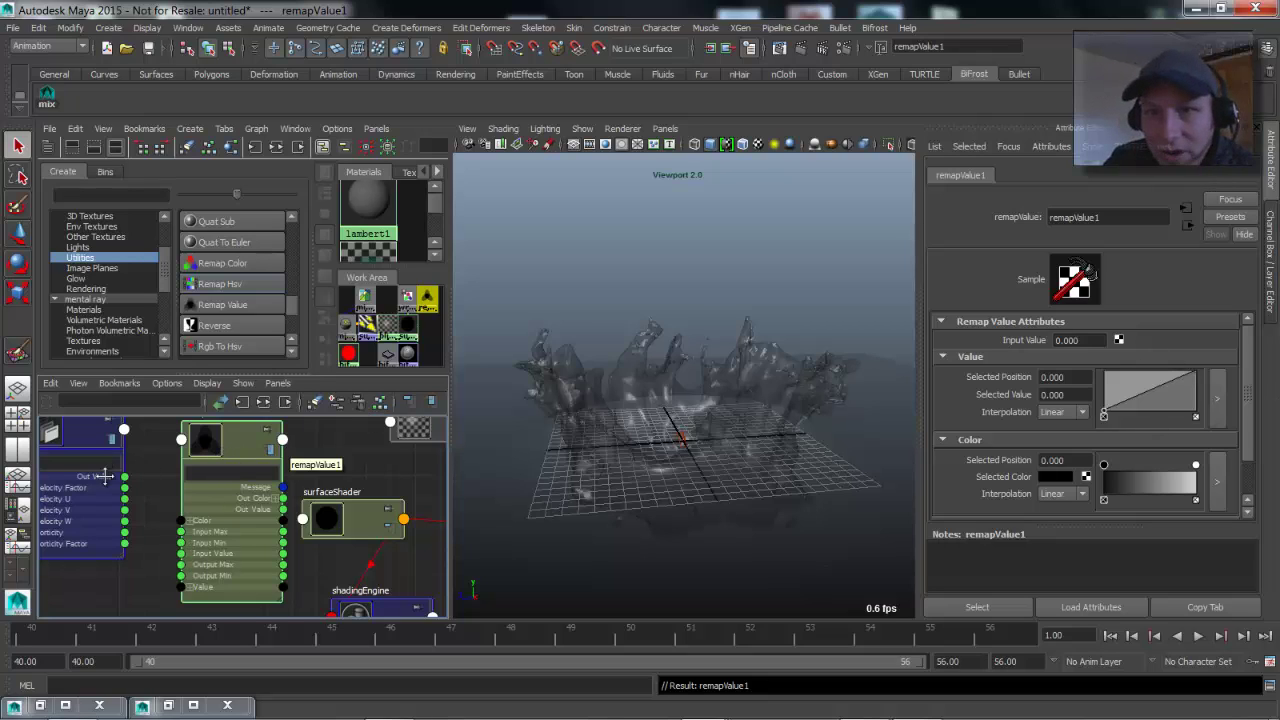
drag(149, 502, 181, 553)
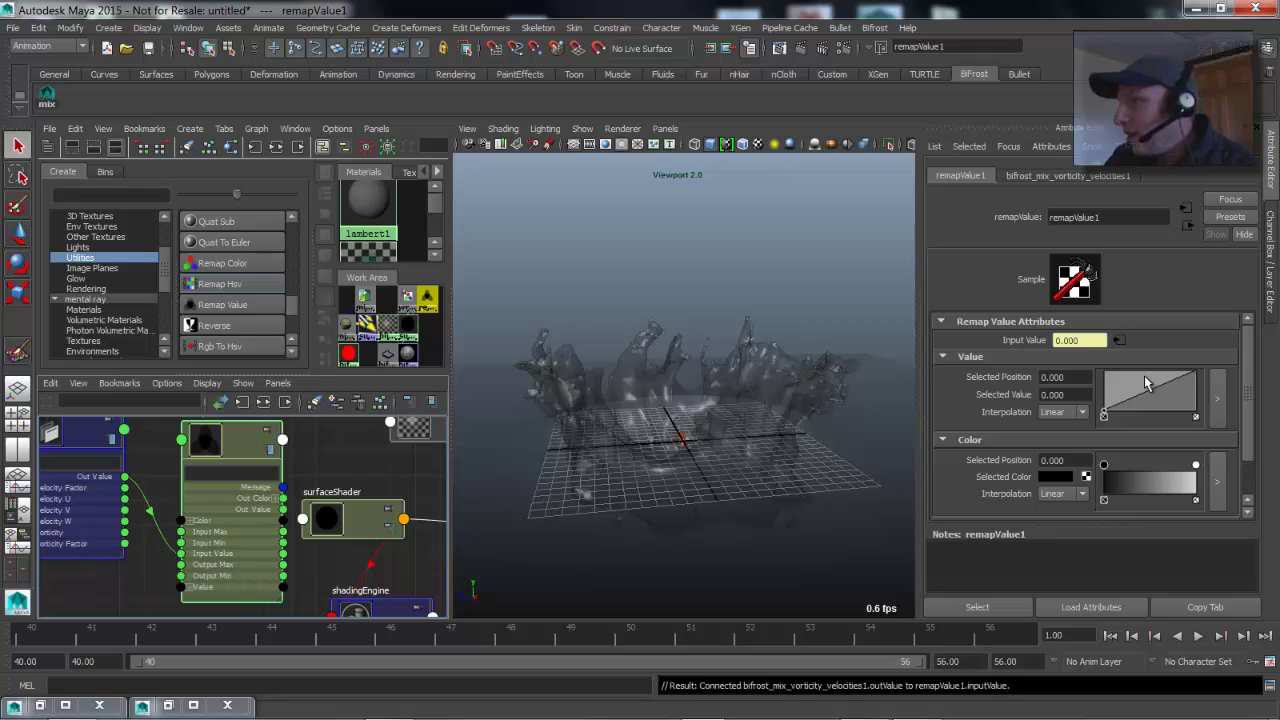
Set remapValue1's Input Max to 50 in its input and output ranges.
click(1246, 500)
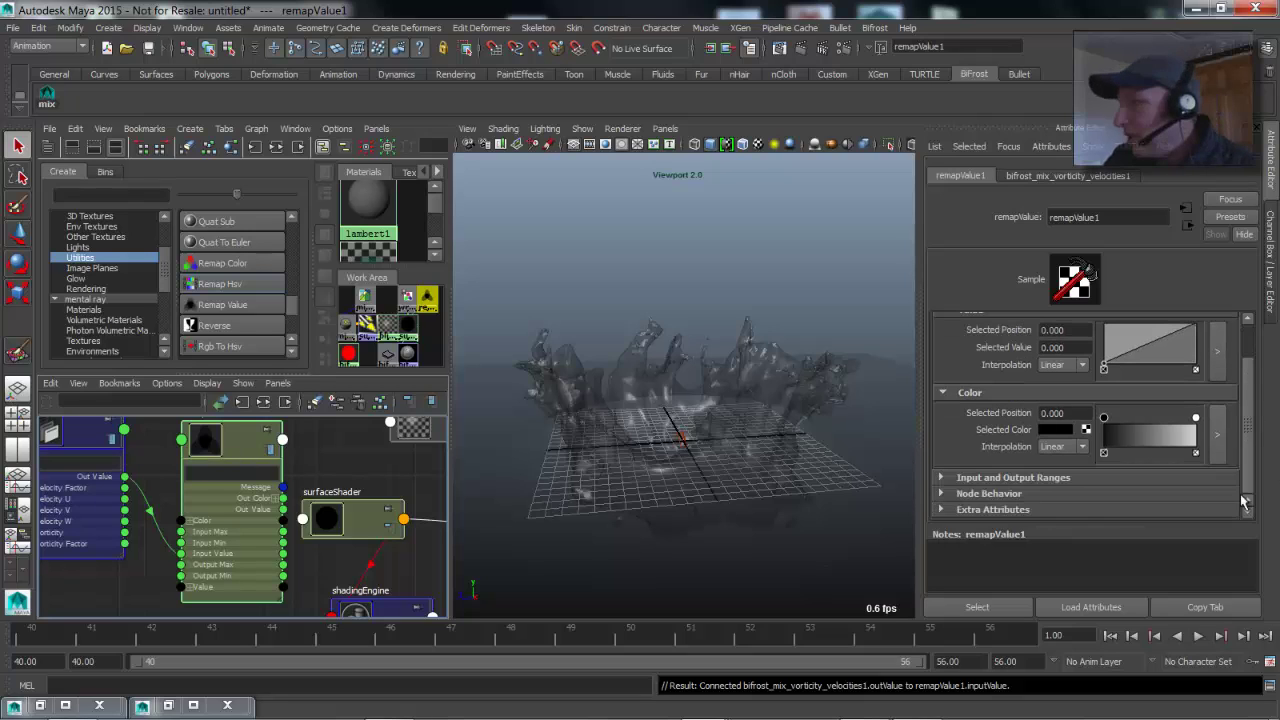
click(937, 480)
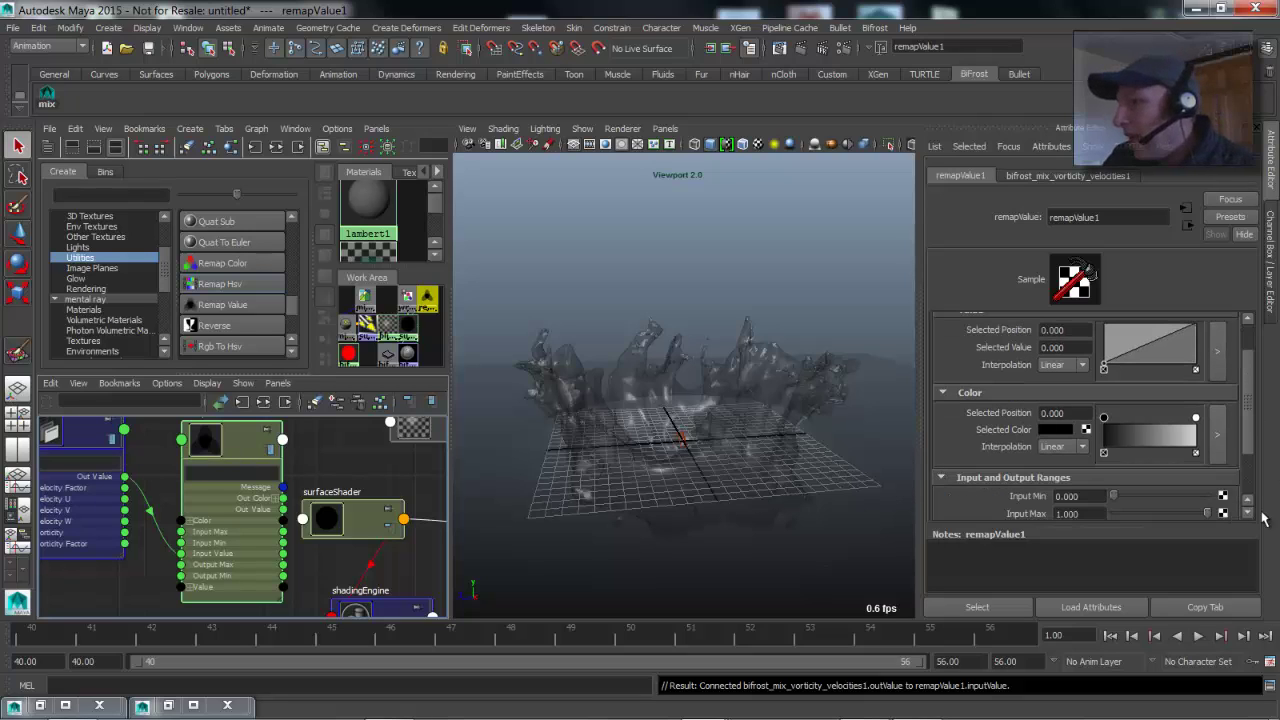
scroll(1049, 473, down, 2)
click(1070, 450)
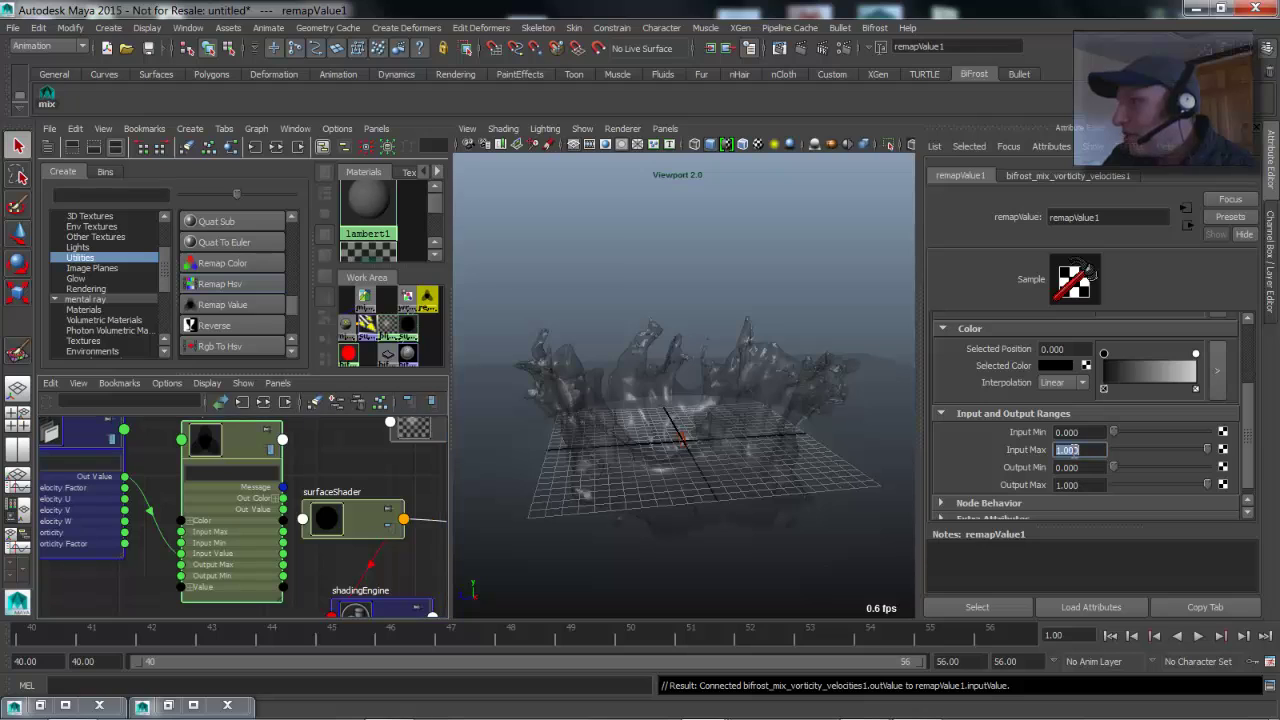
text(50)
key(Return)
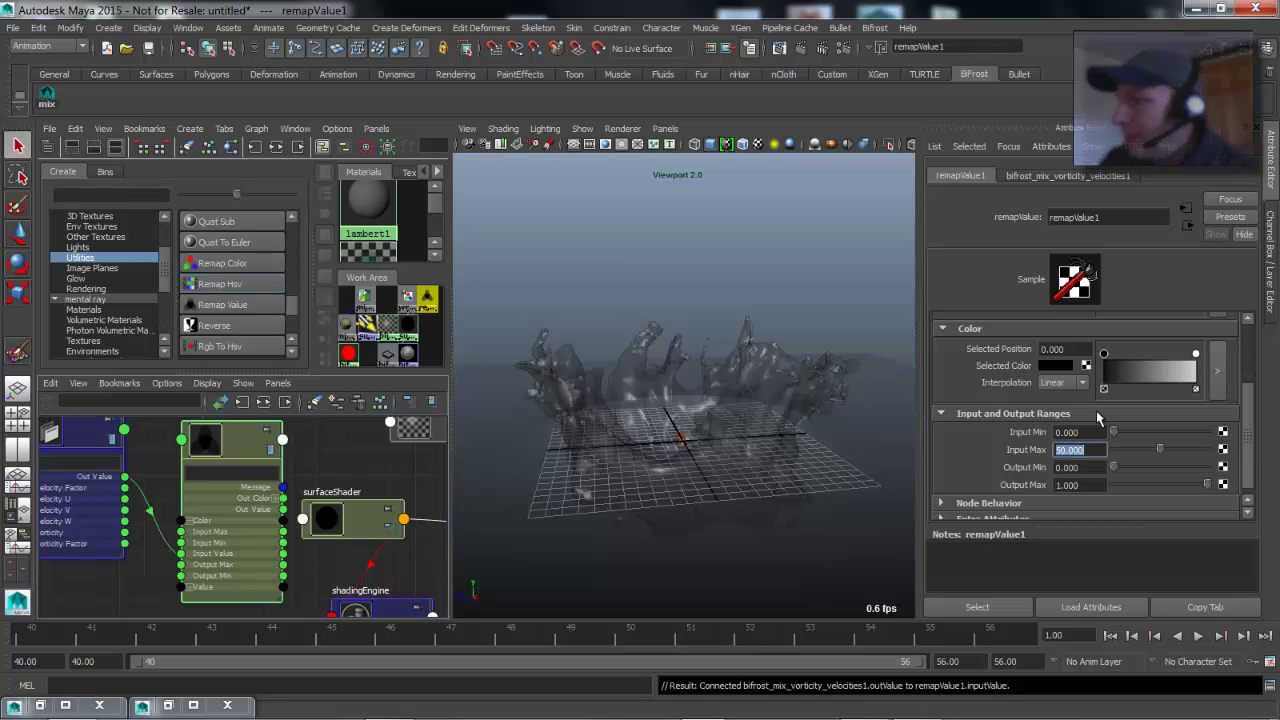
alt+middle_drag(571, 374, 579, 389)
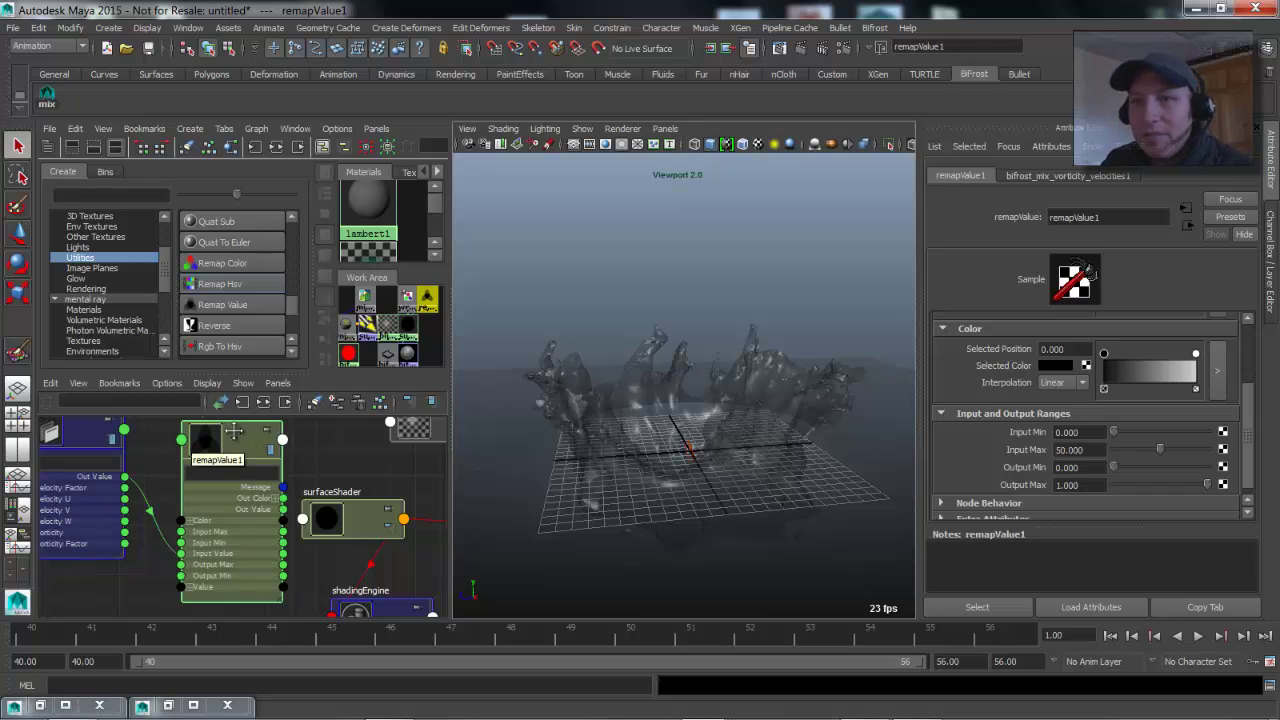
Connect remapValue1's Out Color to the Out Color of surfaceShader2.
scroll(200, 447, down, 3)
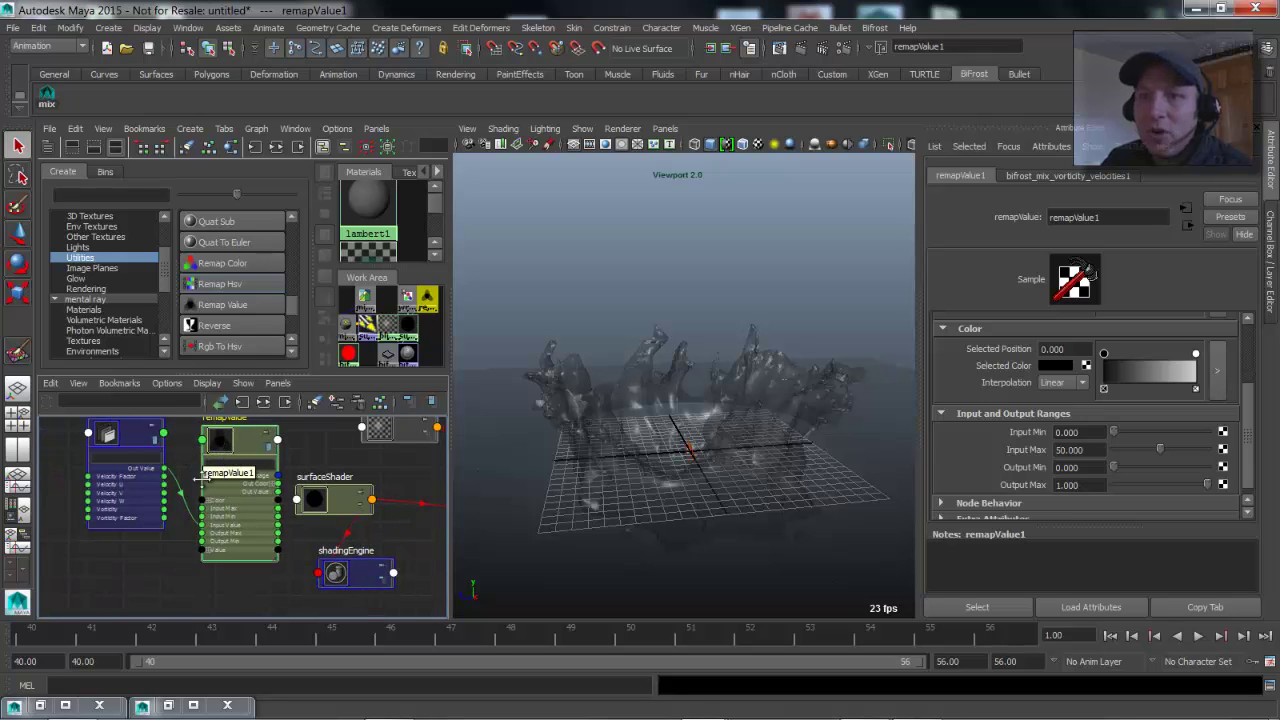
alt+middle_drag(330, 498, 258, 517)
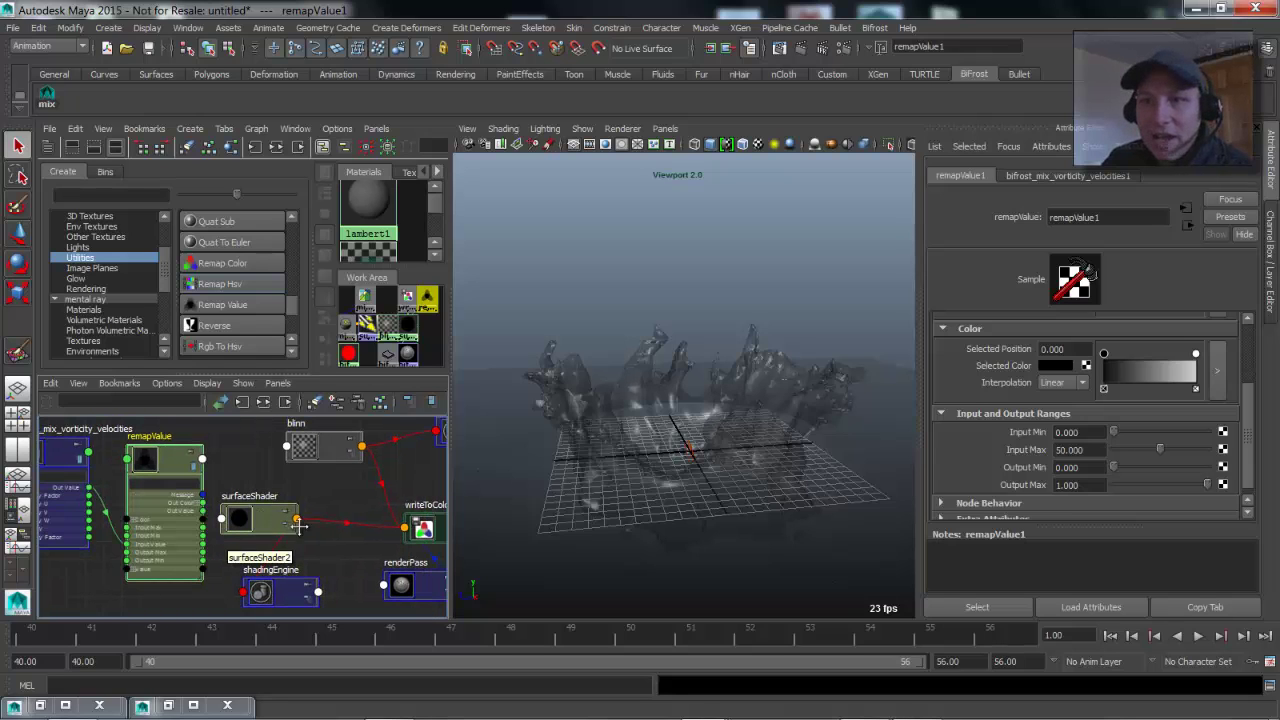
scroll(270, 515, up, 2)
click(284, 512)
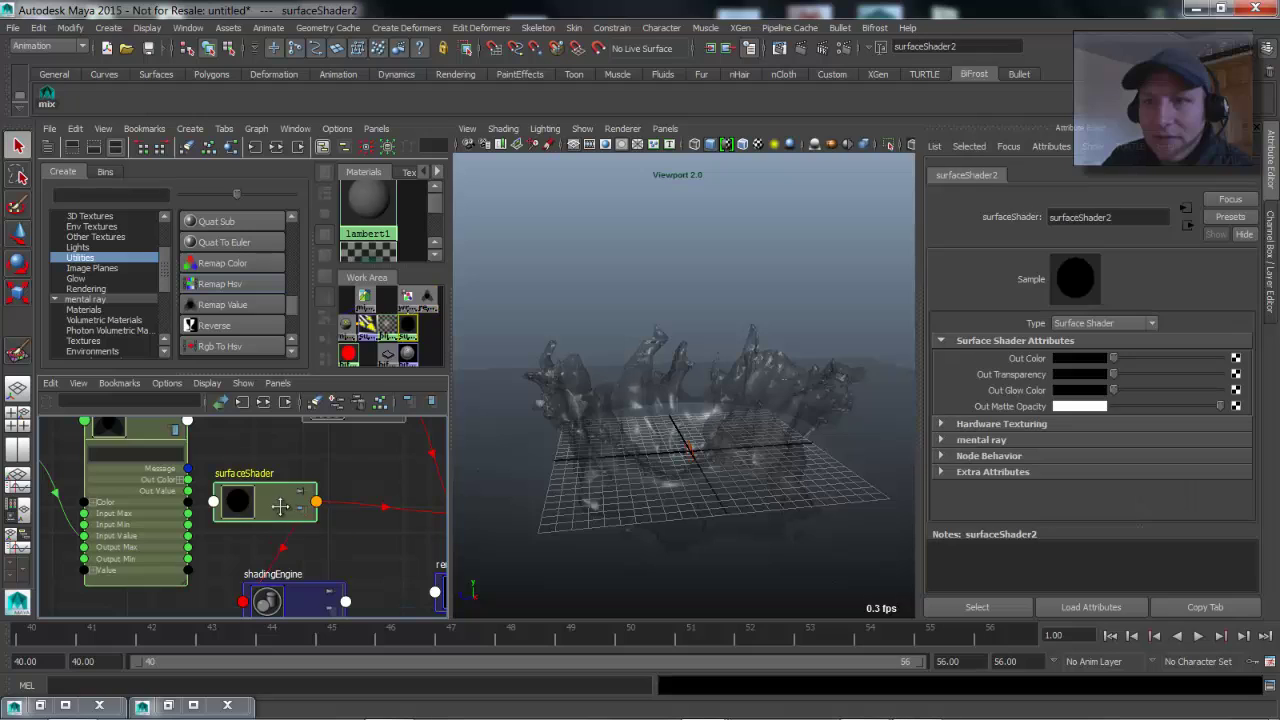
middle_drag(120, 422, 1000, 362)
alt+right_drag(296, 526, 233, 530)
mouse_move(207, 527)
alt+middle_down()
mouse_move(258, 533)
mouse_move(196, 528)
alt+middle_up()
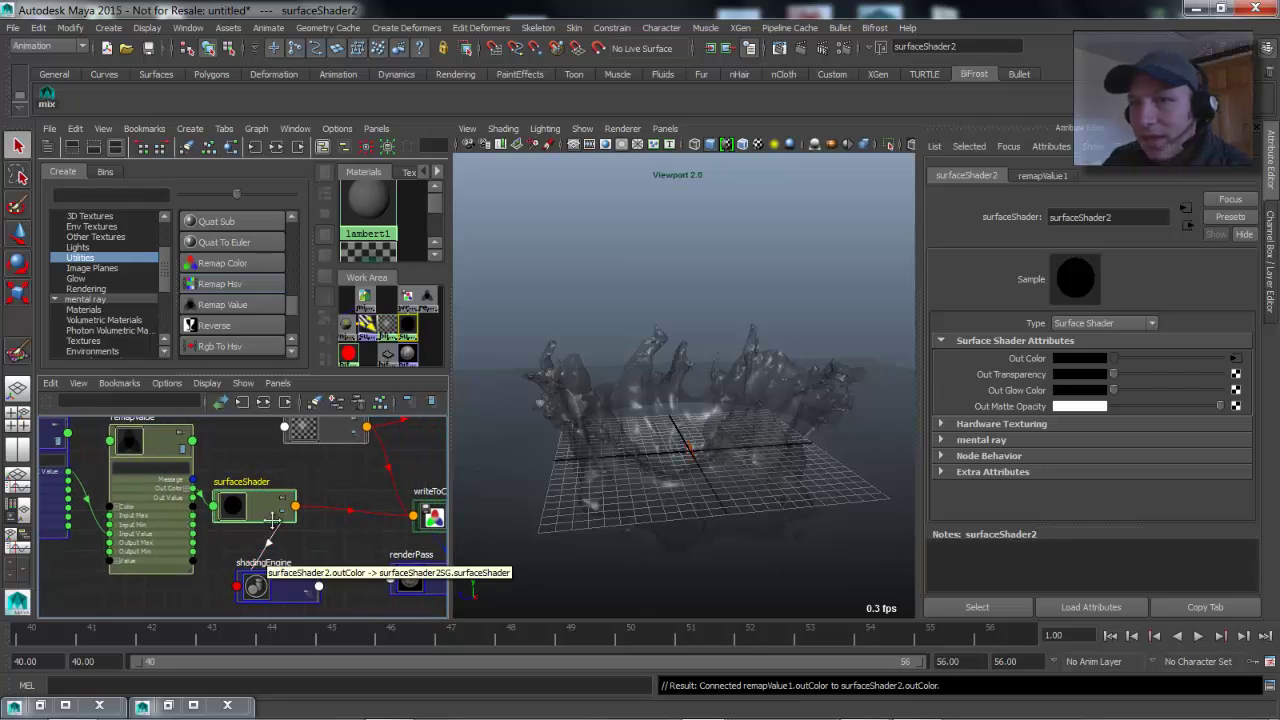
drag(258, 509, 259, 501)
Render the current perspective frame with mental ray and load its bifrost_dataCustomColor render pass.
alt+drag(668, 383, 642, 377)
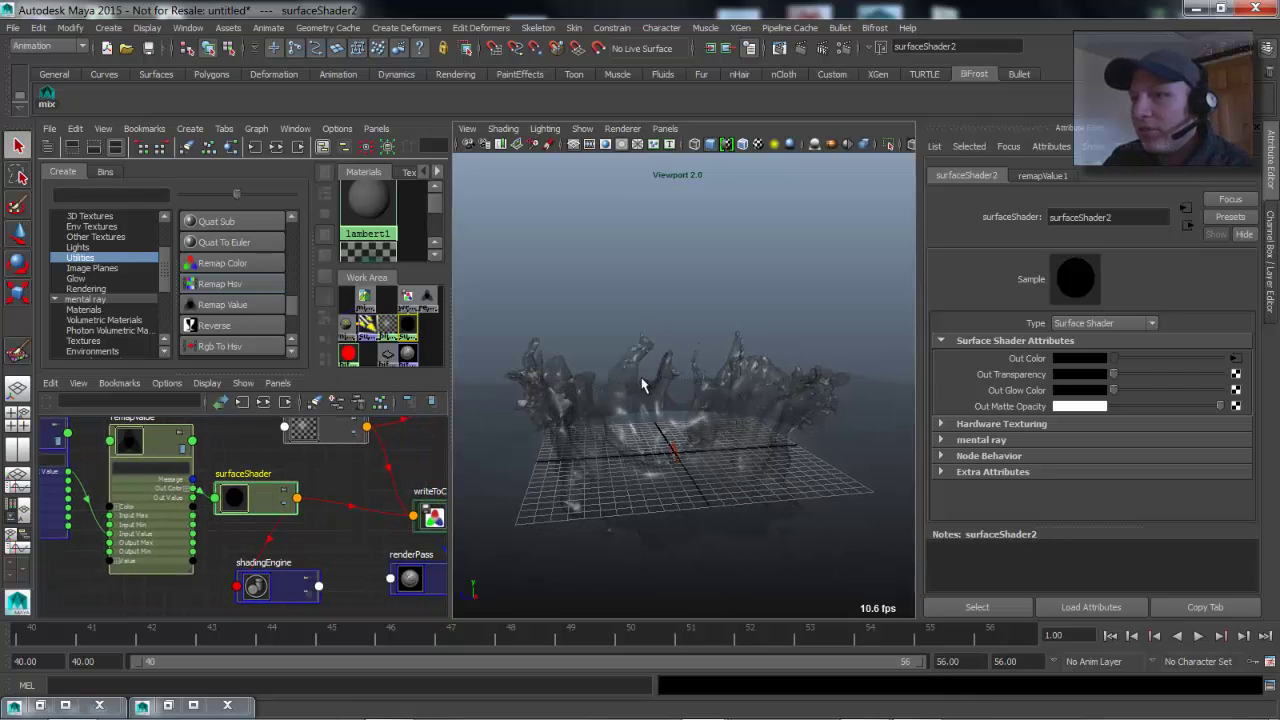
click(799, 50)
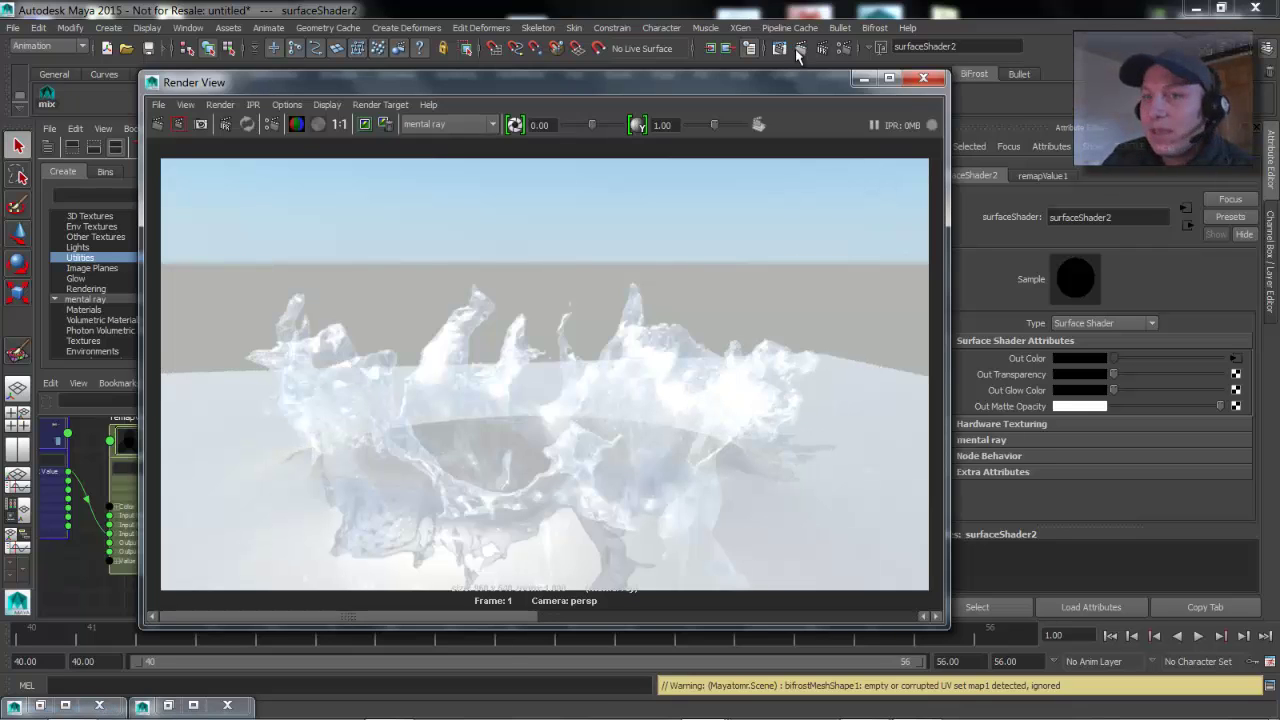
click(160, 106)
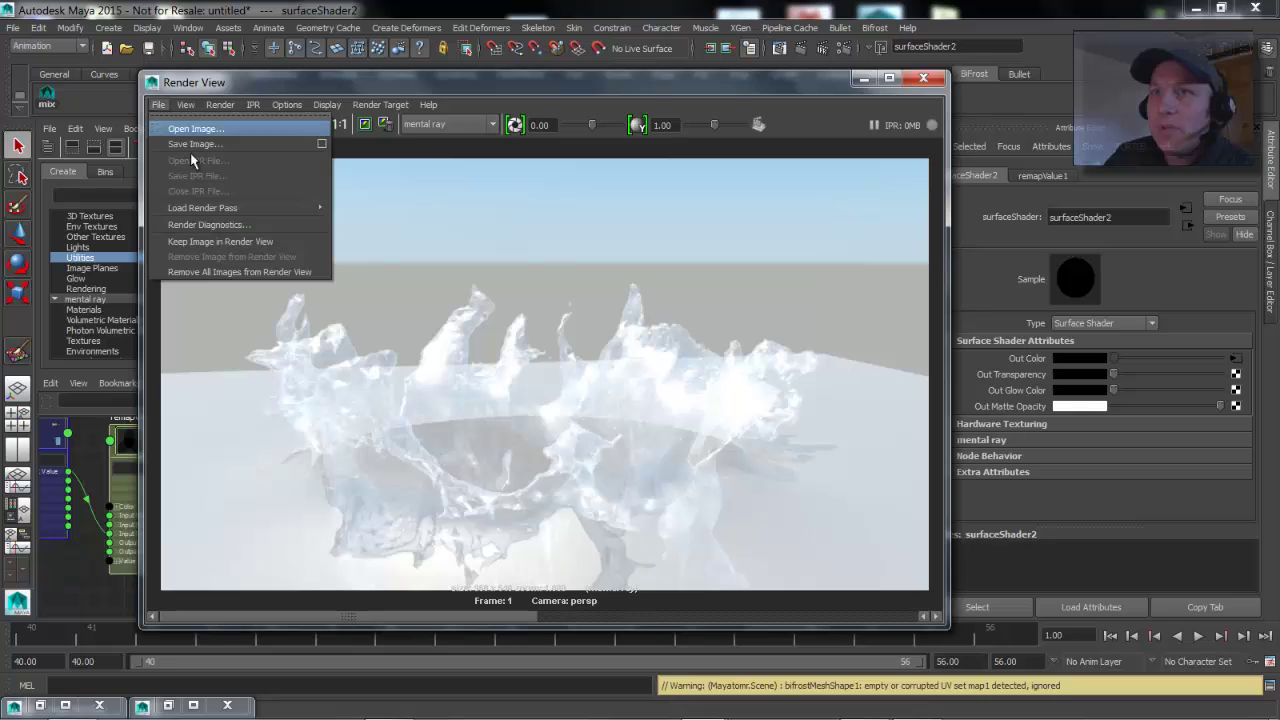
mouse_move(223, 207)
click(403, 219)
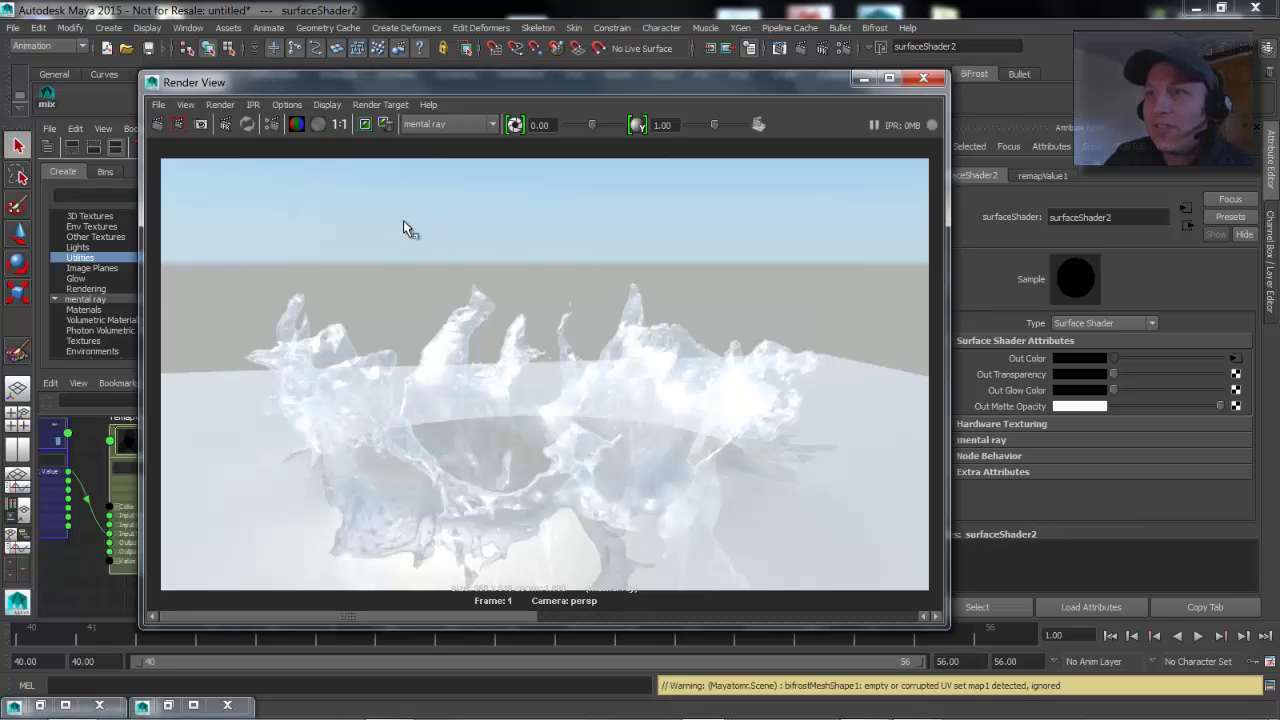
Enlarge the pass viewer to examine the whole bifrost_dataCustomColor image, close it and minimize the Render View.
drag(690, 280, 418, 92)
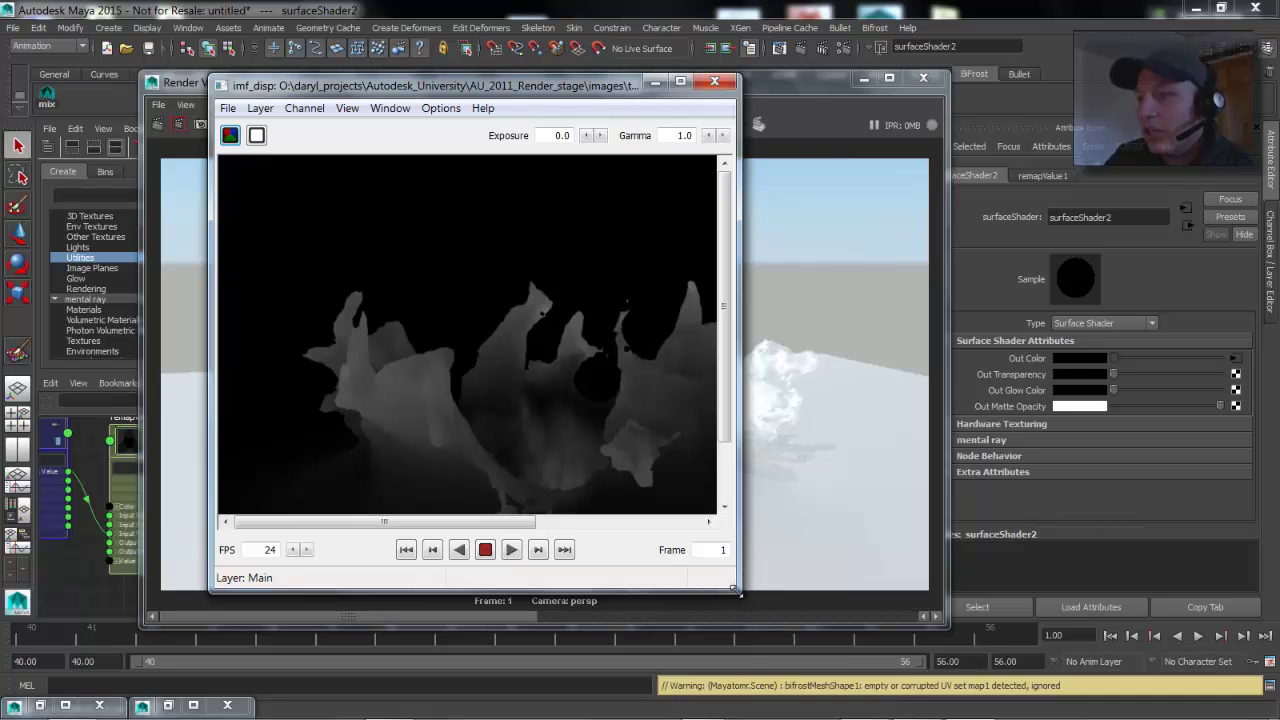
drag(738, 592, 1180, 664)
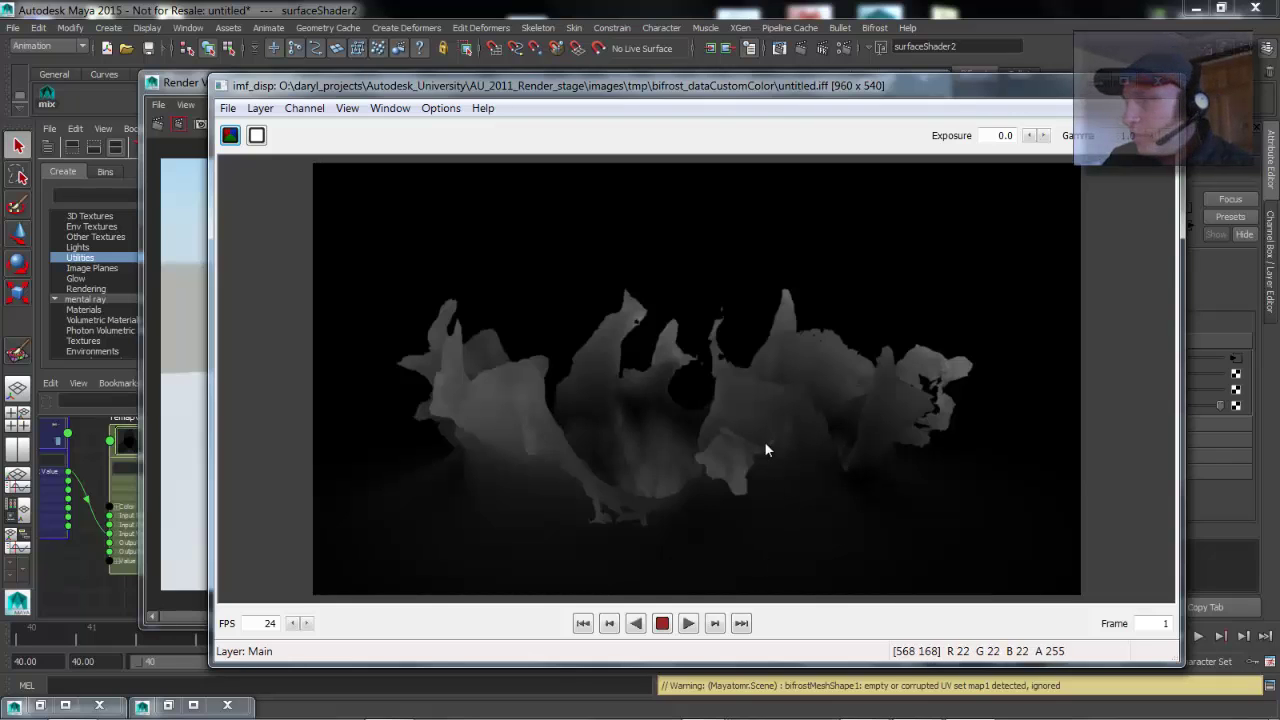
click(1160, 84)
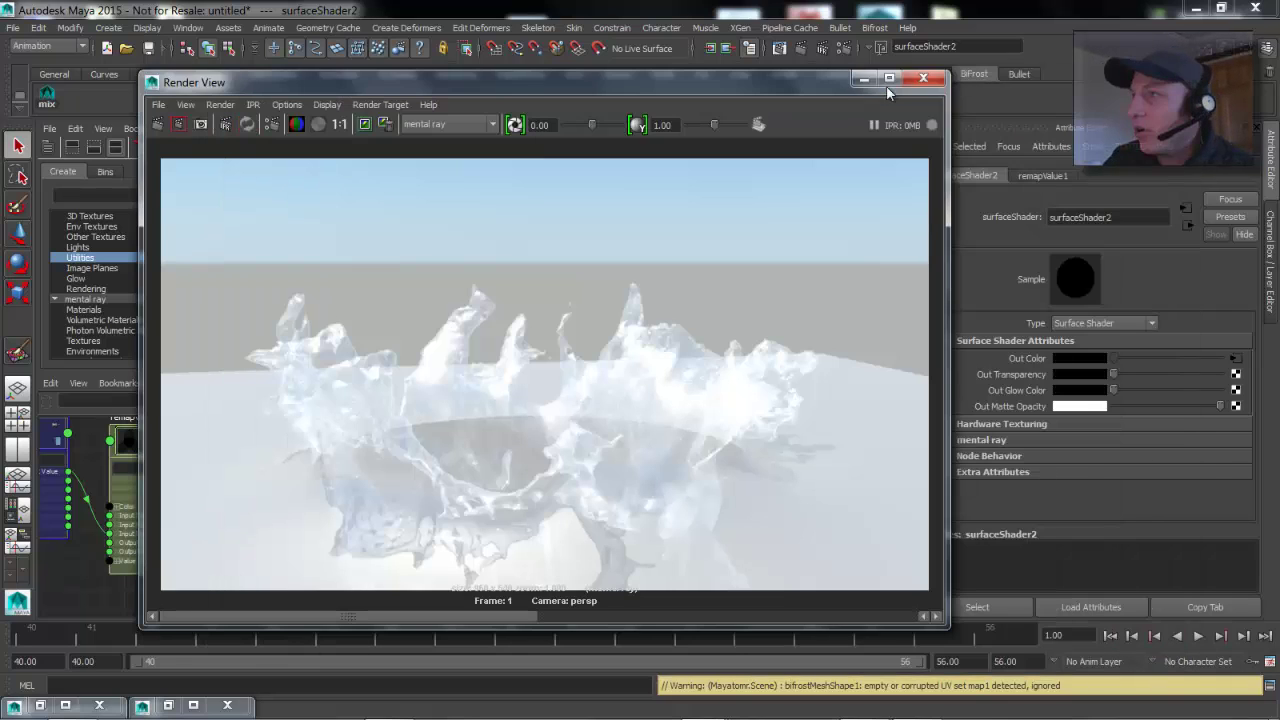
click(865, 86)
Rearrange the vorticity mix, Remap Value and surface shading engine nodes so the links into the surface shader are easy to read.
mouse_move(212, 572)
alt+middle_down()
mouse_move(232, 574)
mouse_move(208, 565)
alt+middle_up()
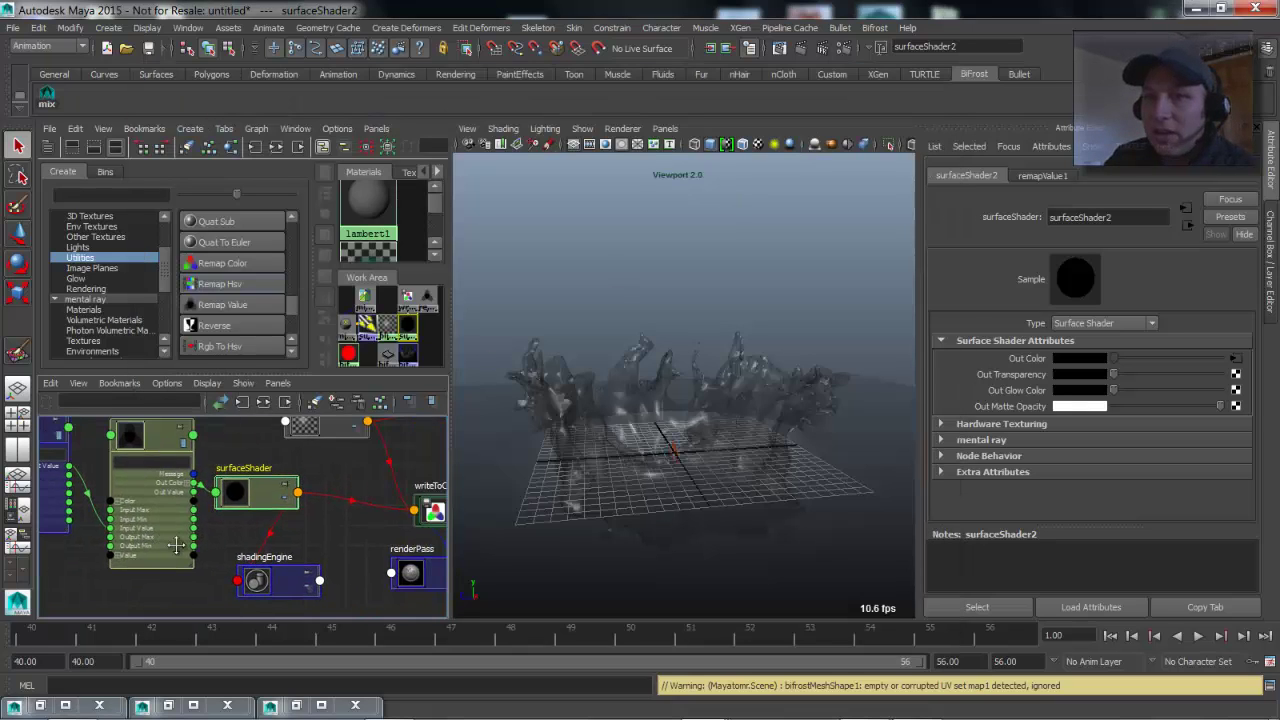
alt+right_drag(242, 549, 127, 534)
alt+middle_drag(154, 551, 152, 546)
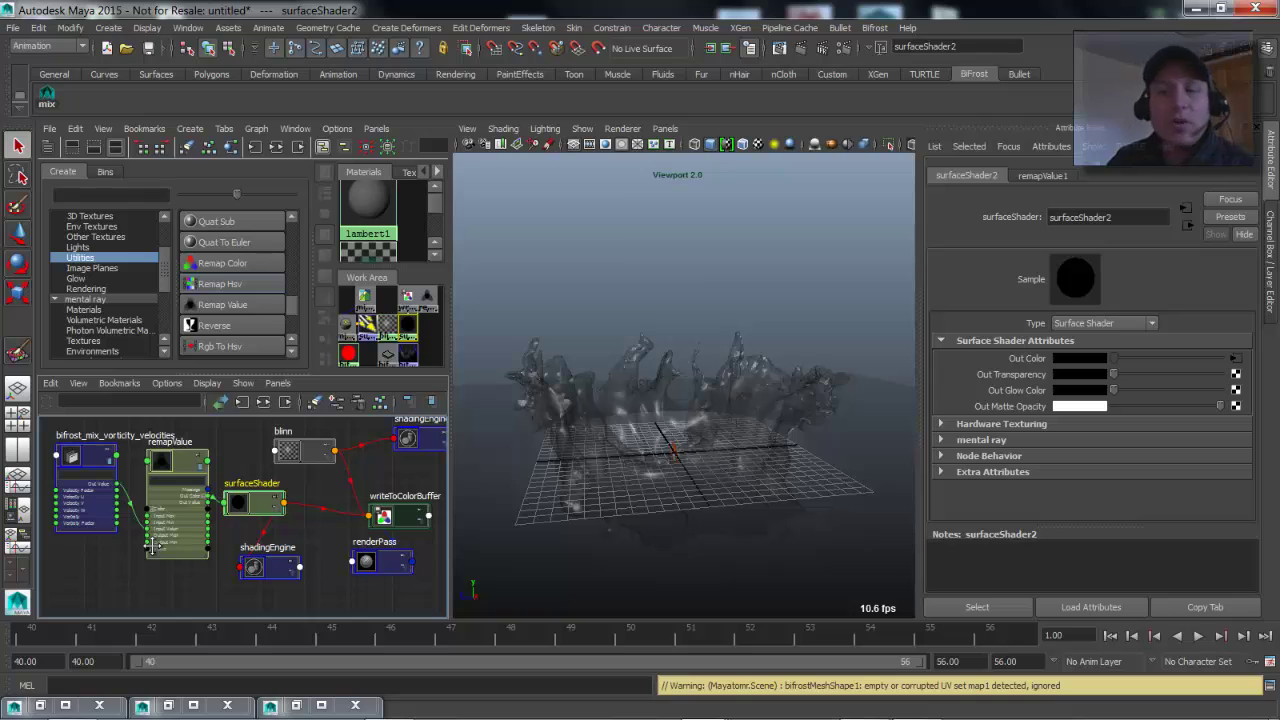
drag(174, 462, 174, 472)
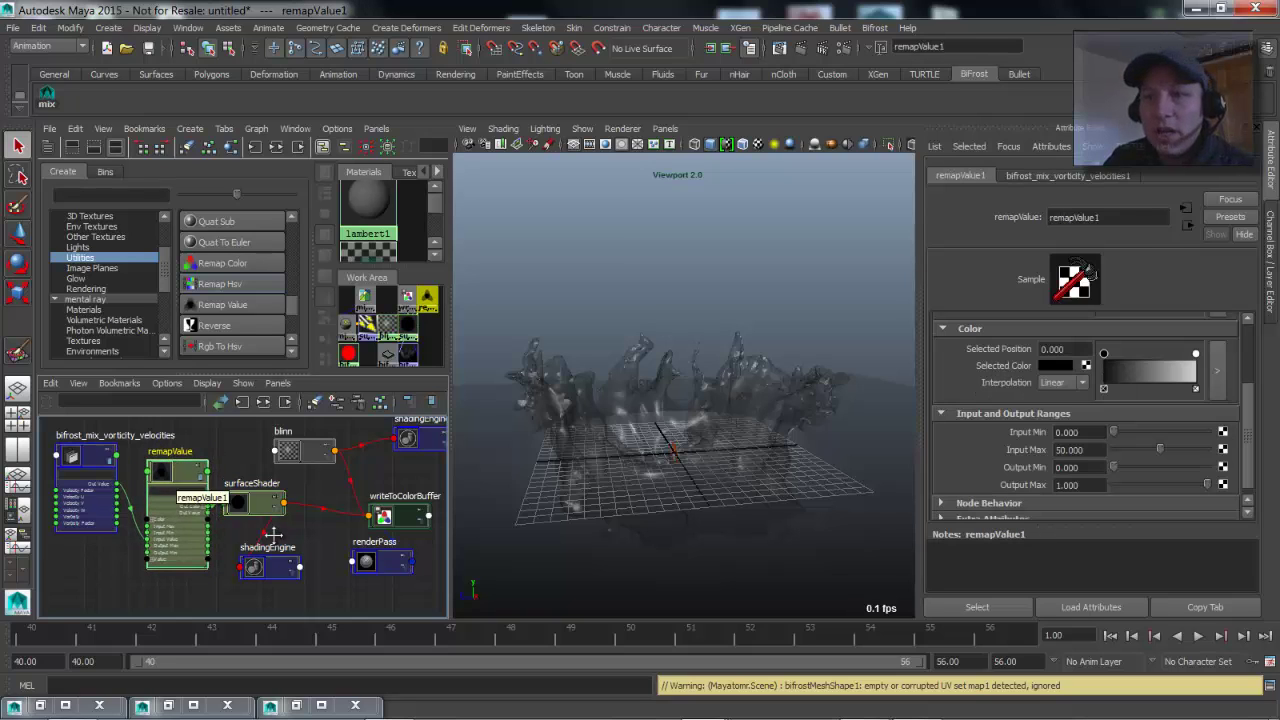
drag(281, 566, 301, 569)
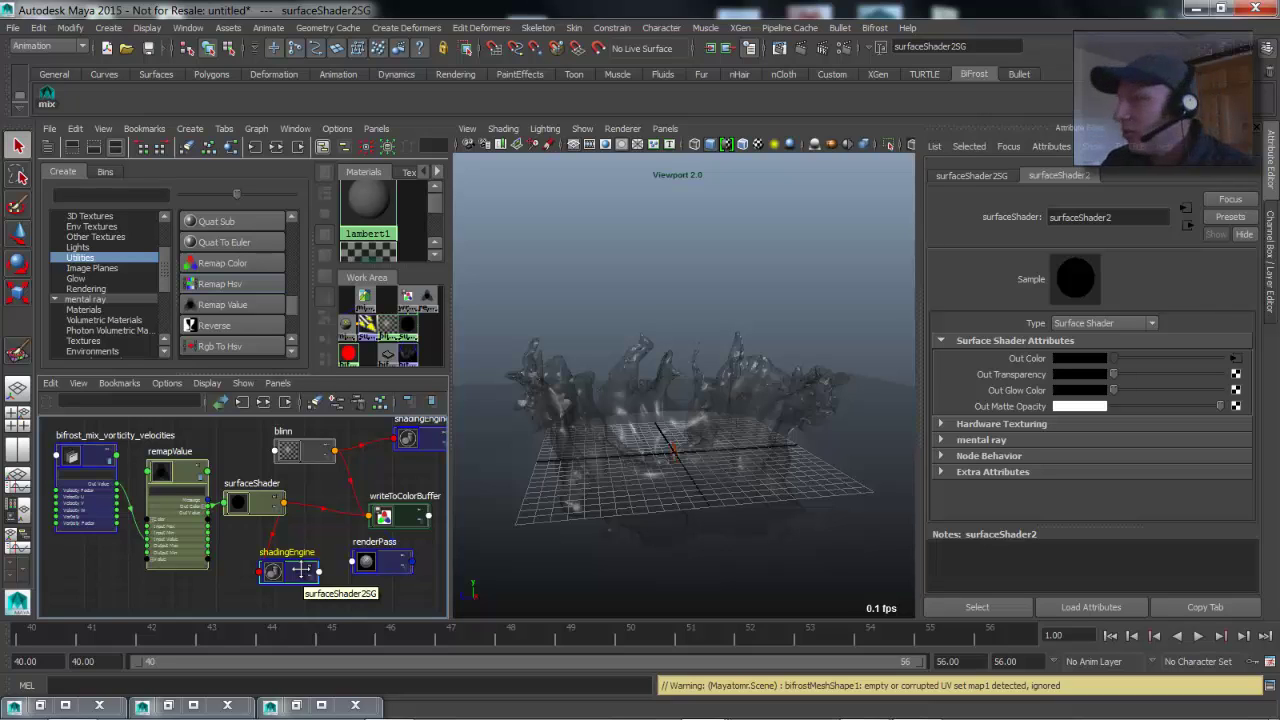
drag(188, 478, 186, 466)
drag(106, 456, 94, 464)
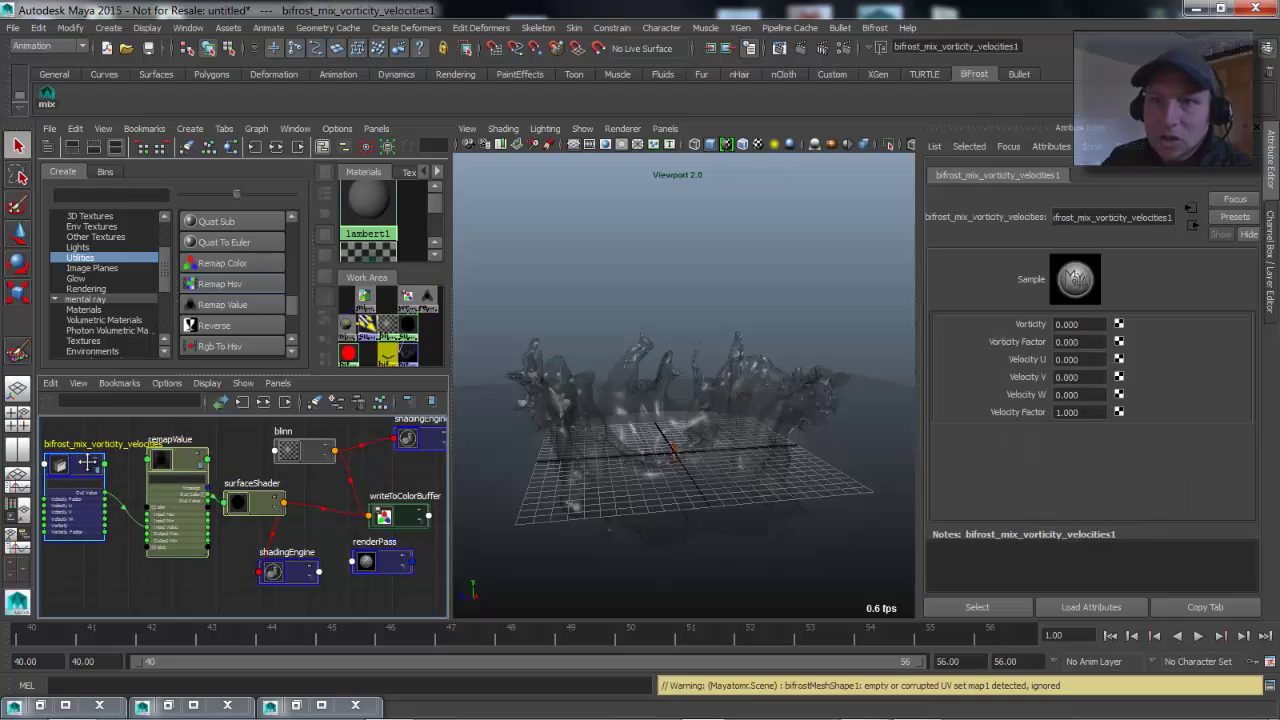
drag(188, 456, 166, 466)
Inspect the mix, Remap Value and surface shader nodes, and show surfaceShader2's full attribute list in the graph.
click(93, 466)
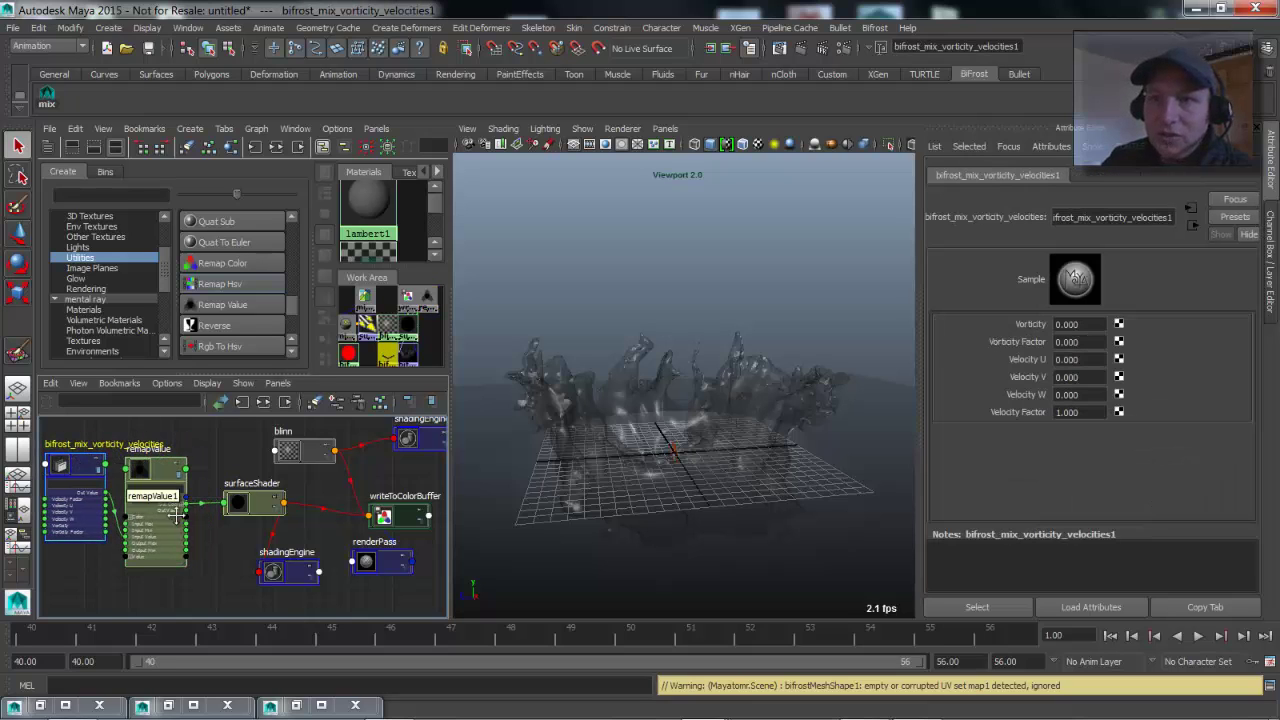
click(258, 505)
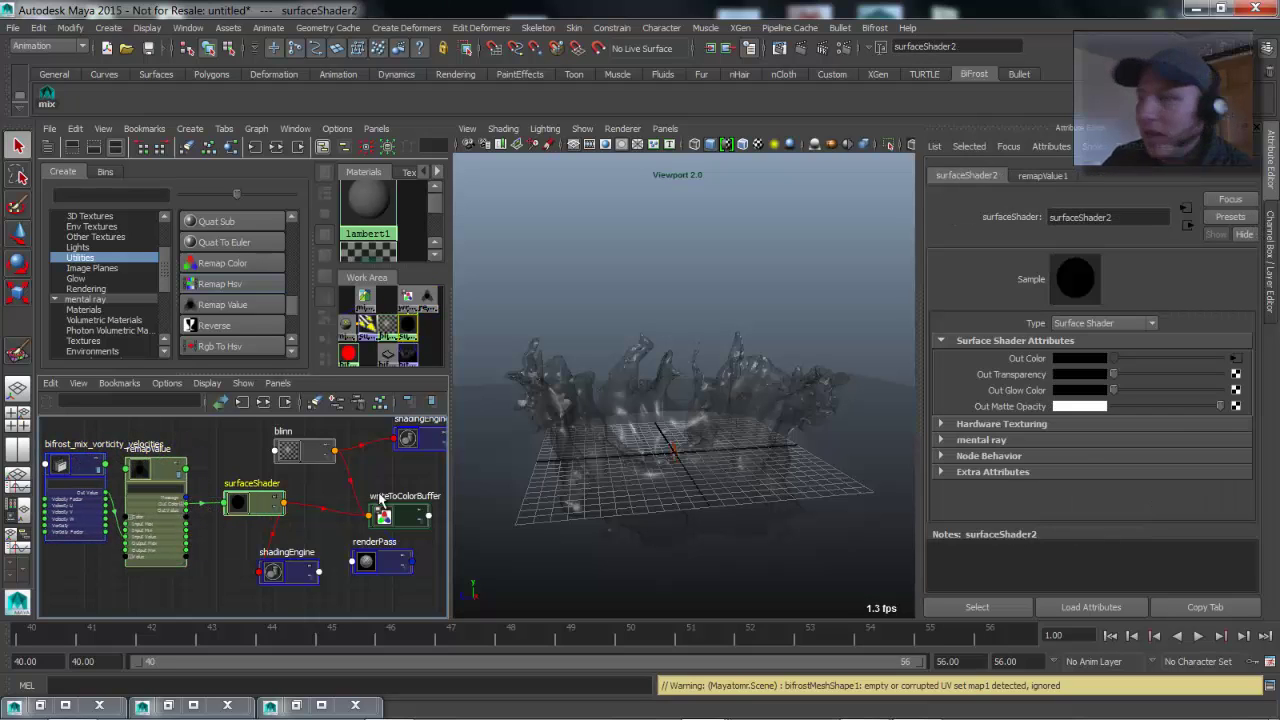
click(183, 510)
scroll(225, 557, up, 3)
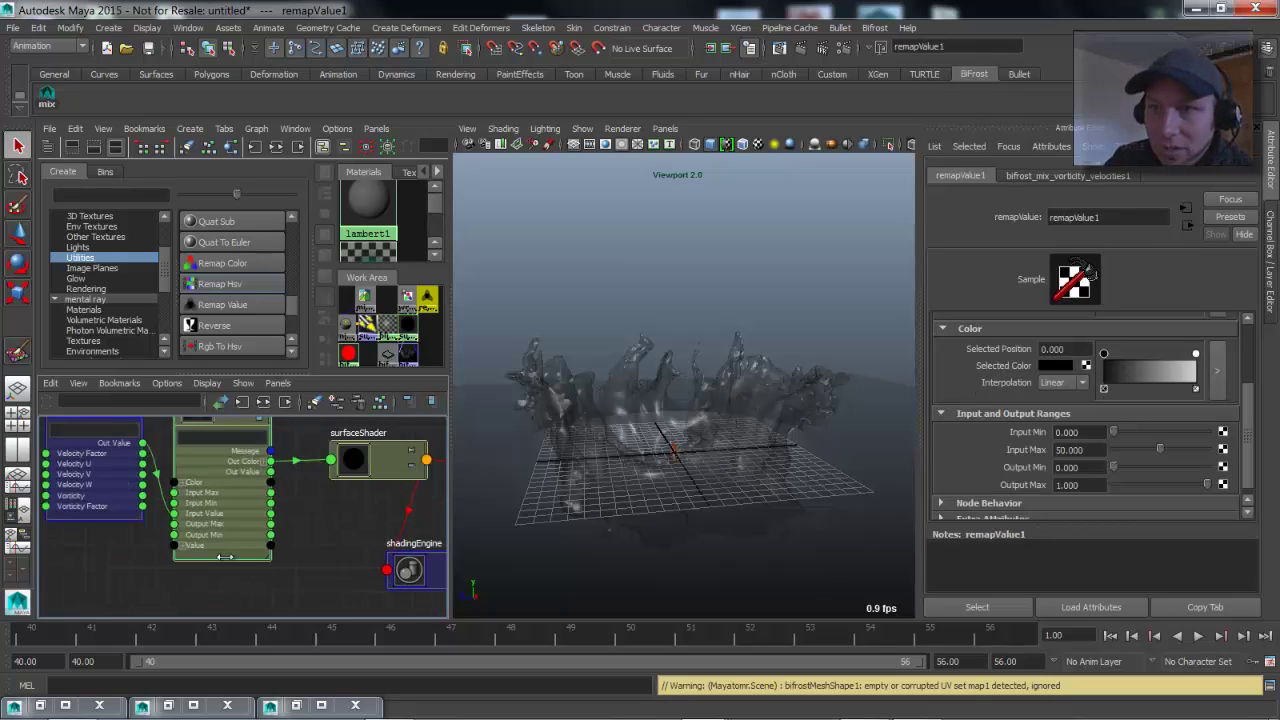
alt+right_drag(225, 557, 300, 555)
alt+middle_drag(374, 485, 292, 508)
drag(360, 470, 332, 463)
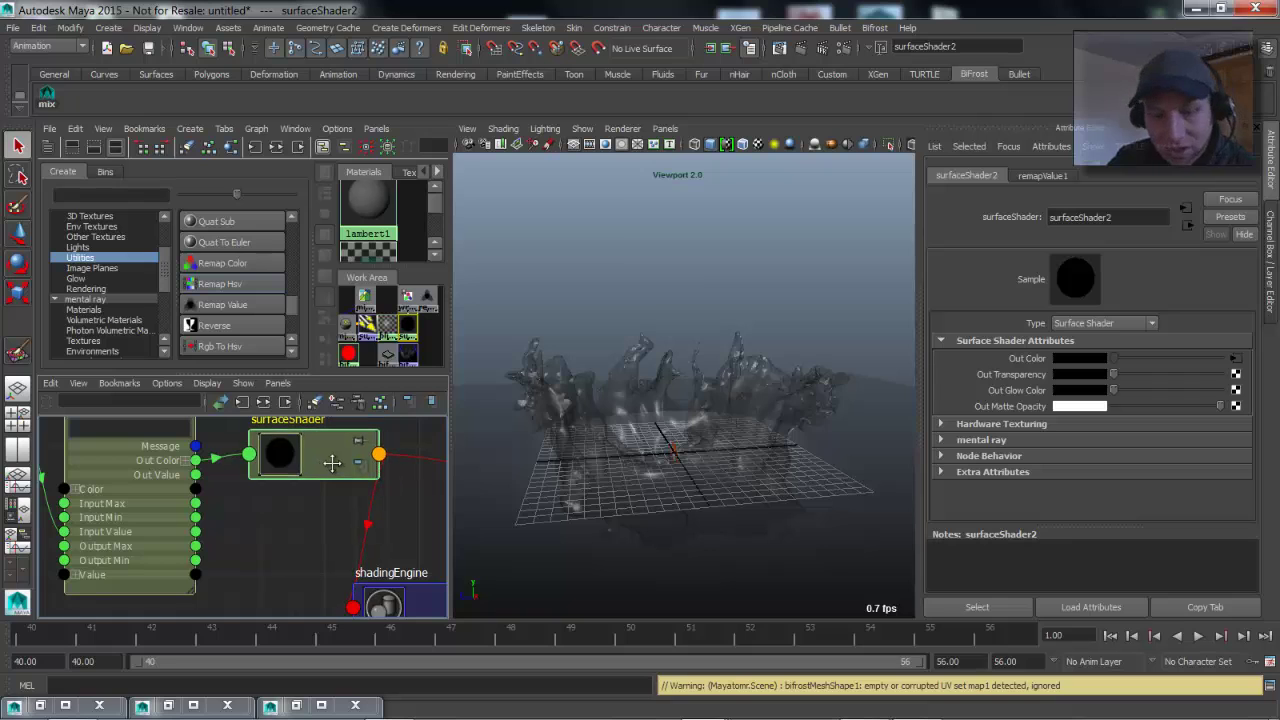
scroll(147, 507, down, 4)
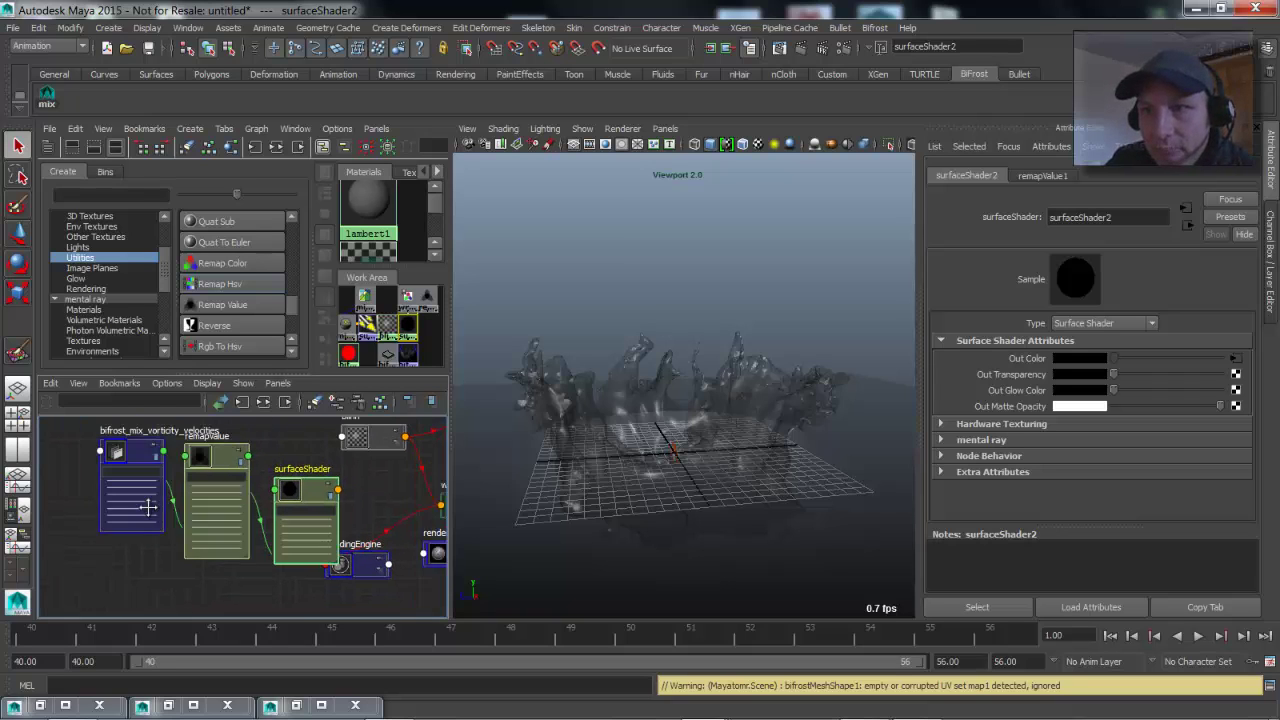
Widen the node graph area and expand the Out Color channels on surfaceShader2 and remapValue1.
alt+middle_drag(147, 507, 90, 495)
drag(449, 500, 647, 510)
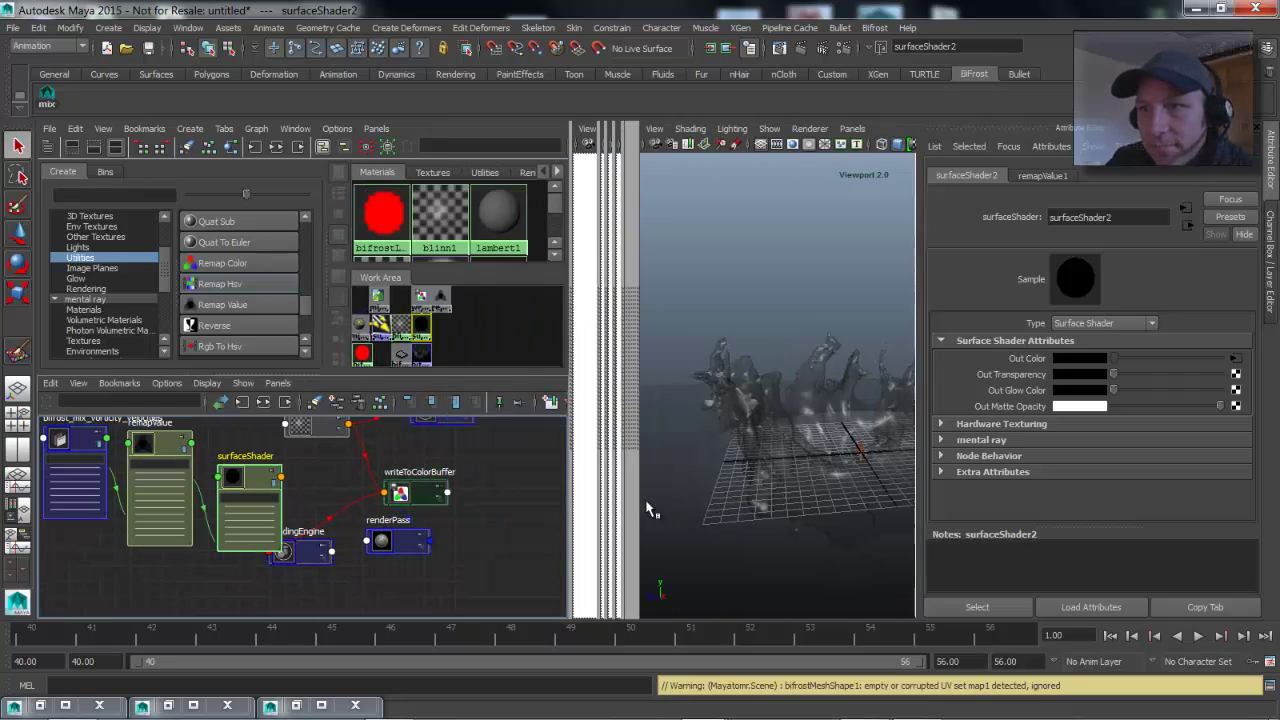
alt+middle_drag(245, 536, 322, 566)
mouse_move(322, 566)
alt+right_down()
mouse_move(608, 571)
mouse_move(319, 572)
alt+right_up()
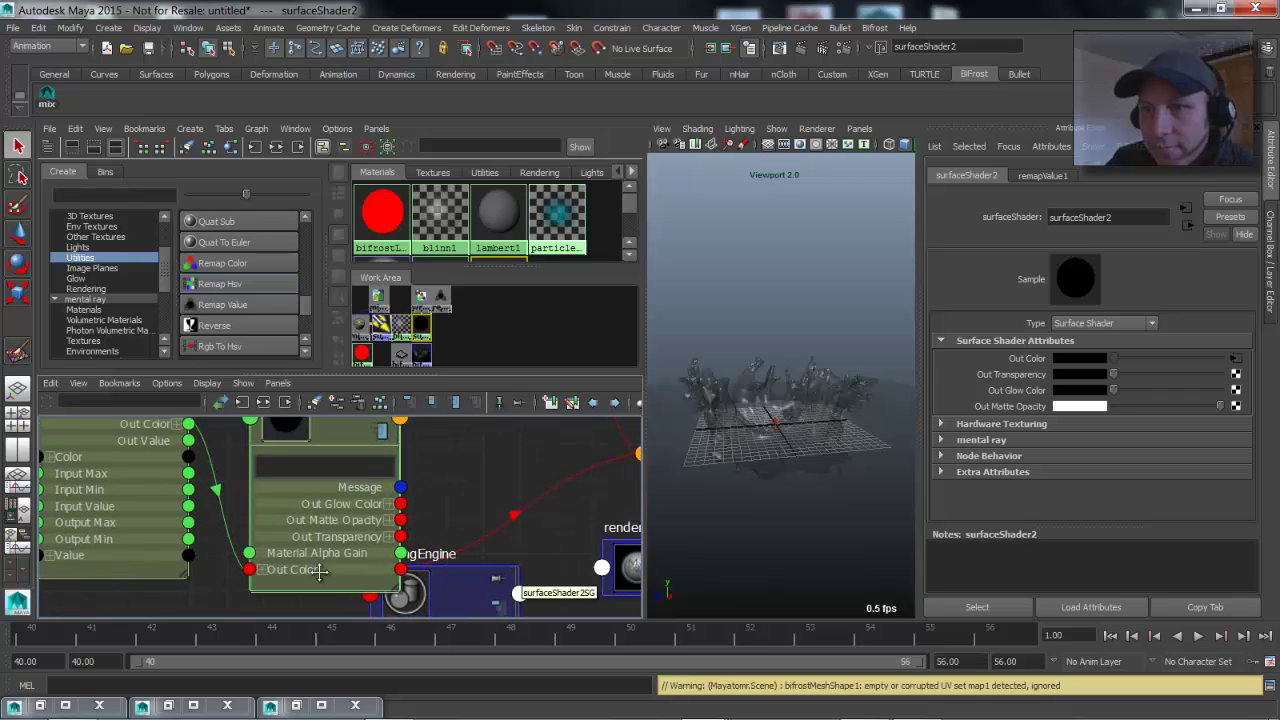
click(259, 569)
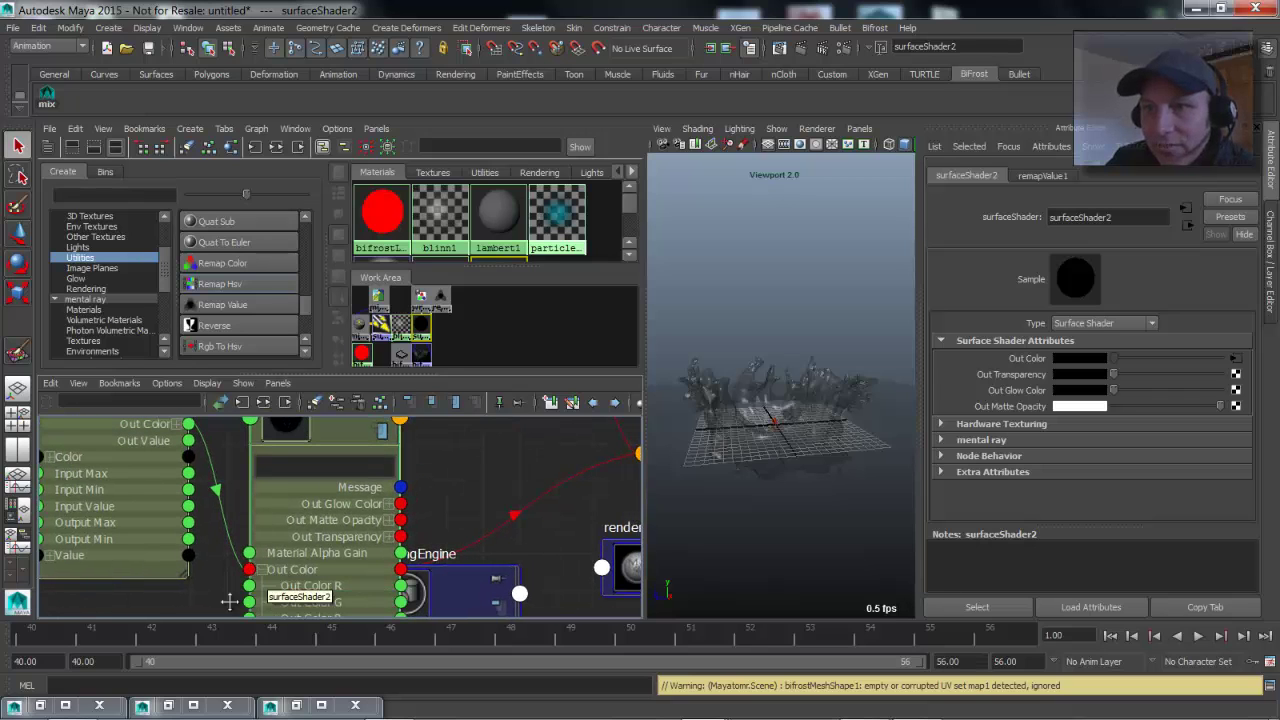
alt+middle_drag(109, 464, 63, 506)
click(130, 466)
Replace the Out Color link between remapValue1 and surfaceShader2 with a connection from Out Color R to Out Color R.
drag(298, 440, 373, 333)
click(196, 478)
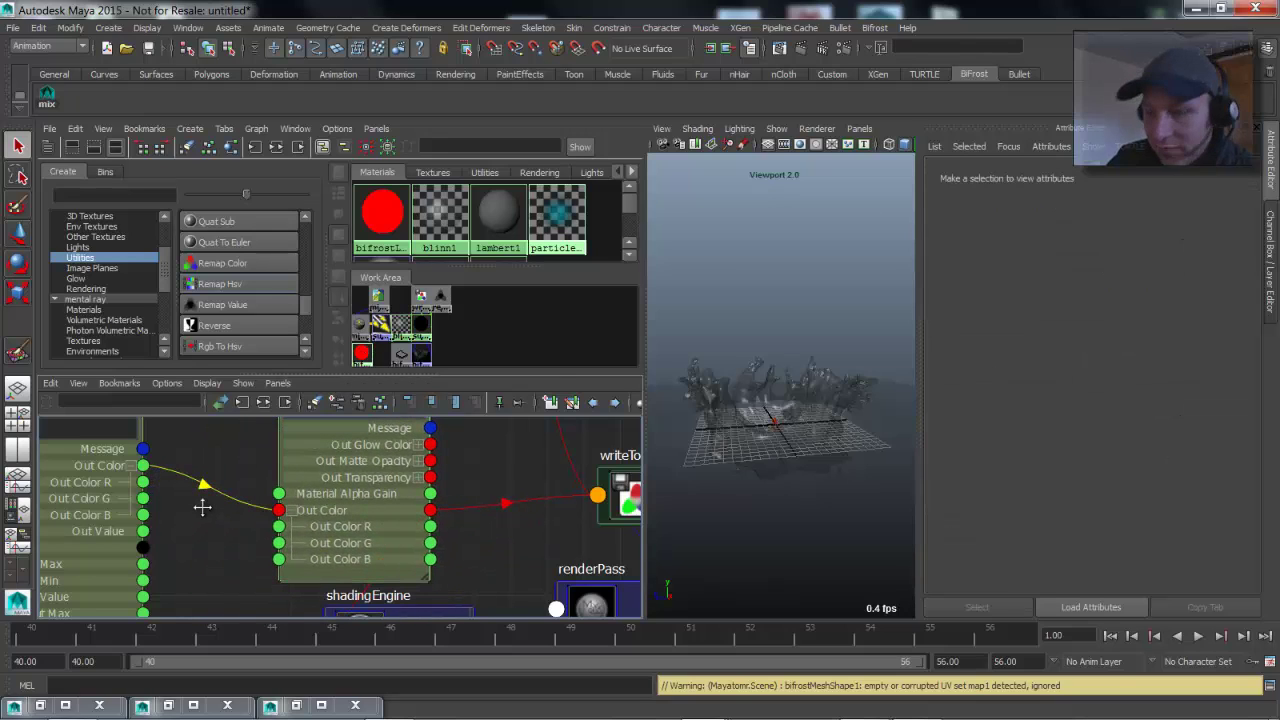
key(Delete)
drag(143, 482, 279, 526)
scroll(458, 527, down, 5)
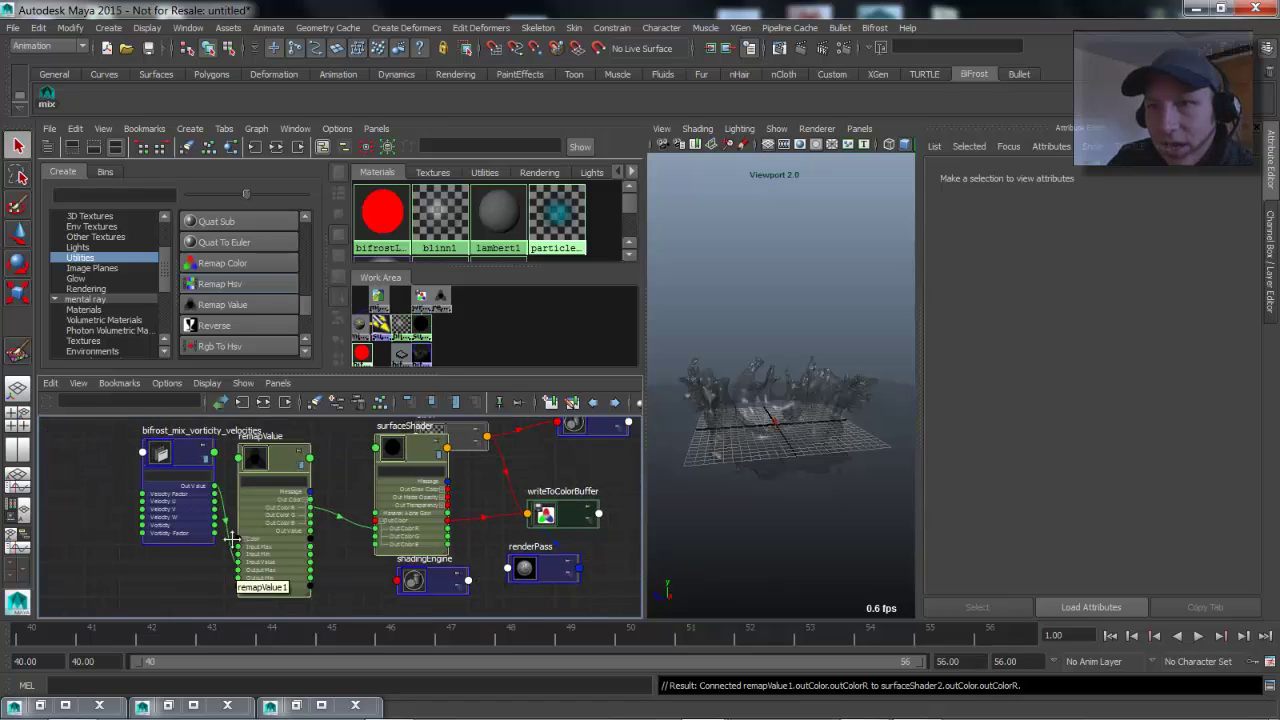
Duplicate remapValue1 and place the copy below the existing shading network.
click(258, 430)
key(ctrl+d)
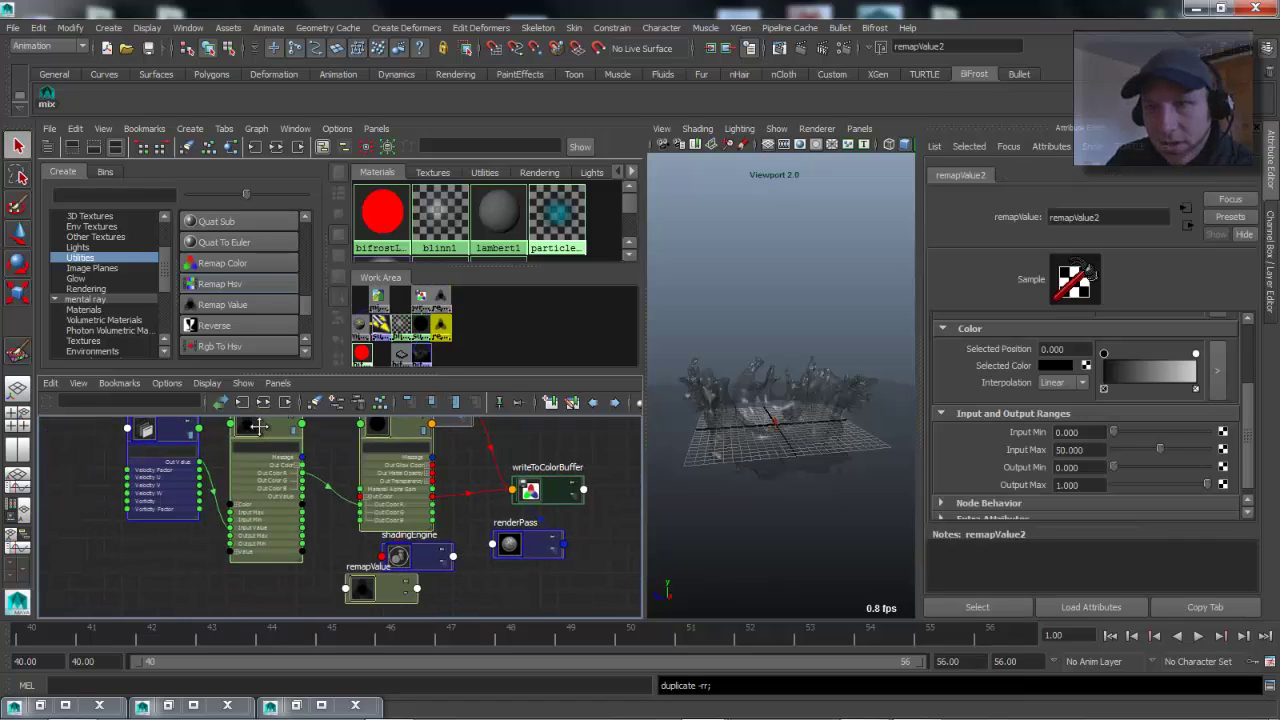
scroll(355, 494, down, 2)
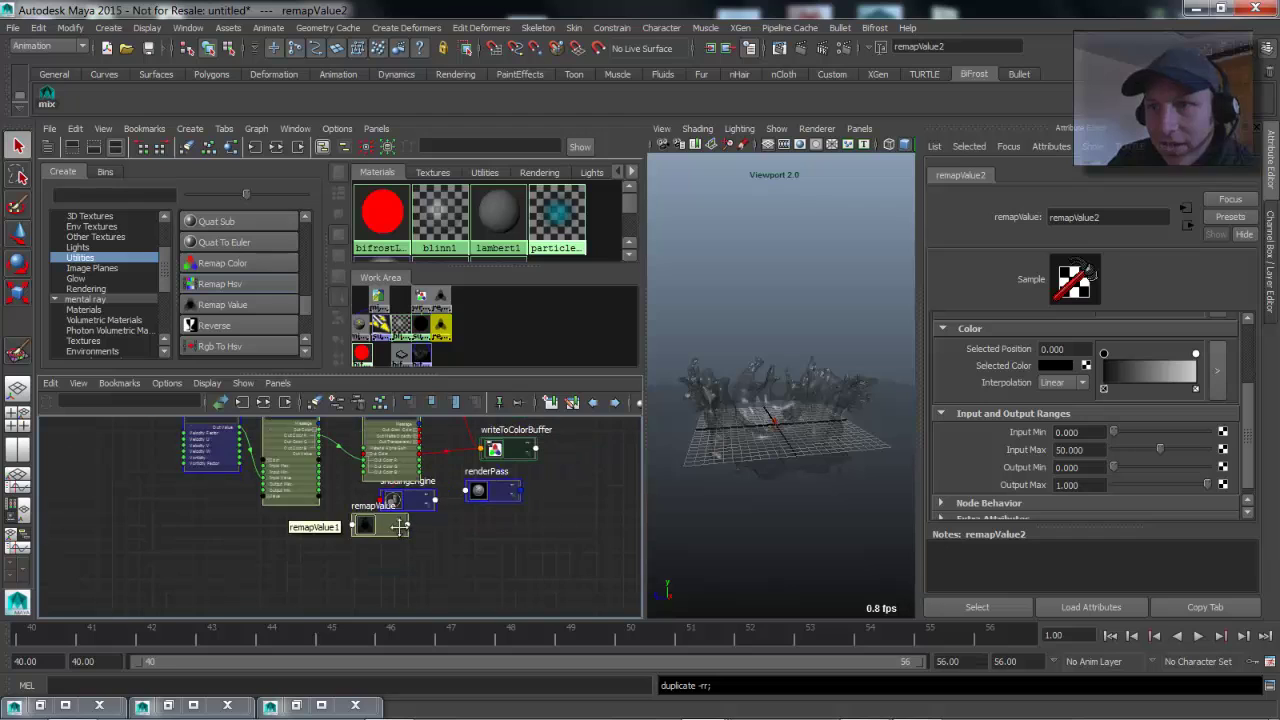
drag(374, 523, 323, 572)
alt+middle_drag(226, 422, 206, 466)
Duplicate the bifrost_mix_vorticity_velocities1 node and place the copy beside the duplicated Remap Value node.
click(189, 452)
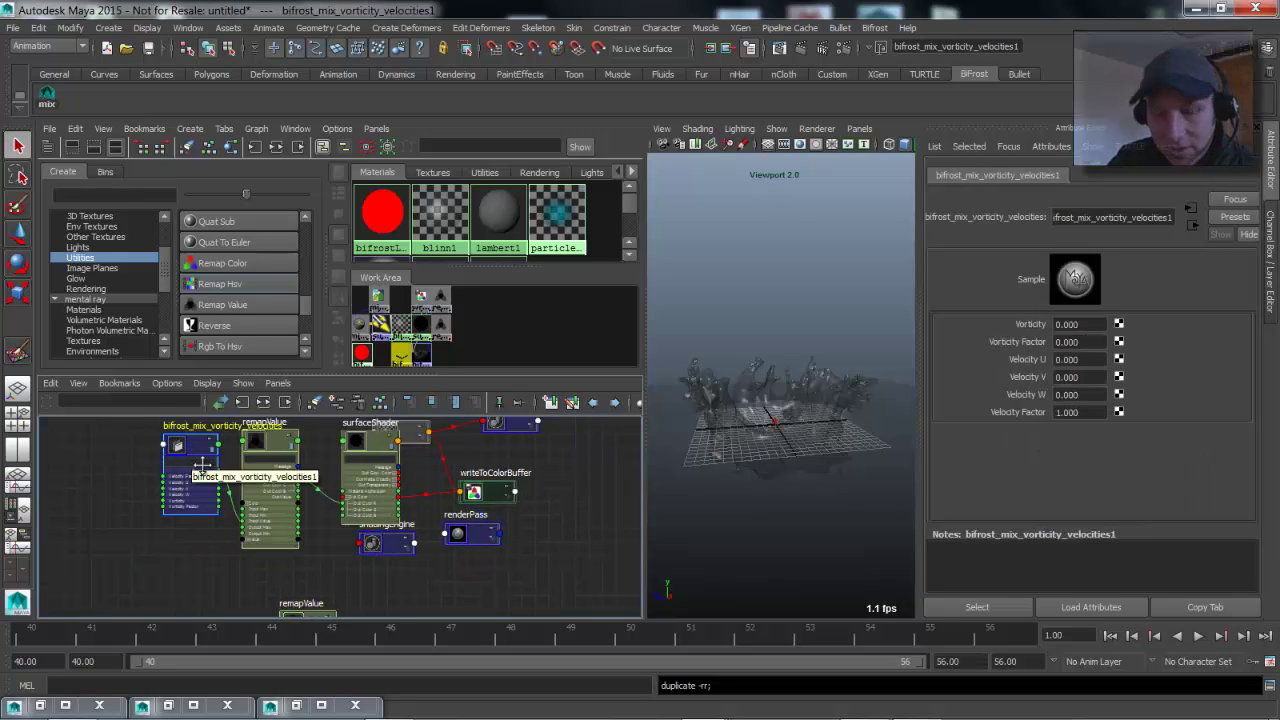
key(ctrl+d)
drag(373, 564, 166, 586)
alt+middle_drag(166, 586, 189, 434)
alt+right_drag(197, 516, 331, 511)
alt+middle_drag(331, 511, 354, 597)
alt+right_drag(280, 554, 325, 548)
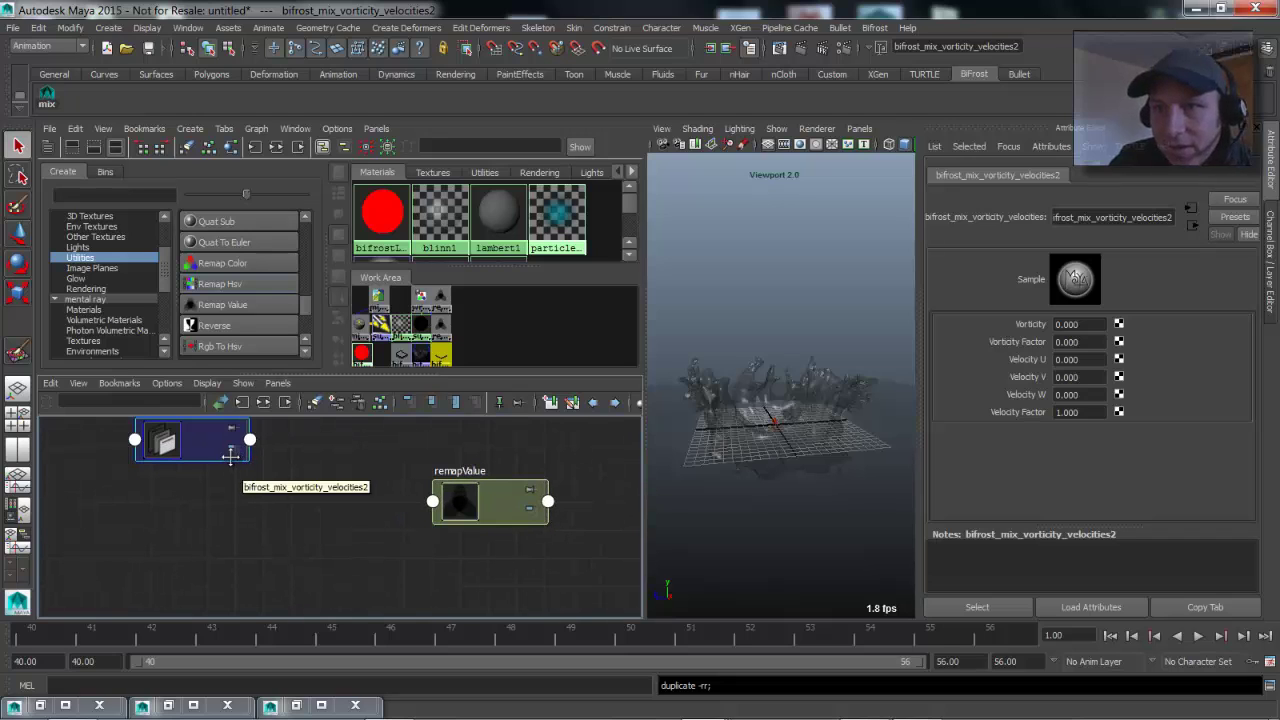
Expand both duplicated nodes and connect bifrost_mix_vorticity_velocities2's Out Value to remapValue2's Input Value.
click(231, 454)
click(230, 455)
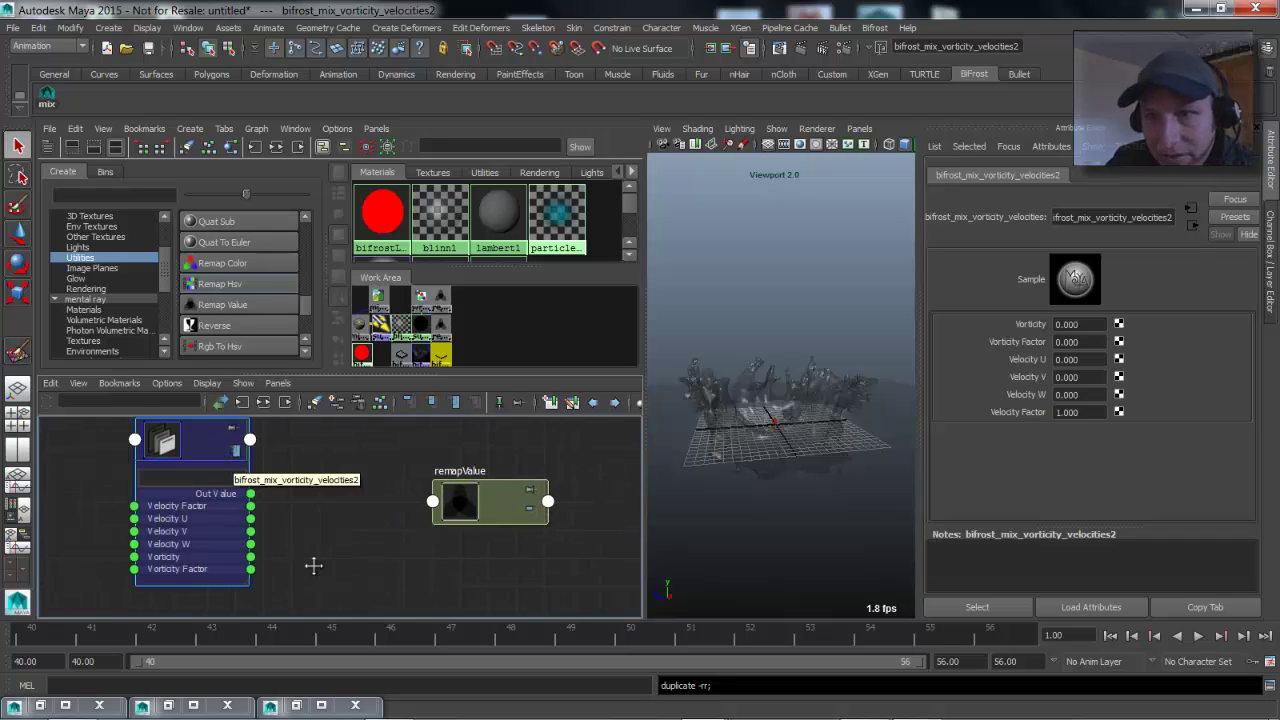
drag(485, 502, 447, 475)
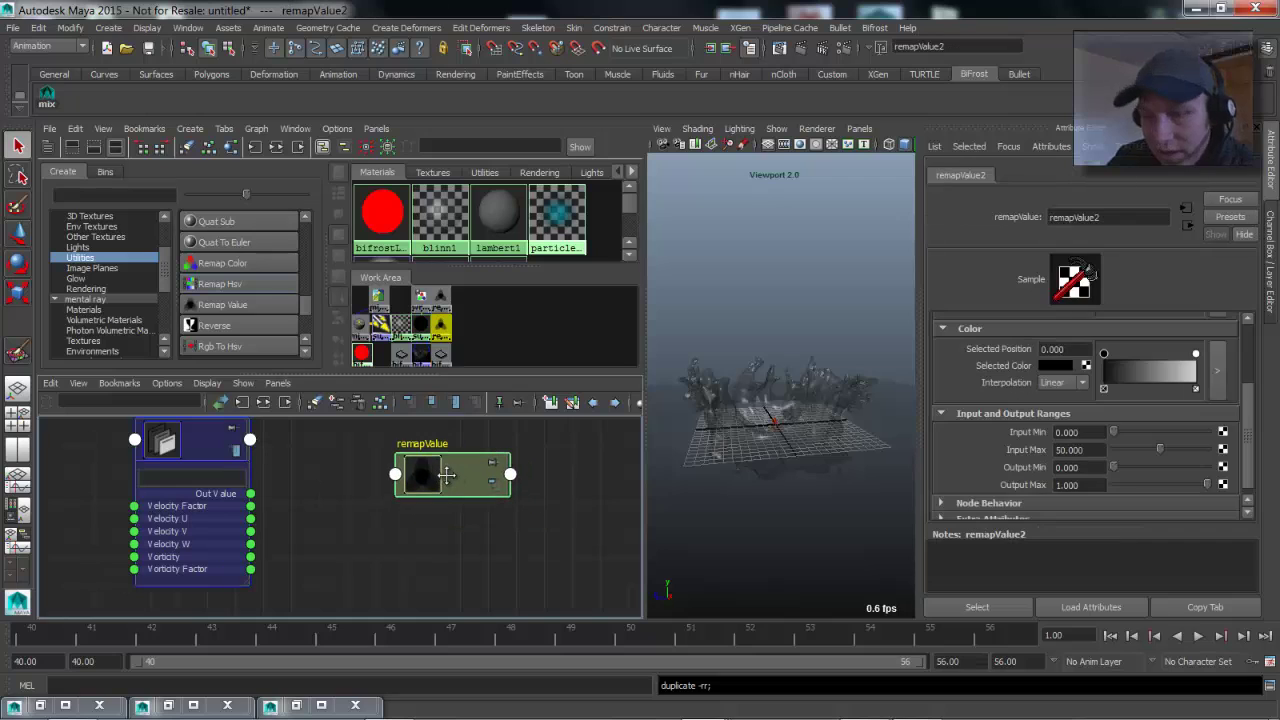
key(3)
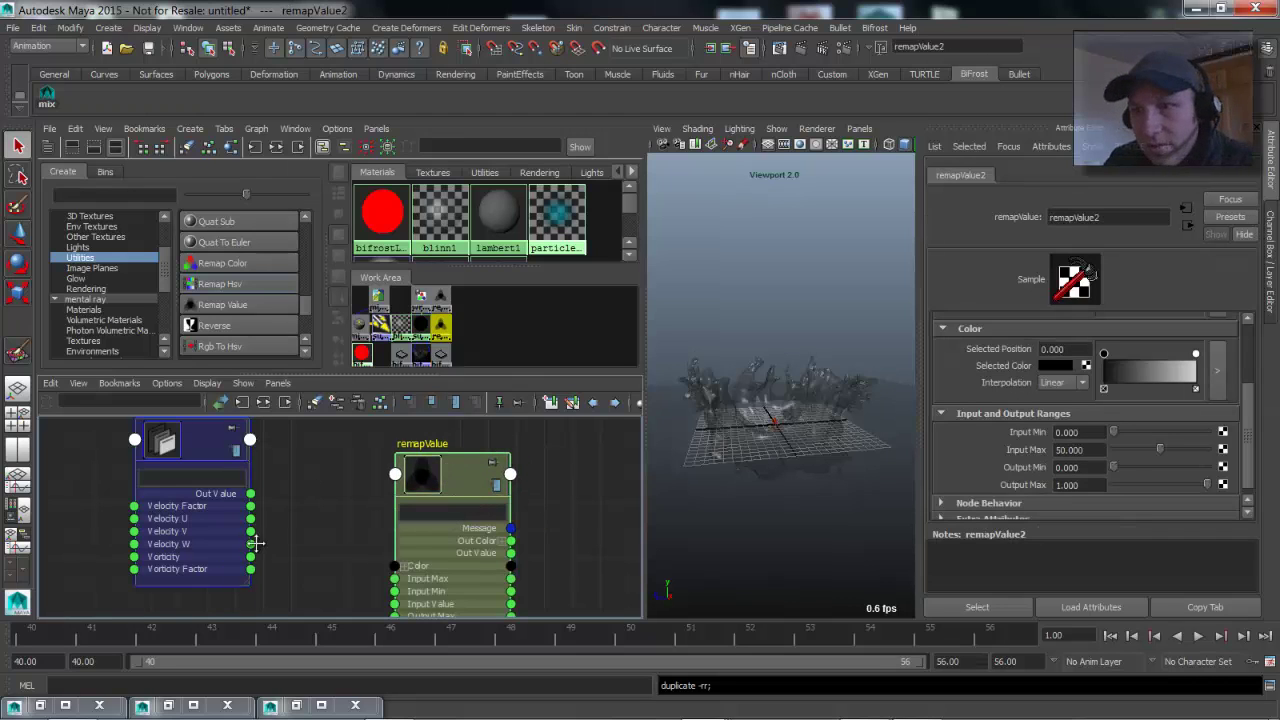
drag(430, 475, 378, 431)
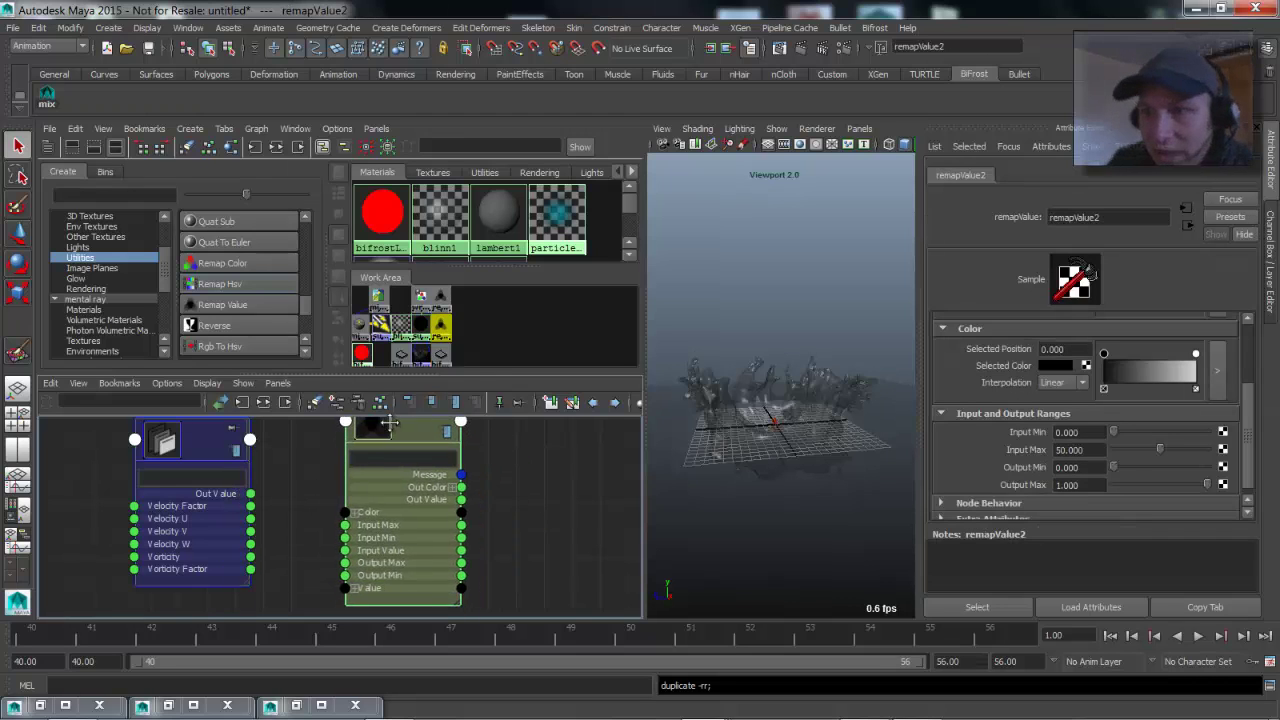
drag(250, 493, 345, 550)
On bifrost_mix_vorticity_velocities2, set Velocity Factor to 0 and Vorticity Factor to 1.
click(161, 454)
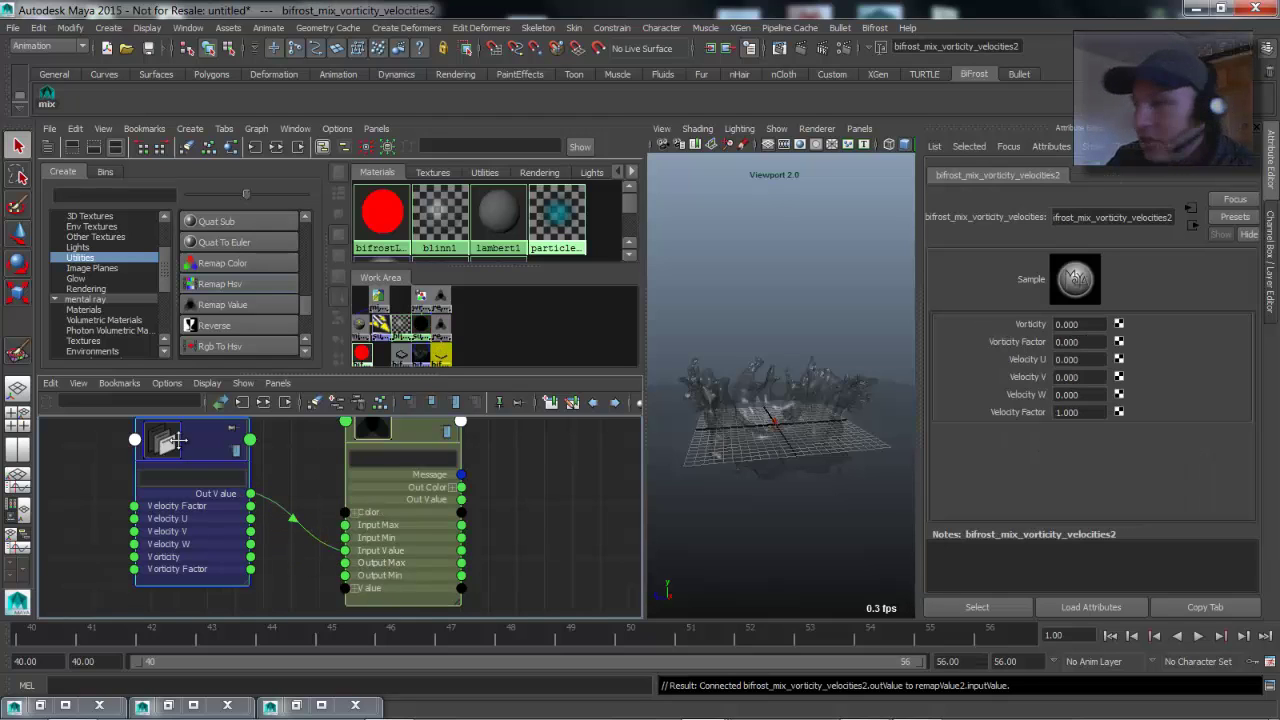
click(1080, 412)
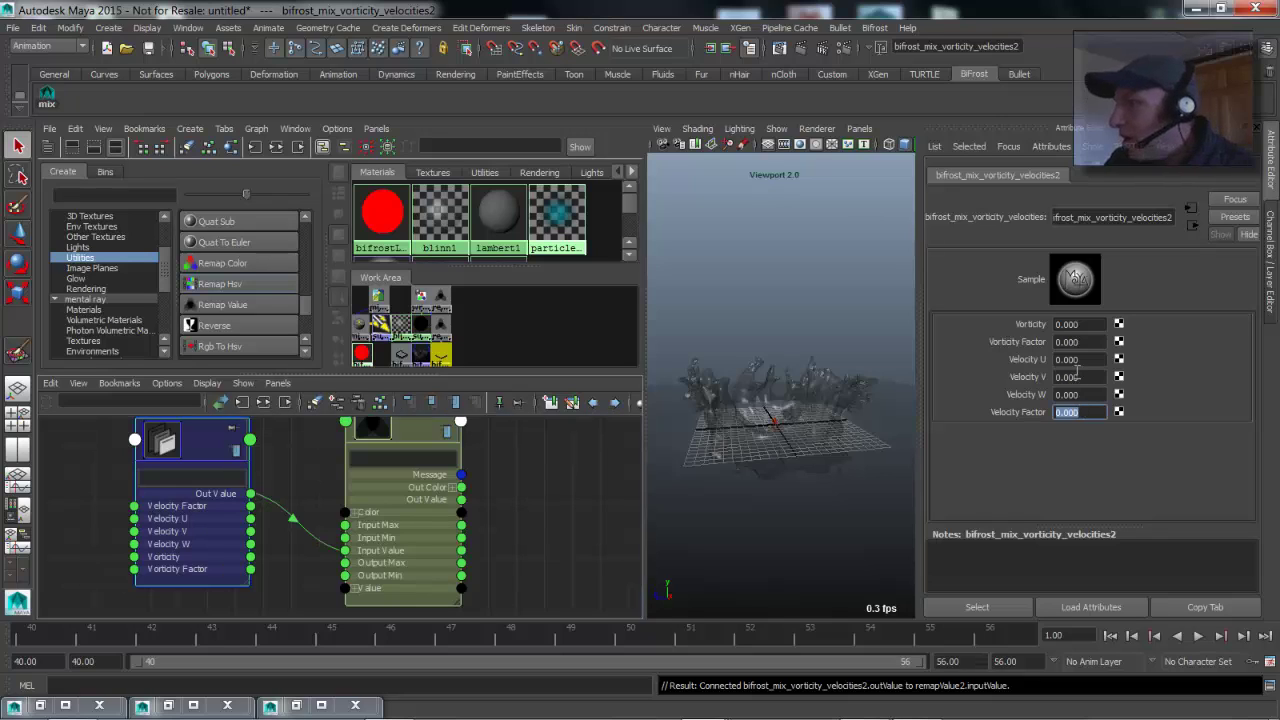
click(1081, 342)
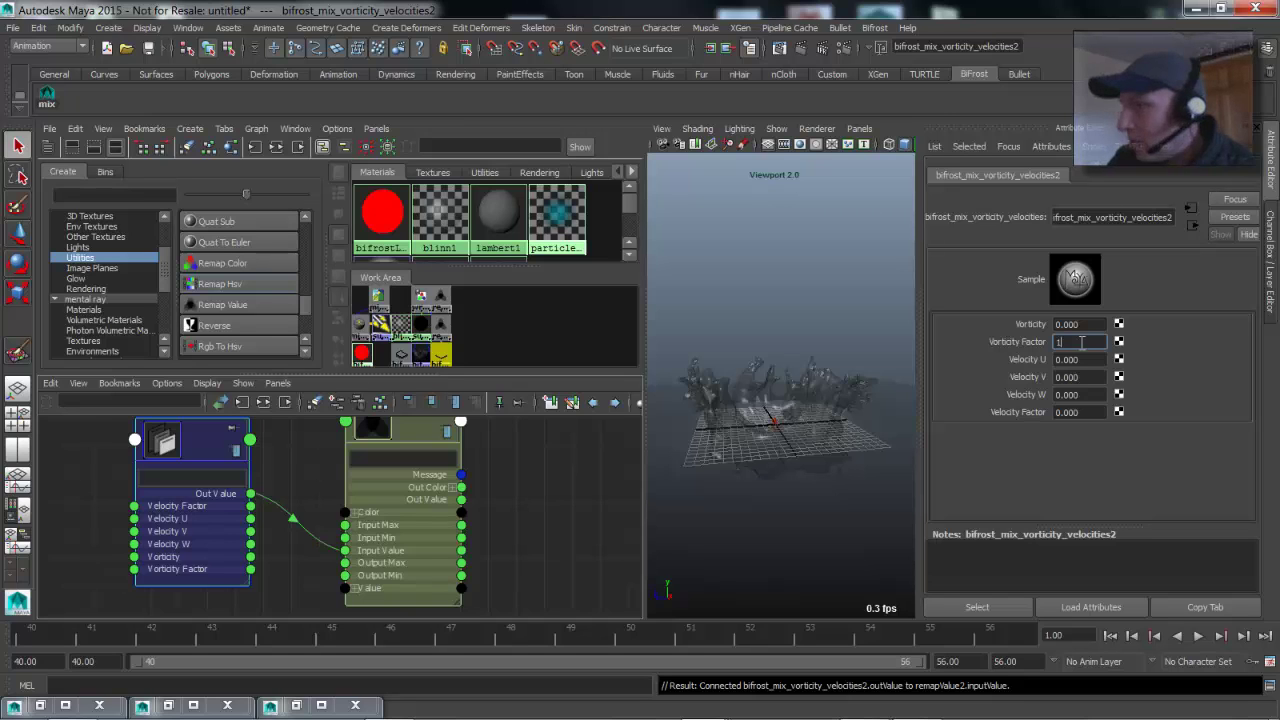
mouse_move(586, 480)
alt+middle_down()
mouse_move(397, 560)
mouse_move(411, 539)
mouse_move(334, 597)
mouse_move(320, 591)
alt+middle_up()
scroll(440, 536, down, 3)
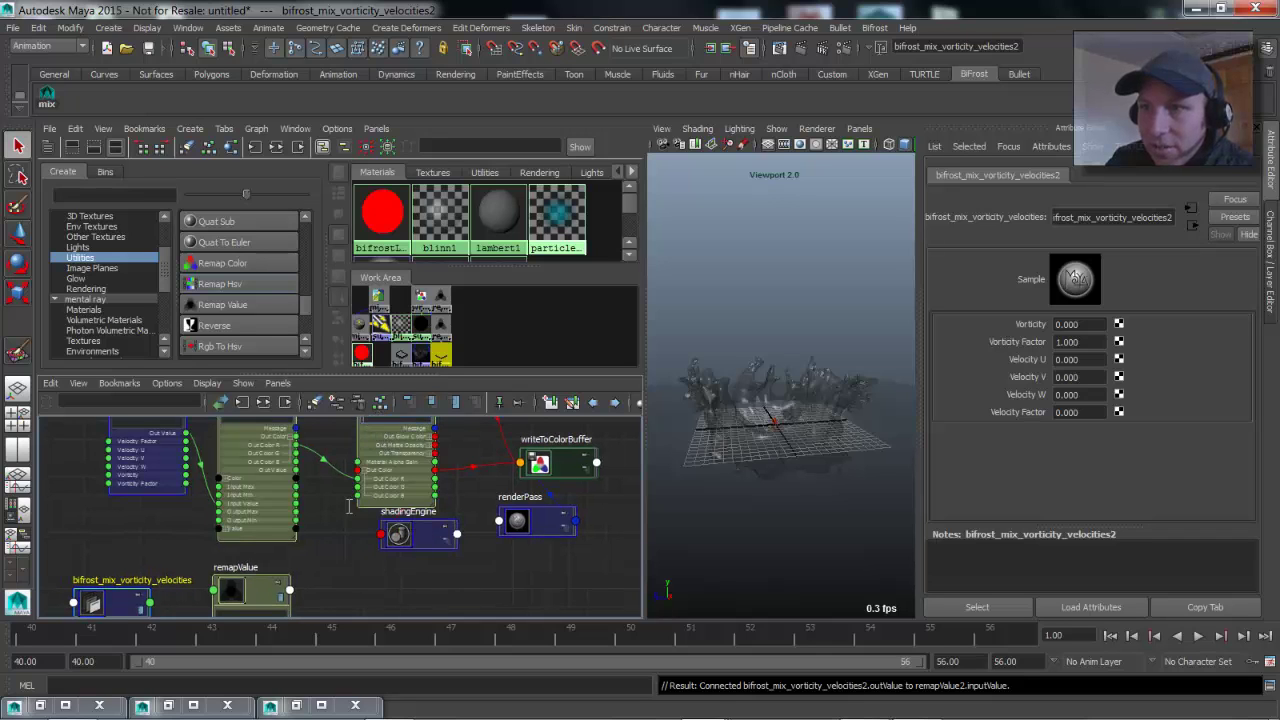
Maximize the node graph and move remapValue1 up to make room for the second Remap Value node.
alt+middle_drag(341, 518, 397, 452)
alt+right_drag(466, 472, 413, 489)
key(space)
alt+middle_drag(598, 427, 532, 685)
alt+right_drag(519, 450, 646, 457)
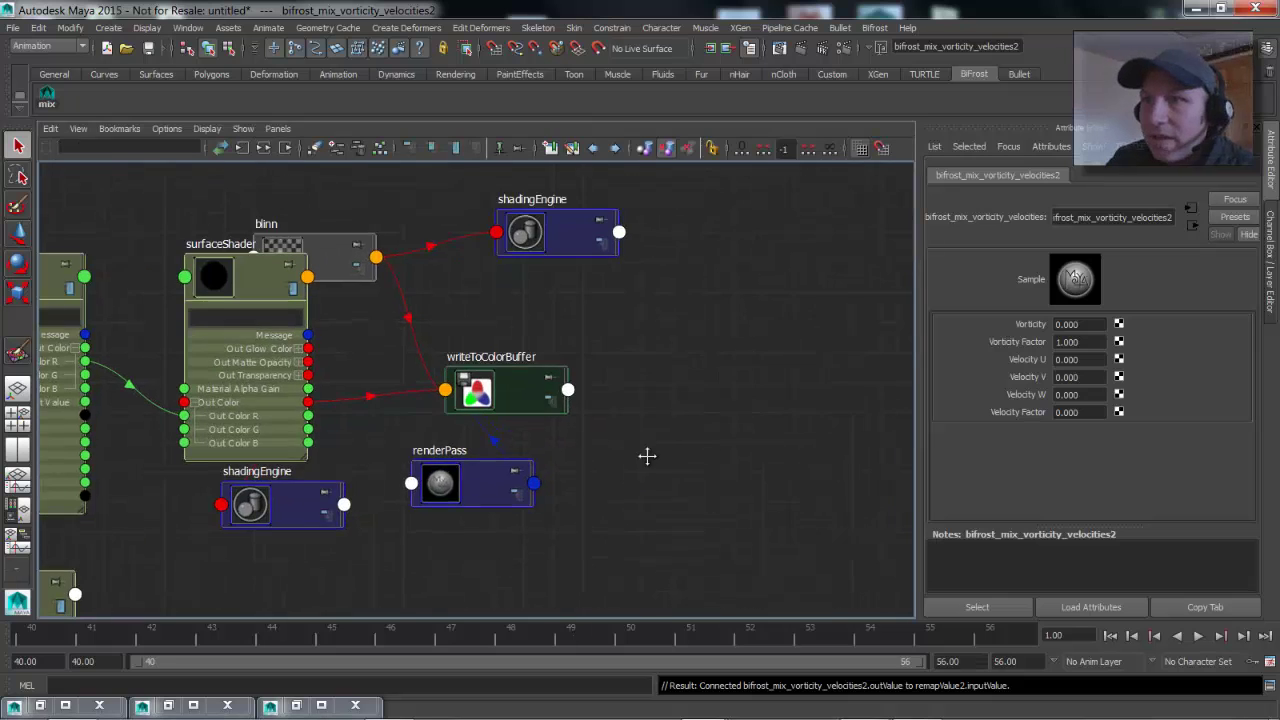
alt+middle_drag(452, 466, 662, 428)
drag(212, 240, 202, 166)
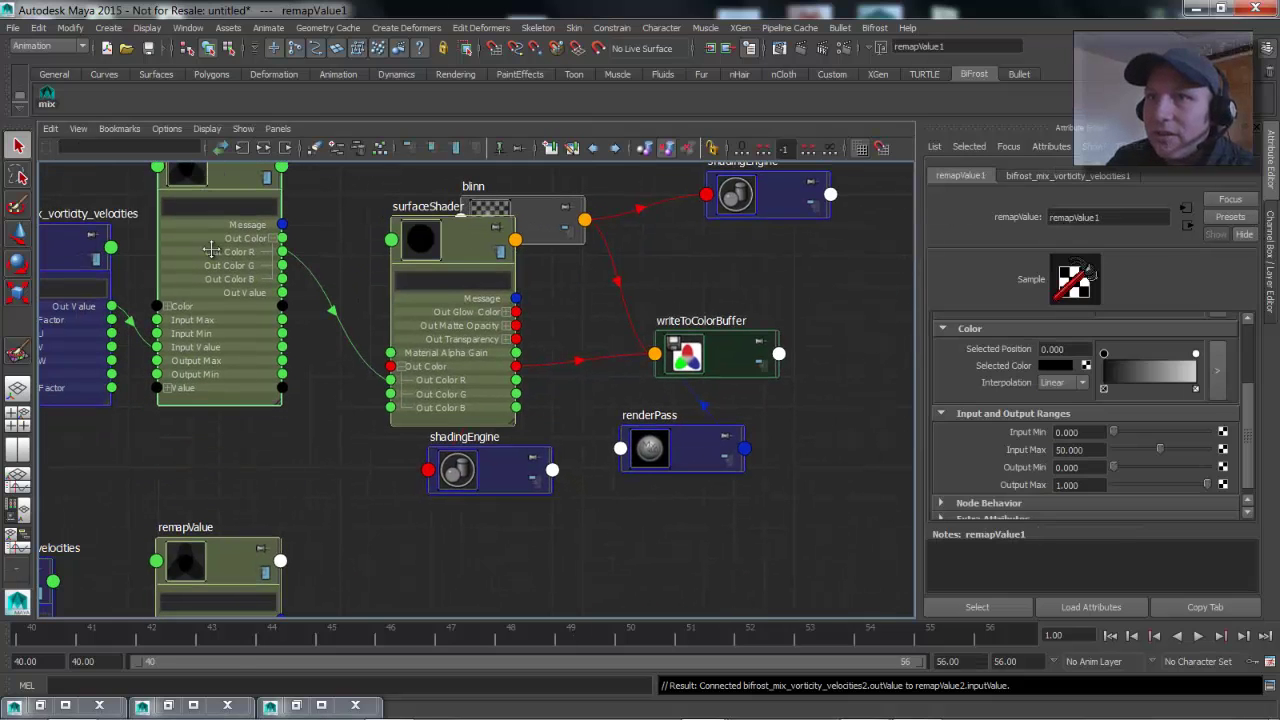
Move remapValue2 up beneath remapValue1, show its attributes and connect its Out Color G to surfaceShader2's Out Color G.
click(230, 570)
key(3)
drag(230, 570, 215, 385)
key(2)
key(3)
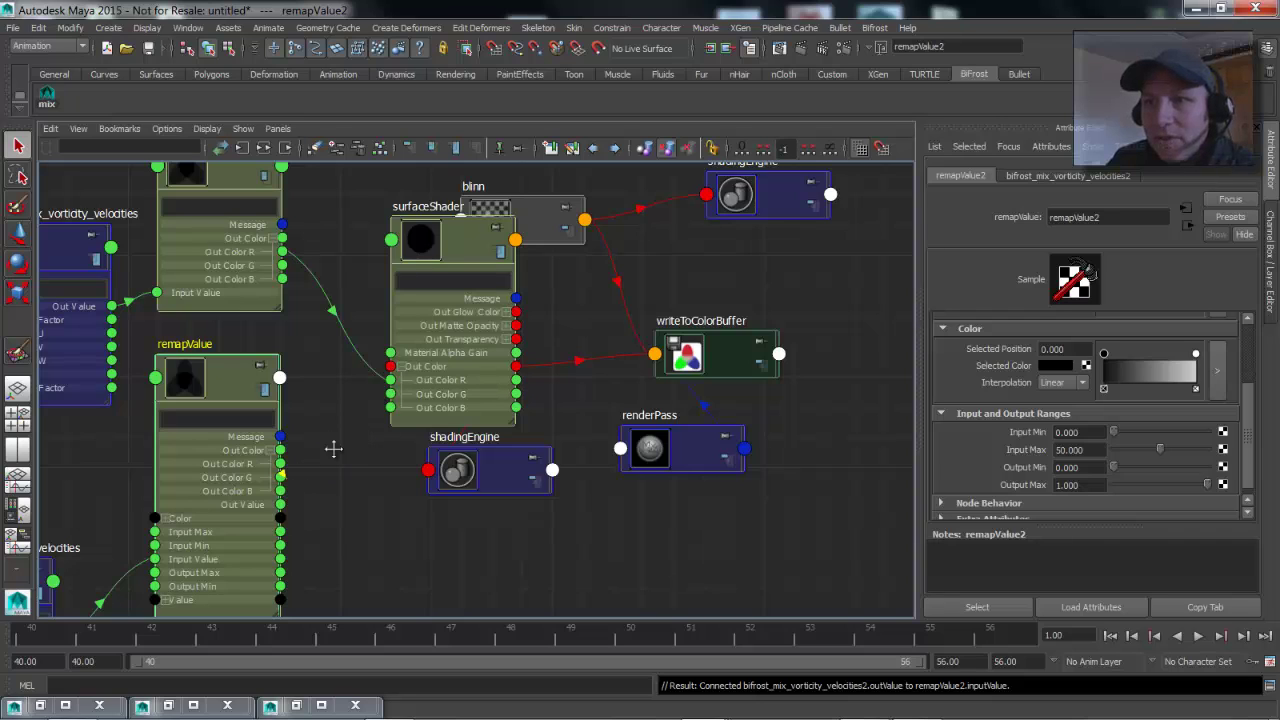
drag(281, 477, 389, 393)
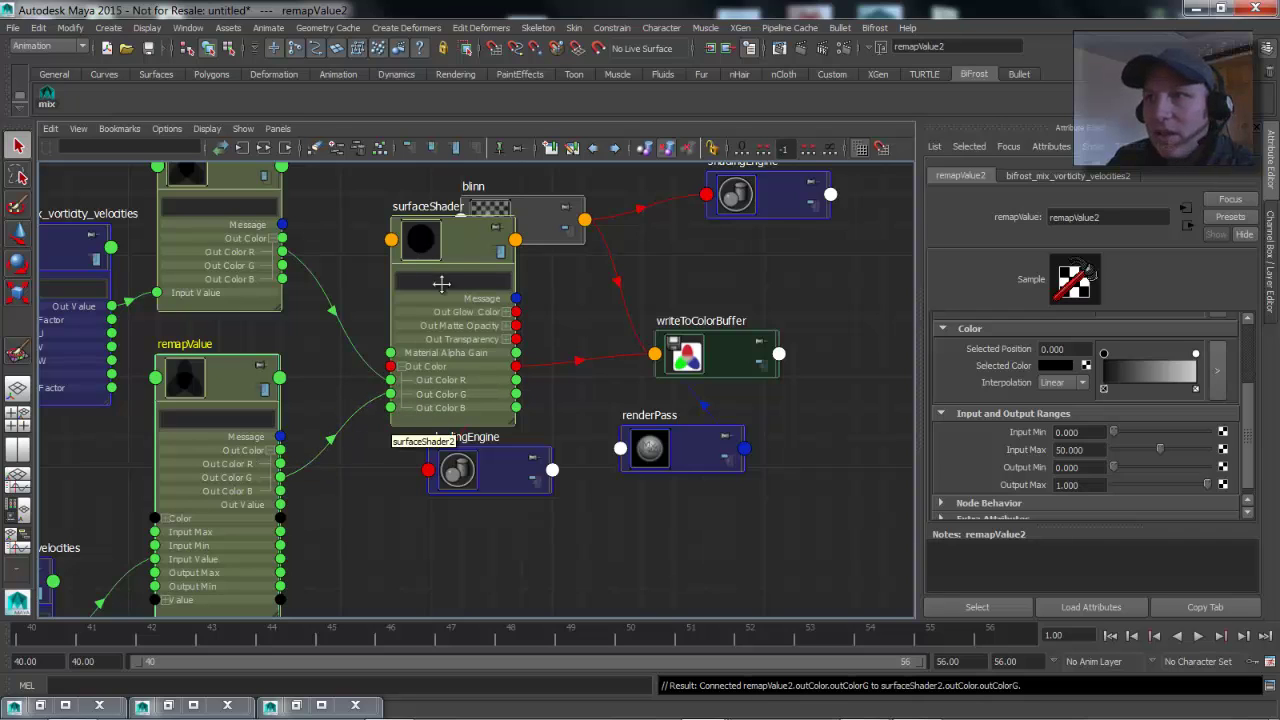
Move surfaceShader2 clear of the Blinn node and restore the multi-pane layout.
drag(460, 254, 385, 245)
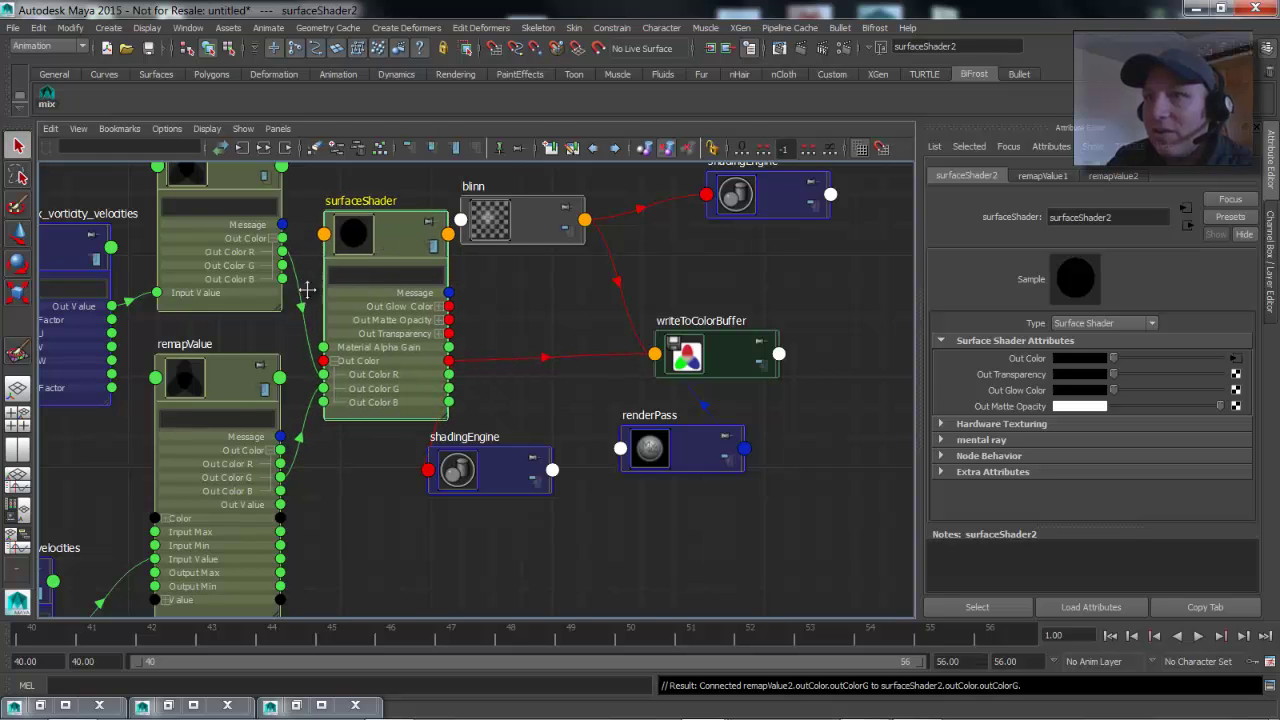
scroll(563, 400, down, 4)
alt+middle_drag(435, 400, 339, 402)
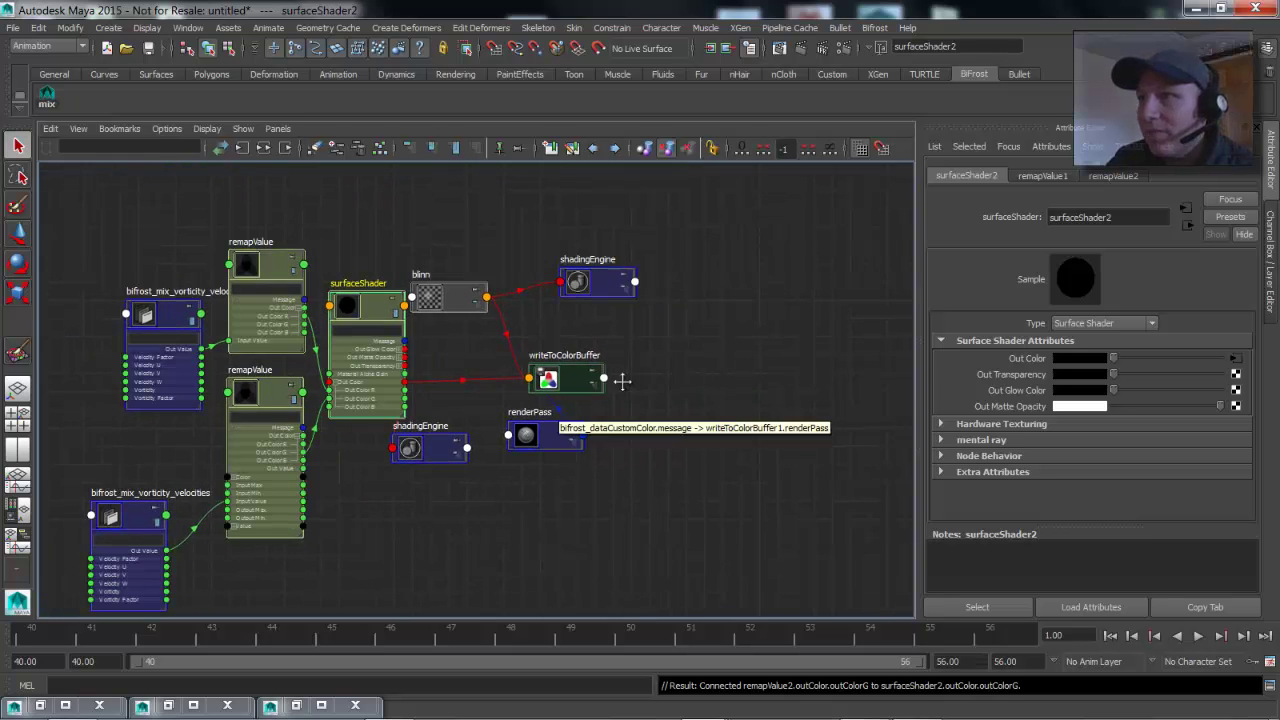
key(space)
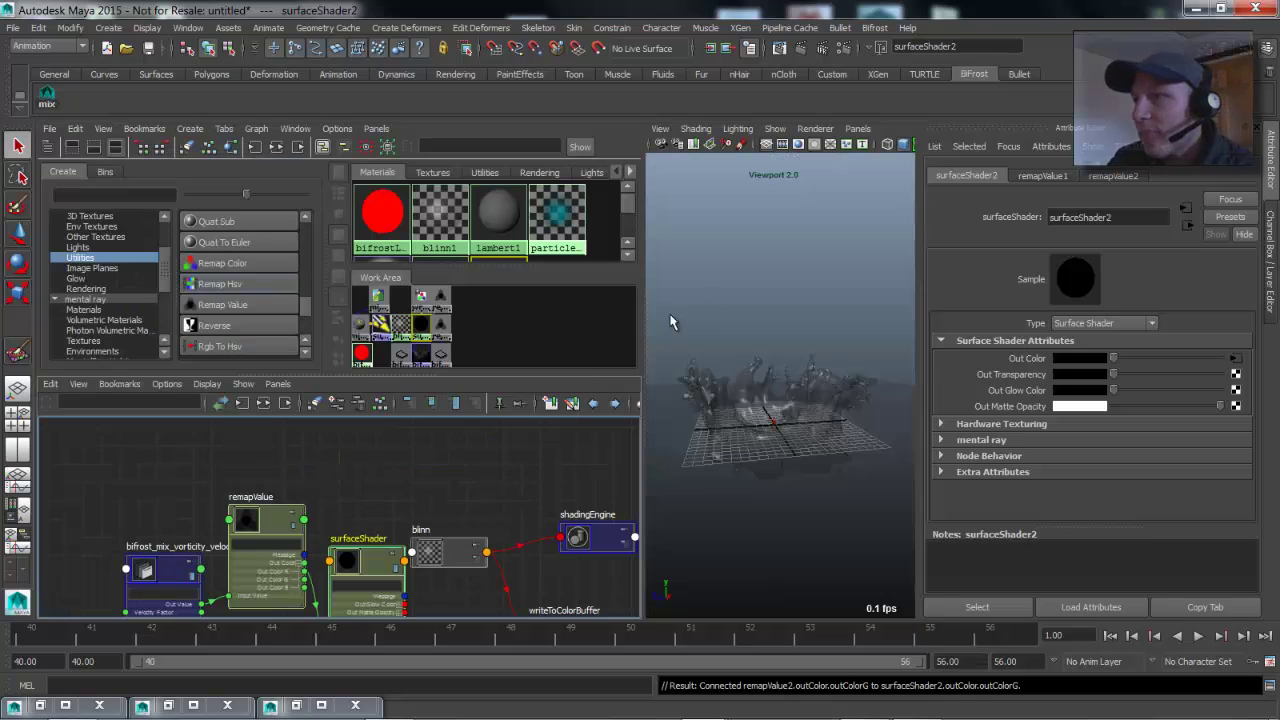
Render the current frame again with mental ray and load the updated bifrost_dataCustomColor render pass.
click(779, 49)
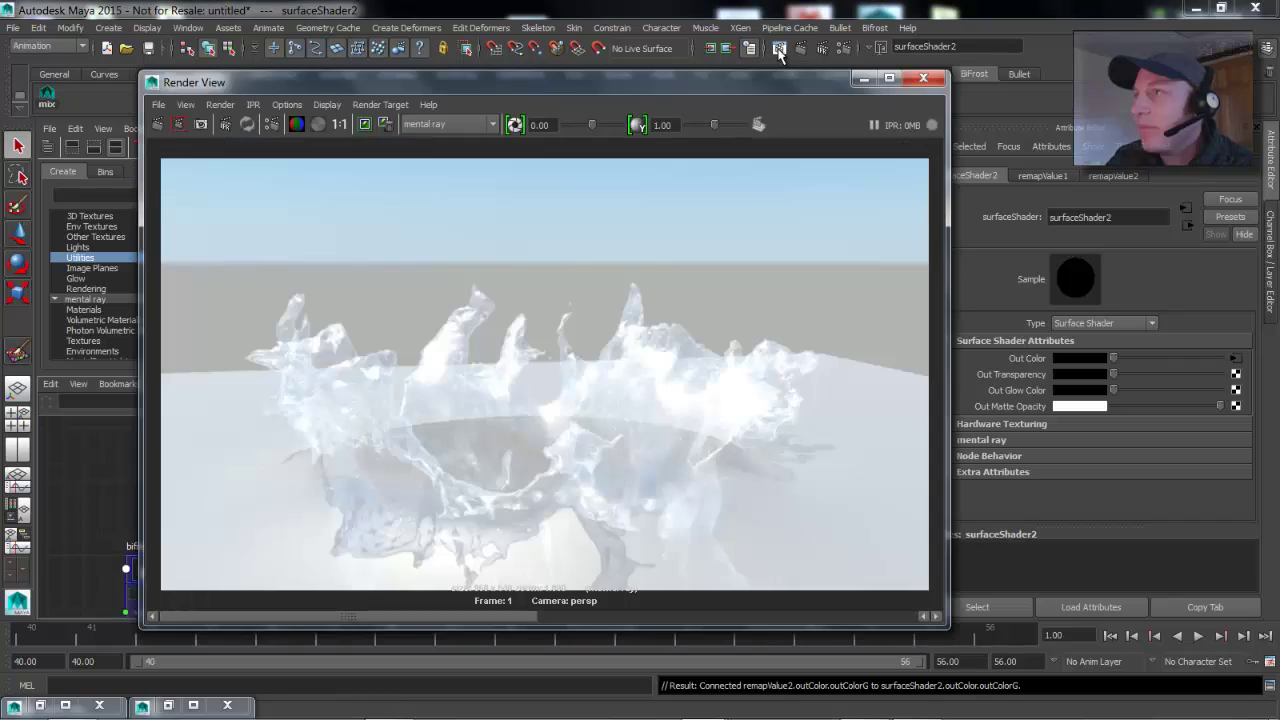
click(158, 125)
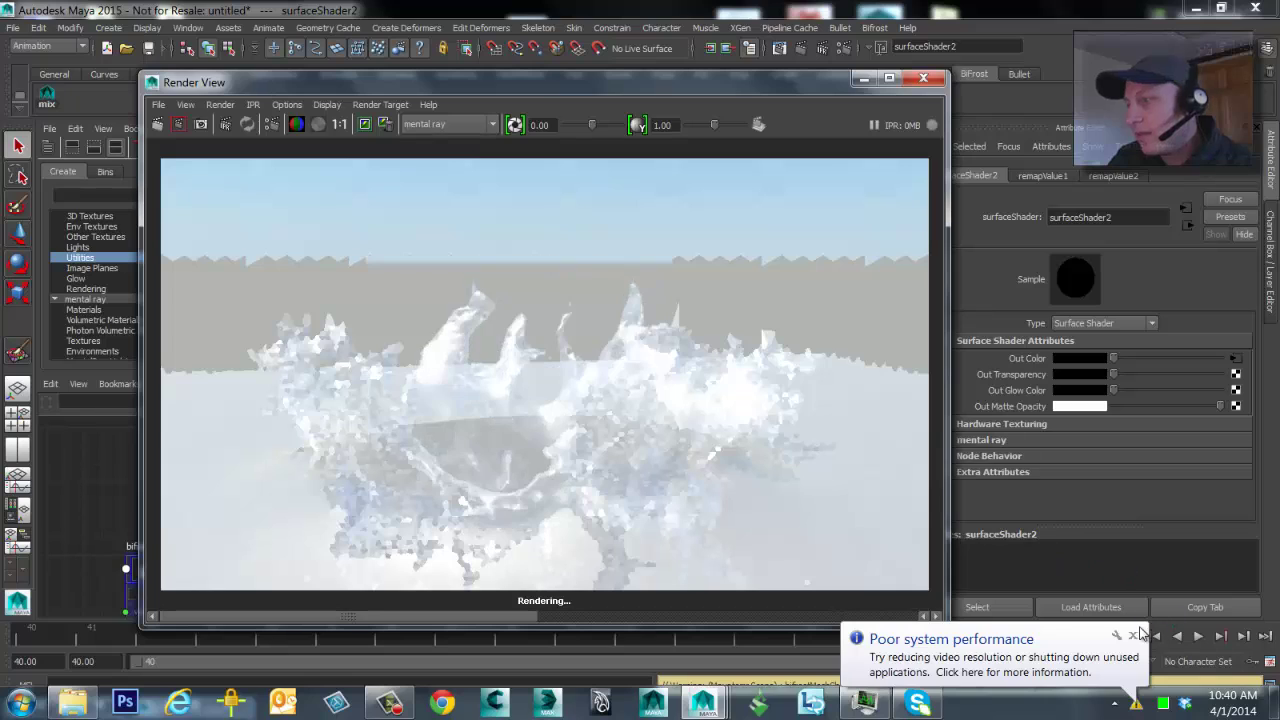
click(1133, 635)
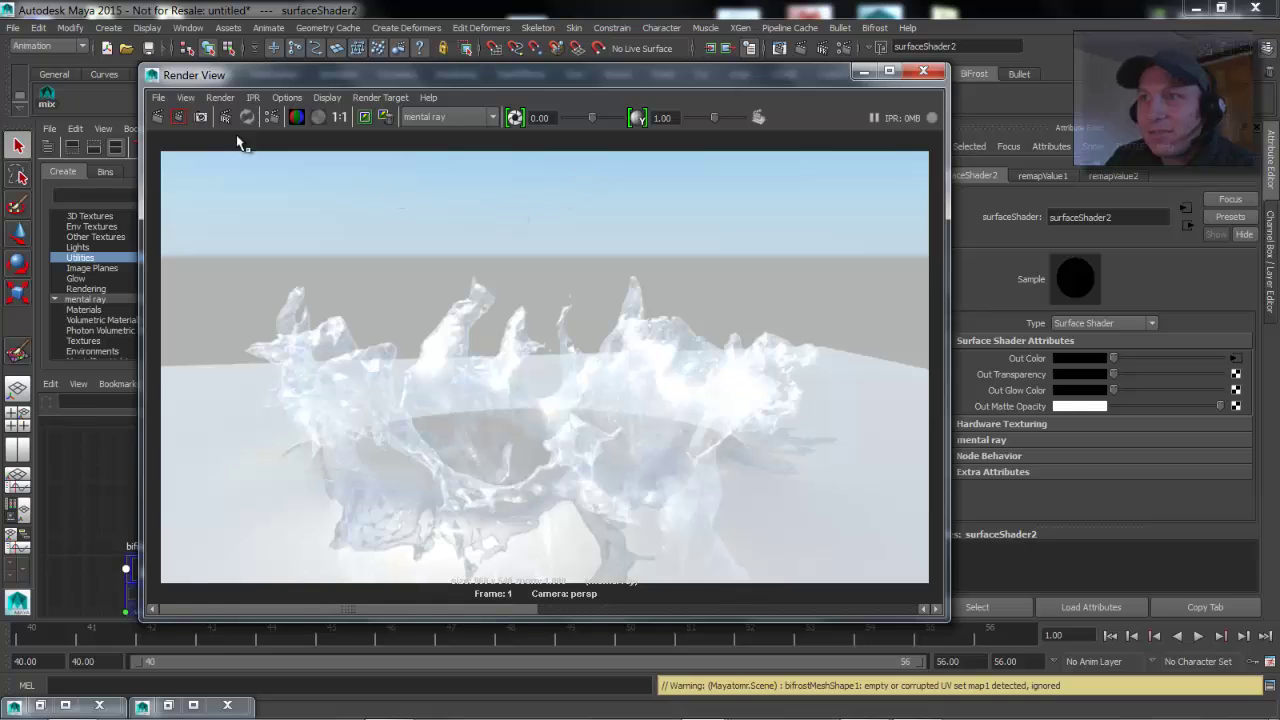
click(158, 97)
mouse_move(217, 204)
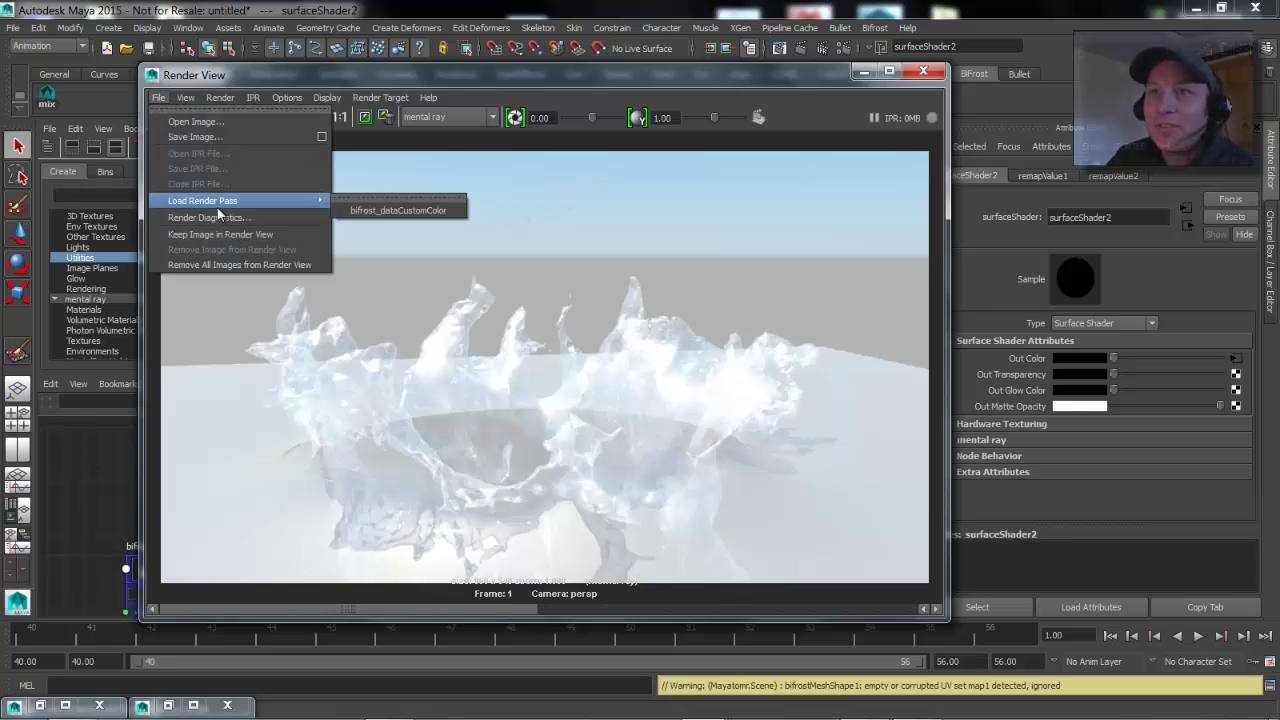
click(405, 209)
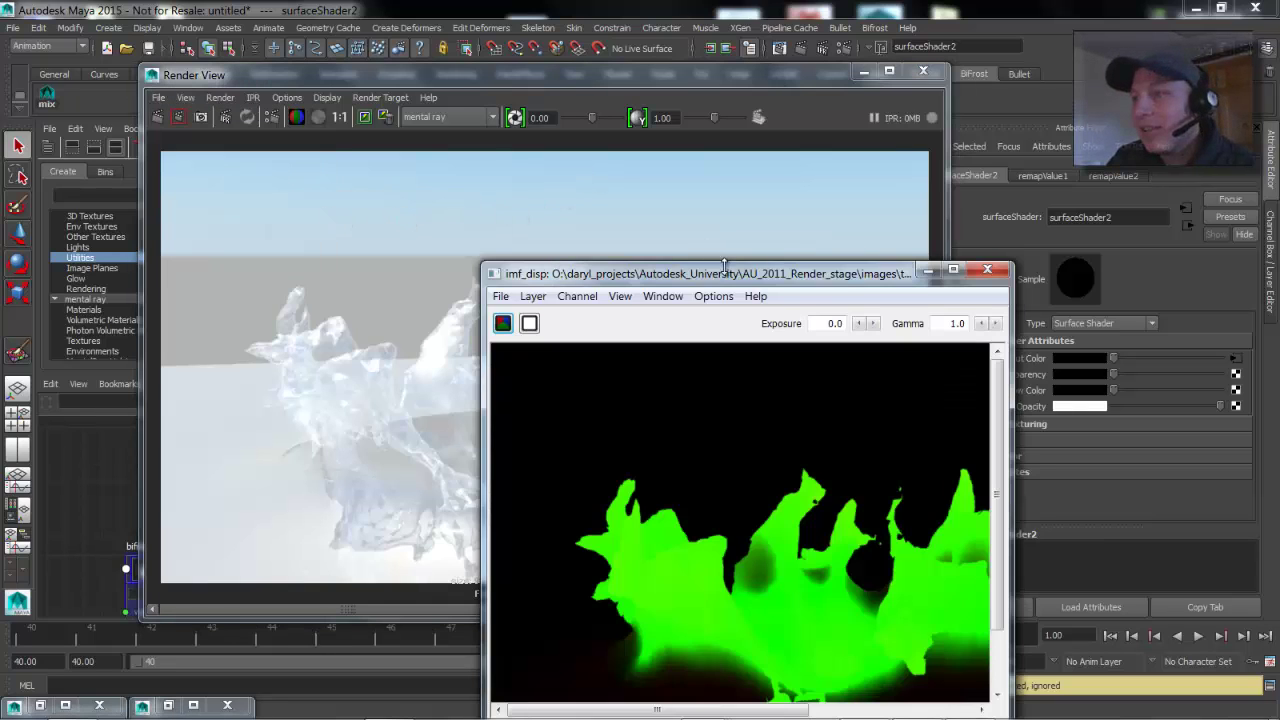
Inspect the red and green channels of the bifrost_dataCustomColor pass in an enlarged viewer, then clear away the viewer and Render View.
drag(729, 280, 421, 124)
click(276, 142)
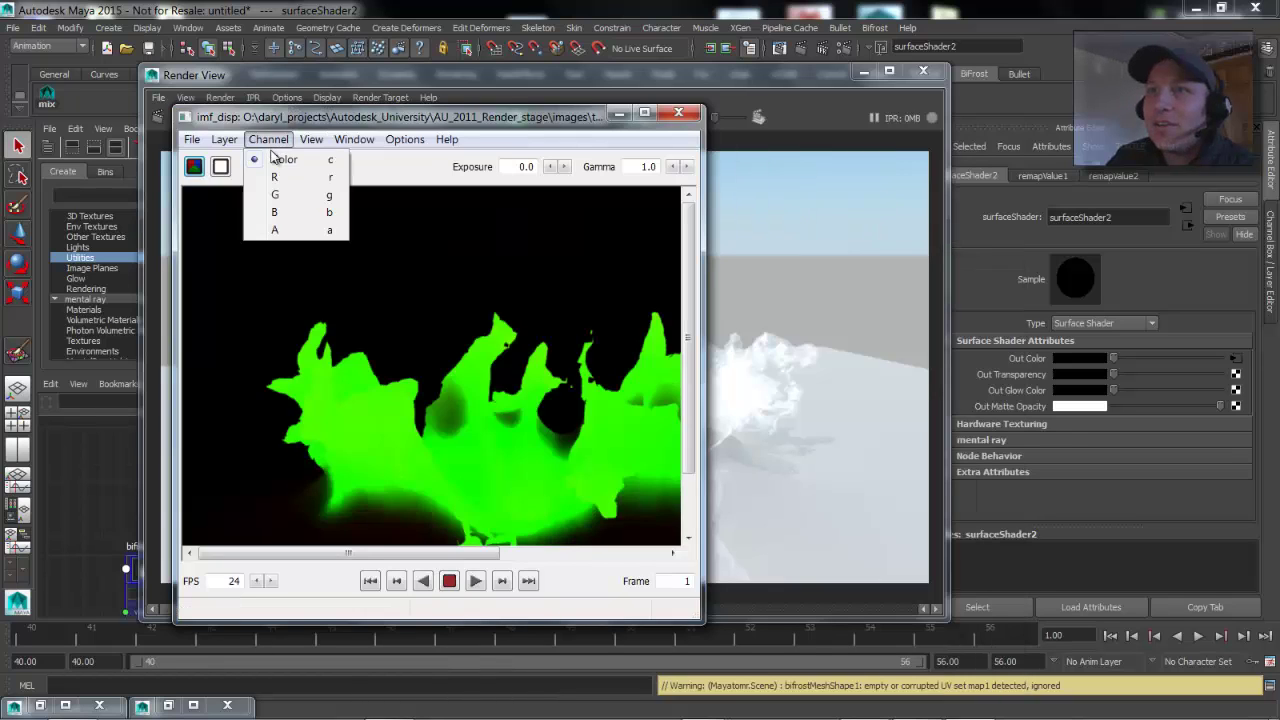
click(274, 177)
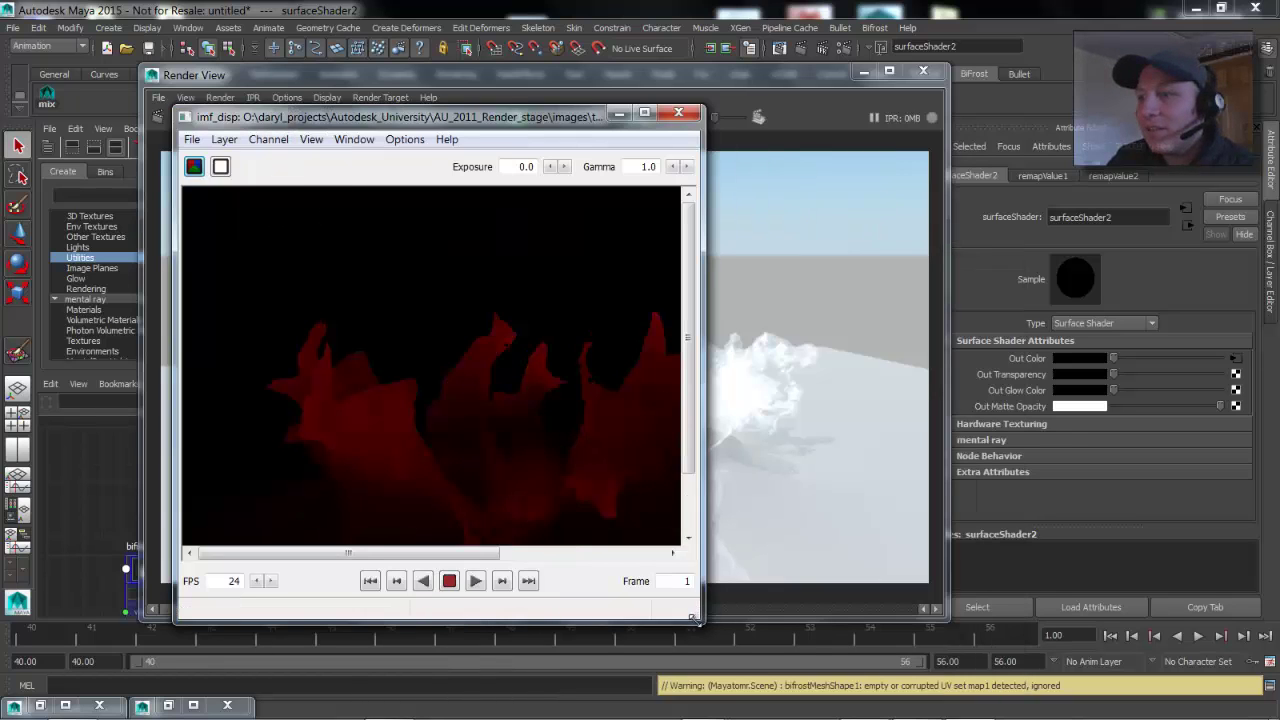
drag(692, 618, 1014, 630)
click(266, 140)
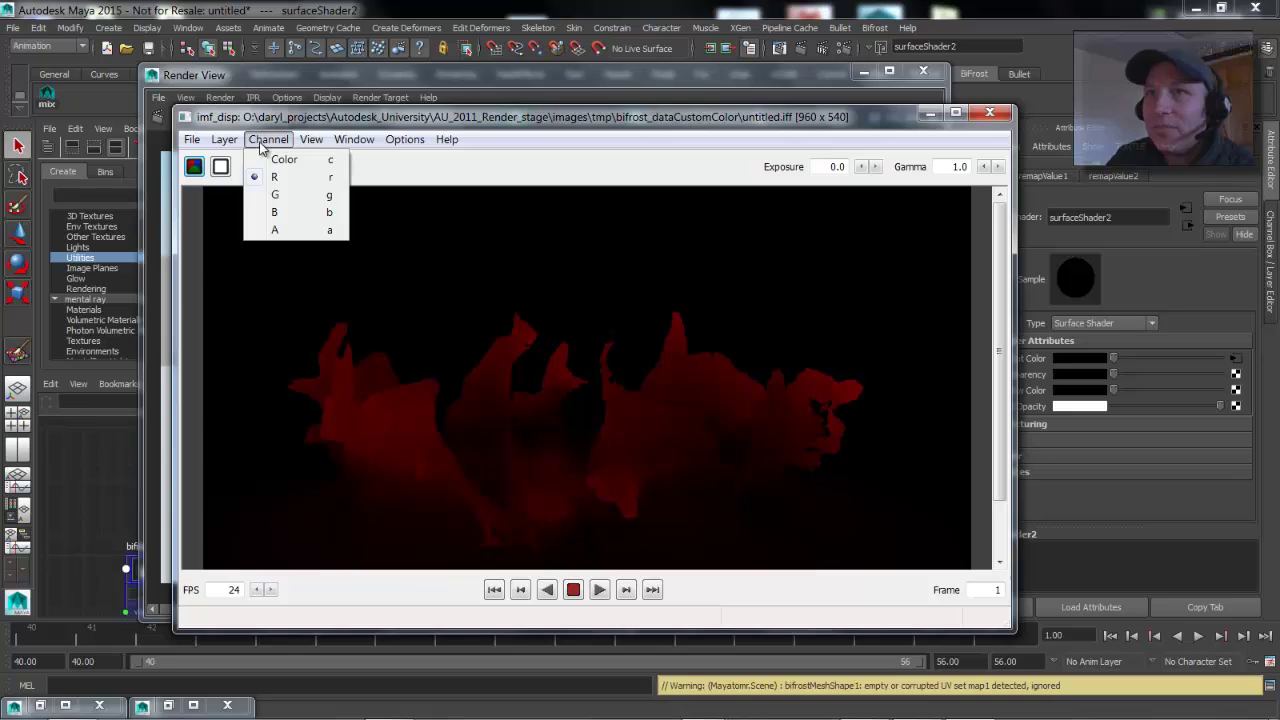
click(276, 194)
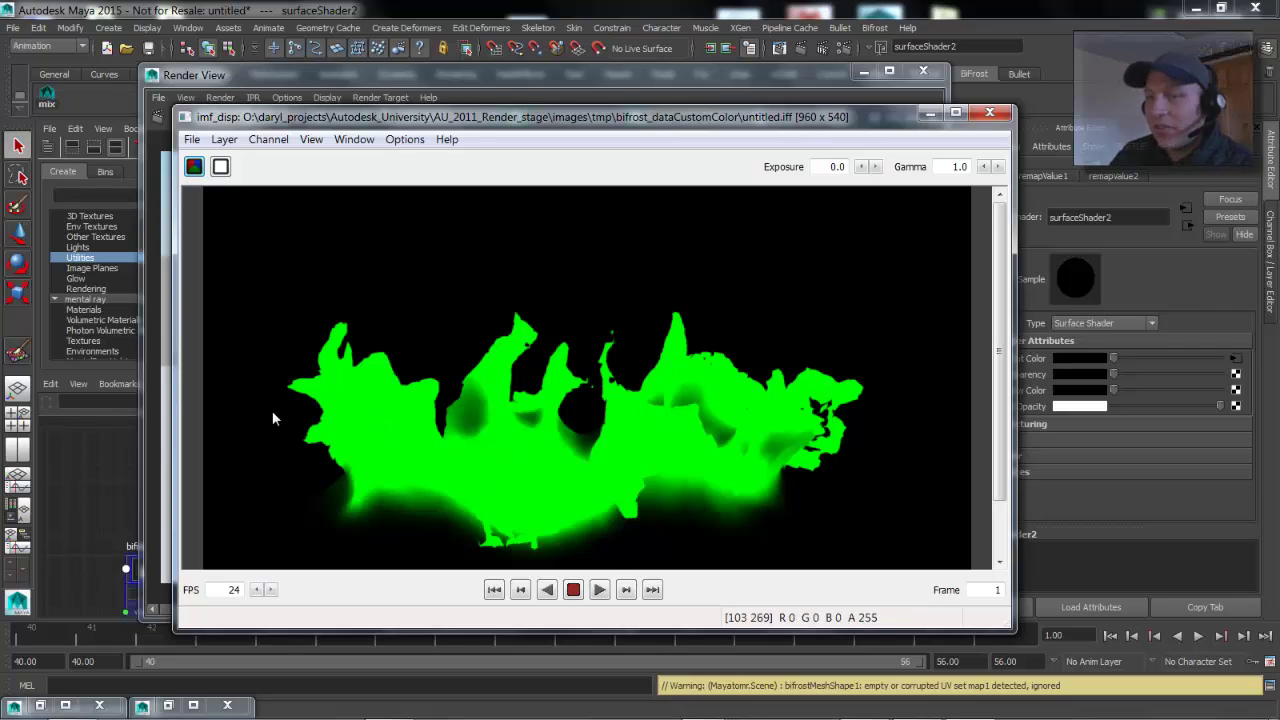
click(268, 139)
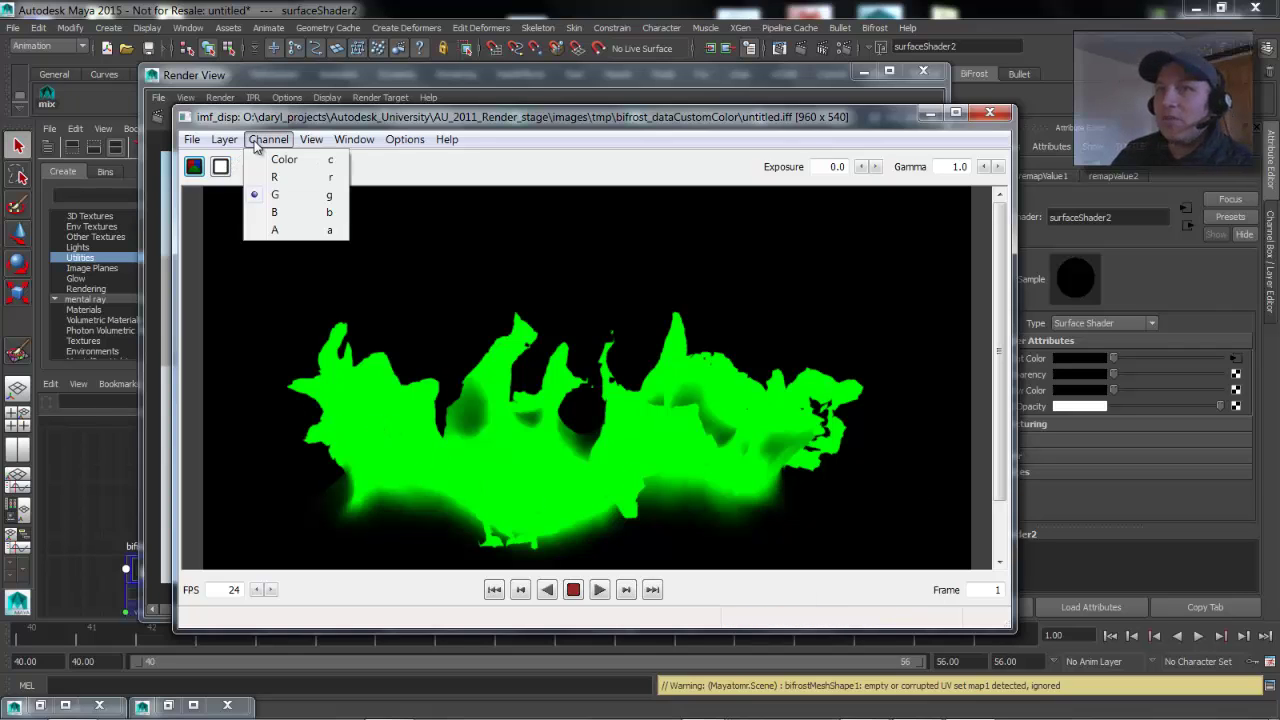
click(276, 177)
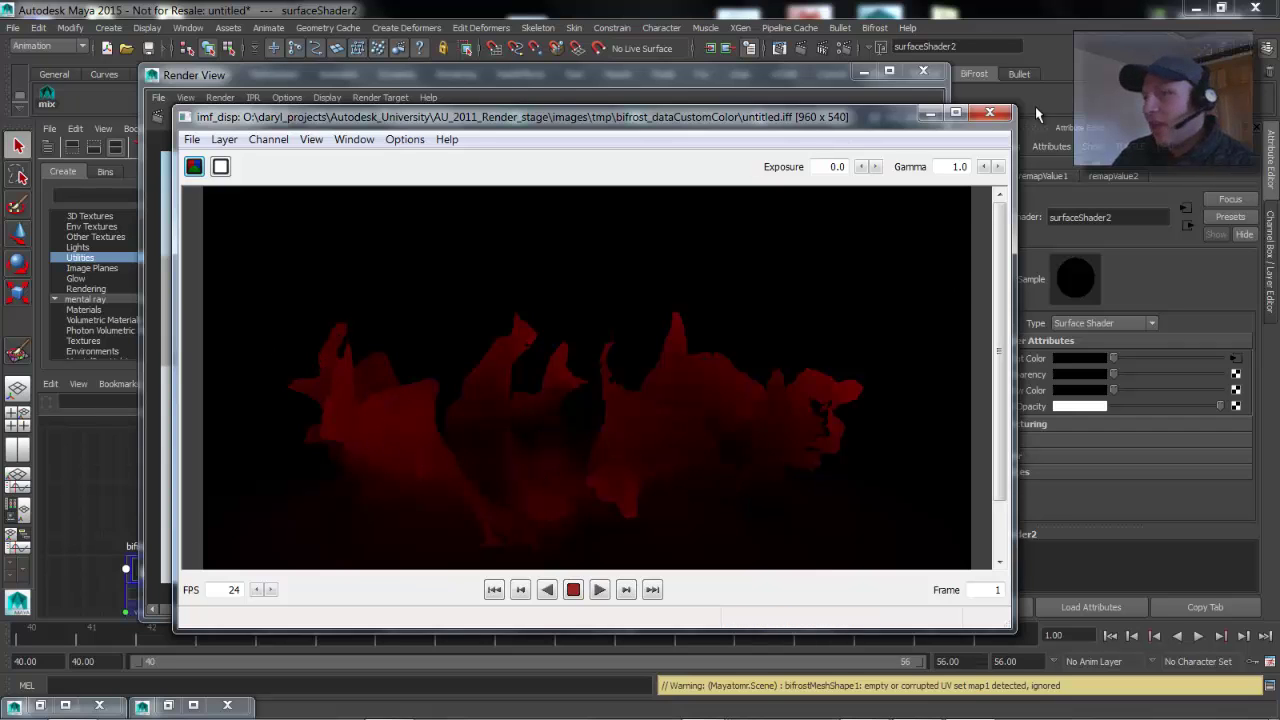
click(929, 114)
click(923, 71)
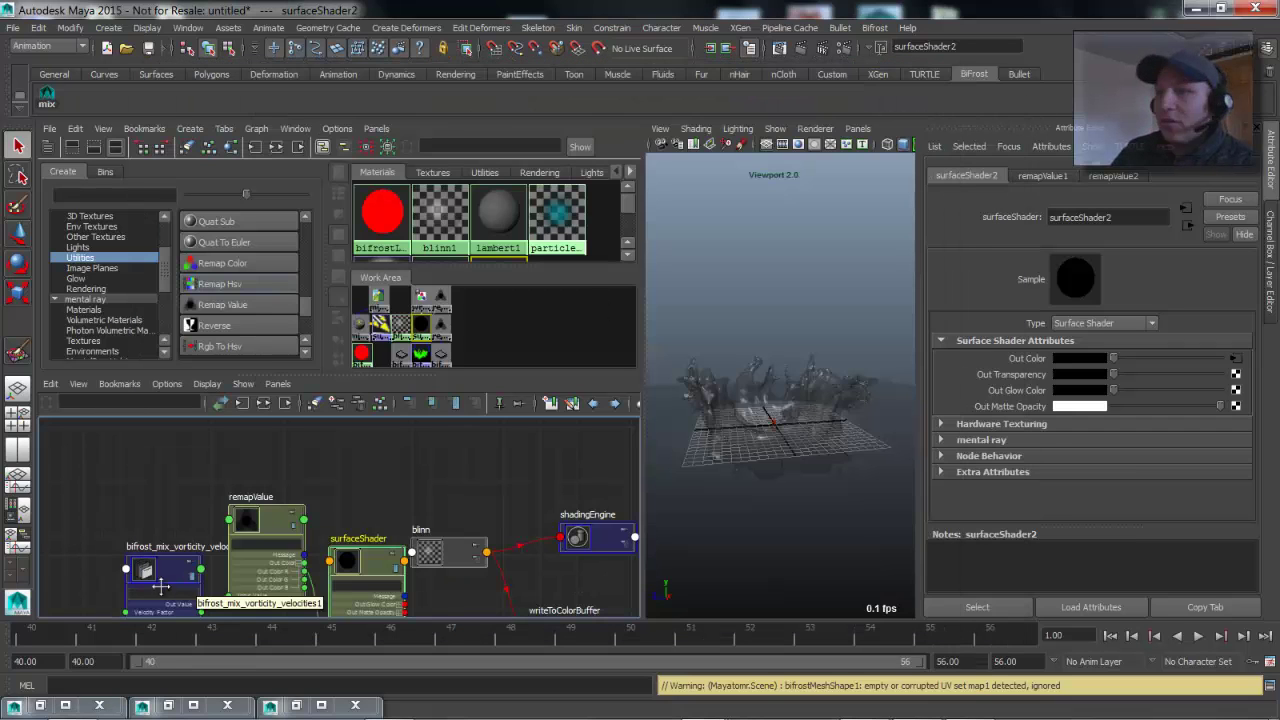
Move surfaceShader2 slightly farther away from the Blinn node in the node graph.
alt+middle_drag(324, 481, 312, 449)
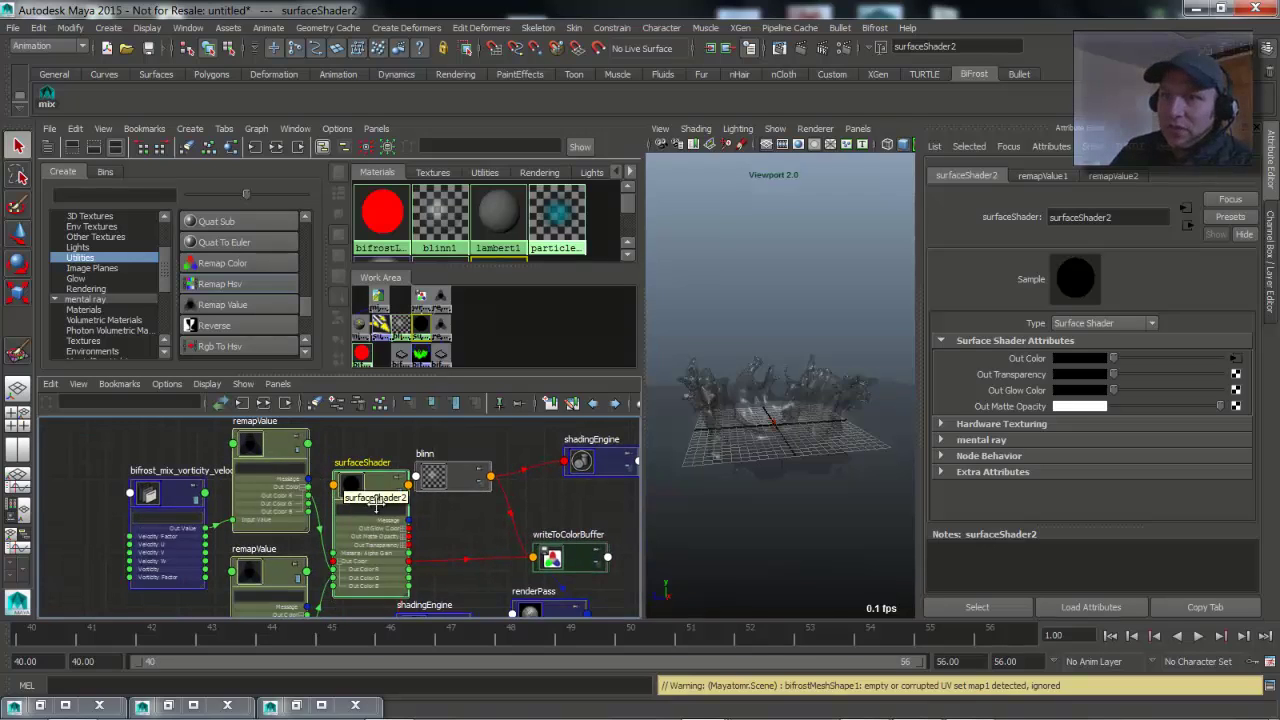
drag(369, 485, 363, 463)
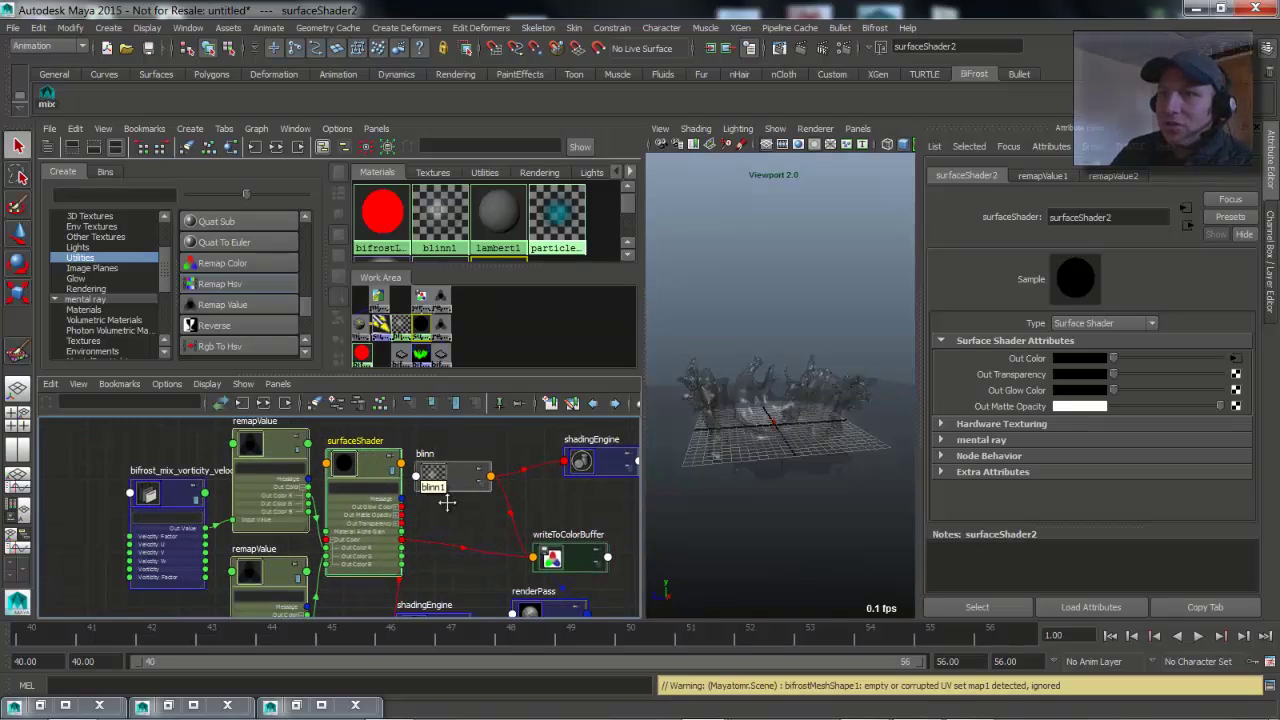
alt+middle_drag(446, 502, 474, 507)
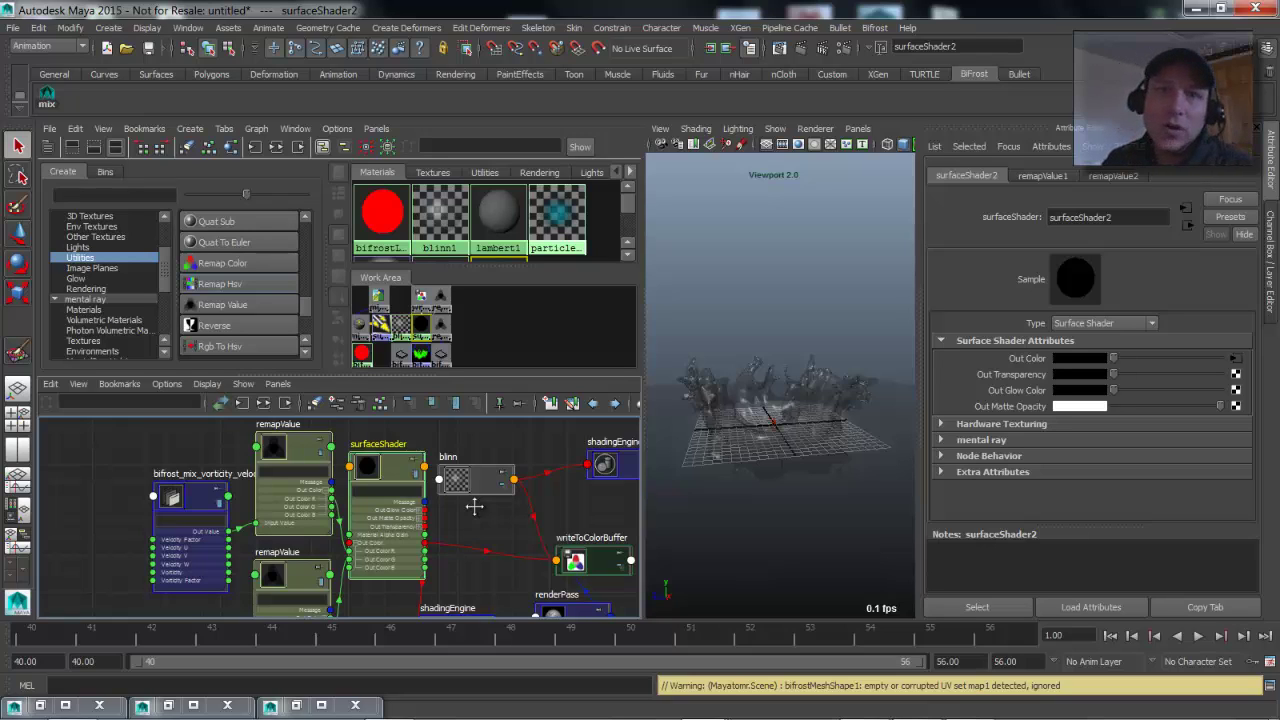
alt+middle_drag(254, 543, 180, 530)
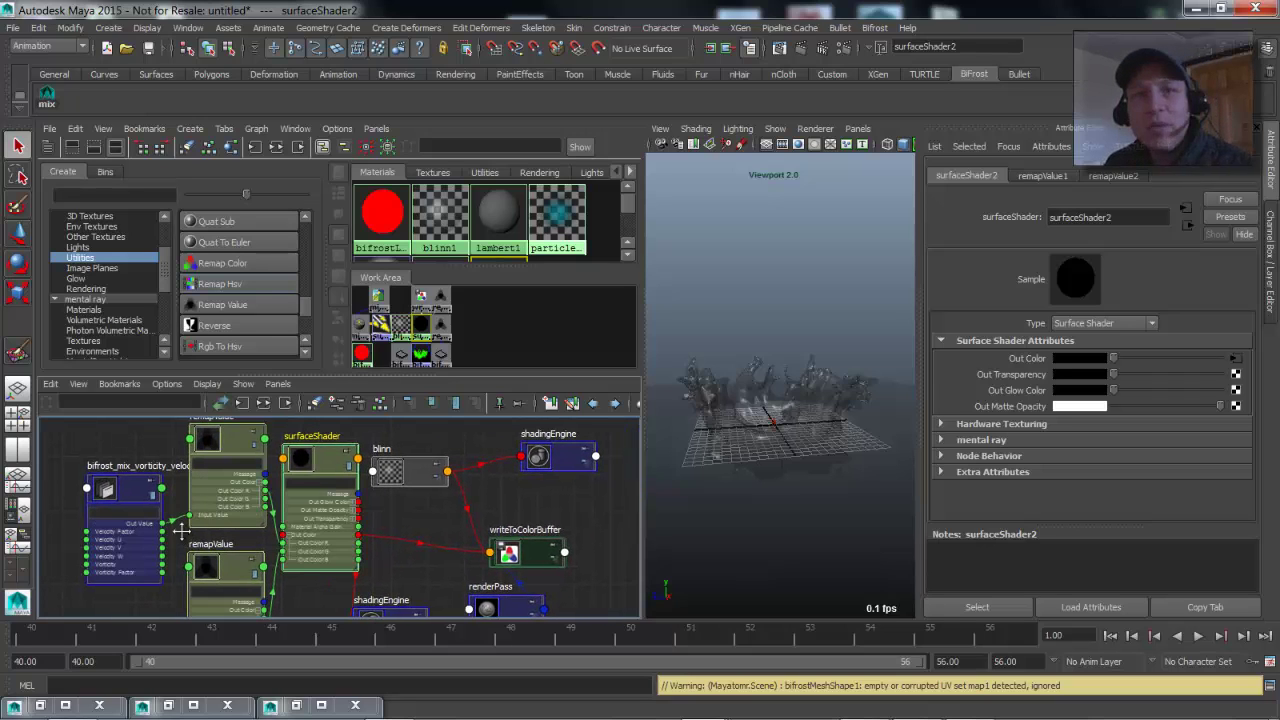